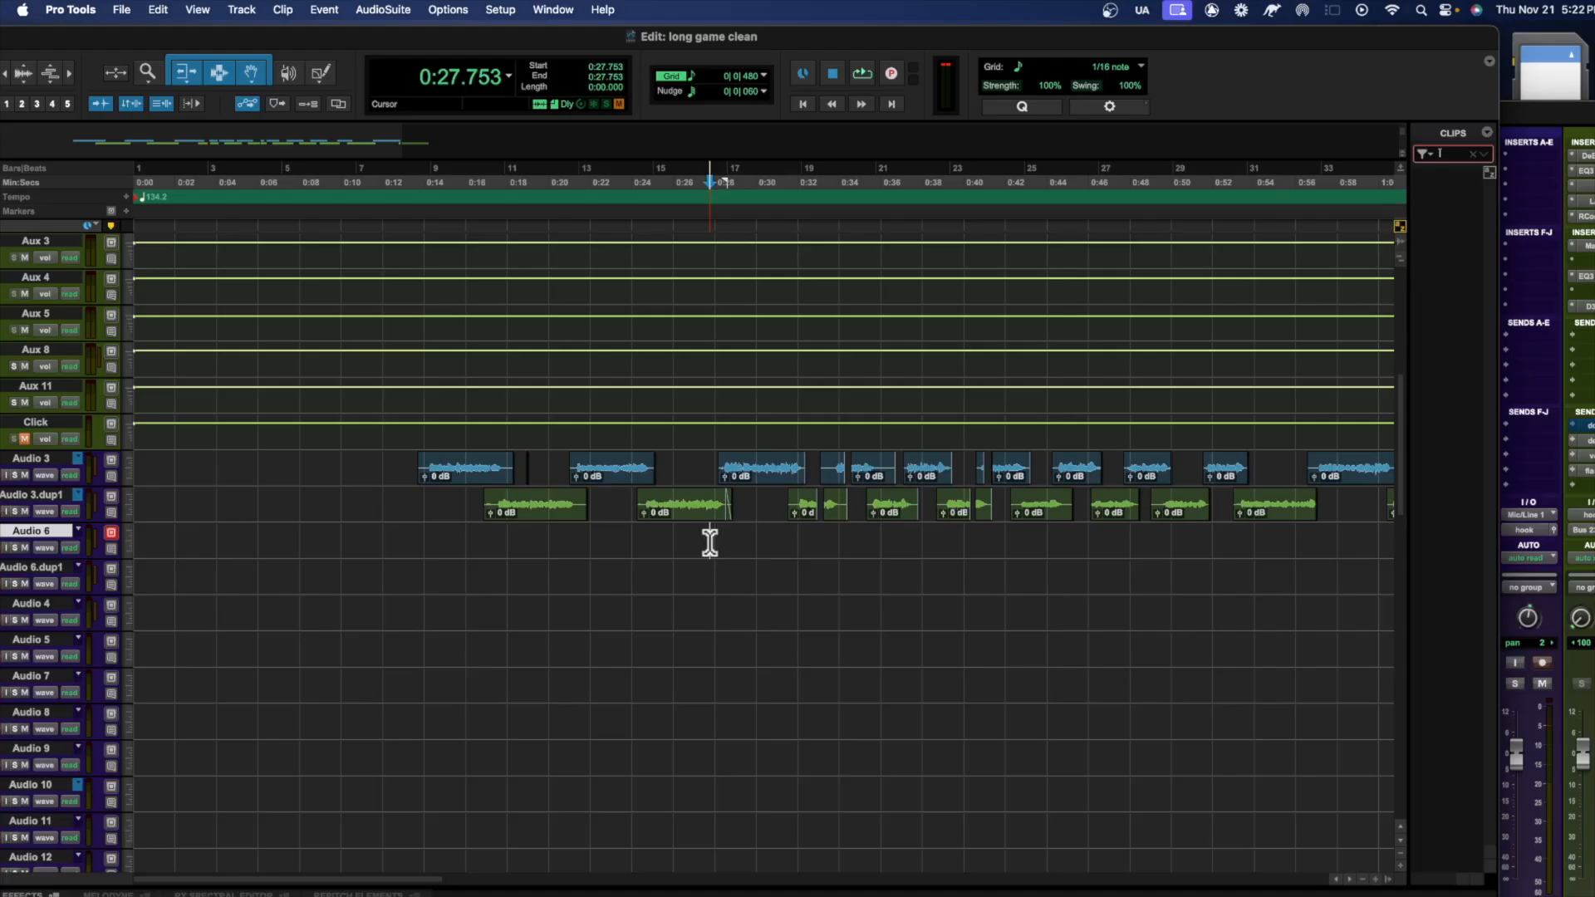
# Set playback to start at about 0:28.068 and listen to the Audio 3 and Audio 3.dup1 vocal clips
pyautogui.click(717, 534)
pyautogui.press('super+bracketright')
pyautogui.press('super+bracketright')
pyautogui.click(759, 540)
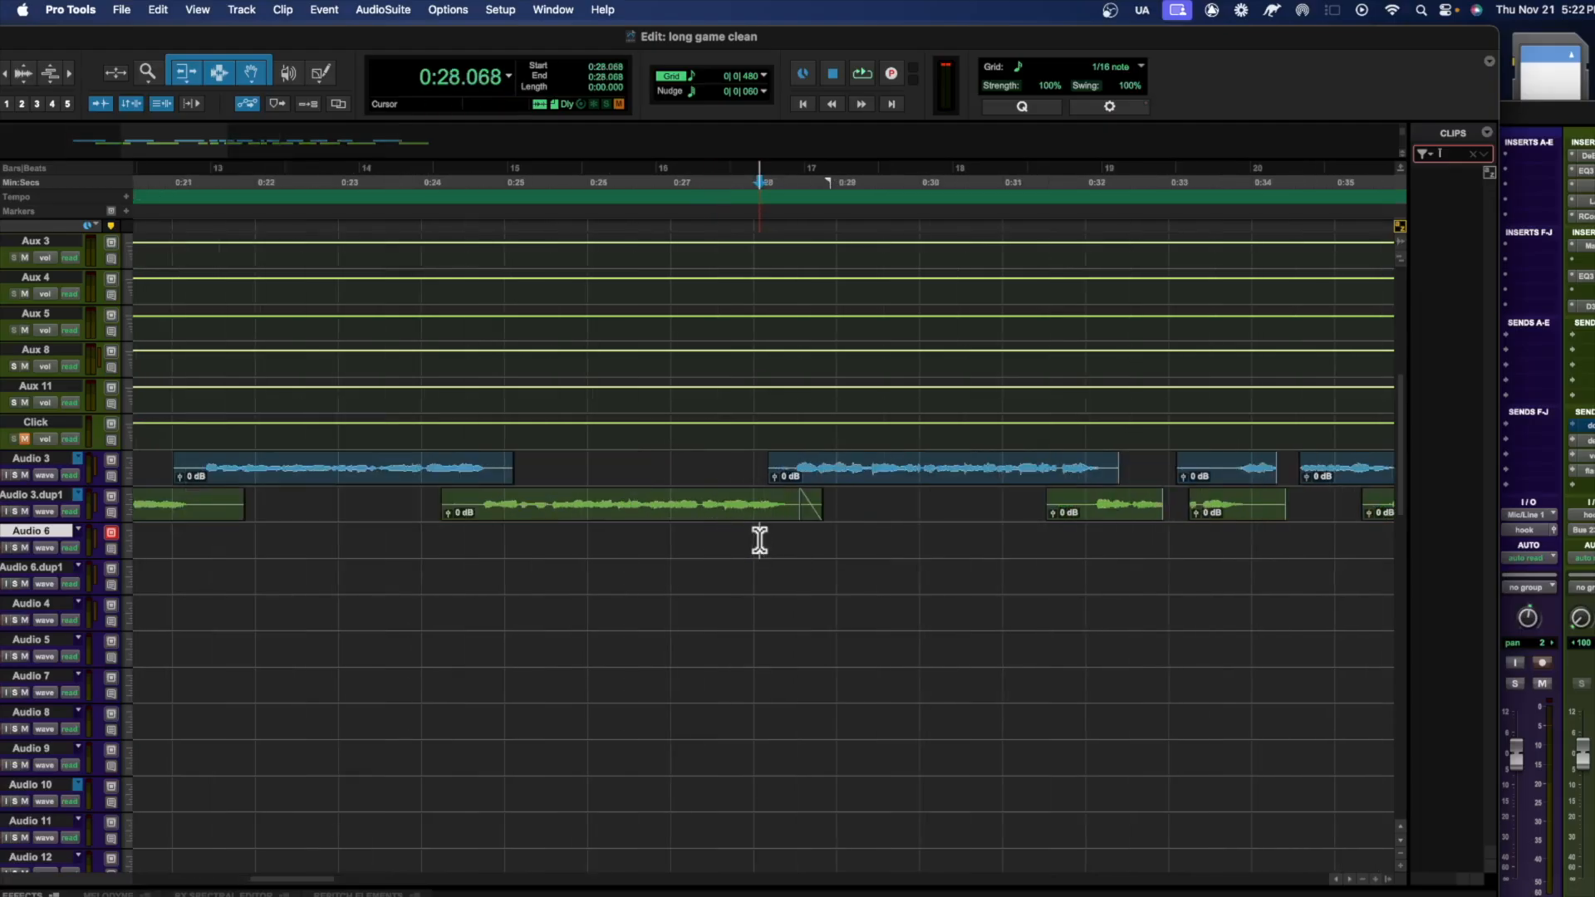
pyautogui.press('space')
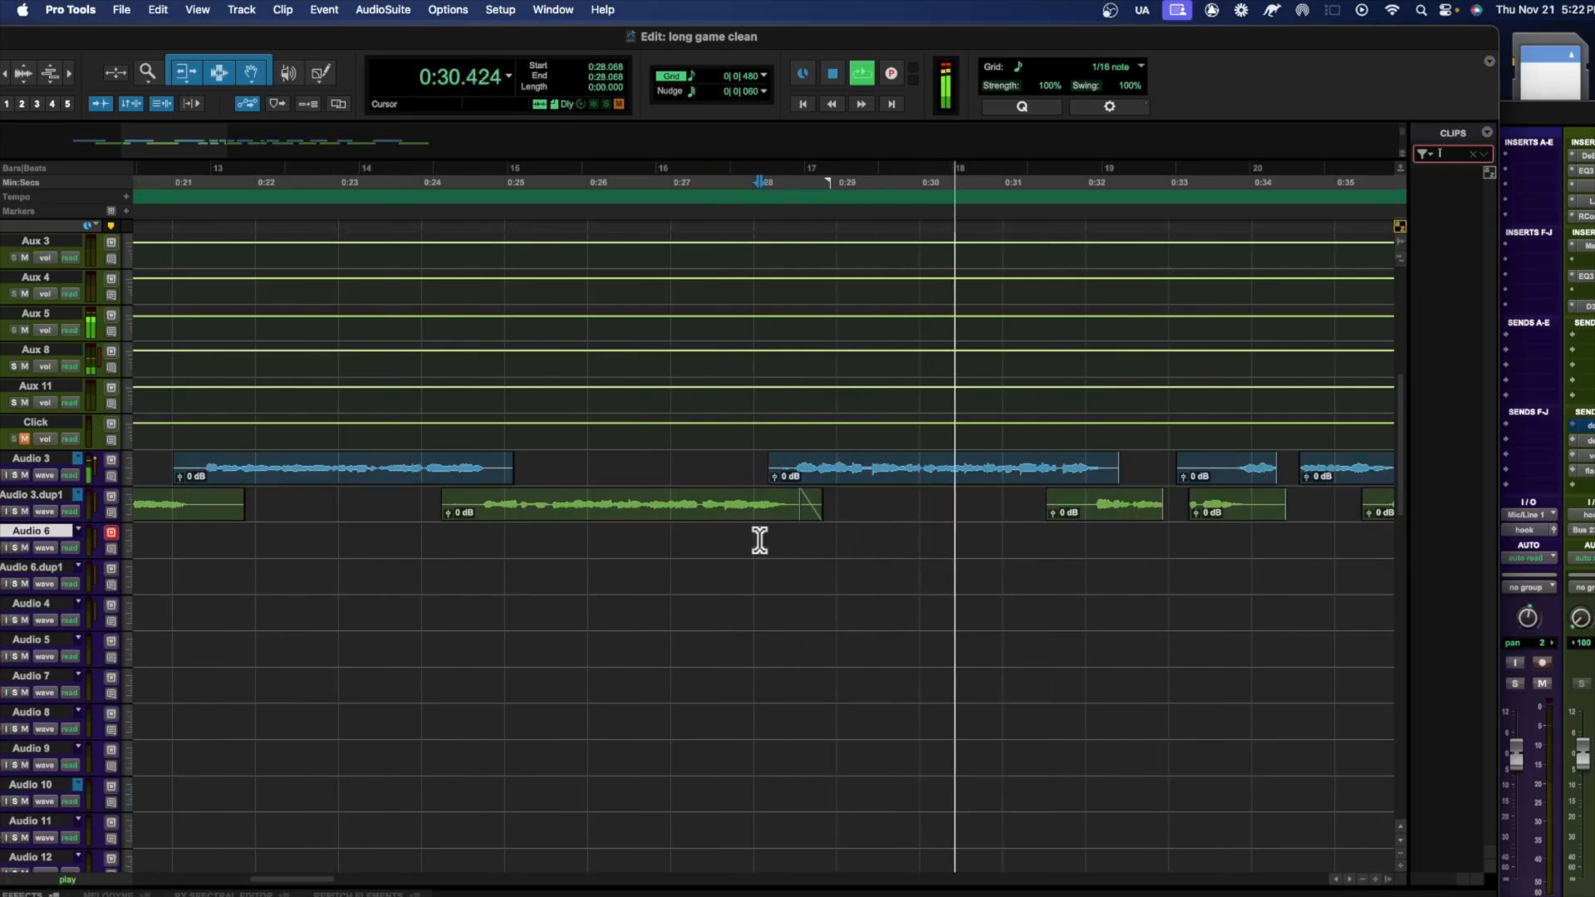
pyautogui.press('super+bracketleft')
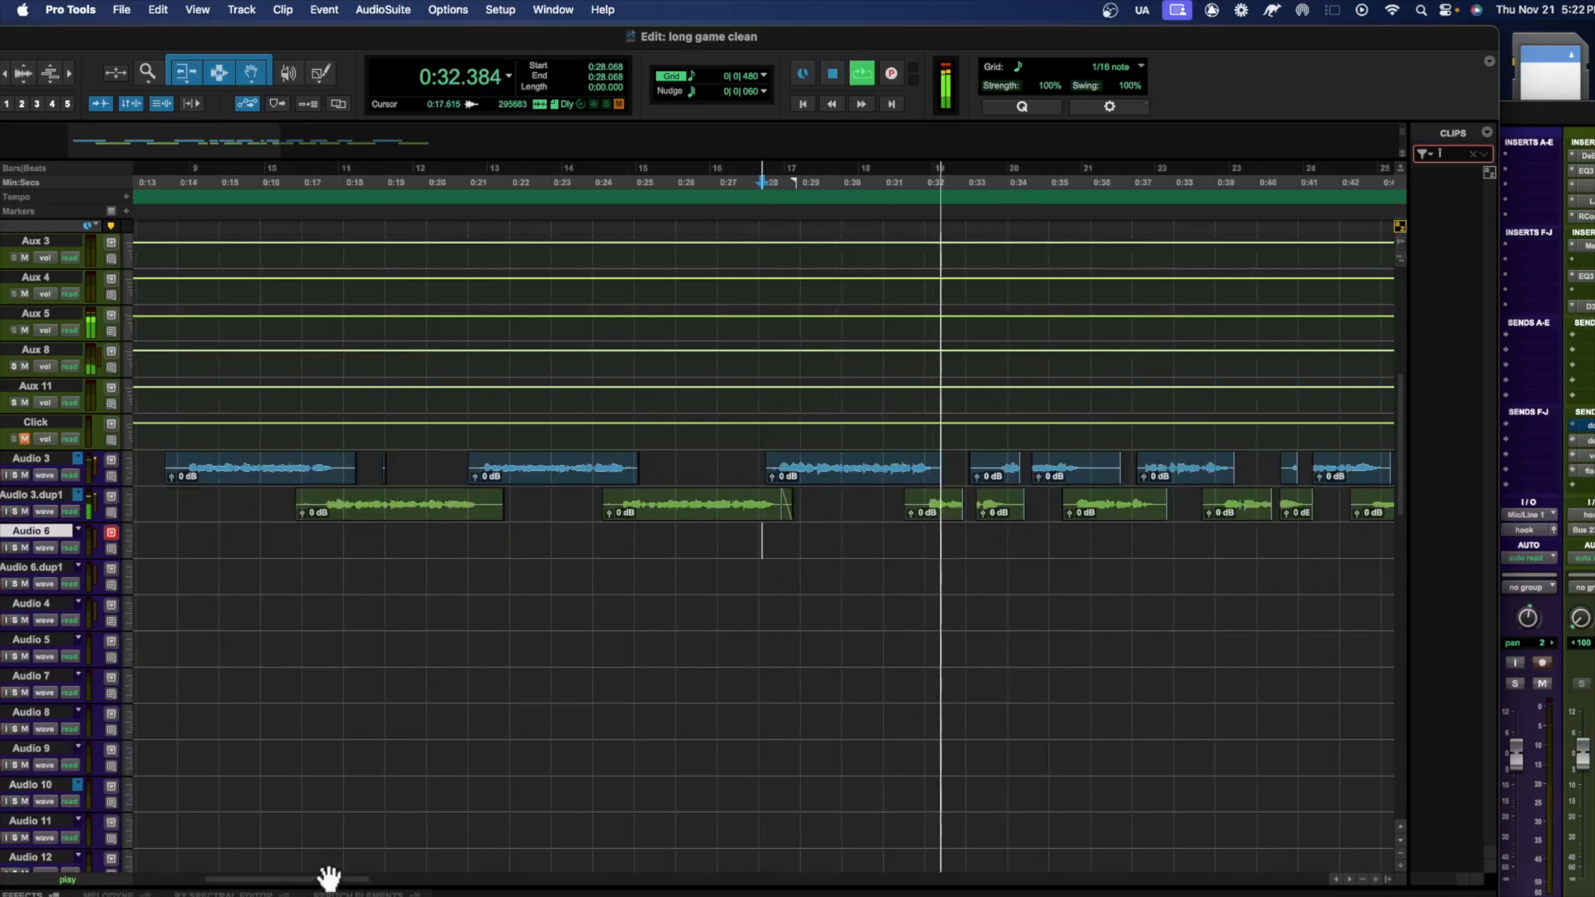
pyautogui.moveTo(330, 881); pyautogui.dragTo(370, 883)
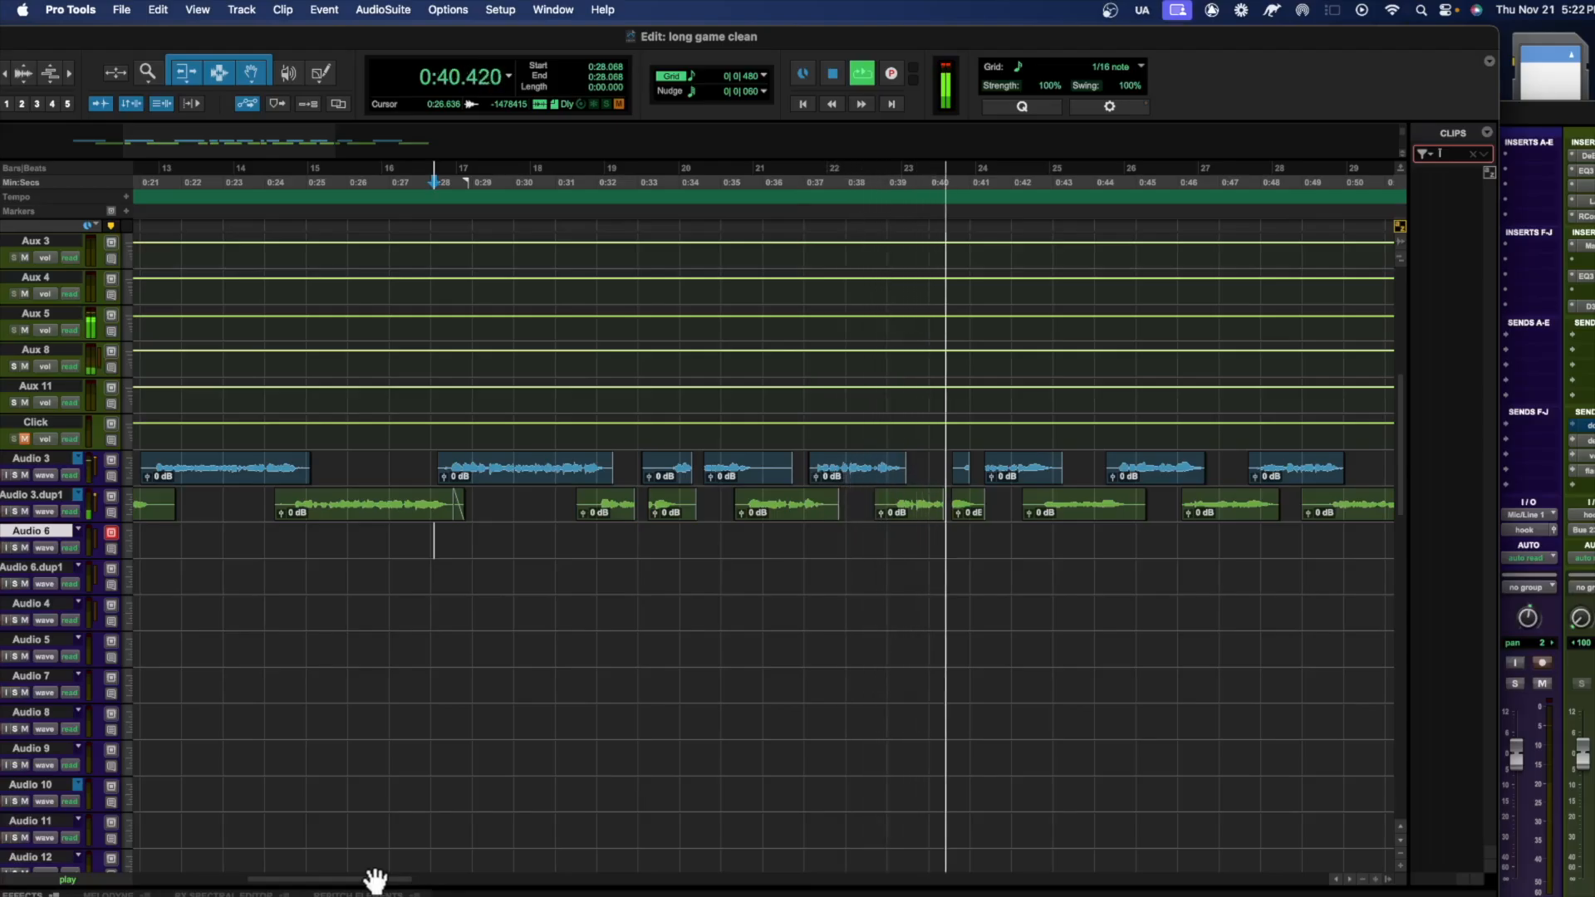
pyautogui.press('space')
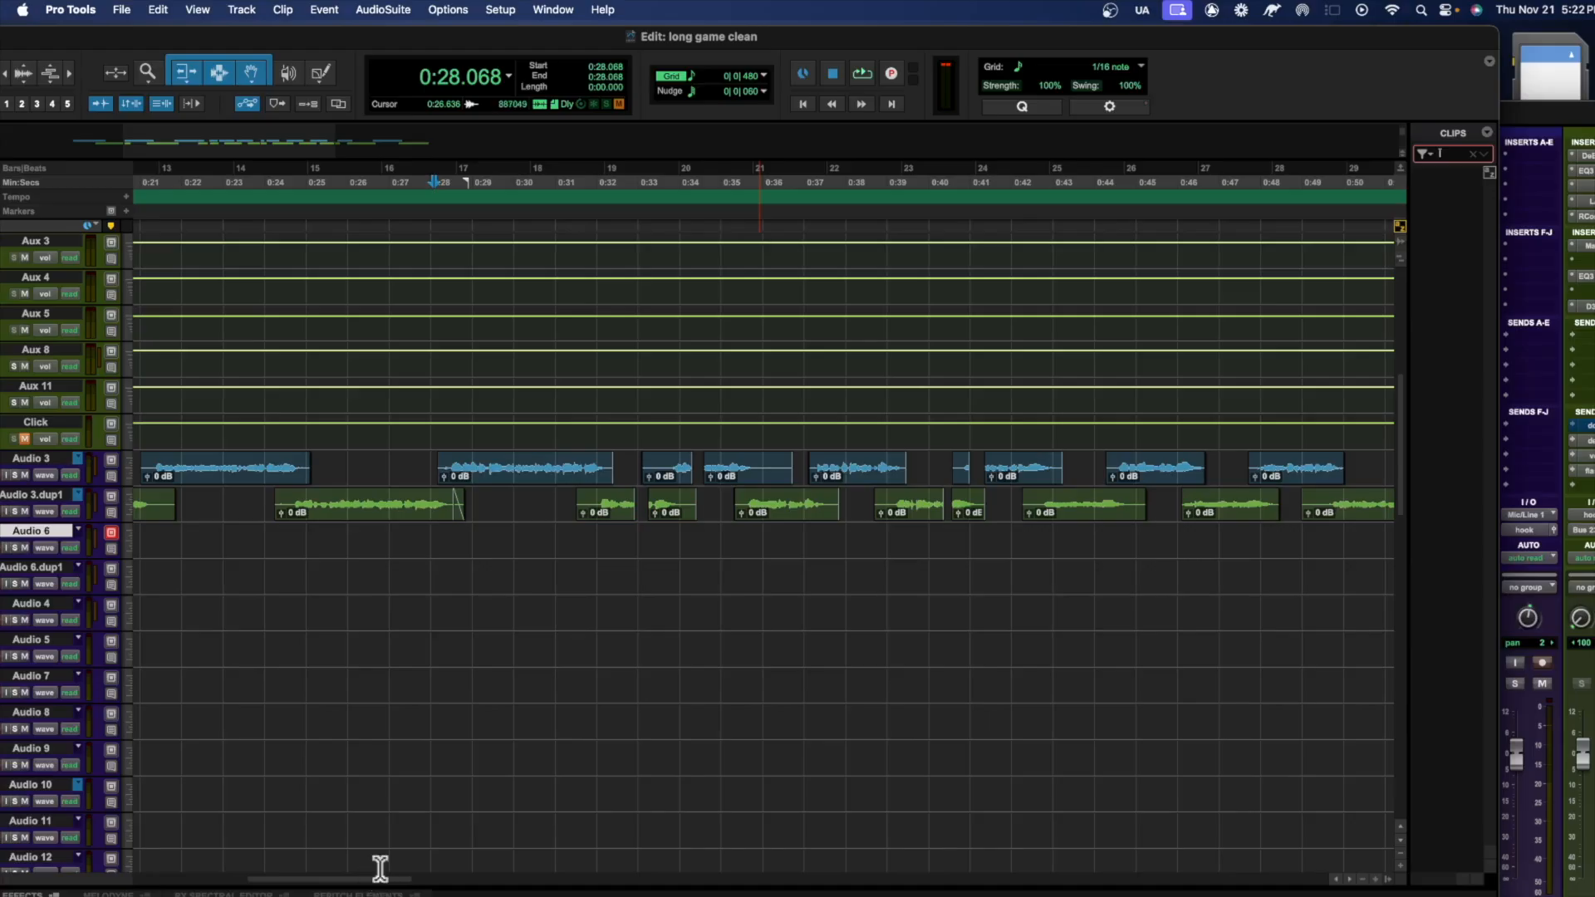
# Bring the Mix window to the front, enlarge its visible area over the Edit window, and show the aux track channels
pyautogui.click(1588, 846)
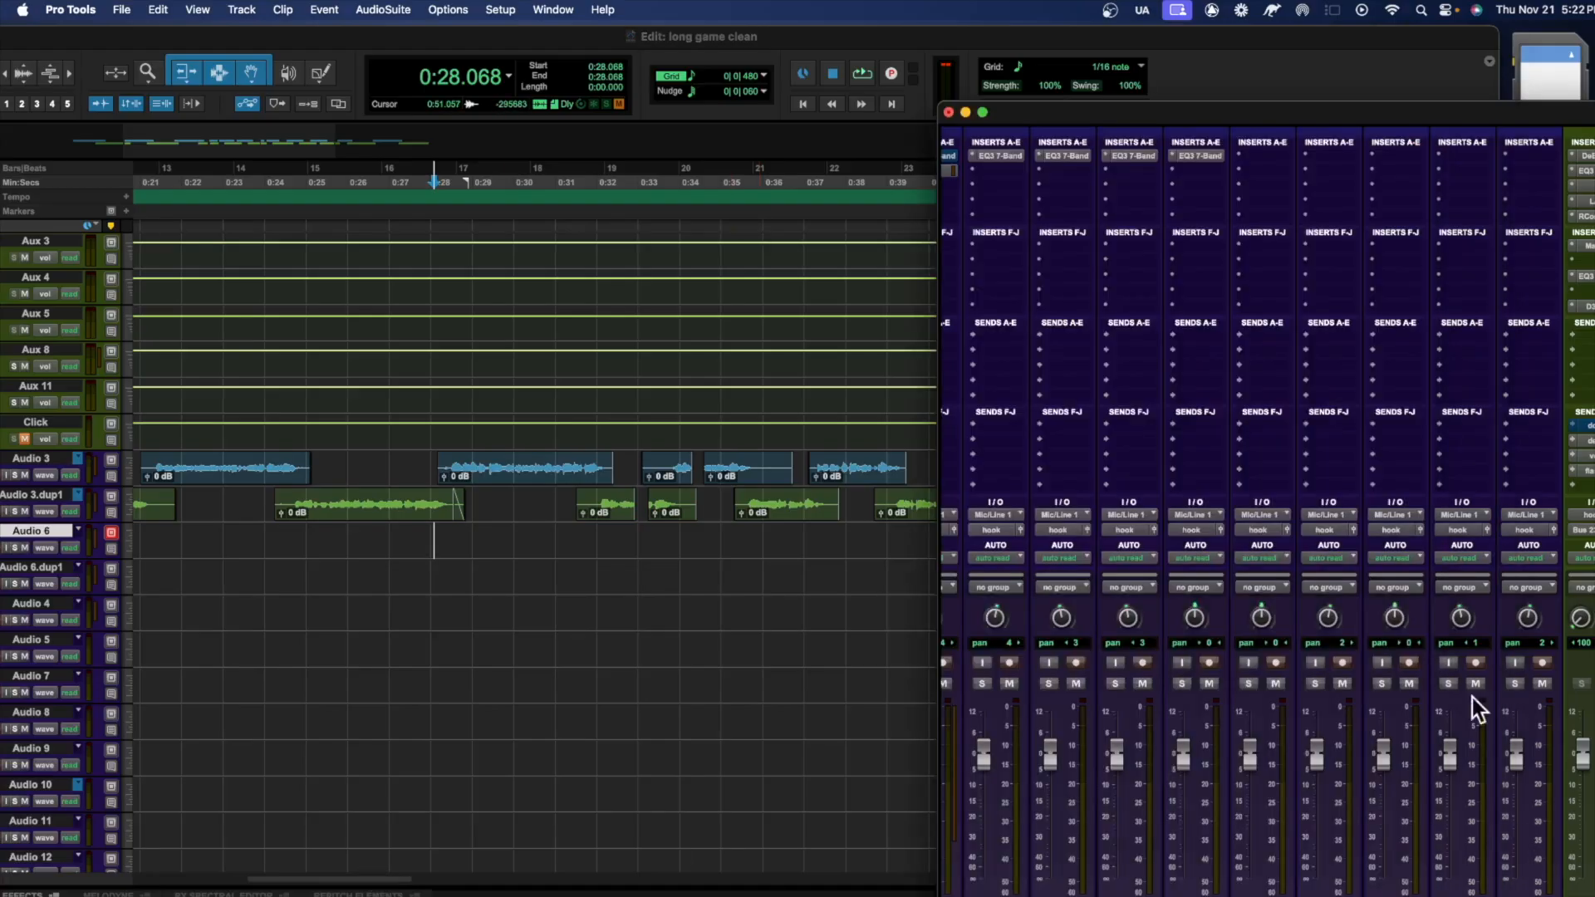
pyautogui.moveTo(1097, 116); pyautogui.dragTo(470, 17)
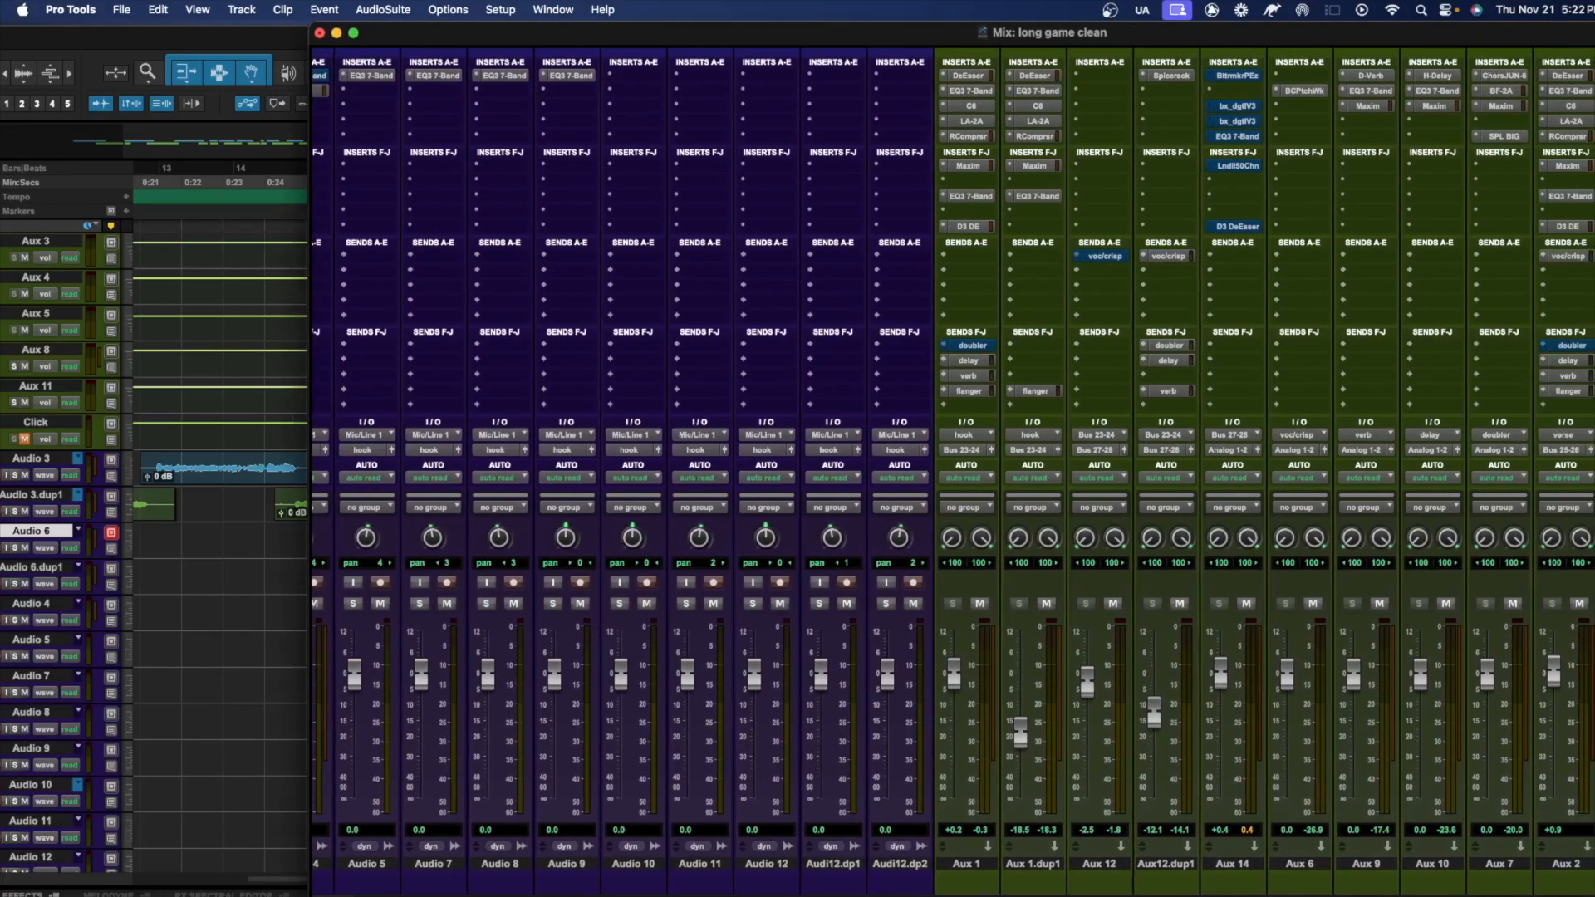
pyautogui.hscroll(5, 953, 471)
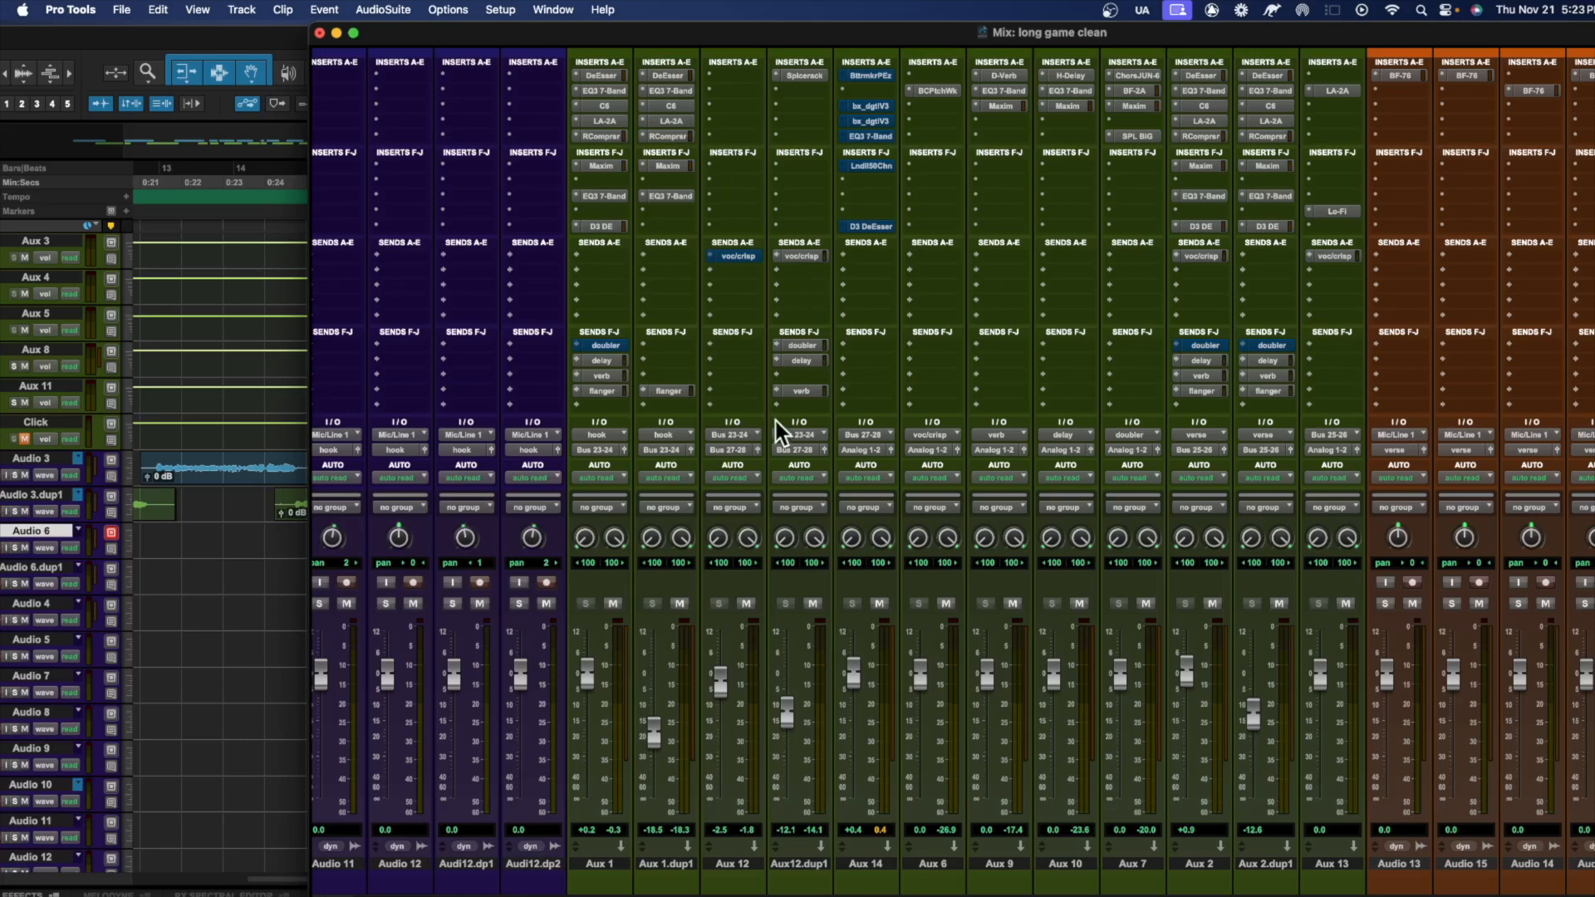
# Inspect the Spicerack plug-in settings on Aux 12.dup1 and close its window
pyautogui.click(804, 76)
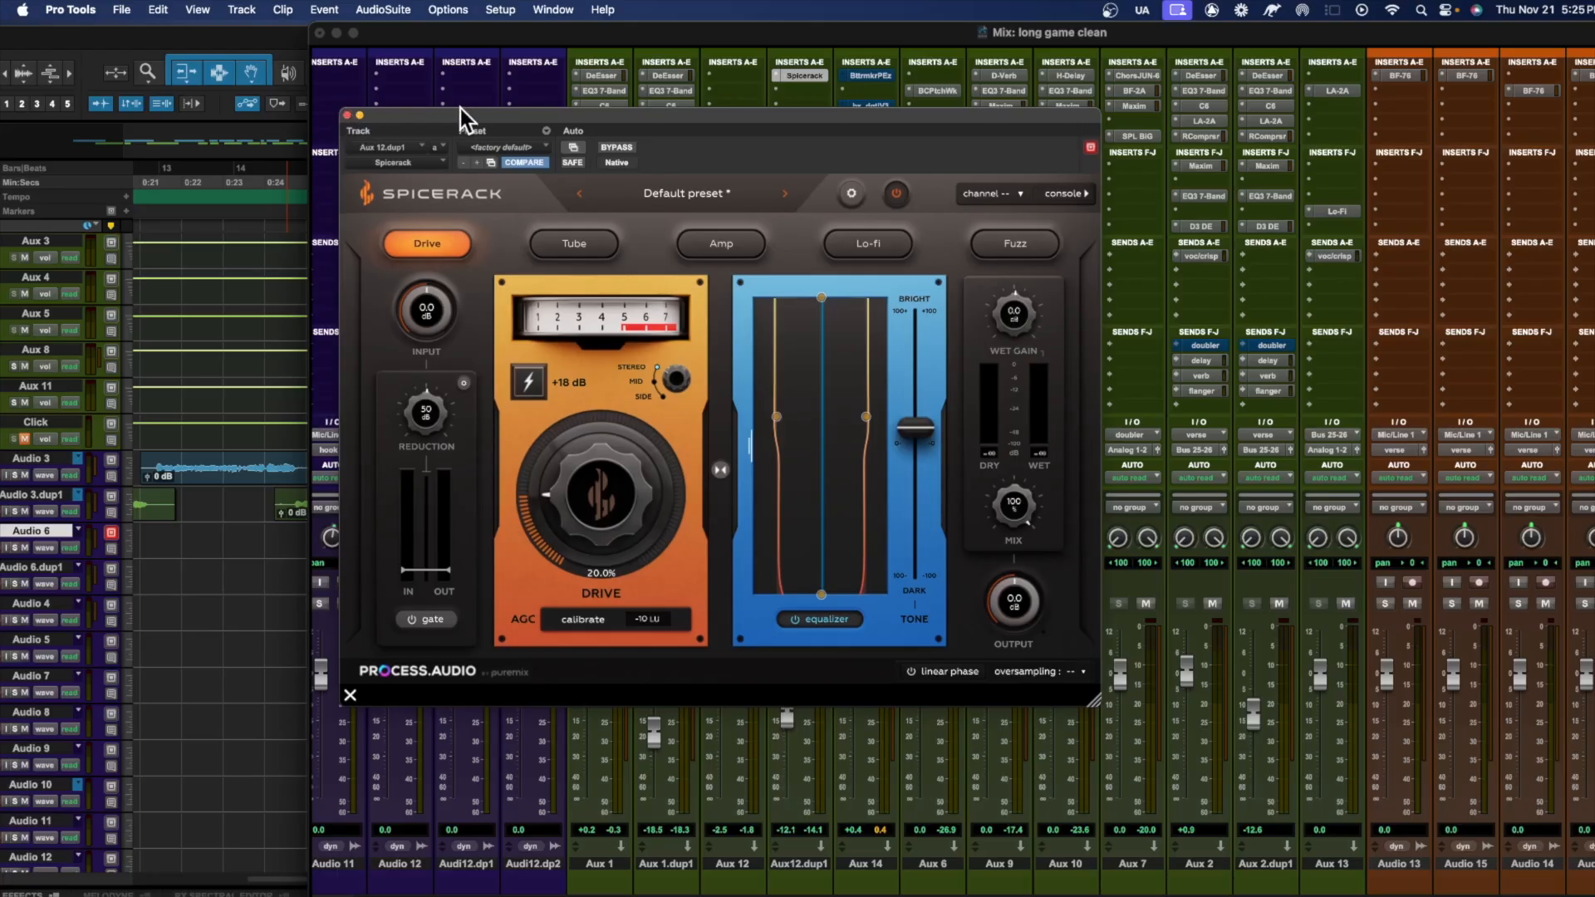
pyautogui.moveTo(479, 120); pyautogui.dragTo(653, 355)
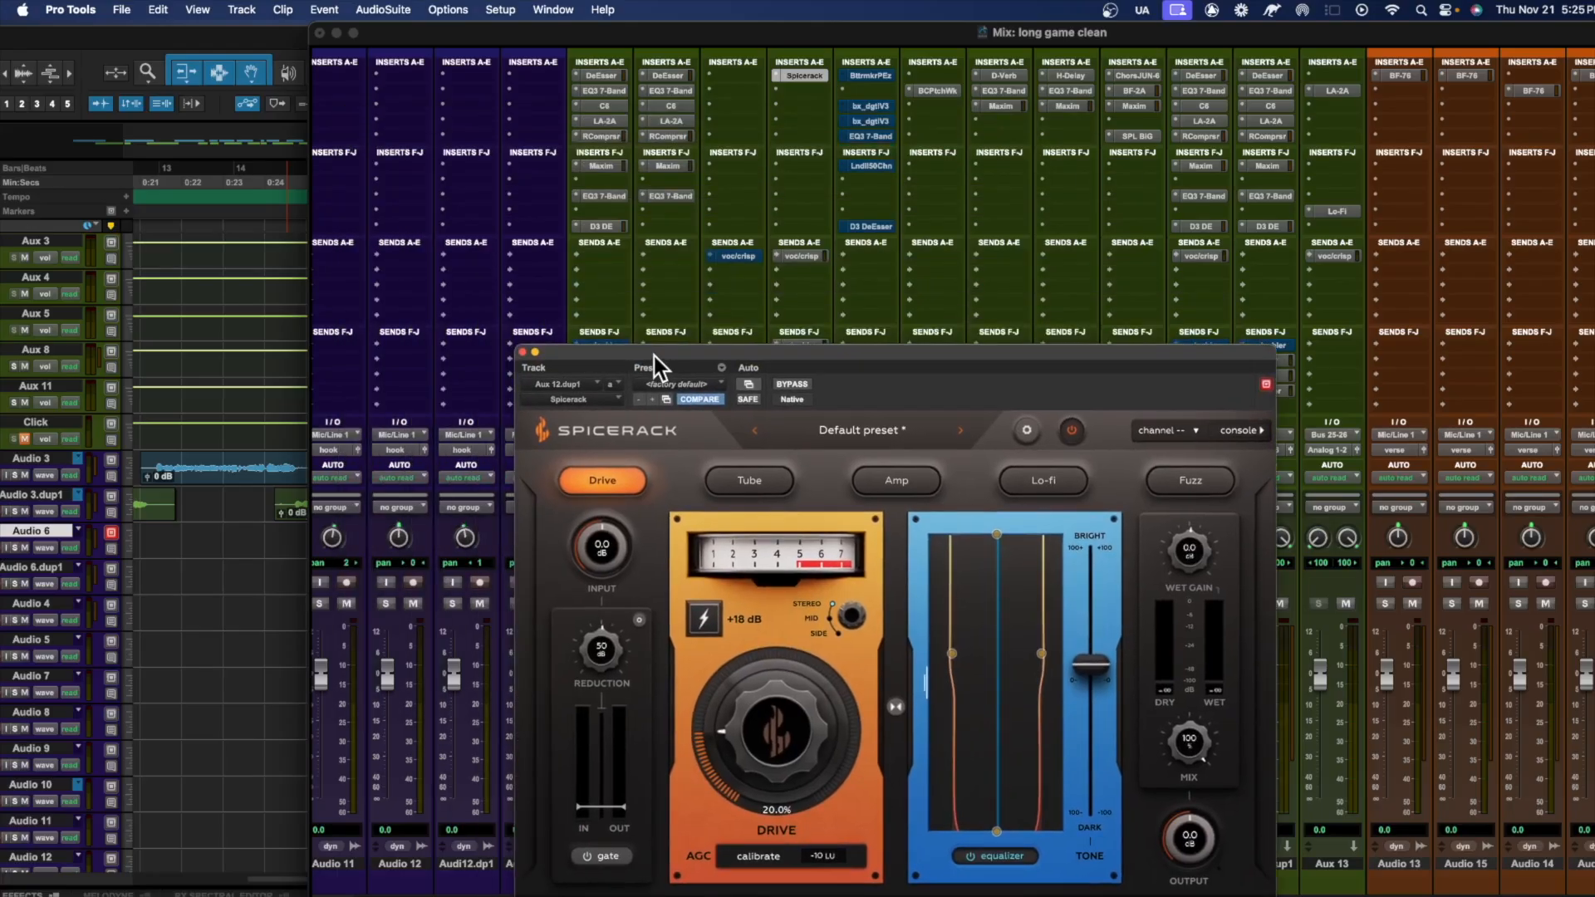
pyautogui.click(522, 351)
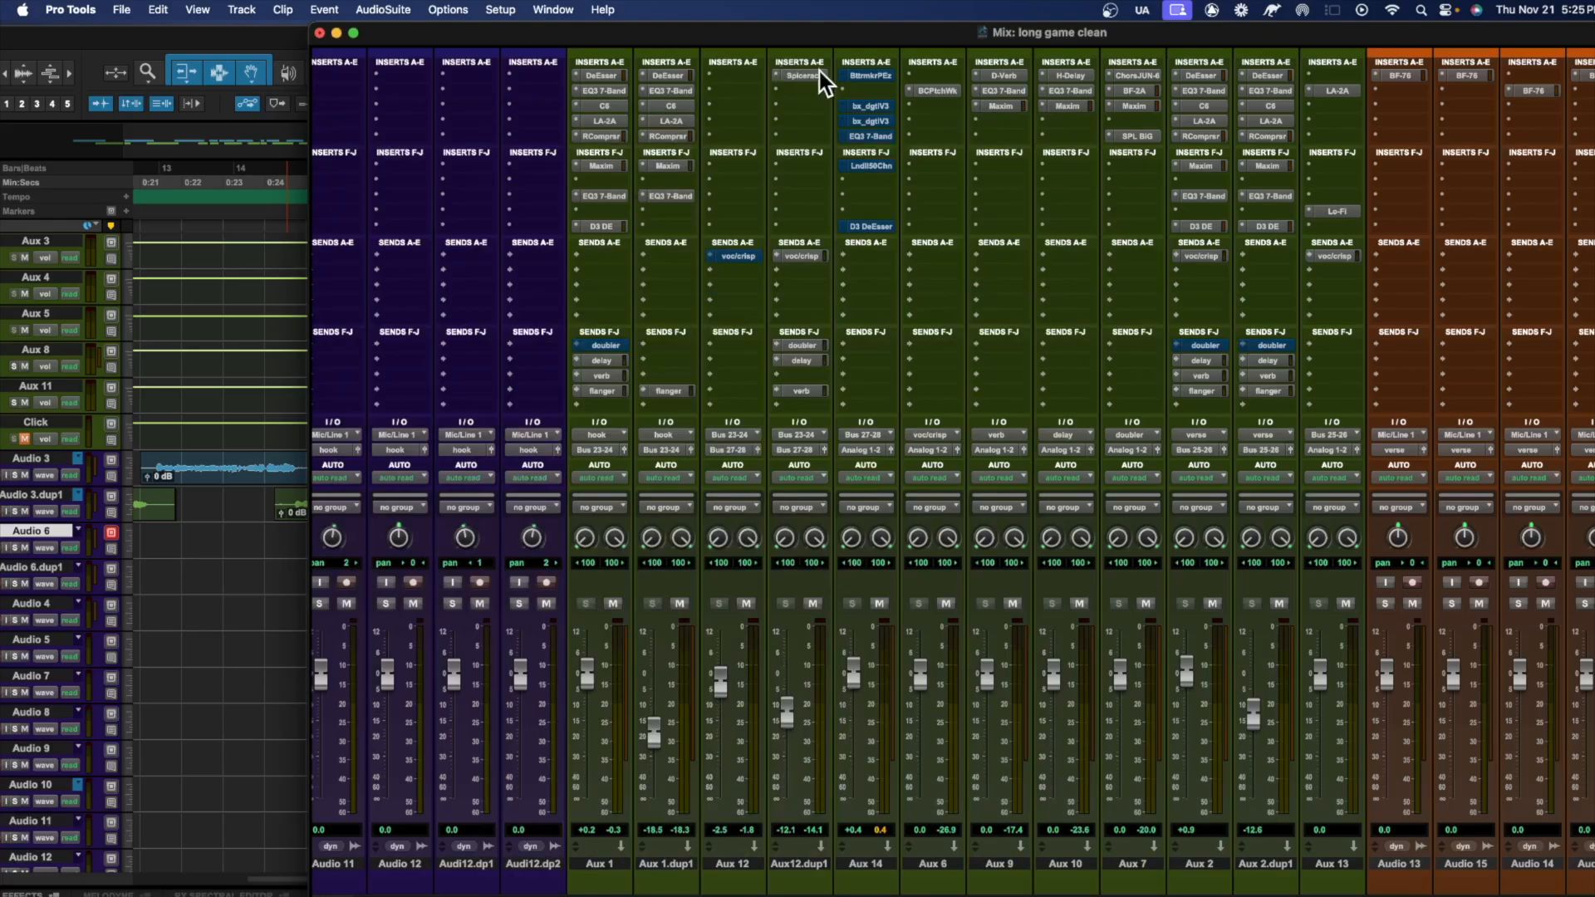
# Open the Bettermaker Passive Equalizer on Aux 14 and take it out of bypass during playback
pyautogui.click(874, 80)
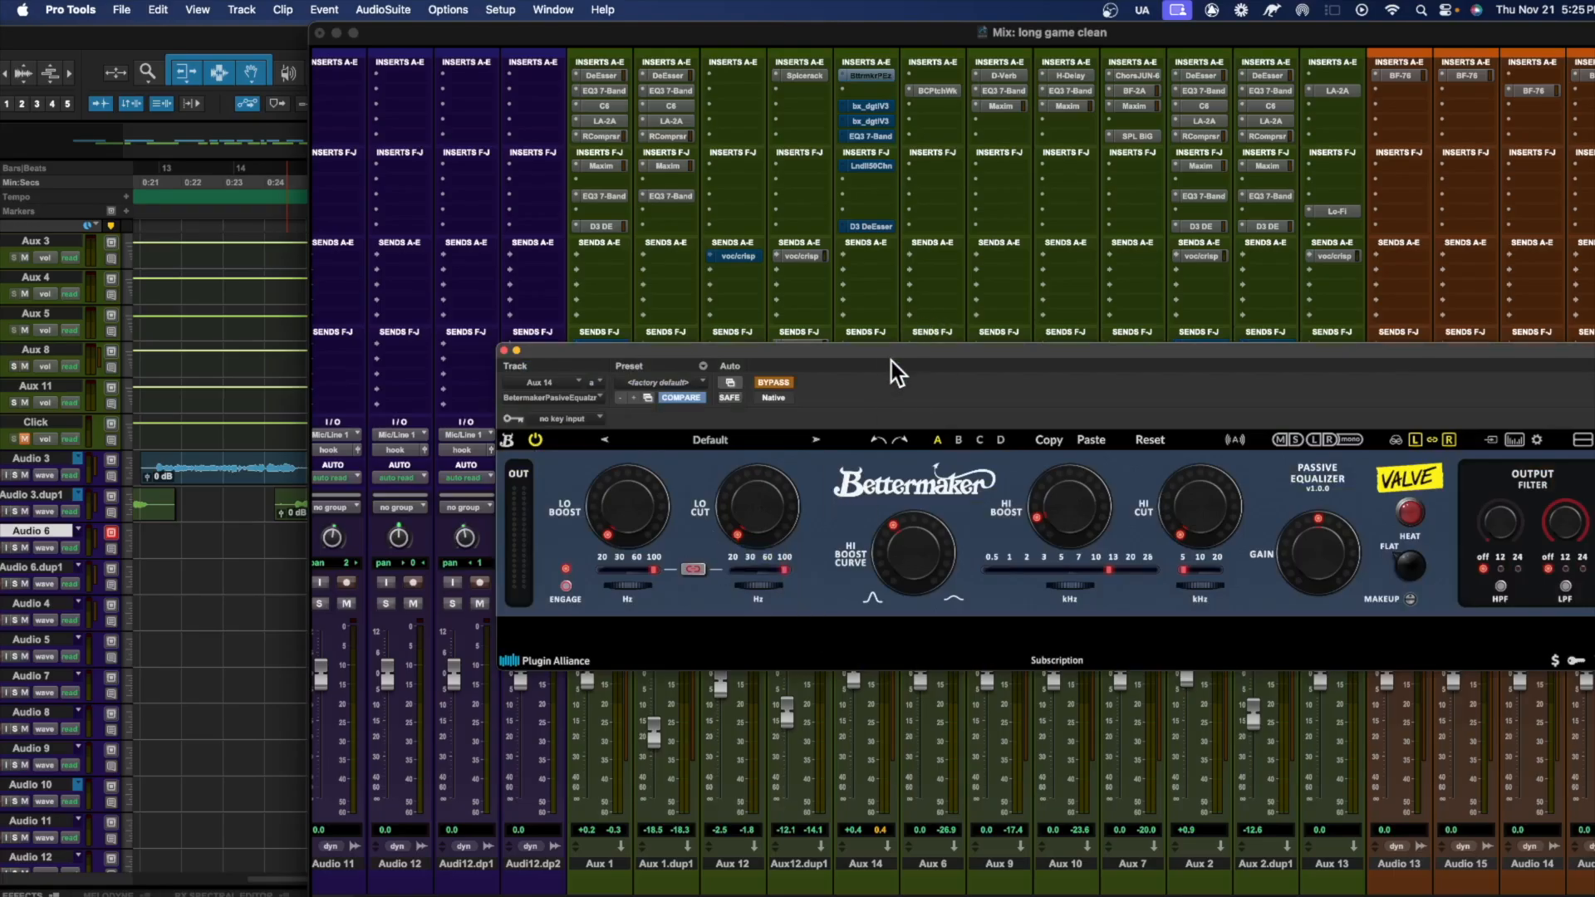
pyautogui.moveTo(827, 356); pyautogui.dragTo(666, 356)
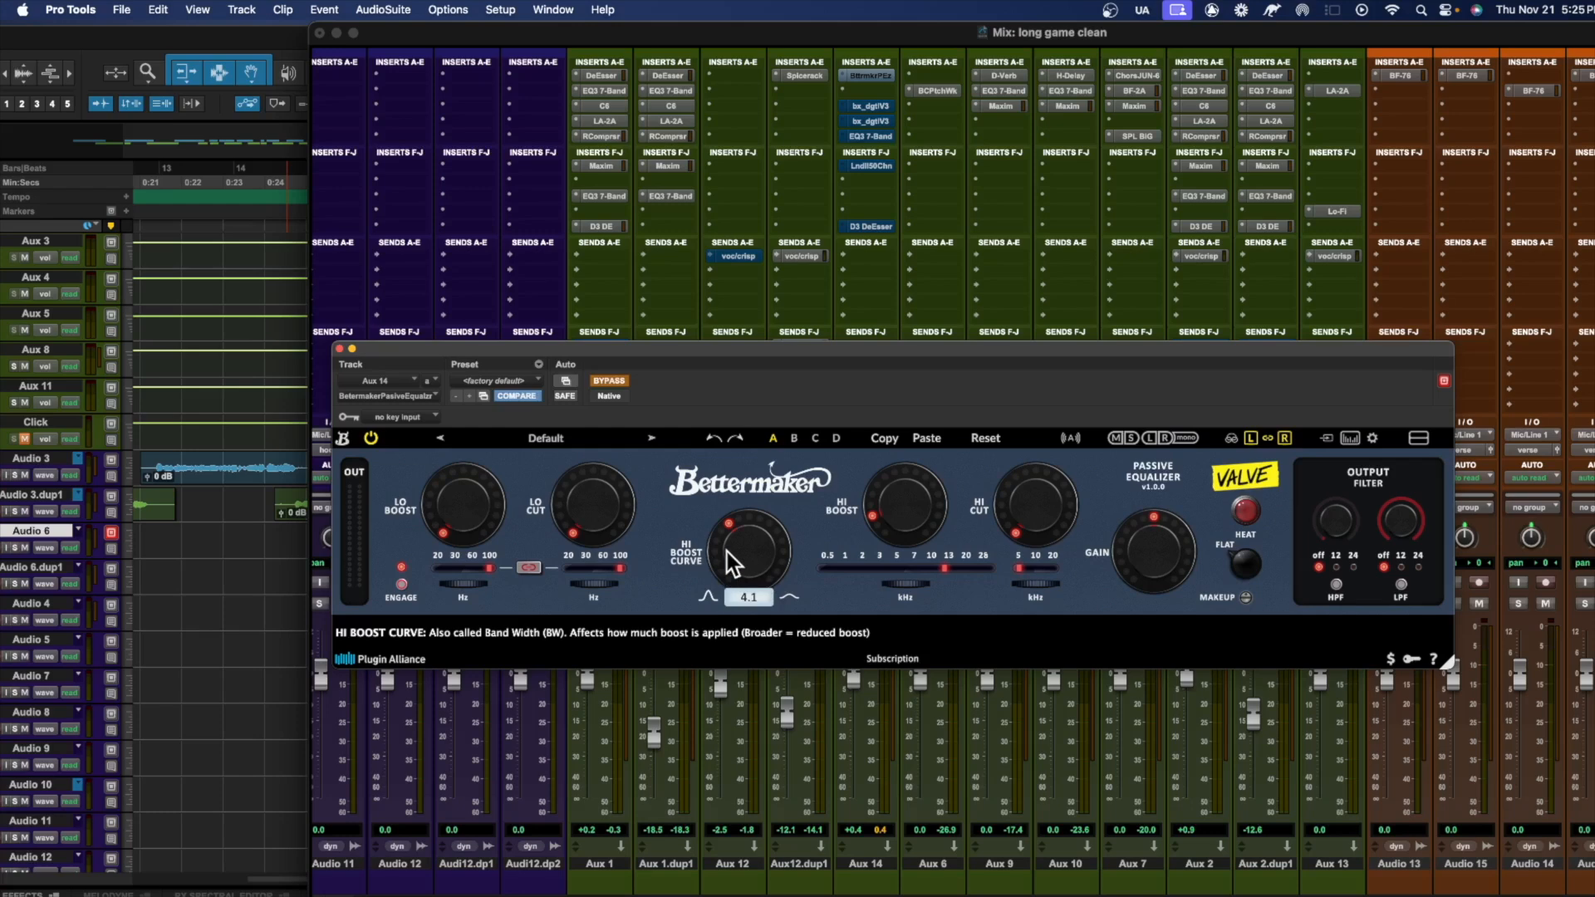
pyautogui.moveTo(879, 500)
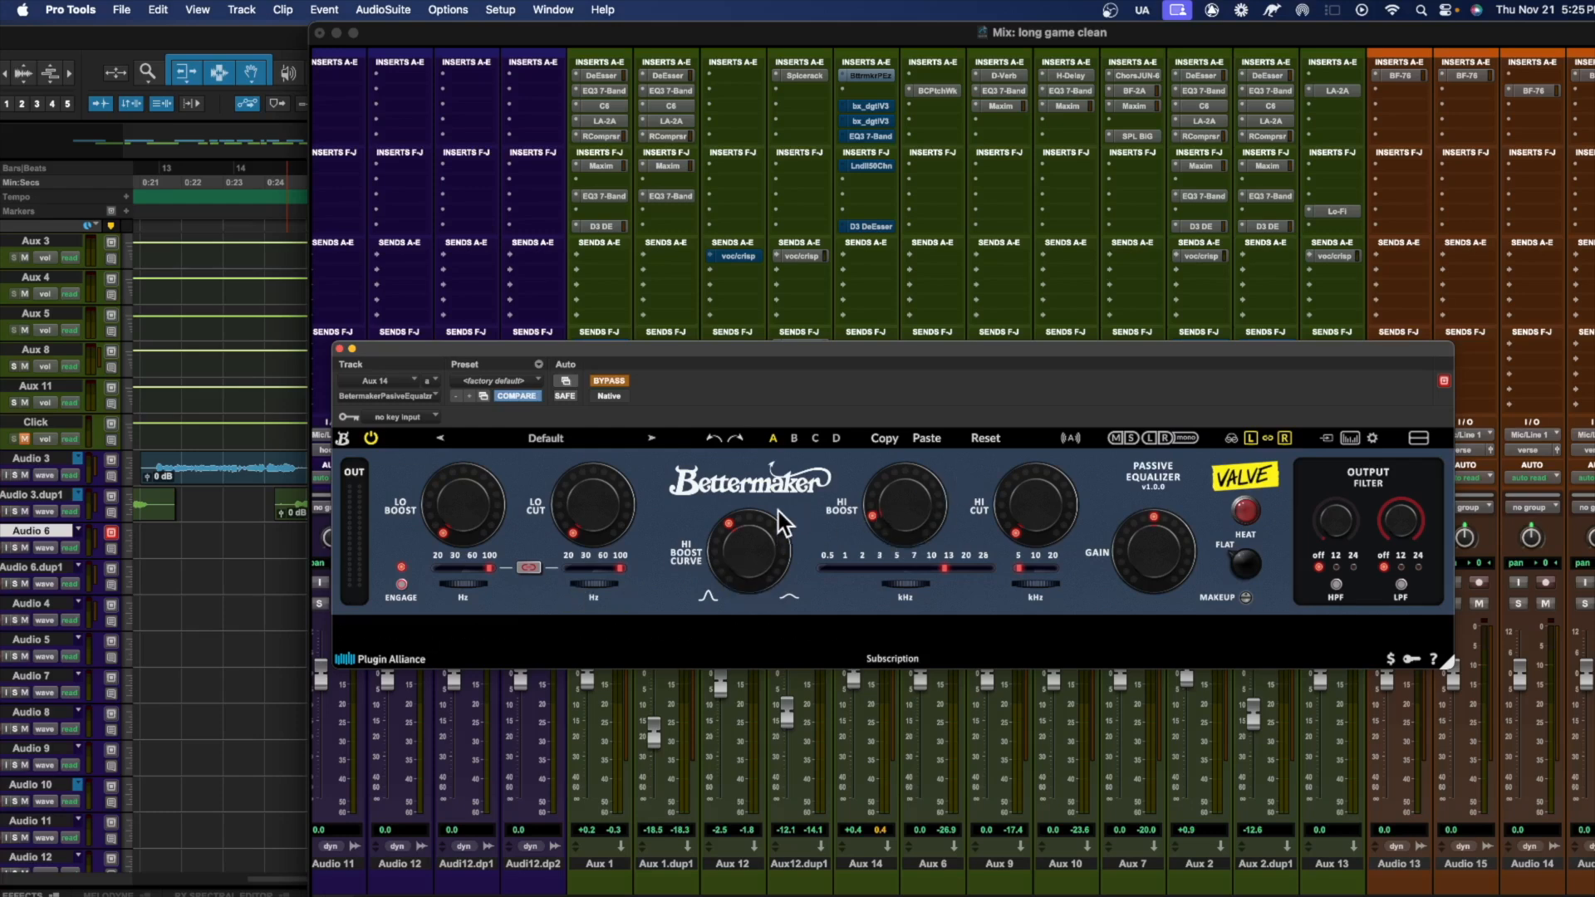
pyautogui.moveTo(546, 515)
pyautogui.moveTo(463, 531)
pyautogui.press('space')
pyautogui.click(617, 382)
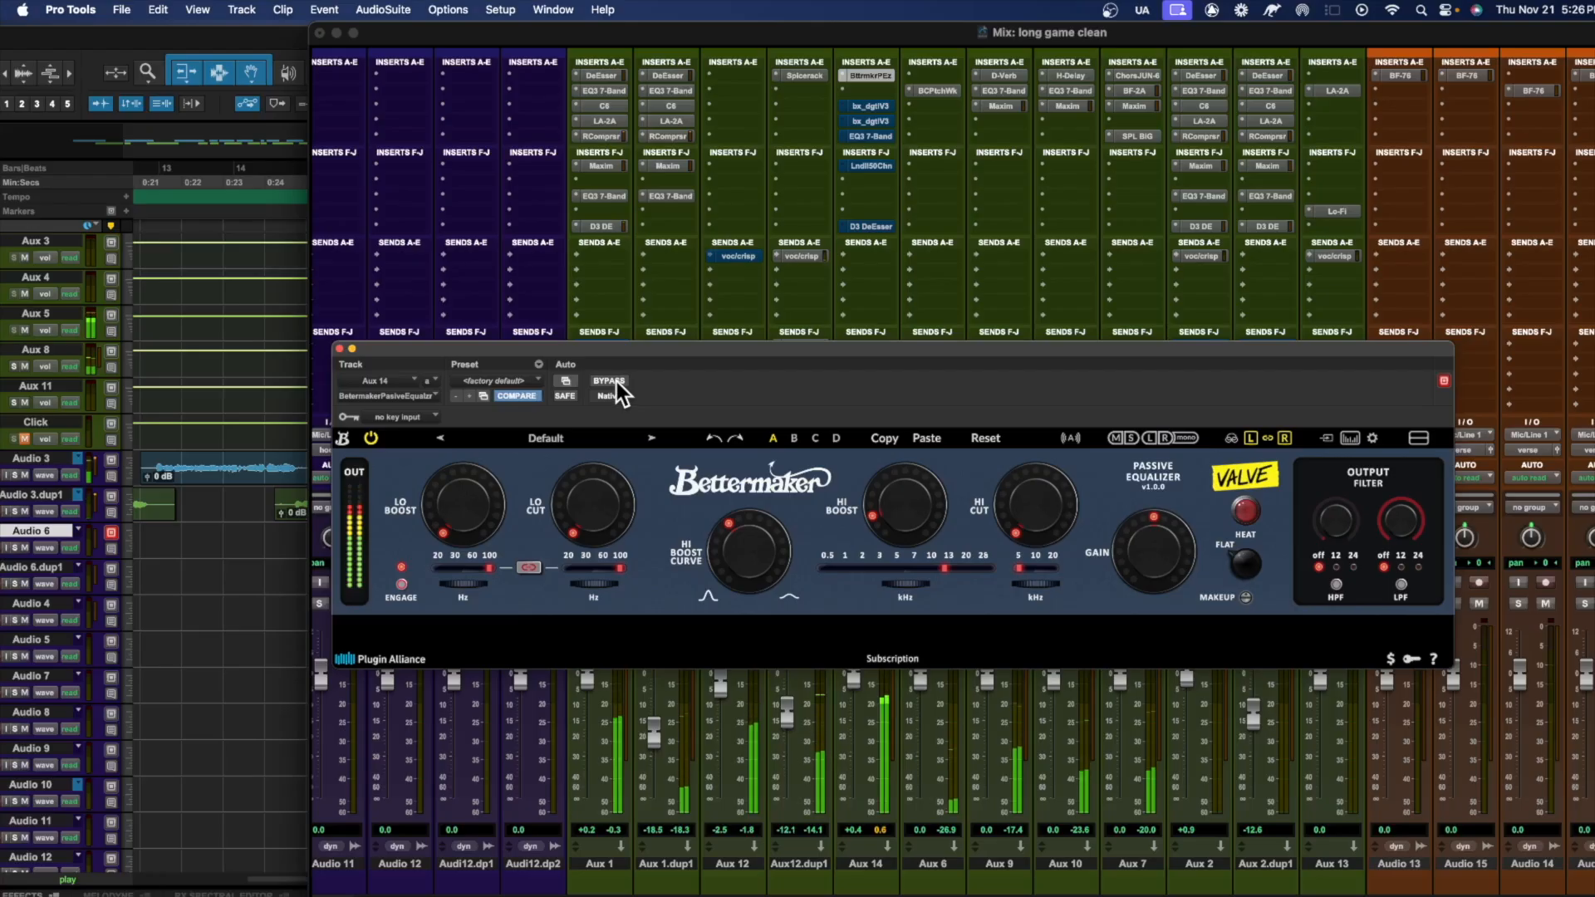
# Stop playback and reposition the Bettermaker window so the Aux 14 insert slots stay accessible
pyautogui.moveTo(632, 364); pyautogui.dragTo(1242, 312)
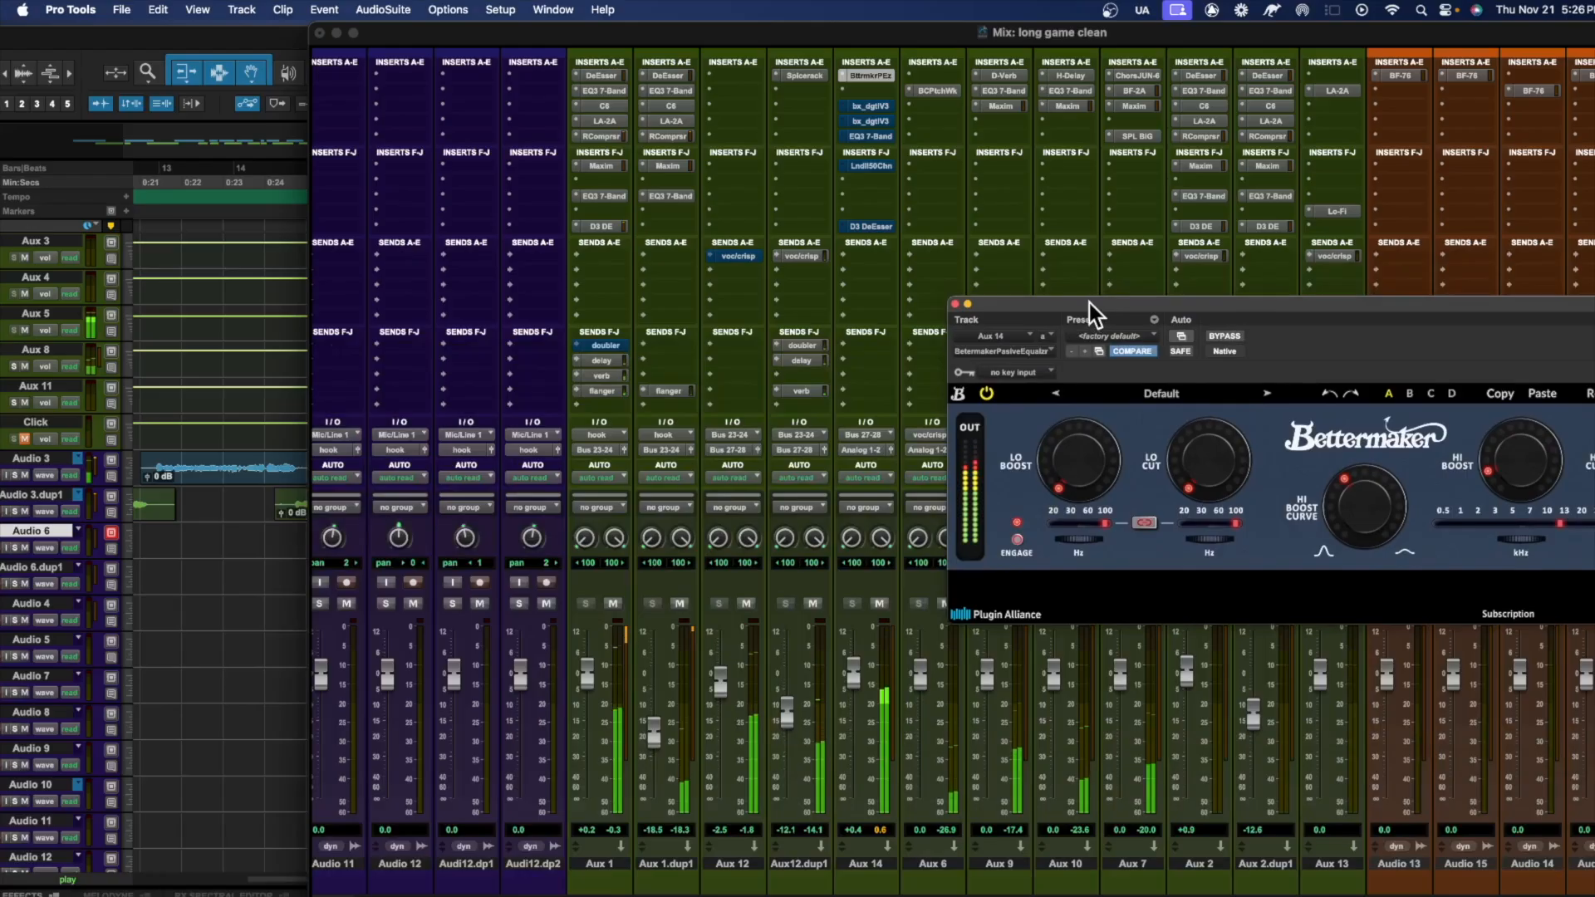
pyautogui.moveTo(1085, 304); pyautogui.dragTo(477, 352)
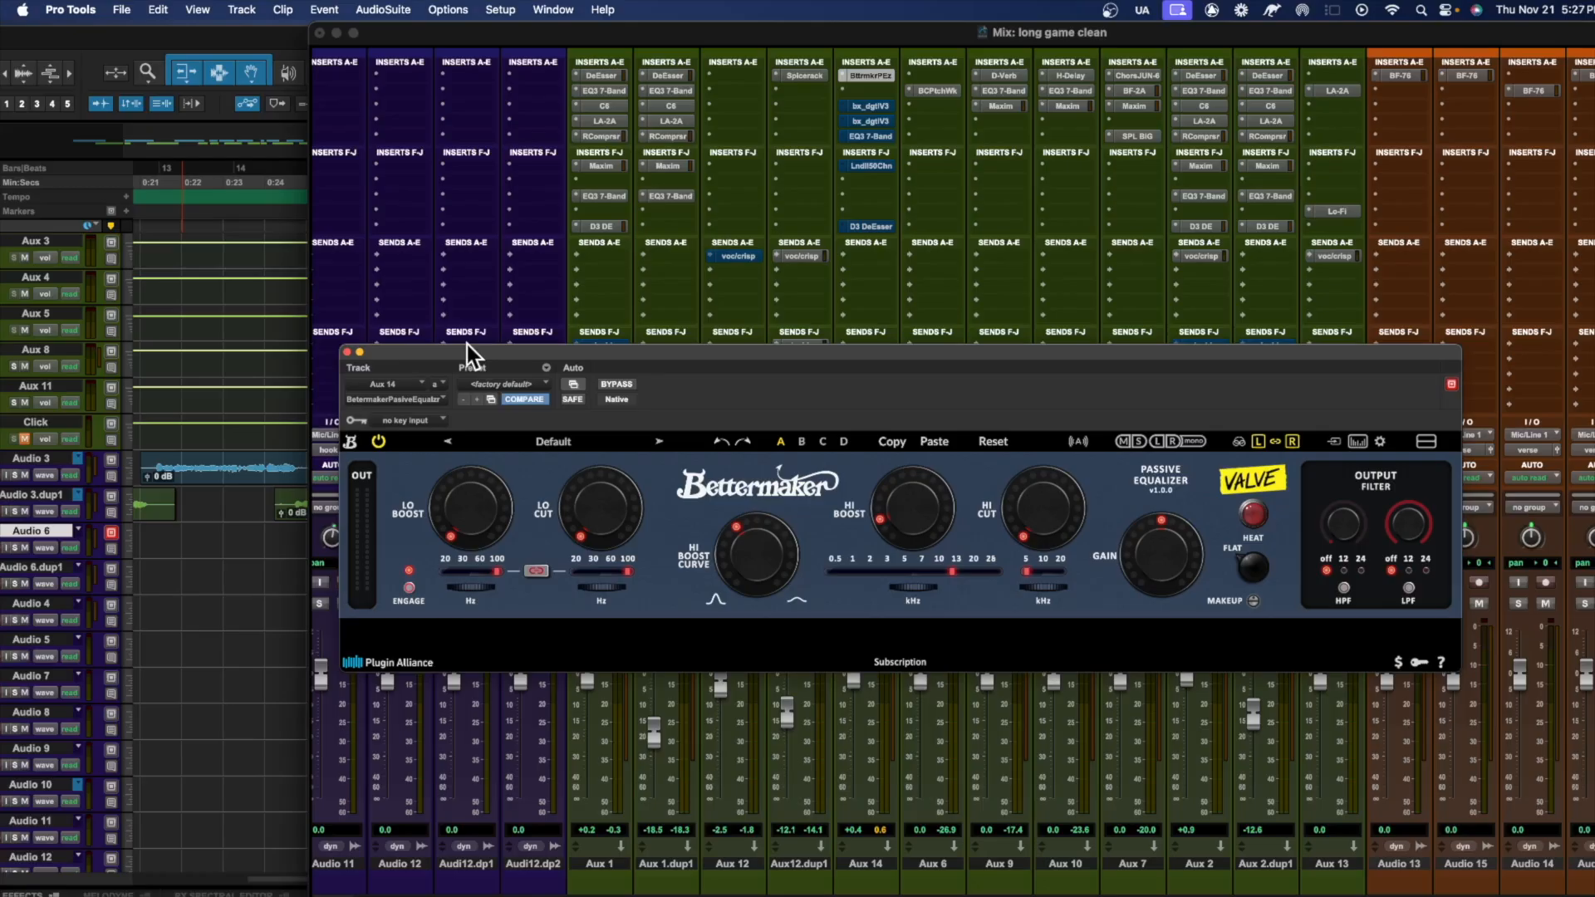
pyautogui.click(505, 344)
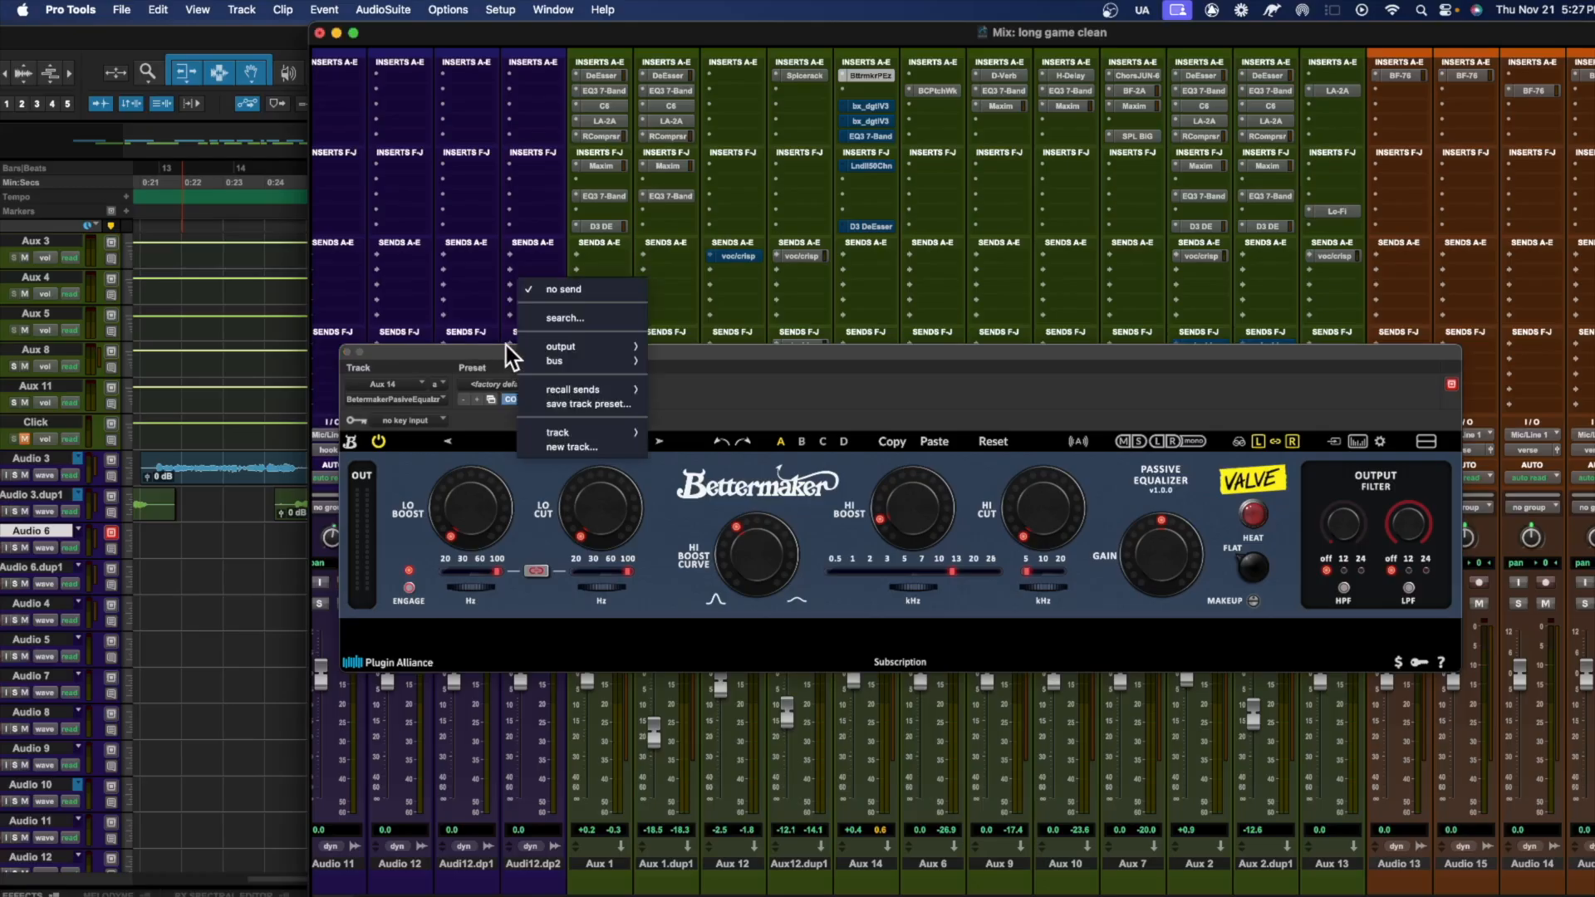
pyautogui.click(838, 376)
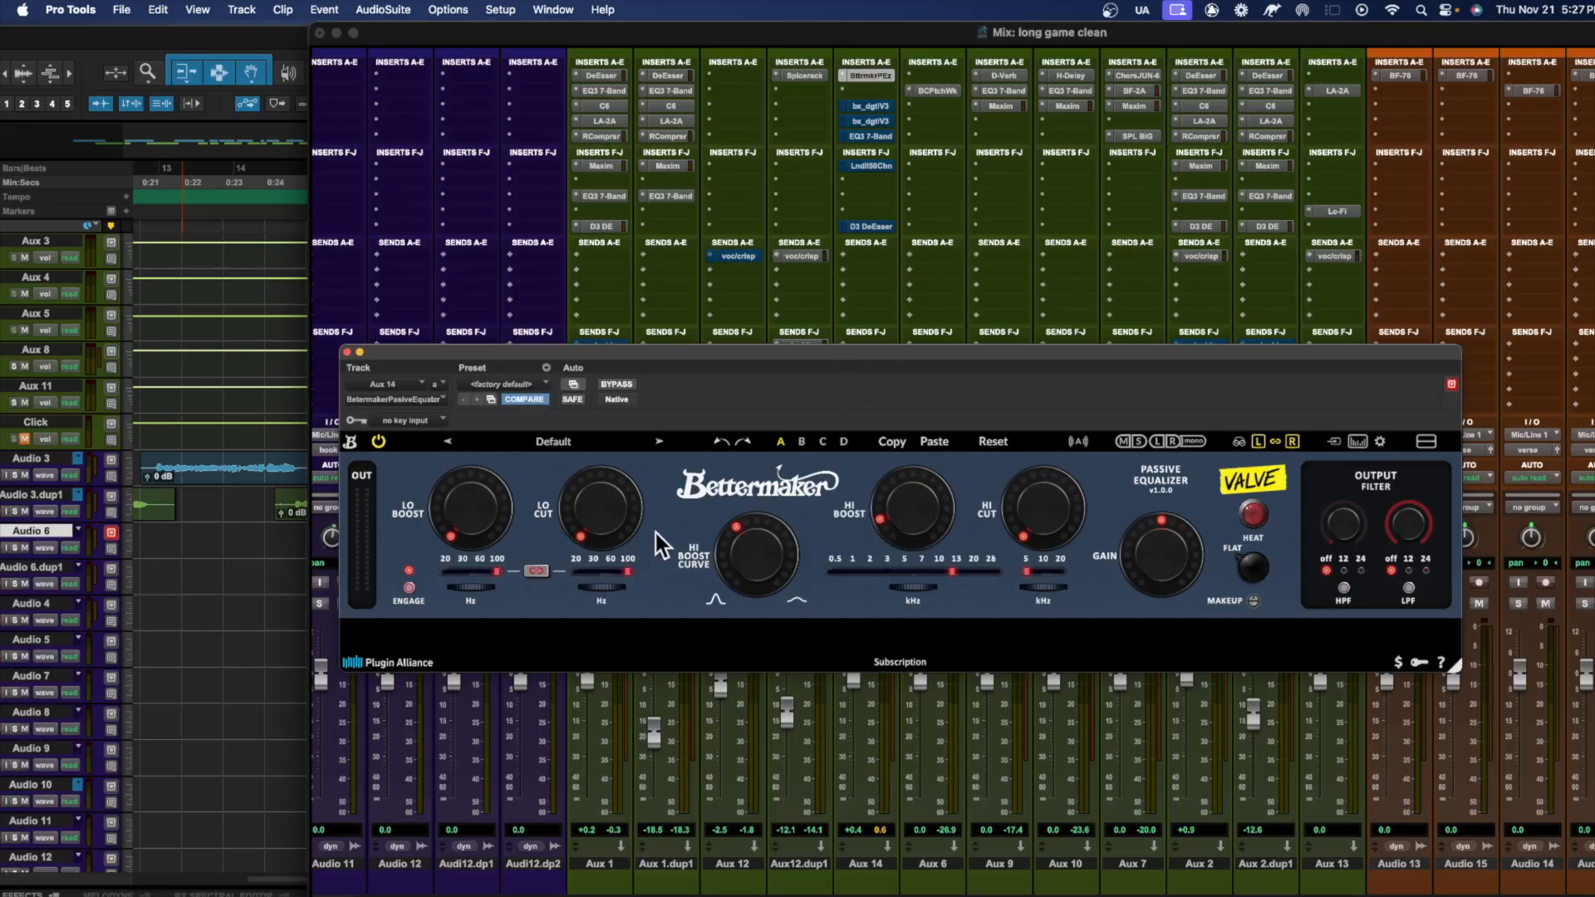
pyautogui.moveTo(735, 349); pyautogui.dragTo(584, 364)
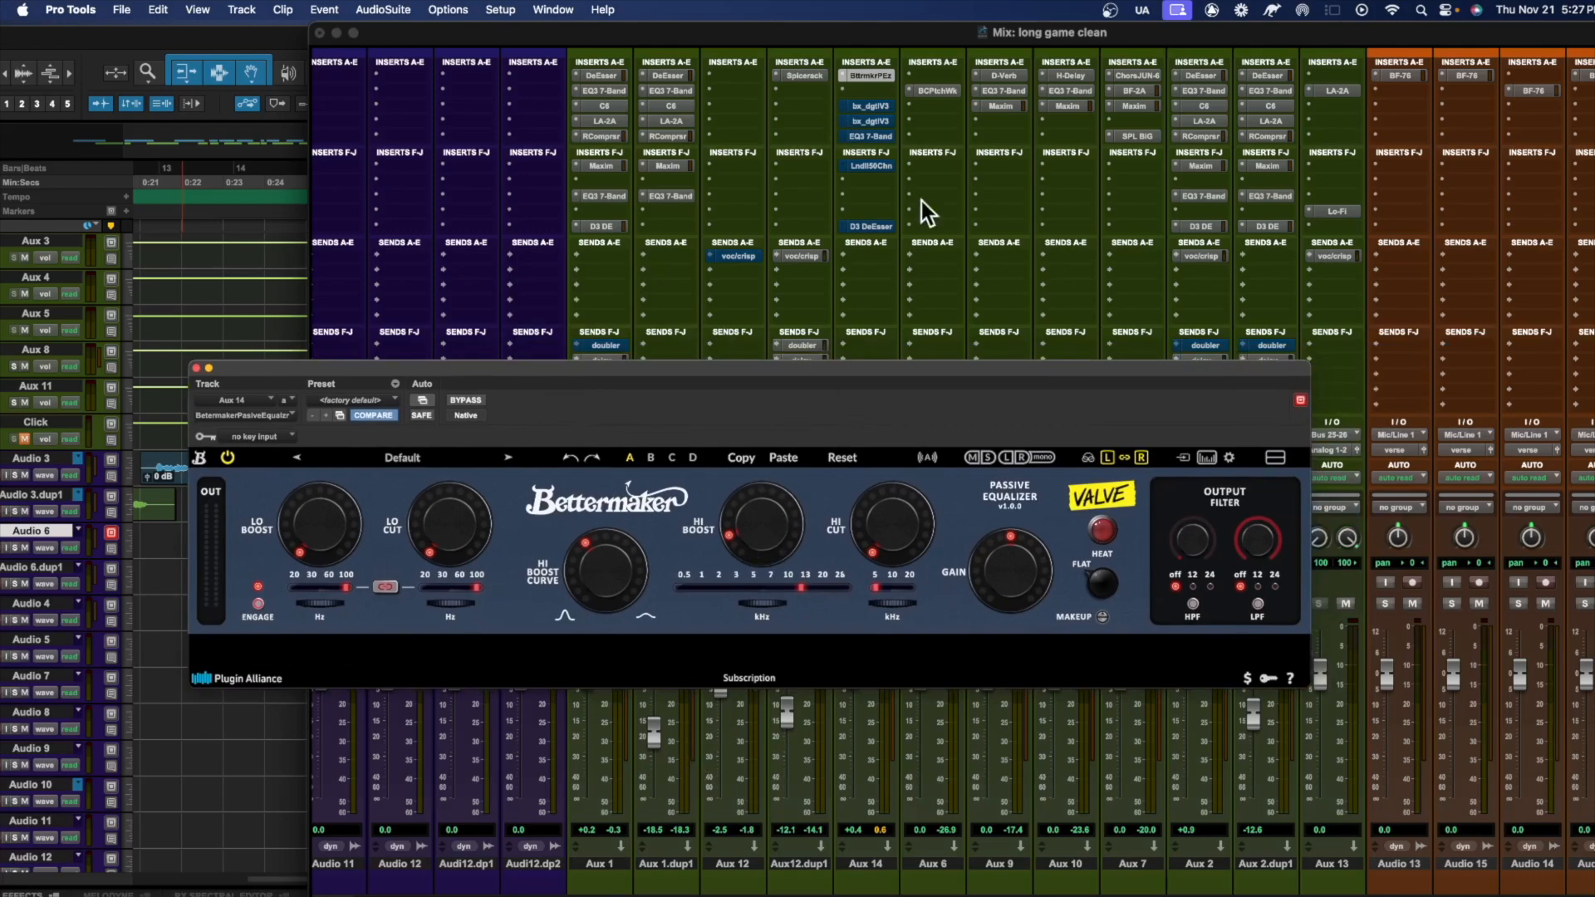
# Open the bx_digital V3 equalizer in insert D of Aux 14 and take it out of bypass
pyautogui.click(874, 121)
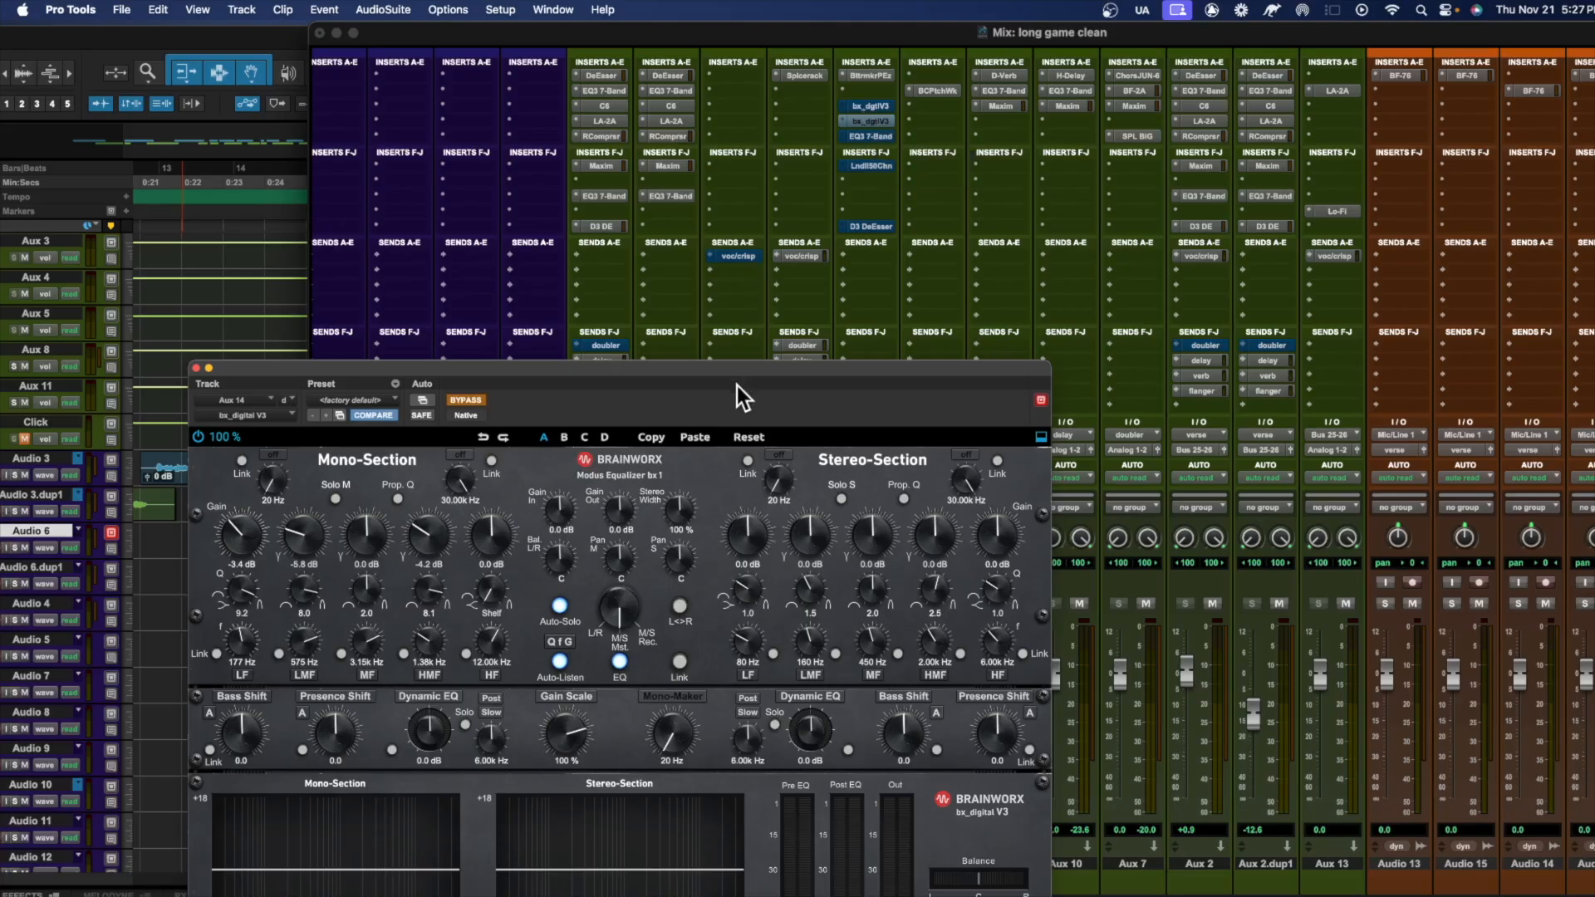
pyautogui.moveTo(630, 371); pyautogui.dragTo(719, 217)
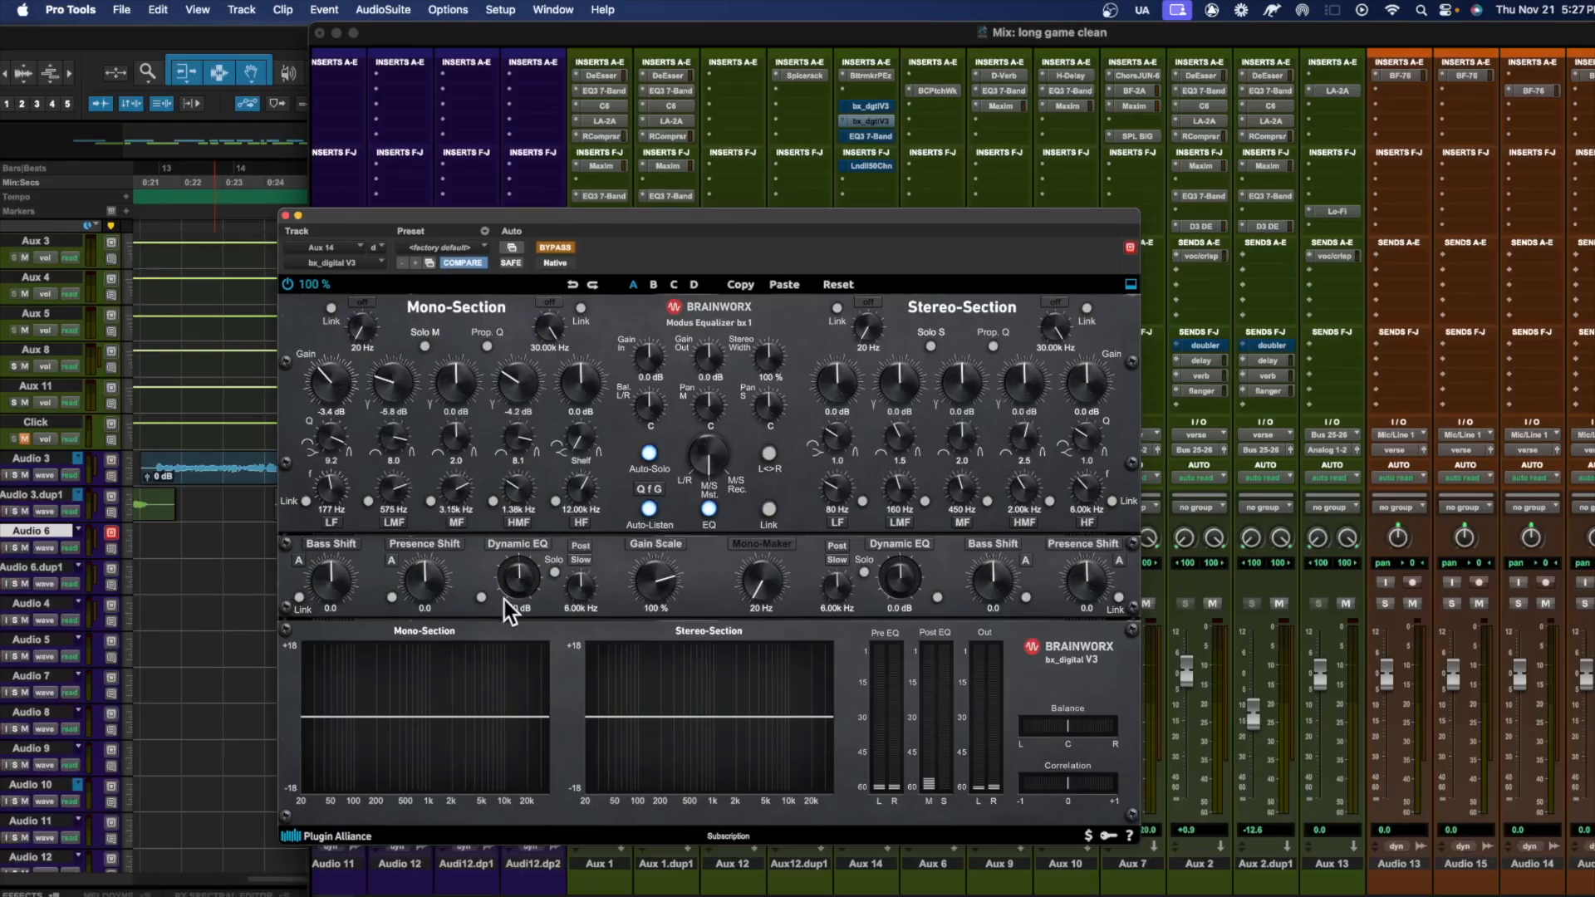
pyautogui.keyDown('super'); pyautogui.click(880, 123); pyautogui.keyUp('super')
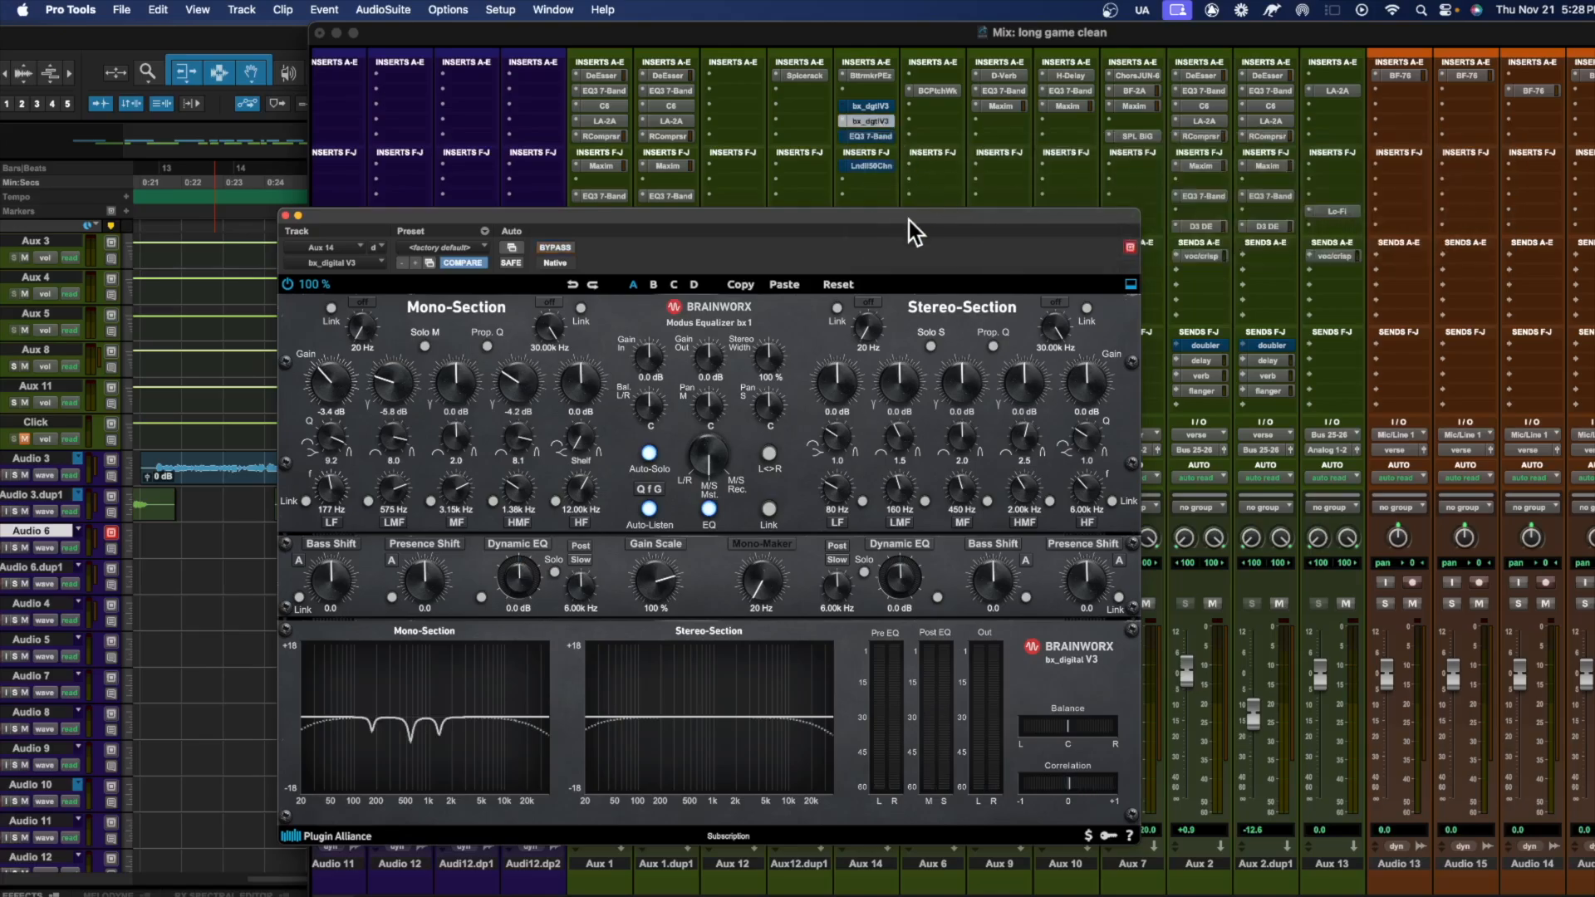
# Audition the low-mid, mid and high-mid frequency bands of the bx_digital V3 mono section during playback
pyautogui.press('space')
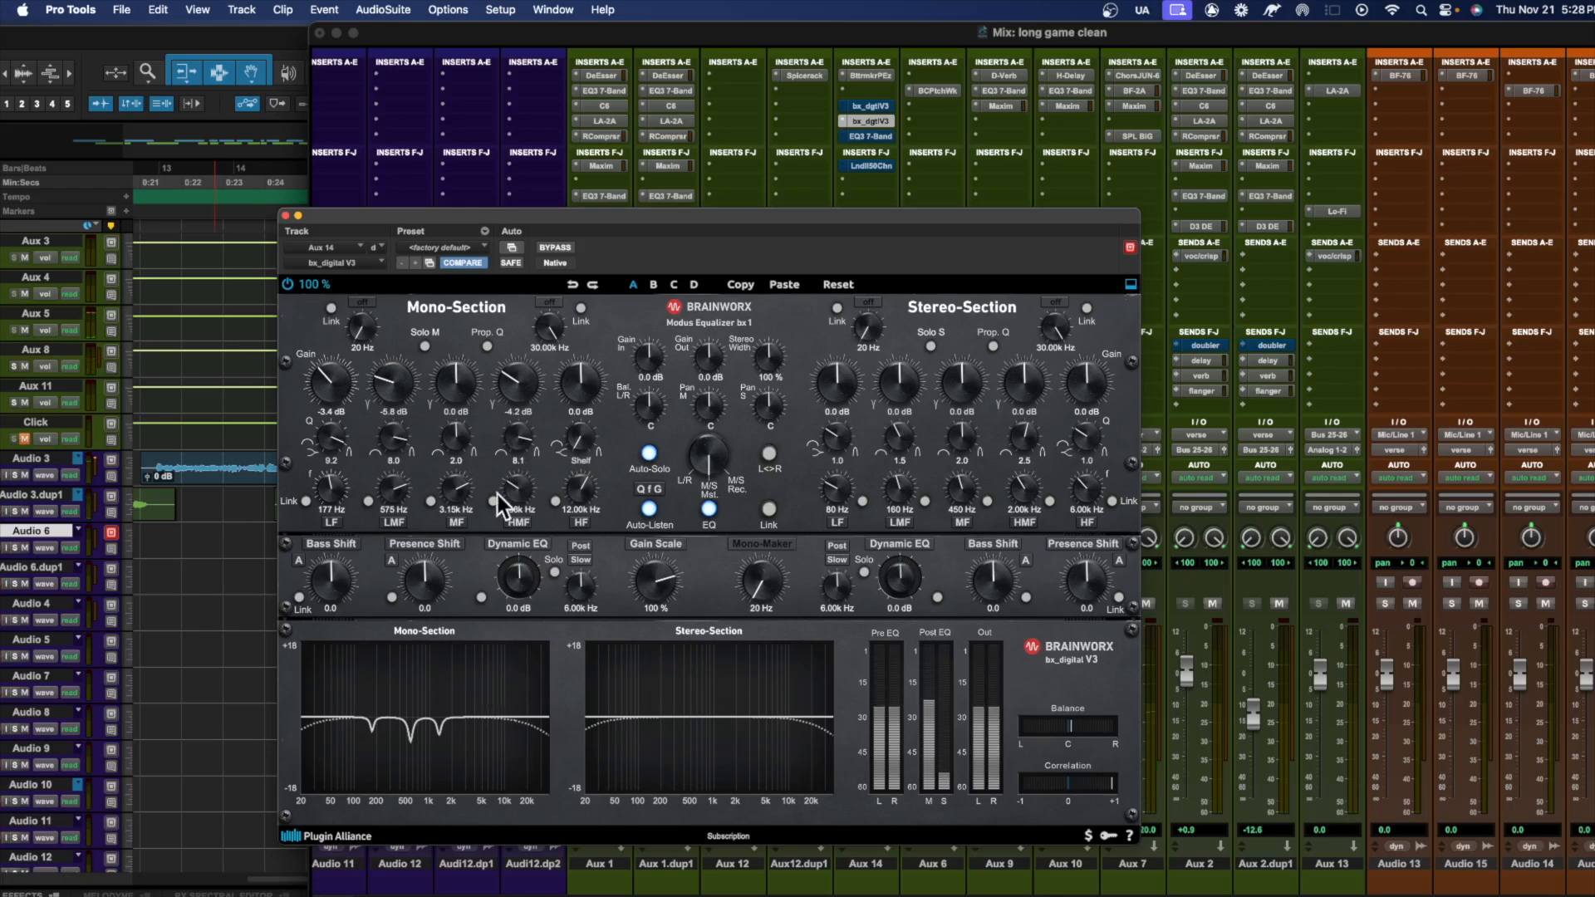
pyautogui.click(462, 488)
pyautogui.moveTo(392, 479); pyautogui.dragTo(494, 480)
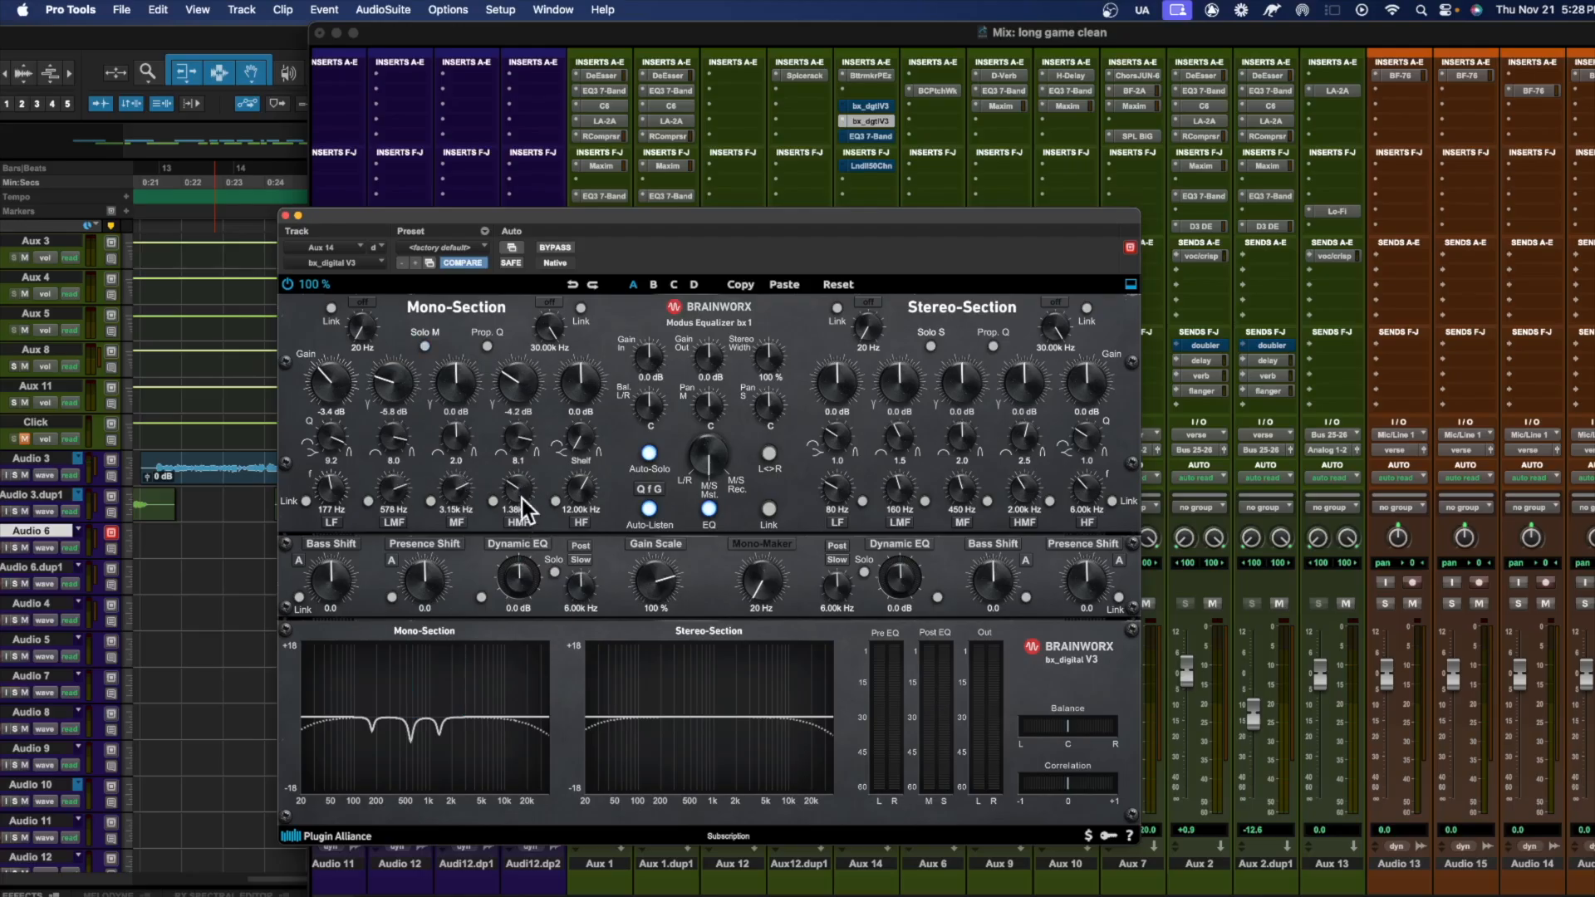
pyautogui.click(521, 448)
pyautogui.press('space')
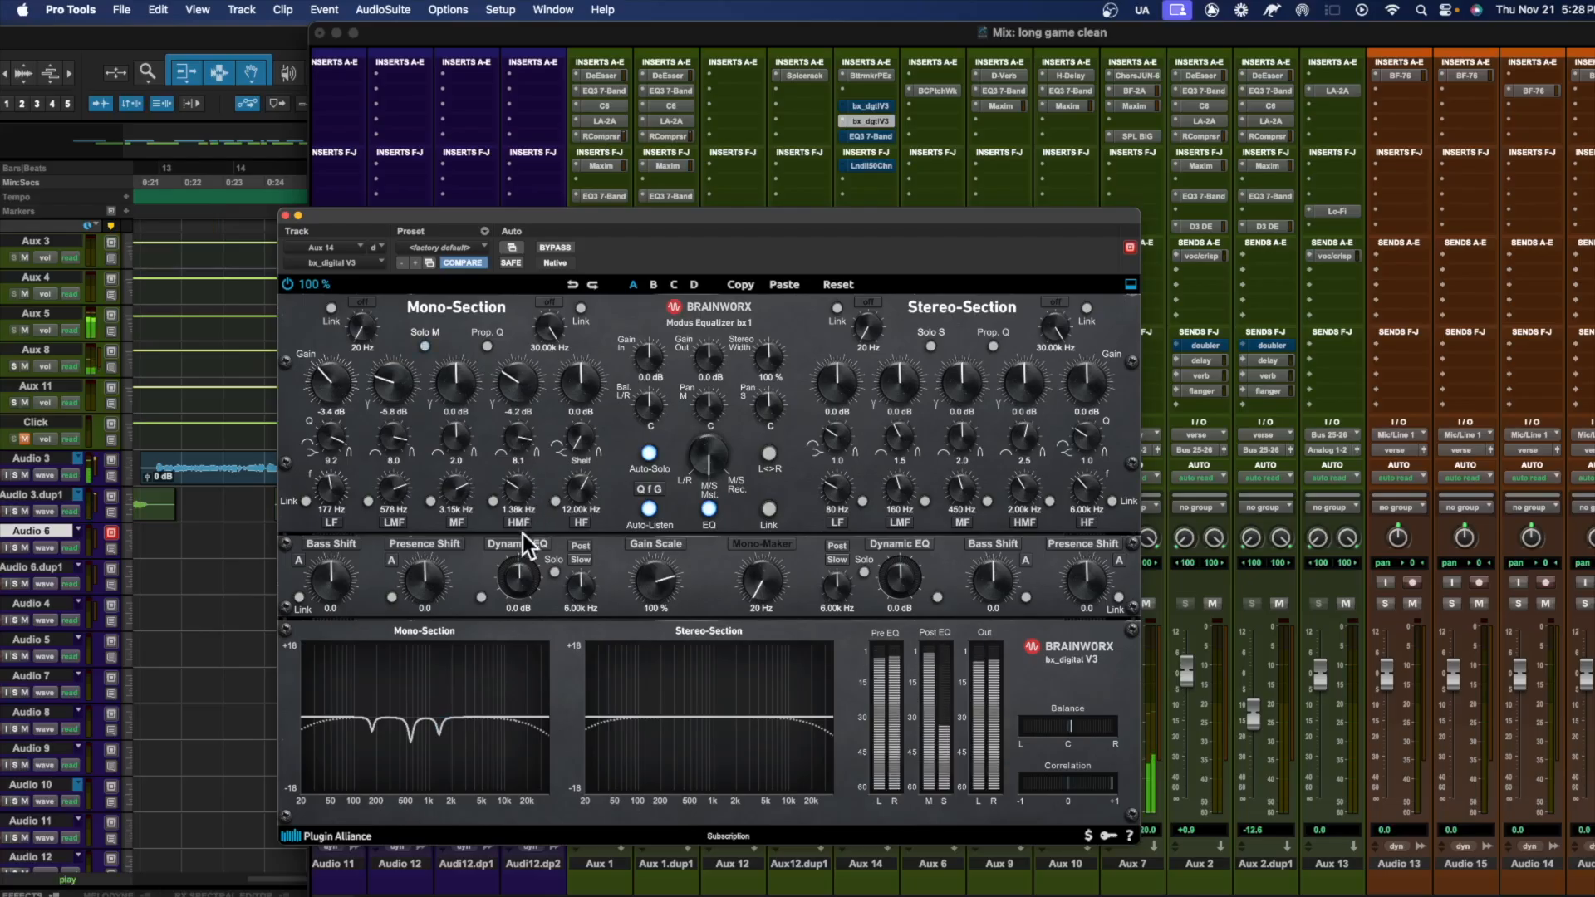
pyautogui.moveTo(529, 496); pyautogui.dragTo(523, 498)
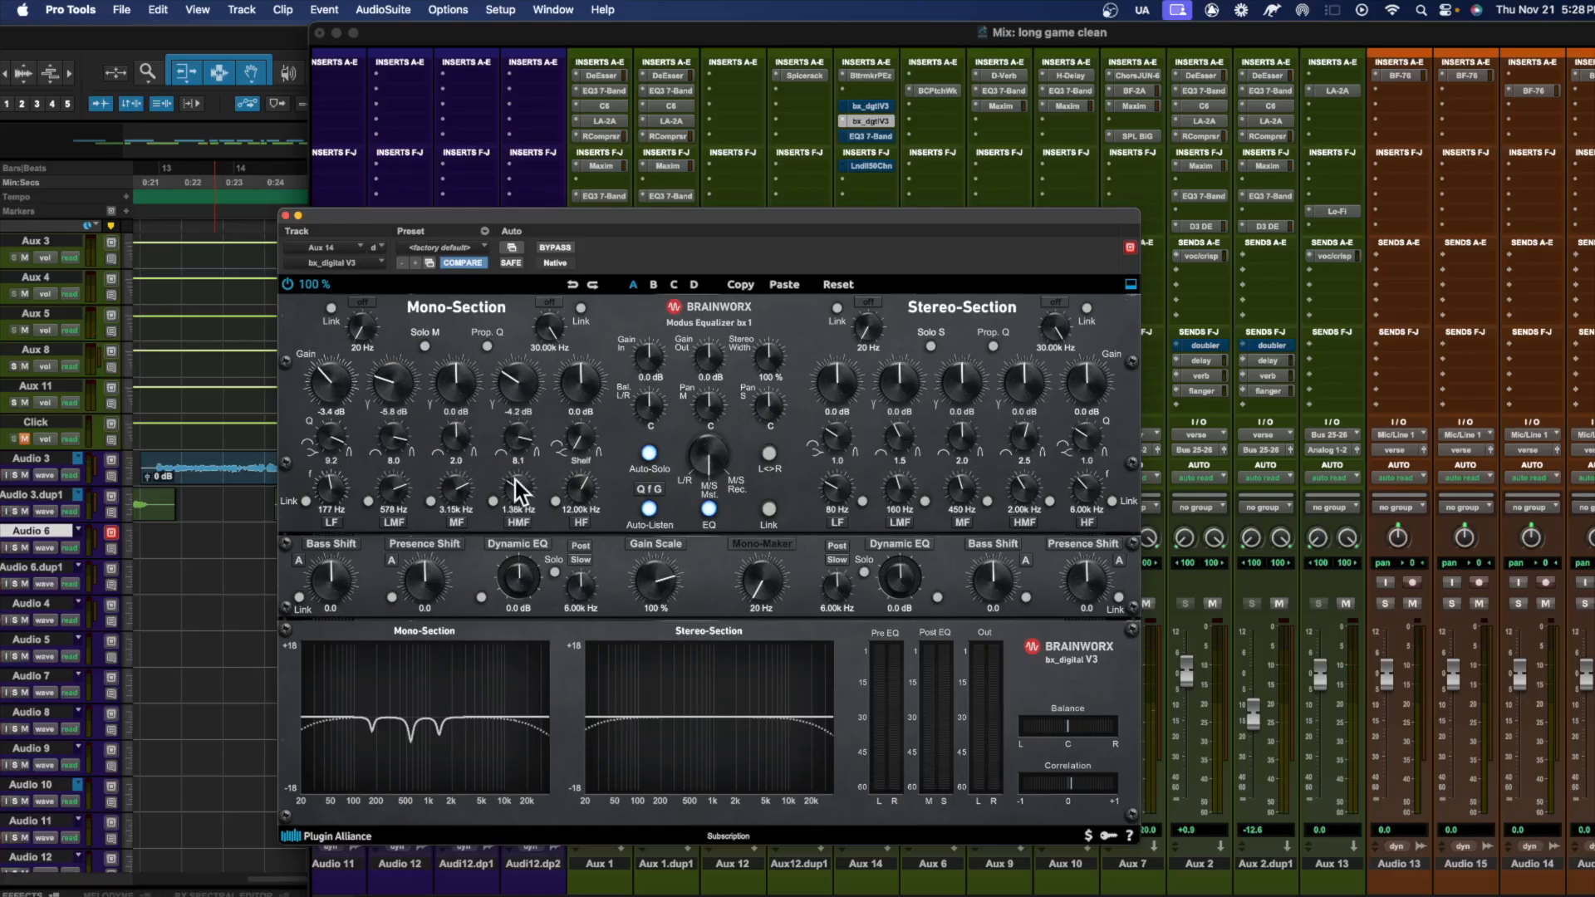
pyautogui.moveTo(515, 480); pyautogui.dragTo(515, 480)
pyautogui.press('space')
pyautogui.click(393, 488)
# Compare the vocals with insert D's bx_digital V3 bypassed and active during playback, leaving it active
pyautogui.keyDown('super'); pyautogui.click(879, 118); pyautogui.keyUp('super')
pyautogui.press('space')
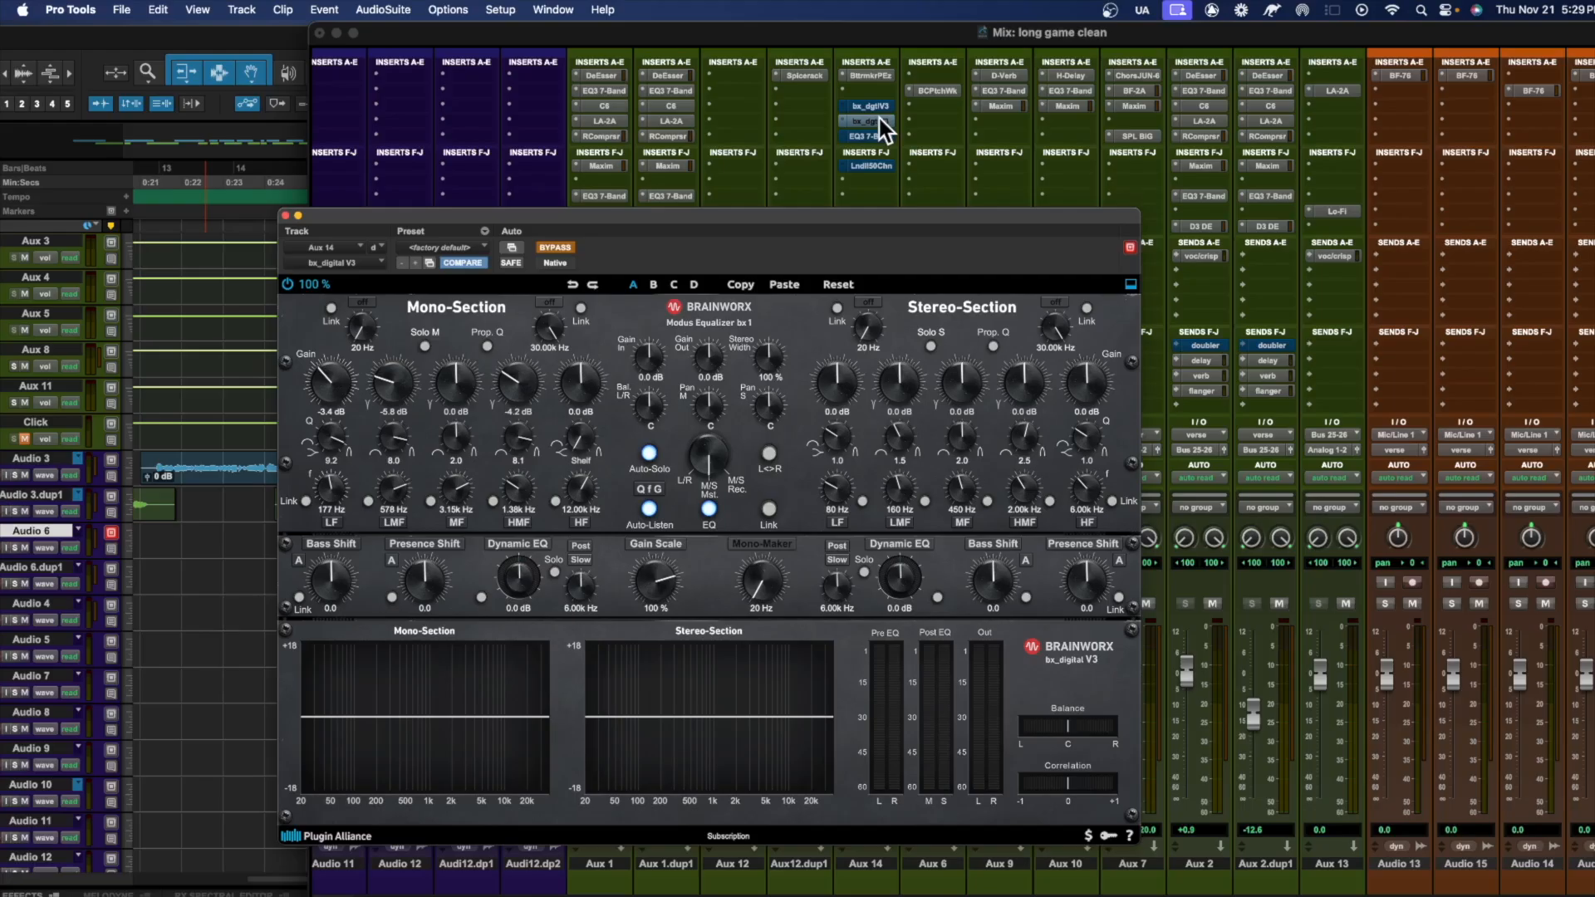
pyautogui.click(879, 120)
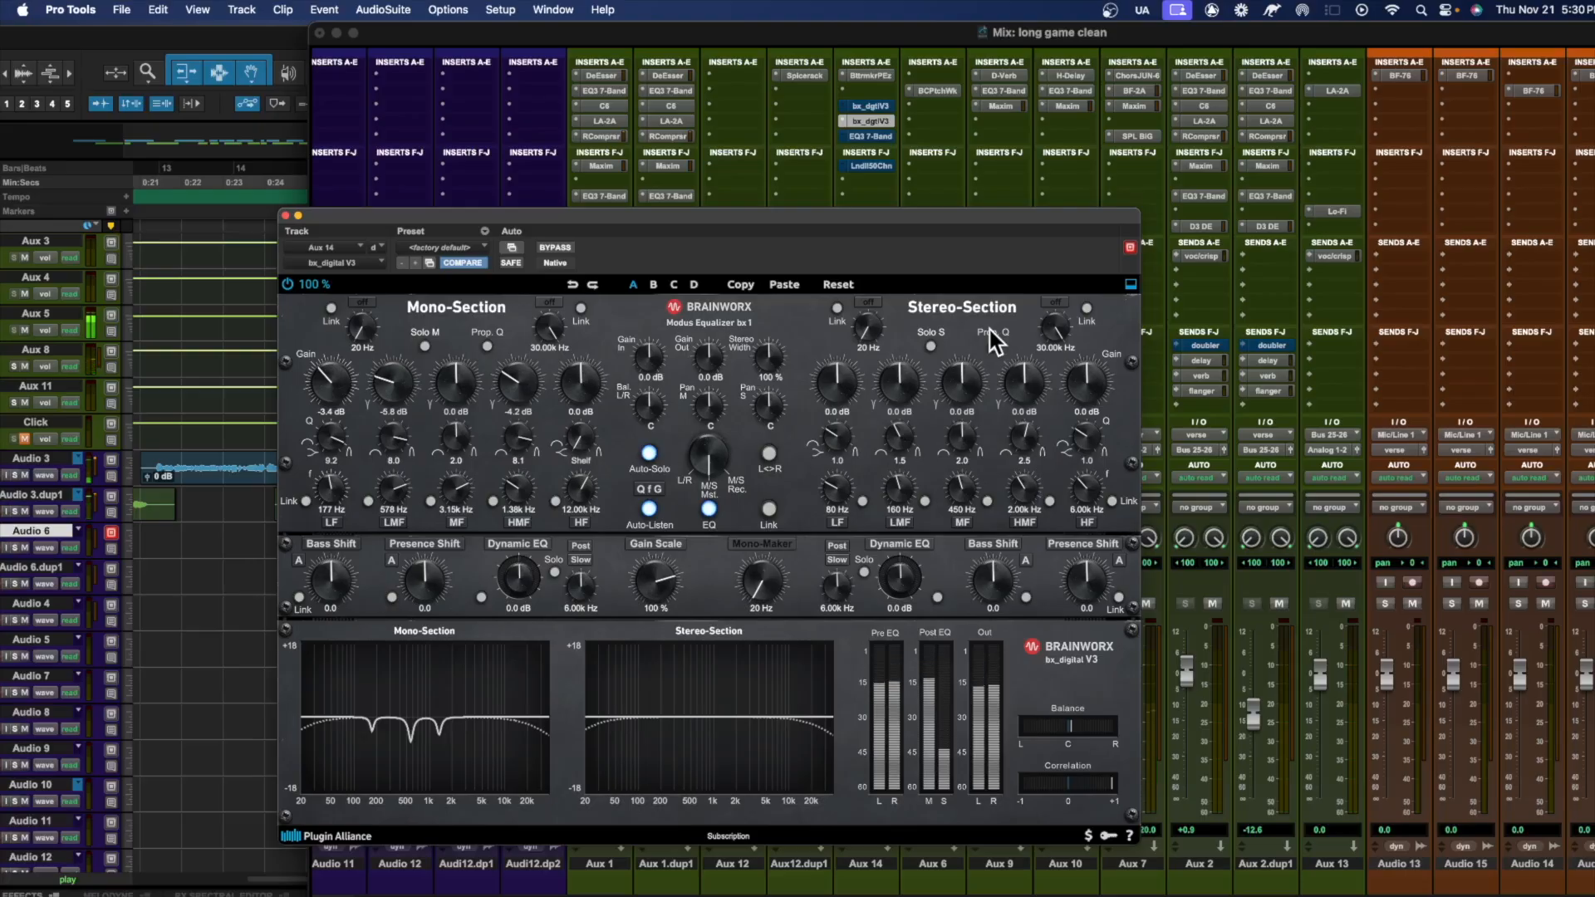
pyautogui.keyDown('super'); pyautogui.click(864, 123); pyautogui.keyUp('super')
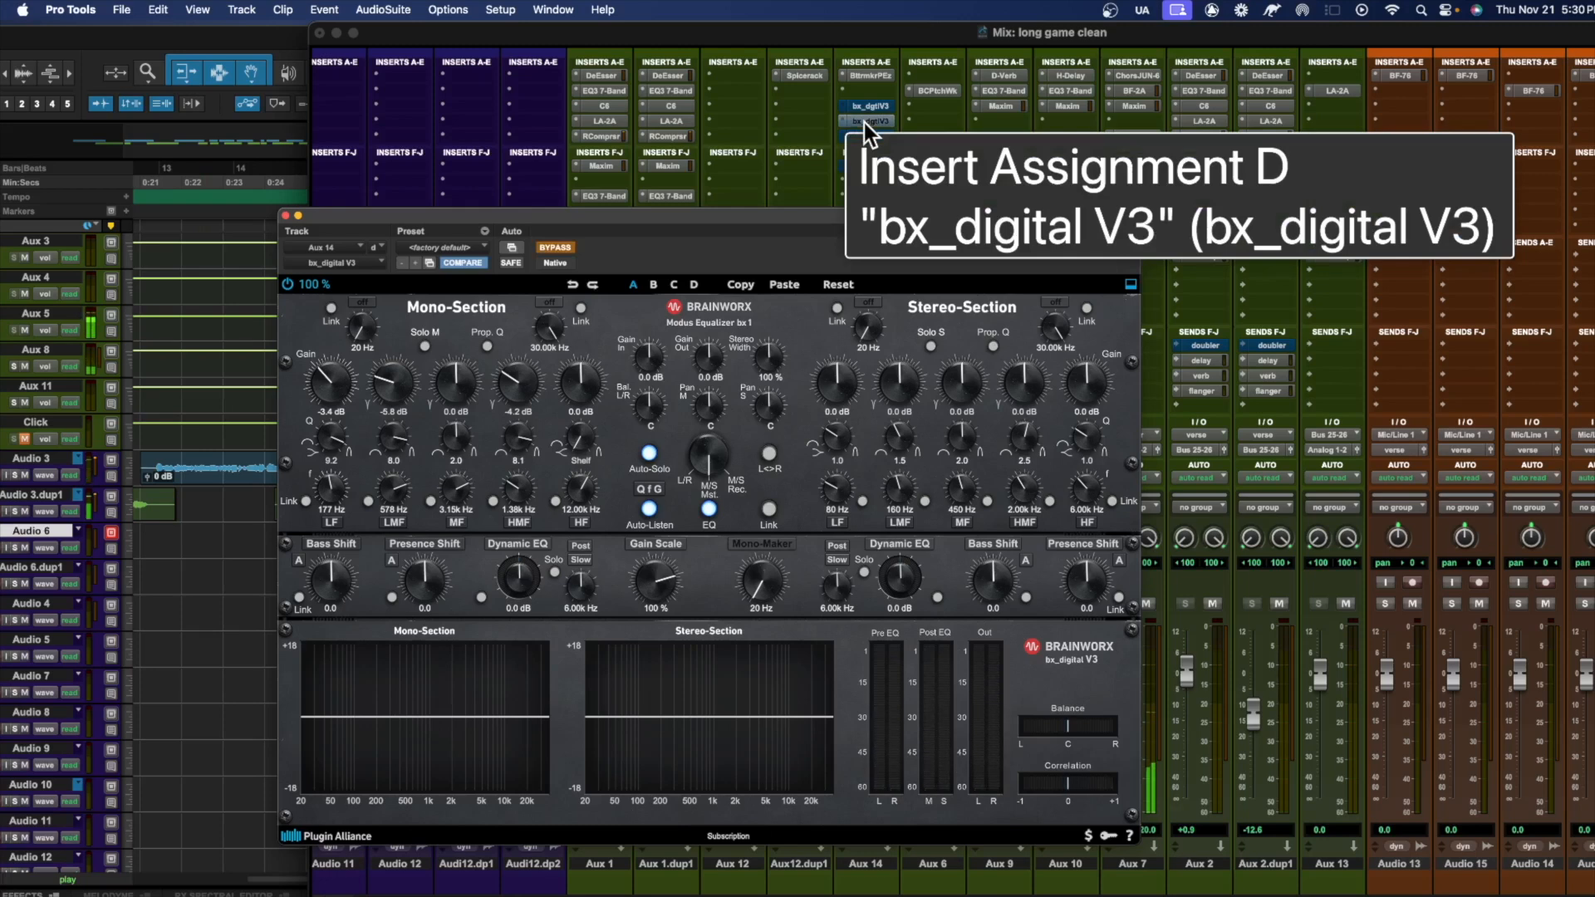
pyautogui.keyDown('super'); pyautogui.click(864, 123); pyautogui.keyUp('super')
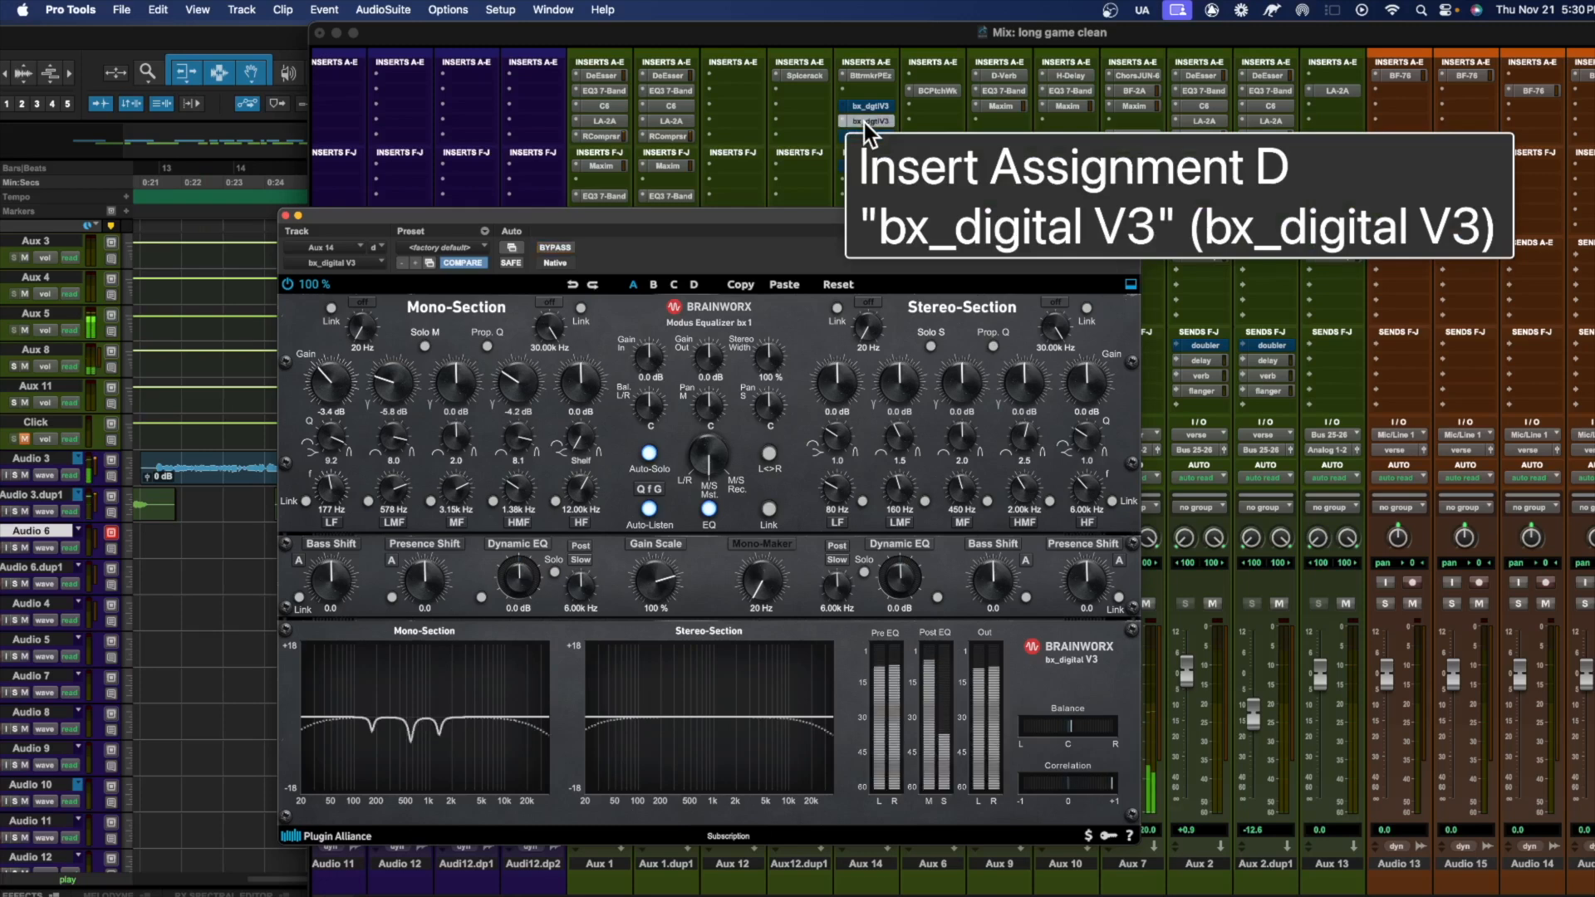
pyautogui.keyDown('super'); pyautogui.click(864, 123); pyautogui.keyUp('super')
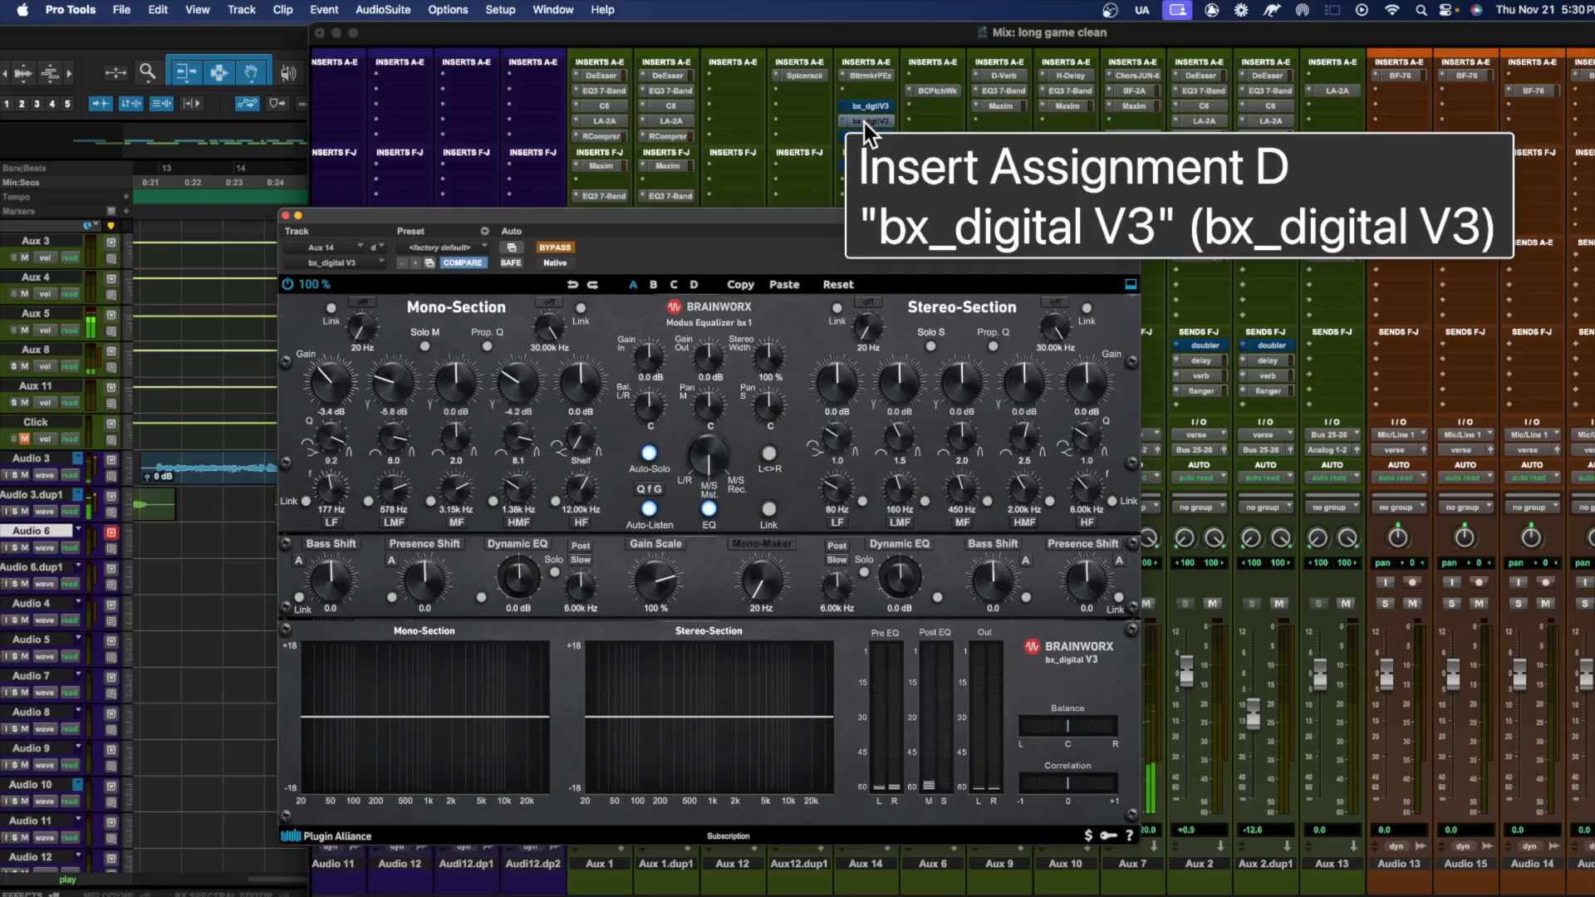
pyautogui.keyDown('super'); pyautogui.click(864, 123); pyautogui.keyUp('super')
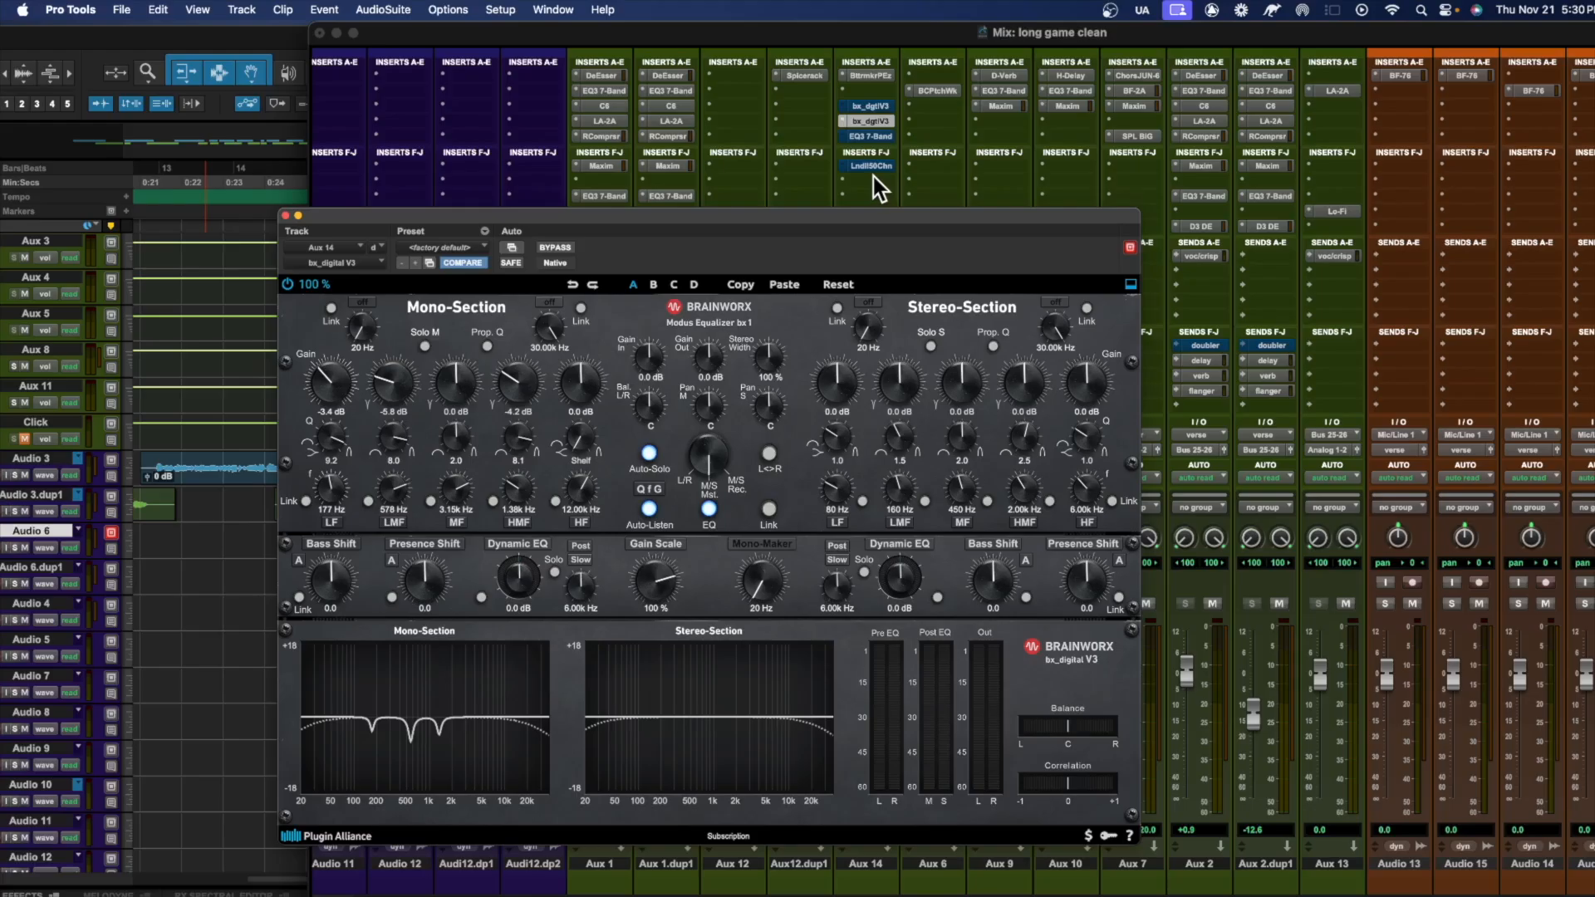
pyautogui.keyDown('super'); pyautogui.click(874, 126); pyautogui.keyUp('super')
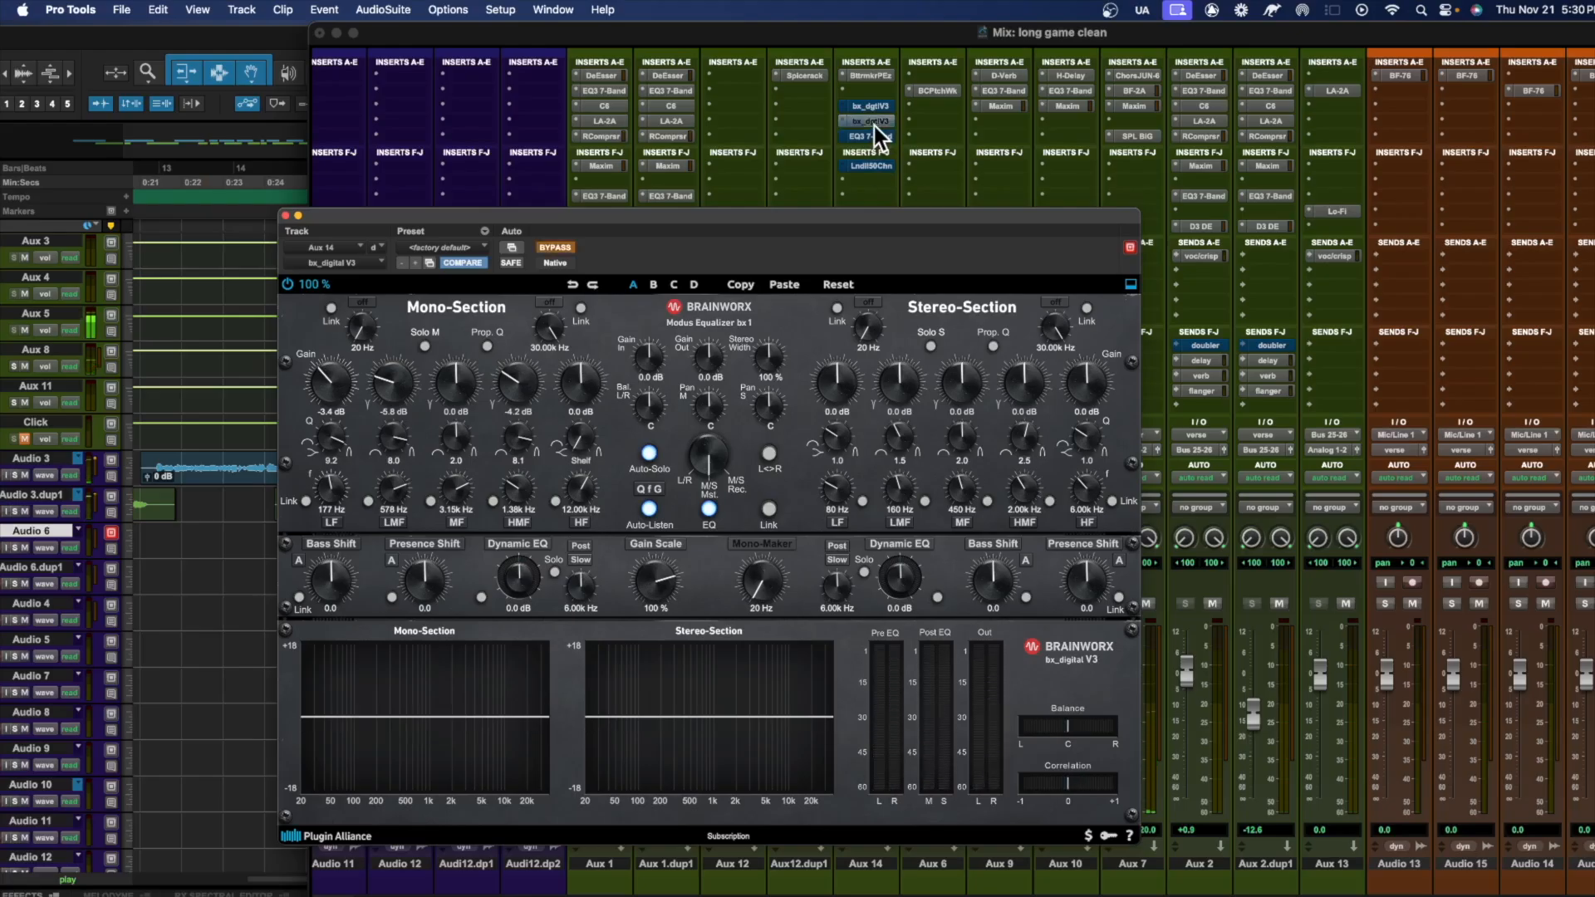
pyautogui.keyDown('super'); pyautogui.click(874, 127); pyautogui.keyUp('super')
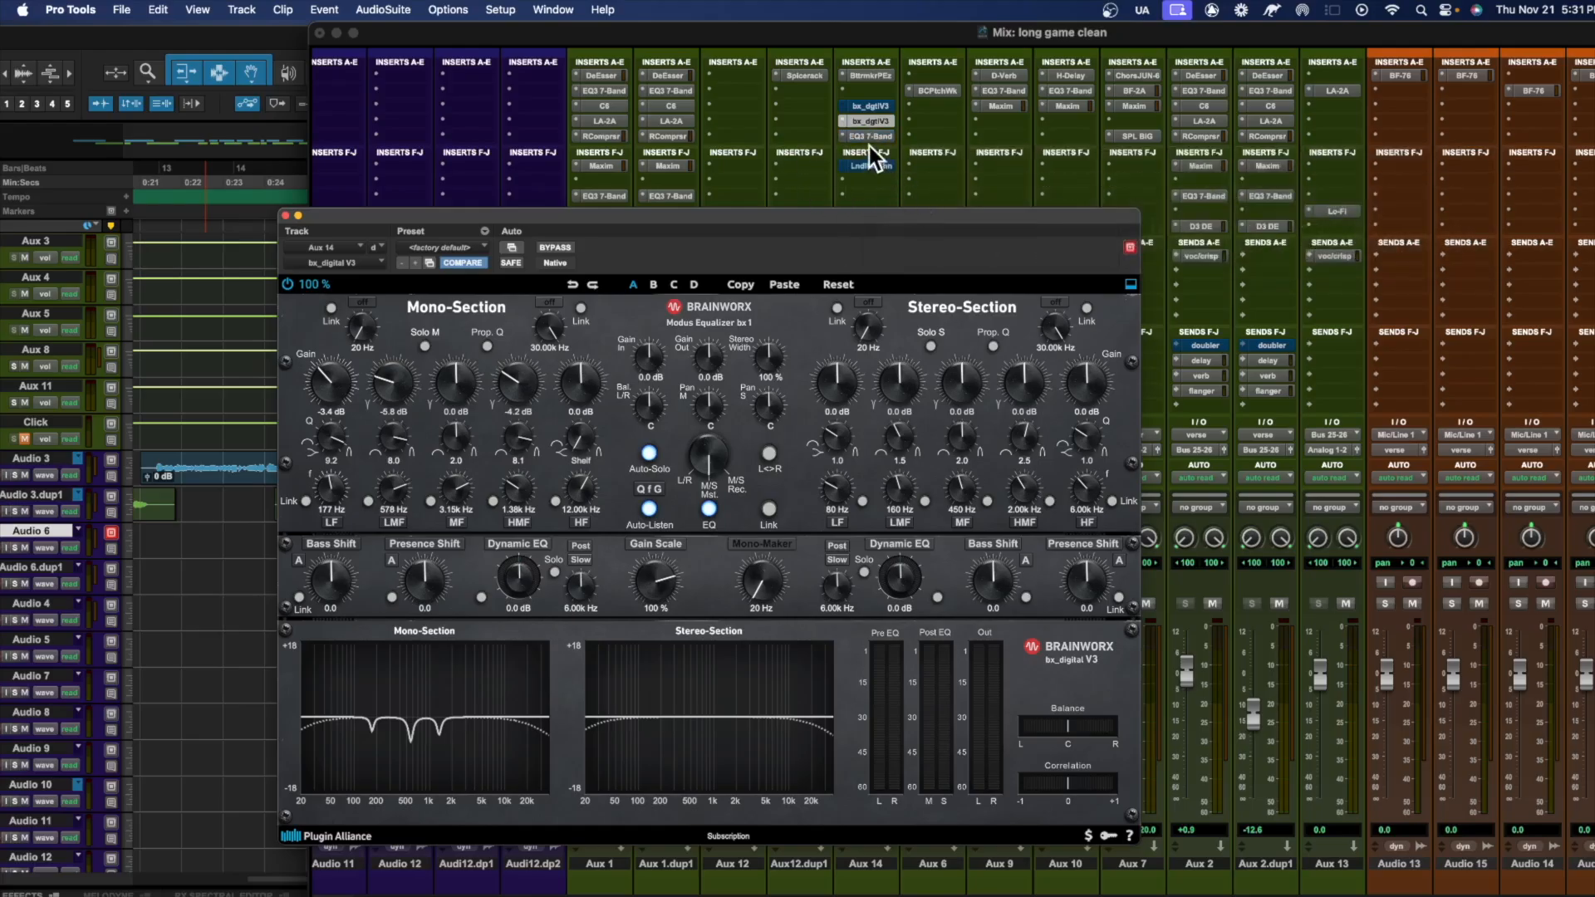
# Recheck insert D's bx_digital V3 on Aux 14 against bypass during playback, leave it active and close its window
pyautogui.keyDown('super'); pyautogui.click(871, 116); pyautogui.keyUp('super')
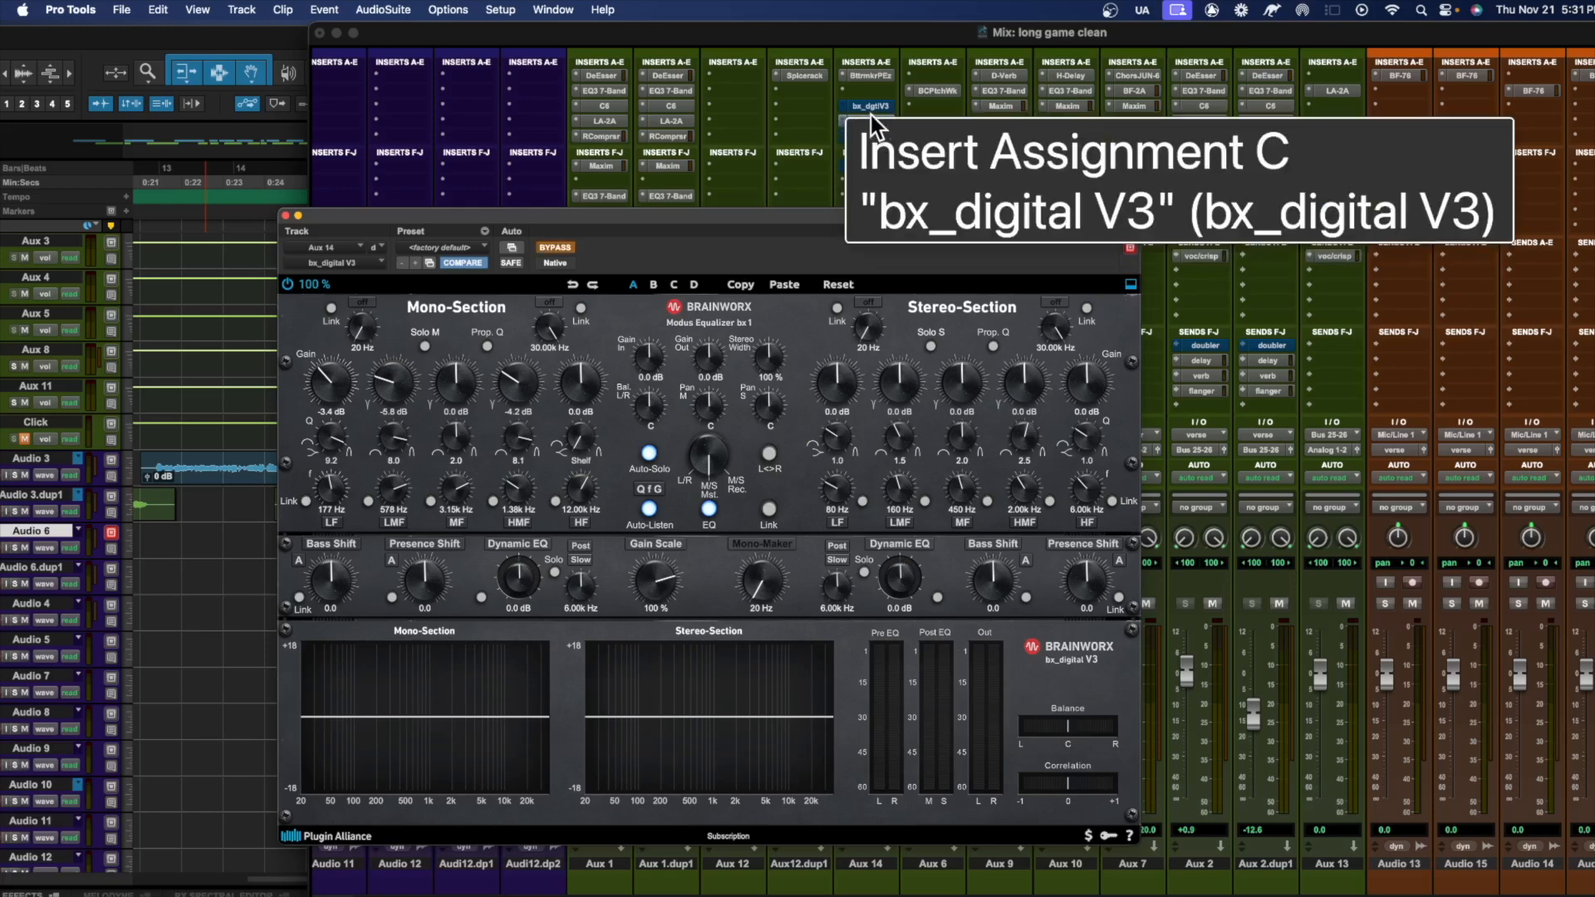
pyautogui.press('space')
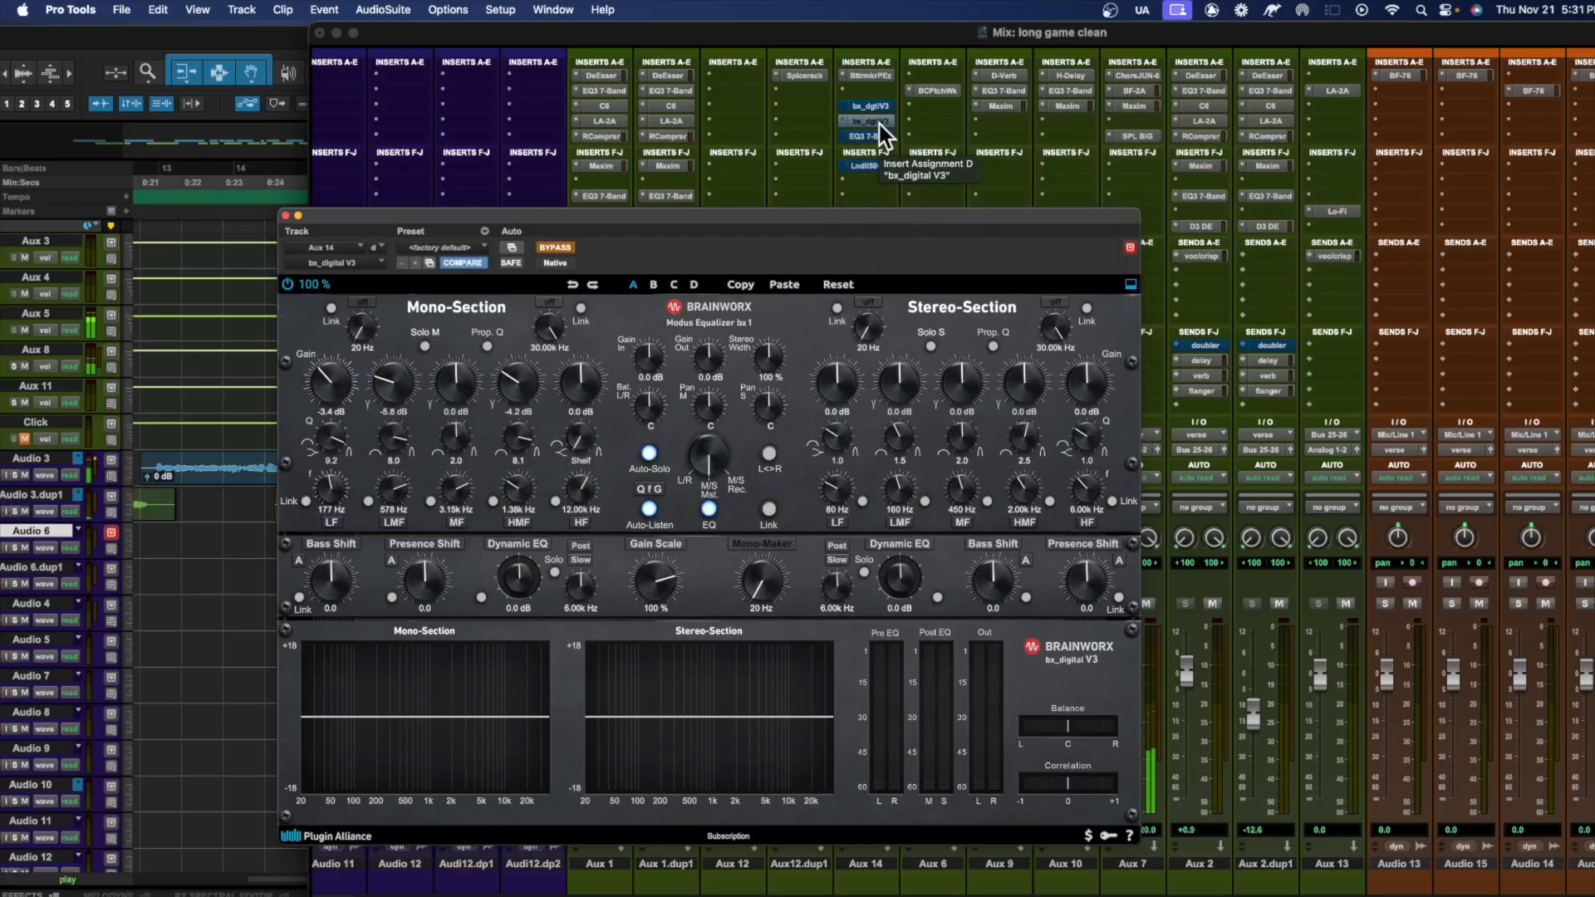
pyautogui.keyDown('super'); pyautogui.click(879, 123); pyautogui.keyUp('super')
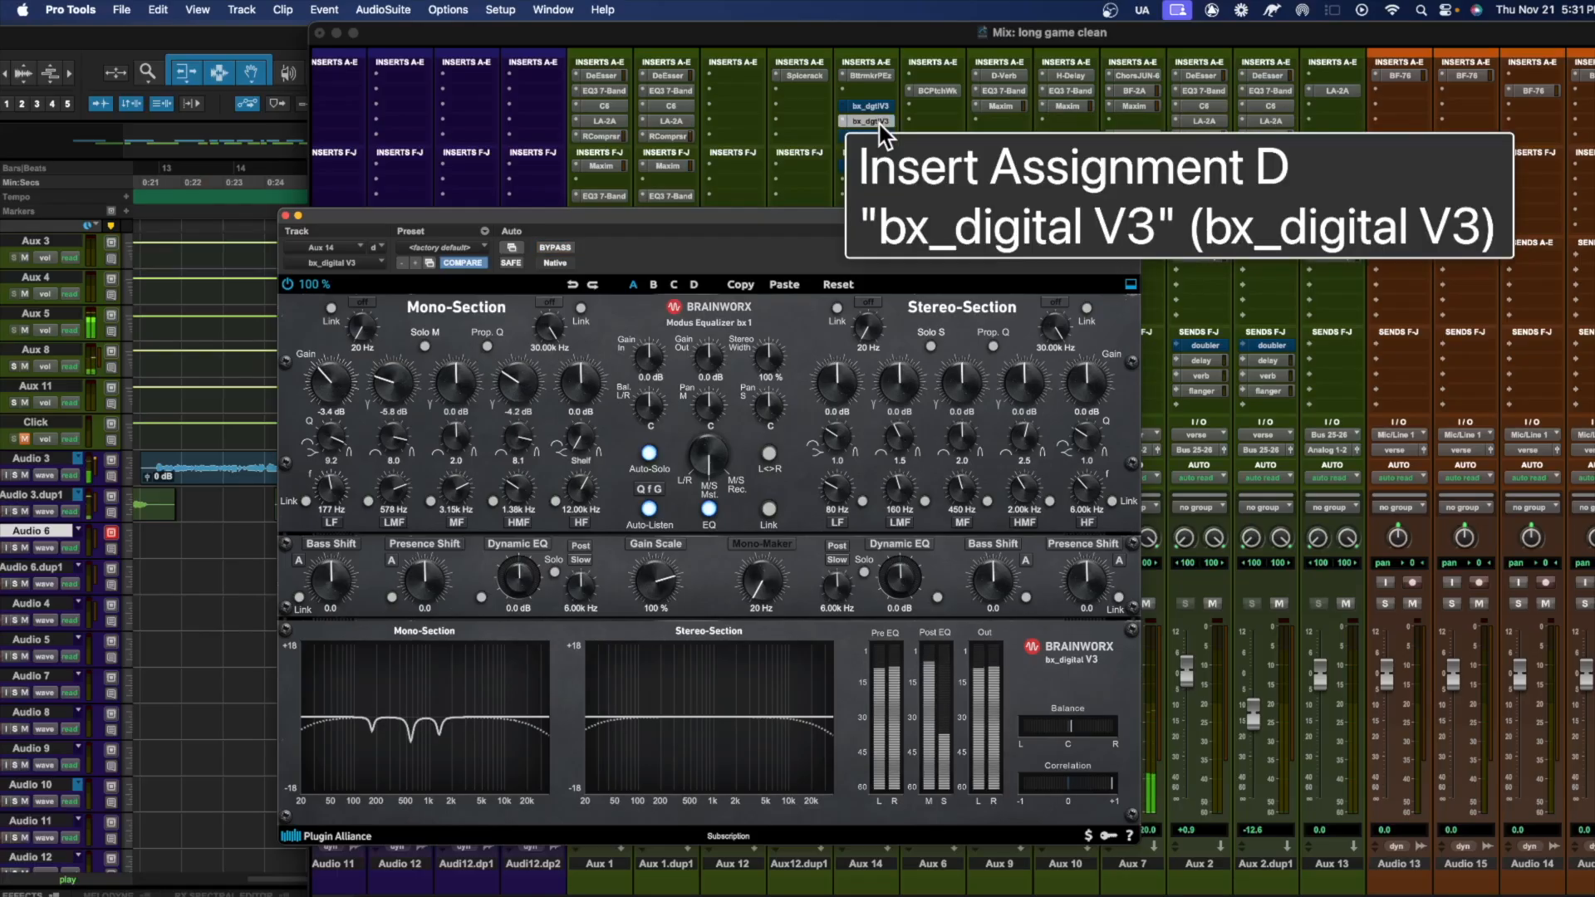
pyautogui.keyDown('super'); pyautogui.click(879, 123); pyautogui.keyUp('super')
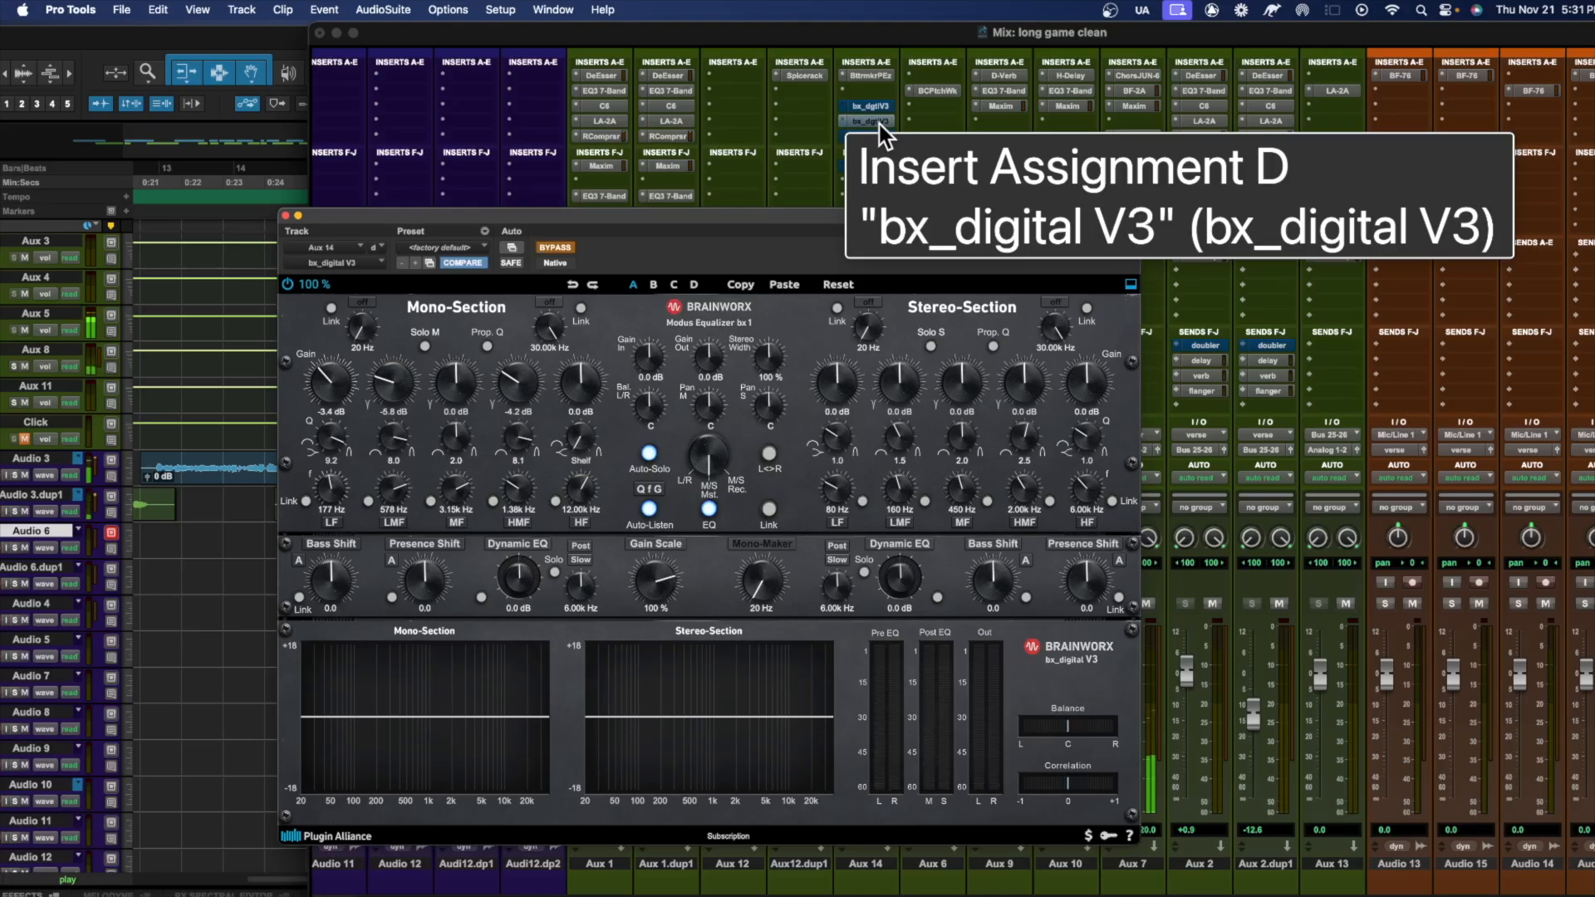
pyautogui.keyDown('super'); pyautogui.click(879, 123); pyautogui.keyUp('super')
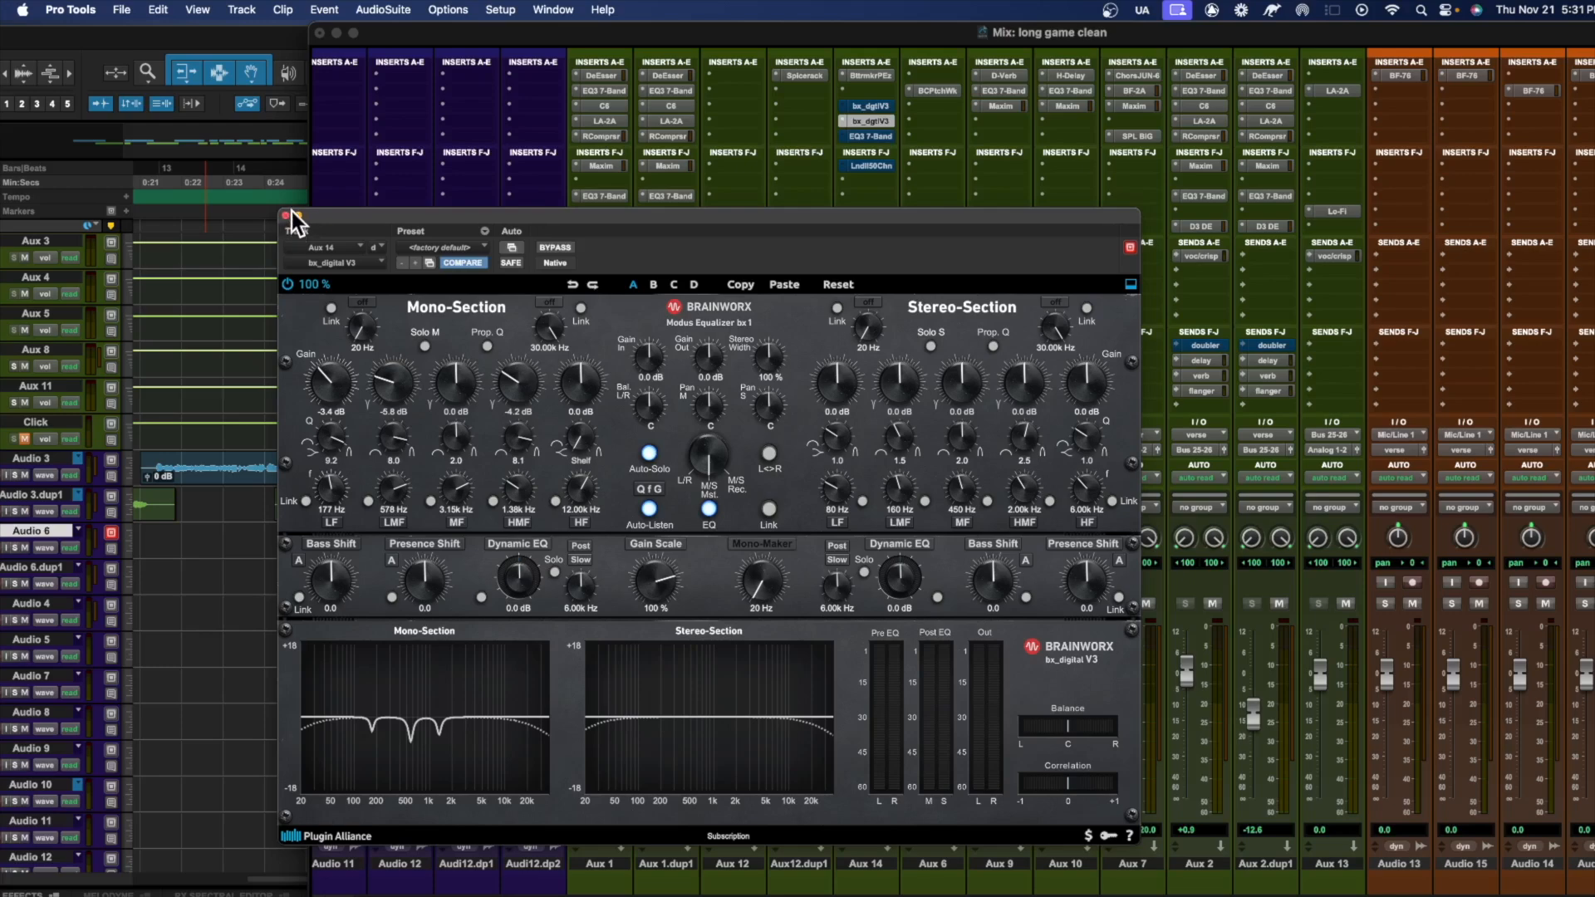
pyautogui.moveTo(456, 221); pyautogui.dragTo(635, 322)
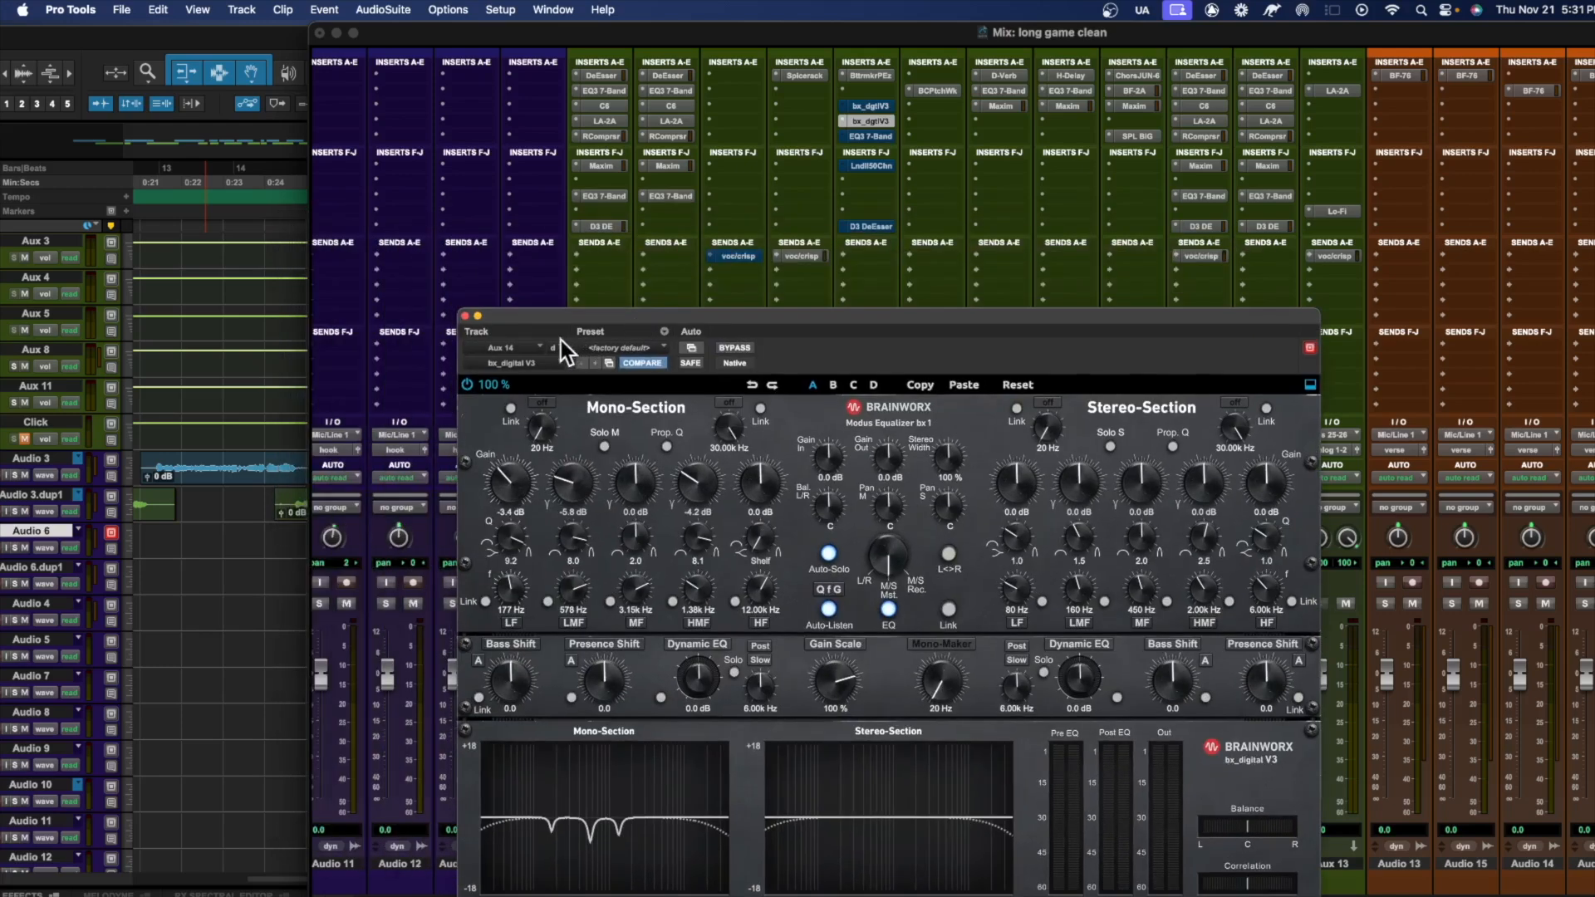
pyautogui.click(466, 317)
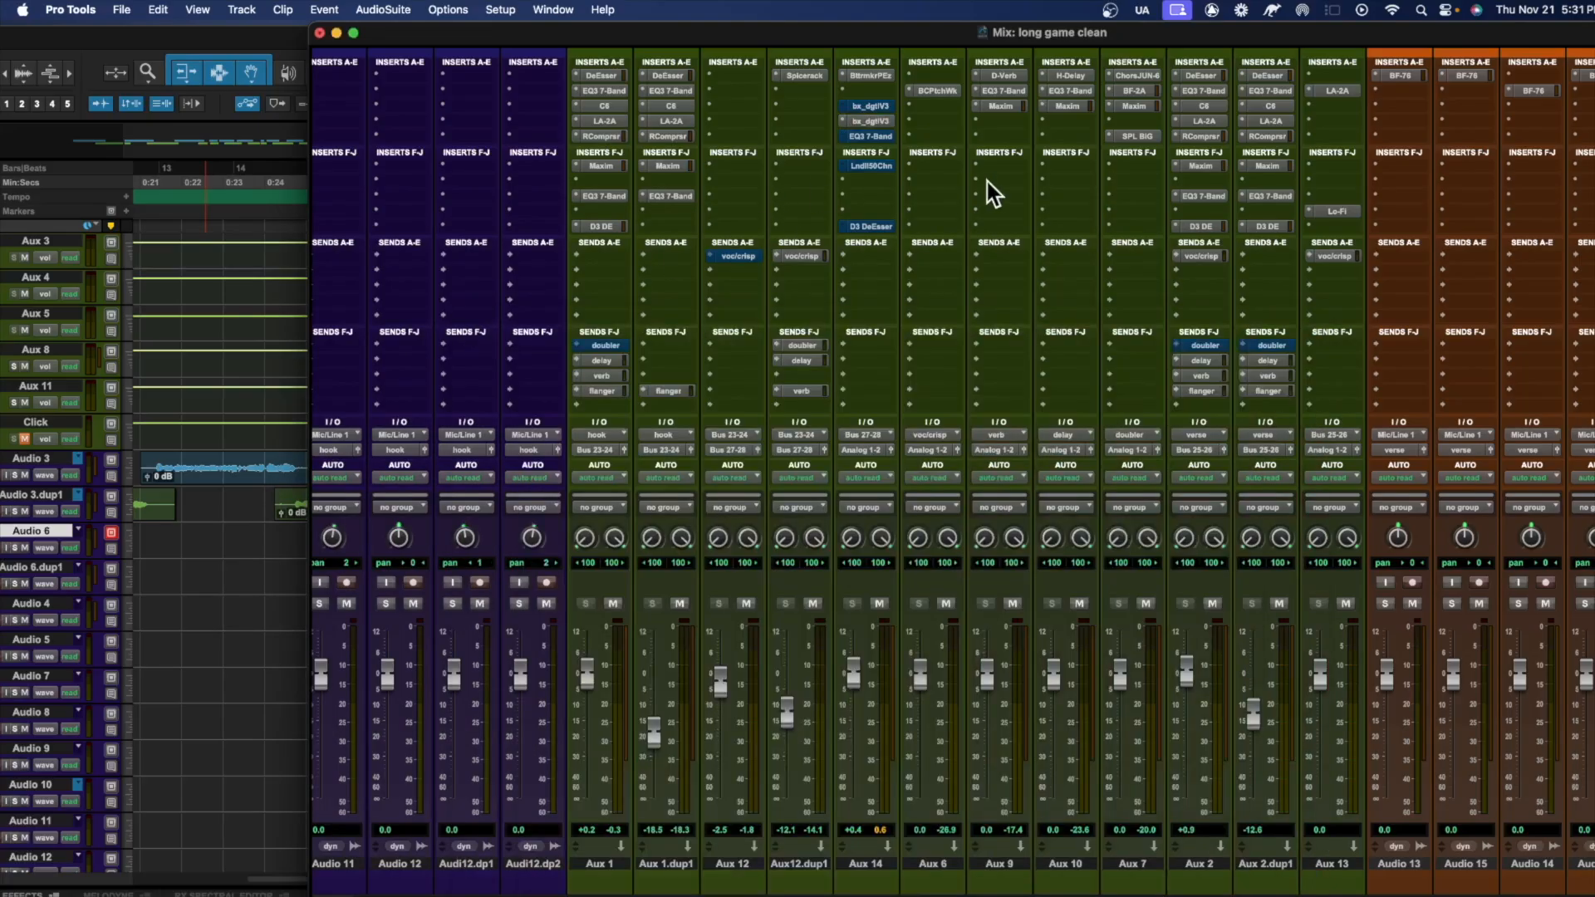
# Open the Lindell 50 Channel in insert F of Aux 14, take it out of bypass and audition its effect during playback
pyautogui.click(870, 166)
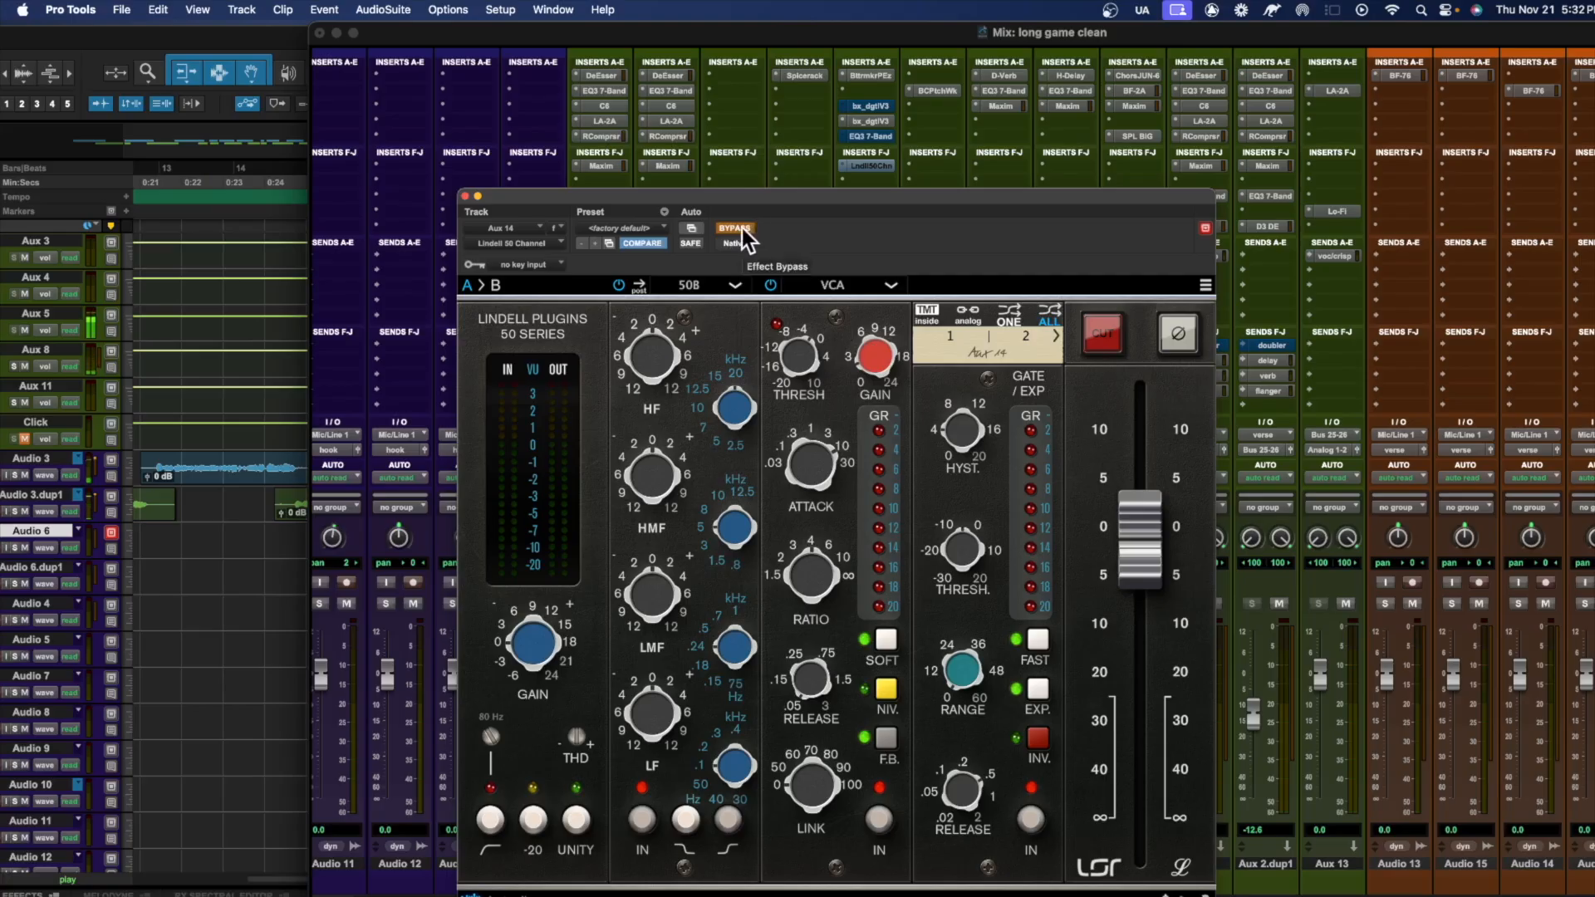
pyautogui.click(735, 228)
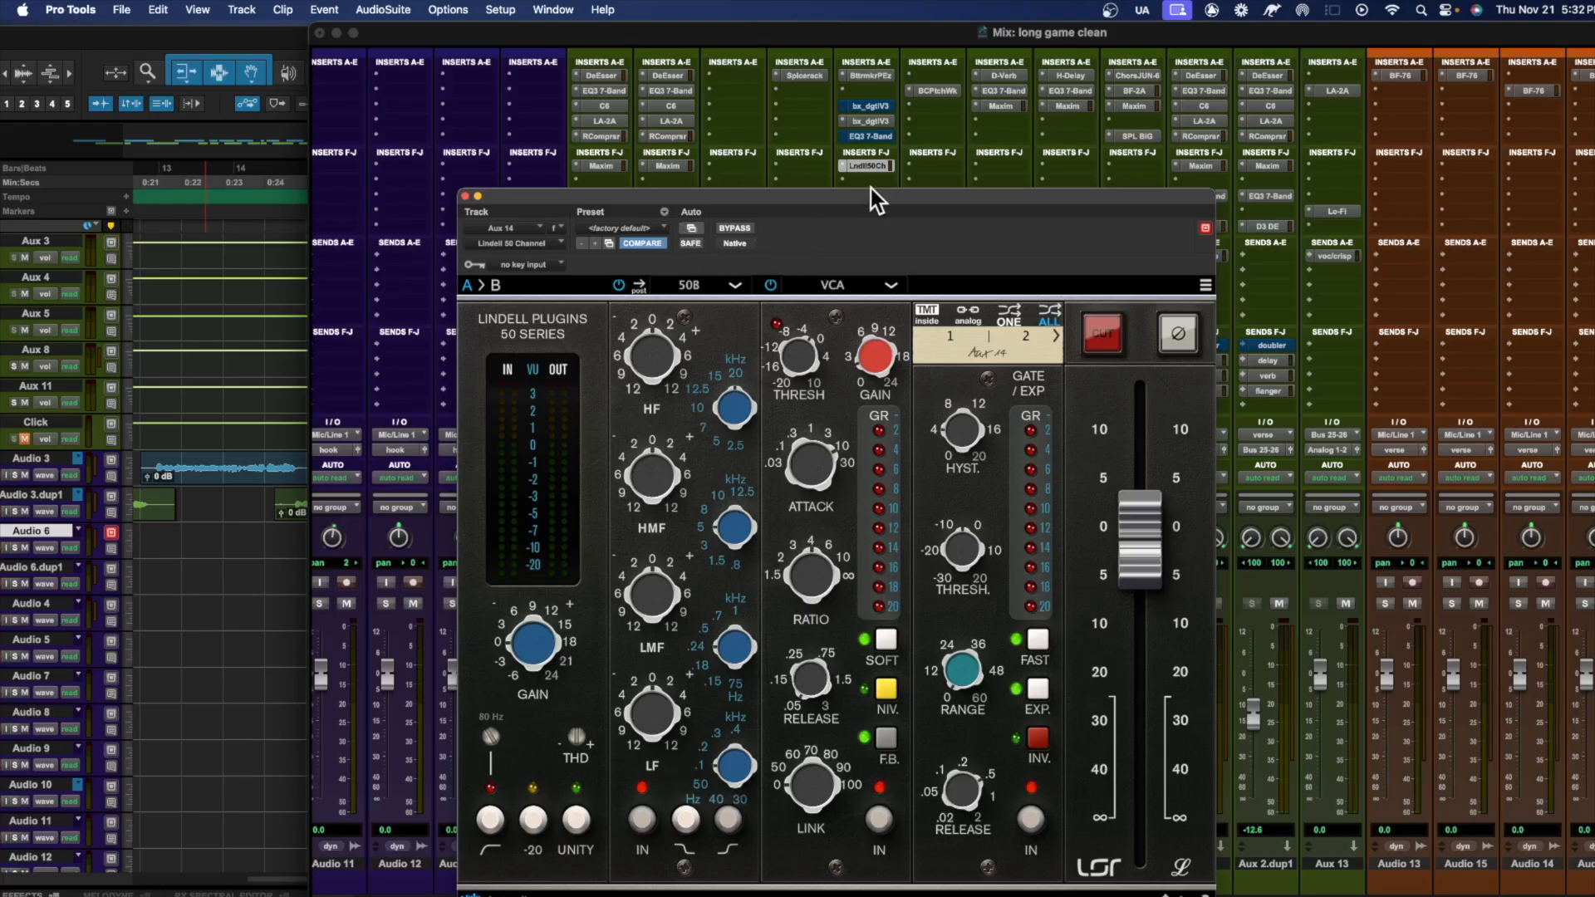
pyautogui.press('space')
pyautogui.keyDown('super'); pyautogui.click(874, 167); pyautogui.keyUp('super')
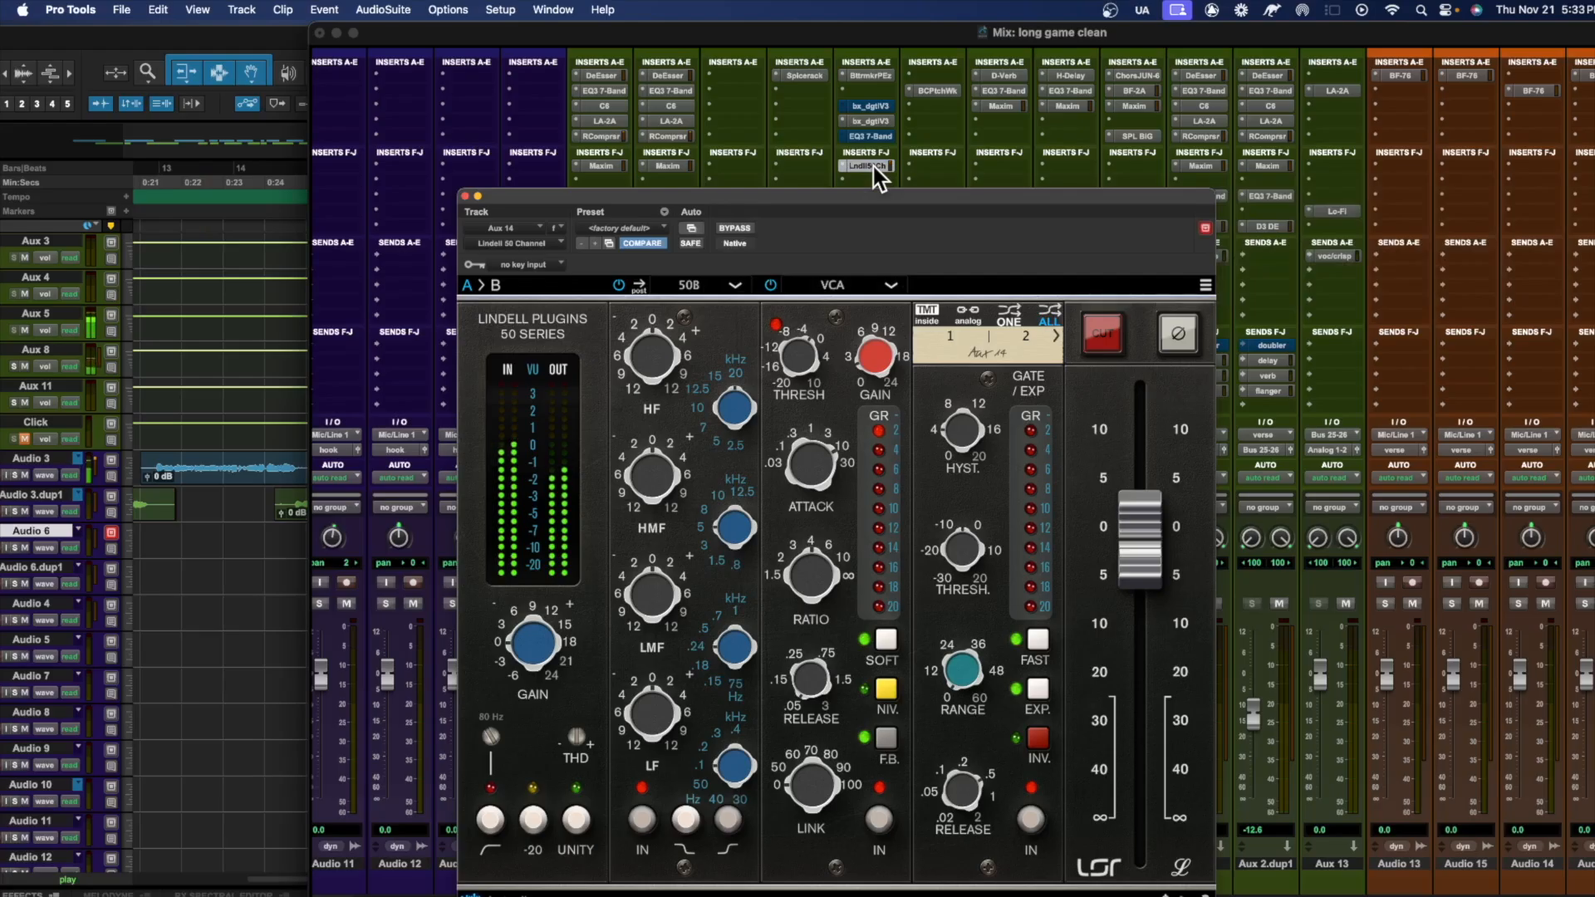
pyautogui.keyDown('super'); pyautogui.click(874, 167); pyautogui.keyUp('super')
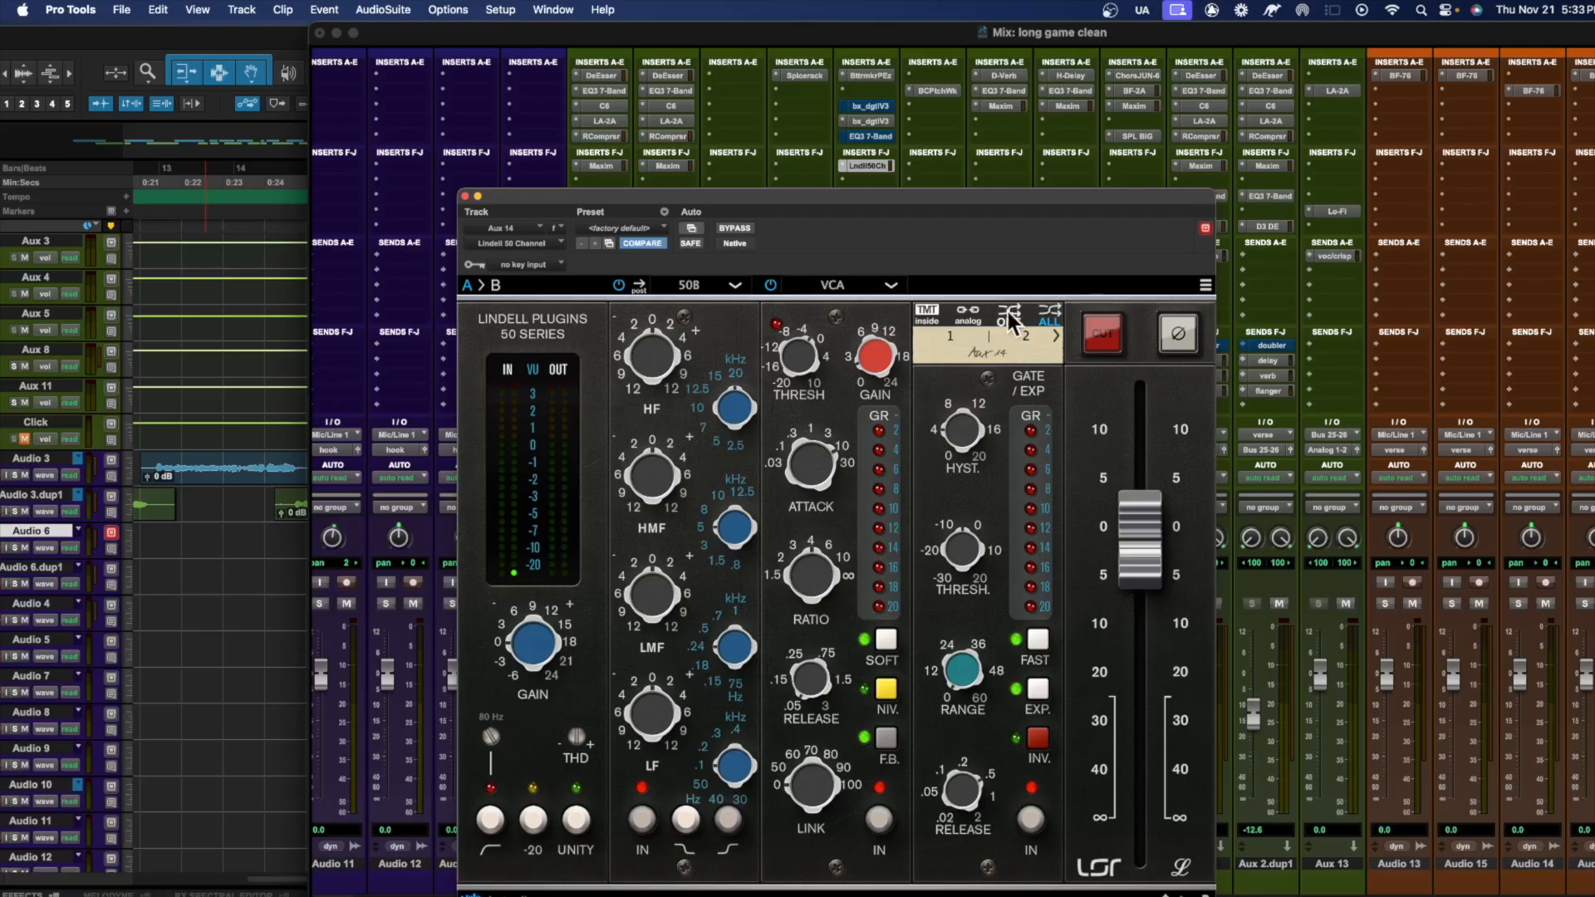
# Reposition the Lindell 50 Channel window, compare the vocals with the plug-in bypassed and active, and close it with the plug-in active
pyautogui.moveTo(709, 200); pyautogui.dragTo(684, 284)
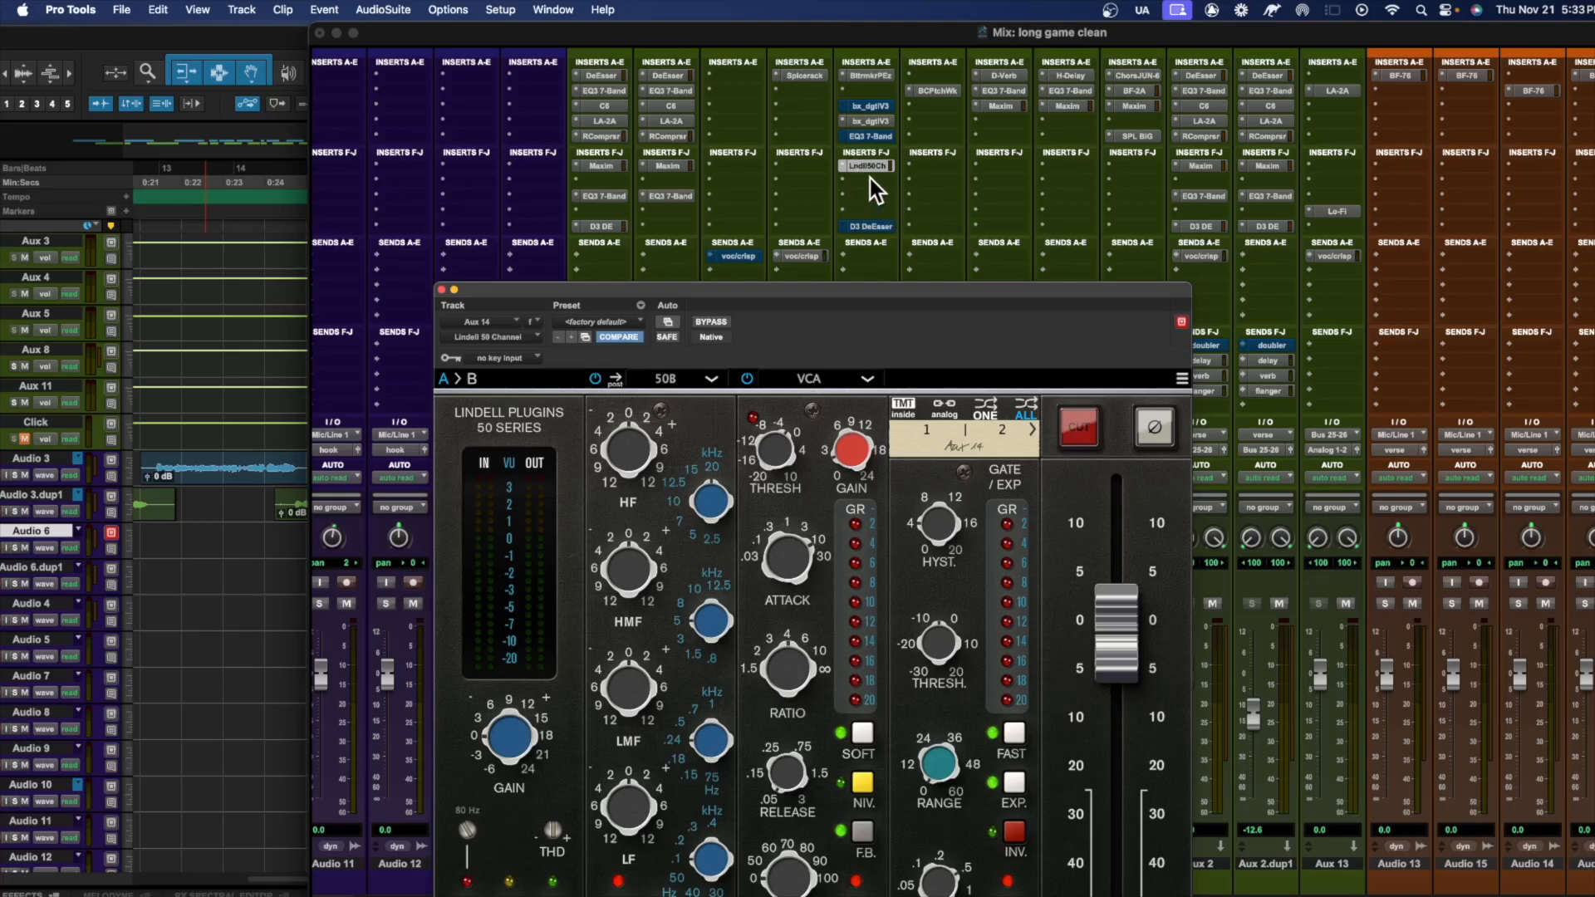
pyautogui.press('space')
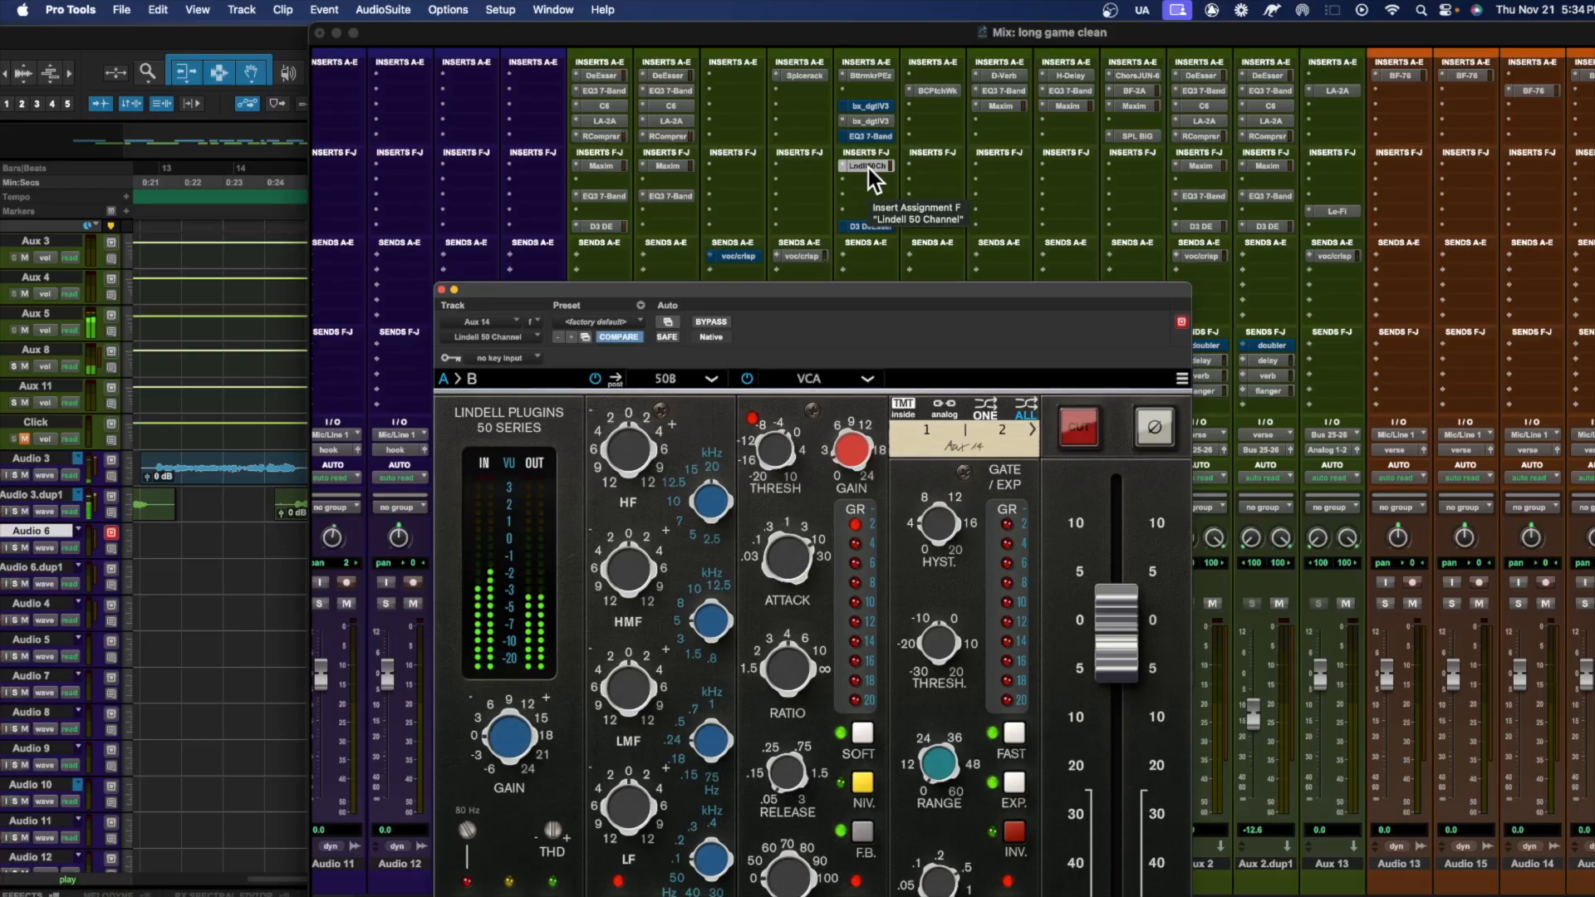
pyautogui.keyDown('super'); pyautogui.click(869, 168); pyautogui.keyUp('super')
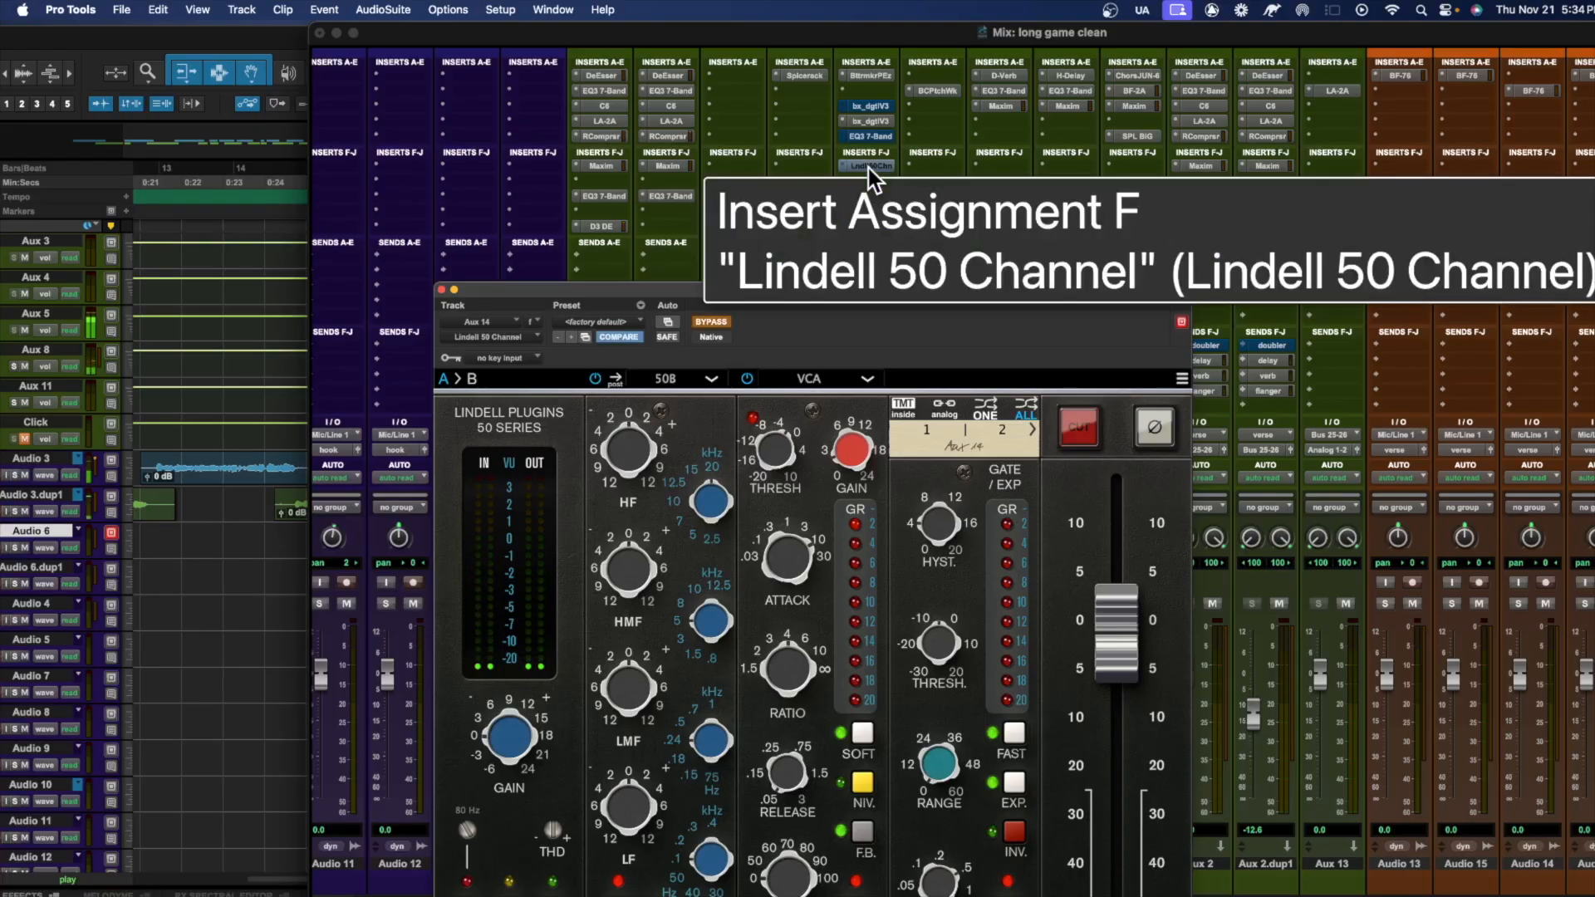
pyautogui.keyDown('super'); pyautogui.click(869, 168); pyautogui.keyUp('super')
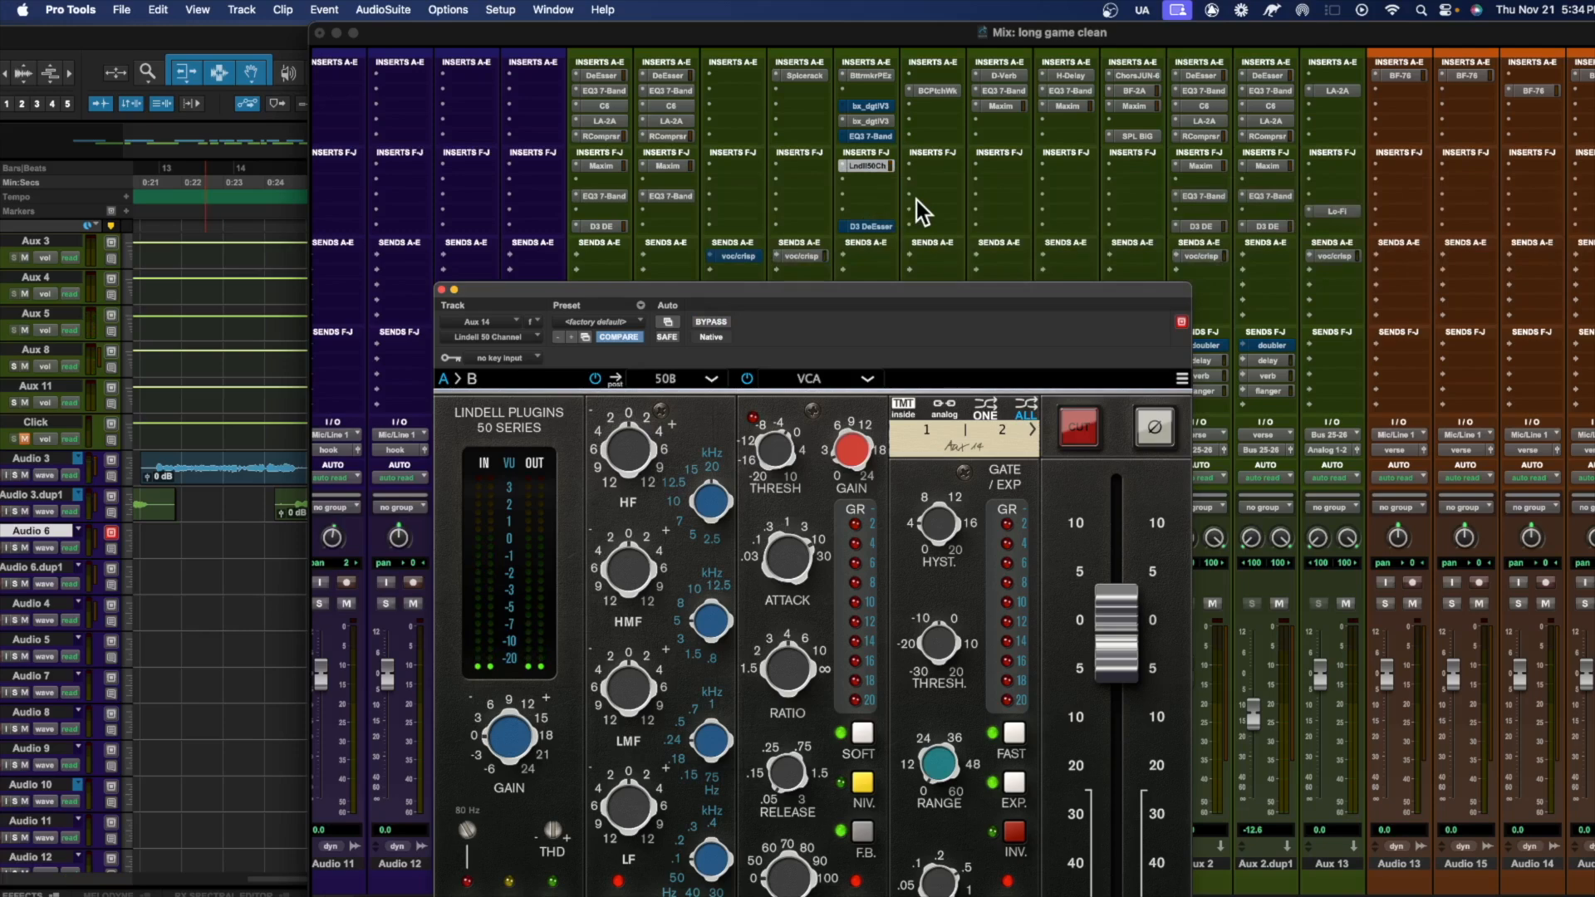
pyautogui.keyDown('super'); pyautogui.click(871, 170); pyautogui.keyUp('super')
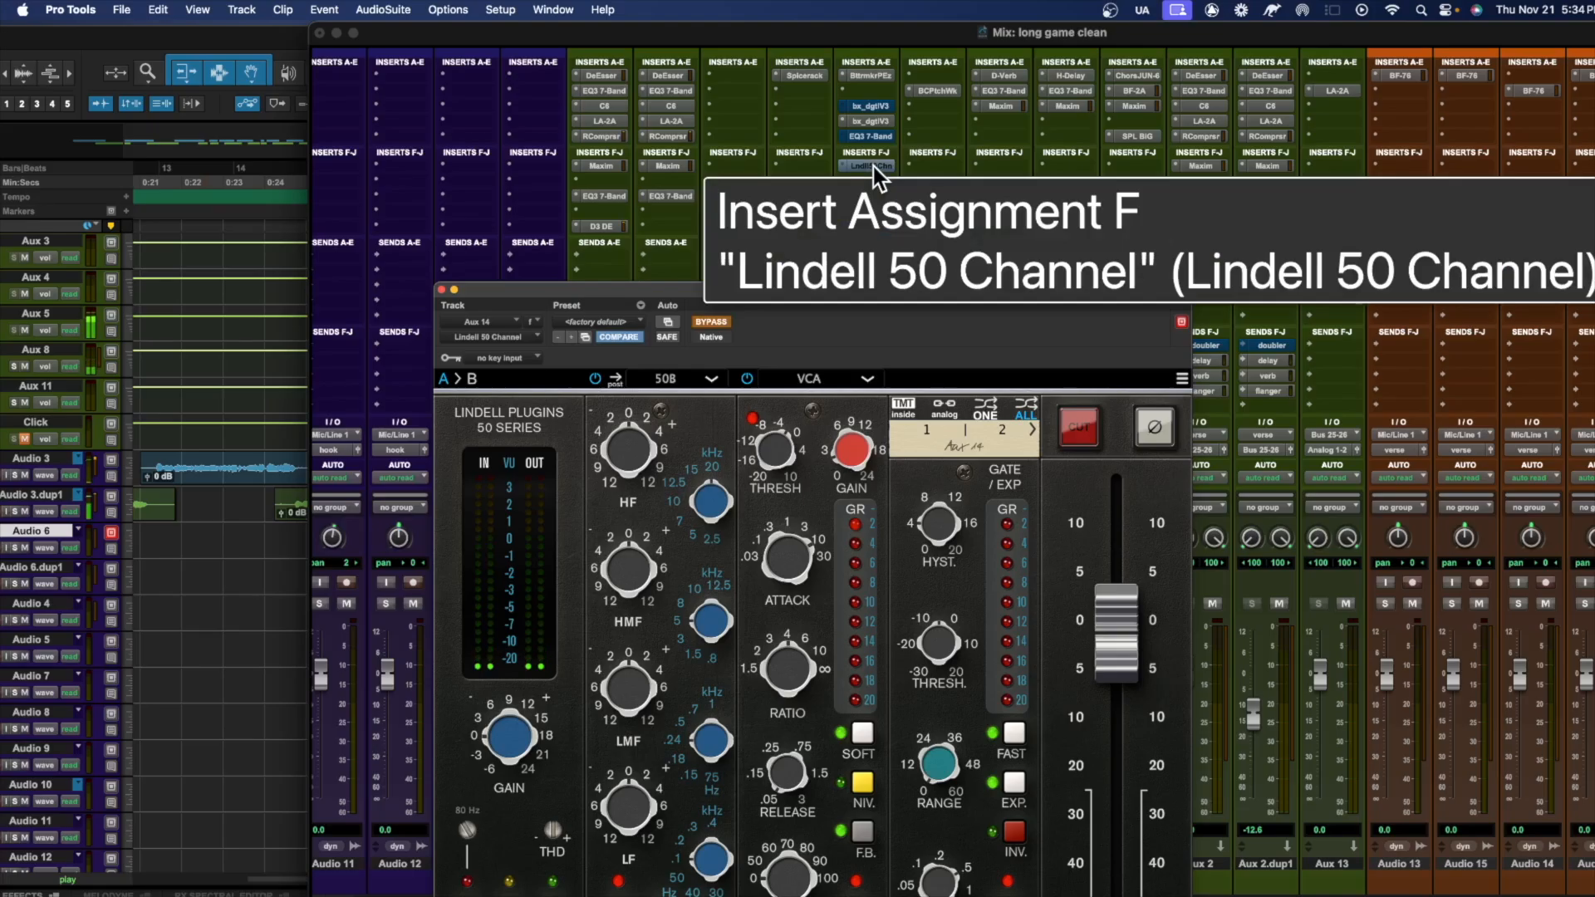
pyautogui.keyDown('super'); pyautogui.click(874, 167); pyautogui.keyUp('super')
pyautogui.keyDown('super'); pyautogui.click(869, 166); pyautogui.keyUp('super')
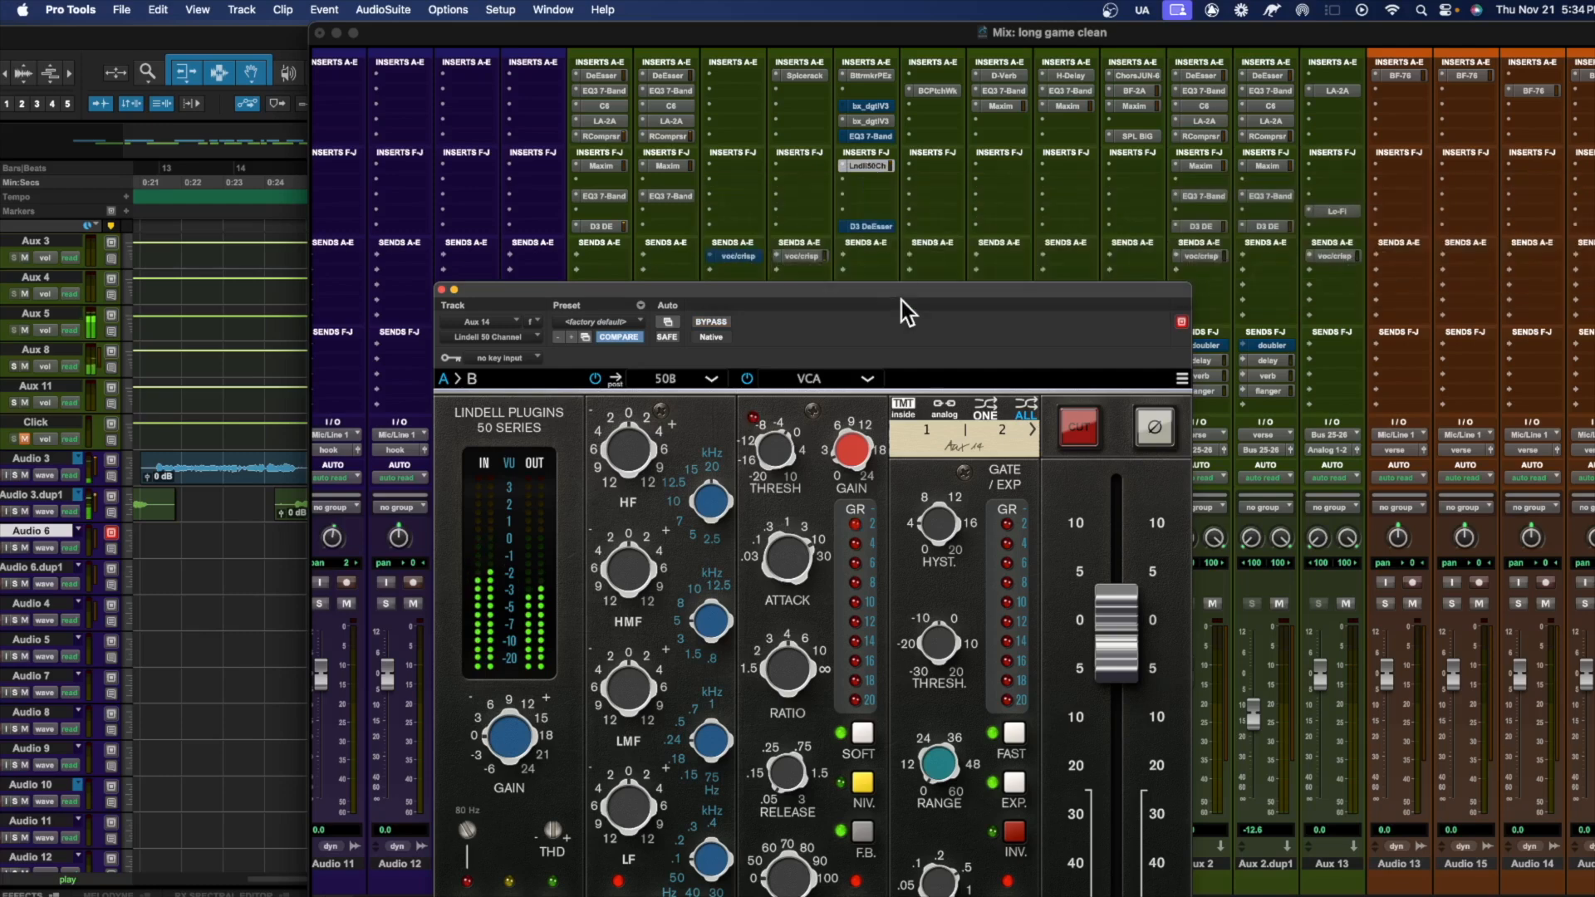
pyautogui.click(442, 290)
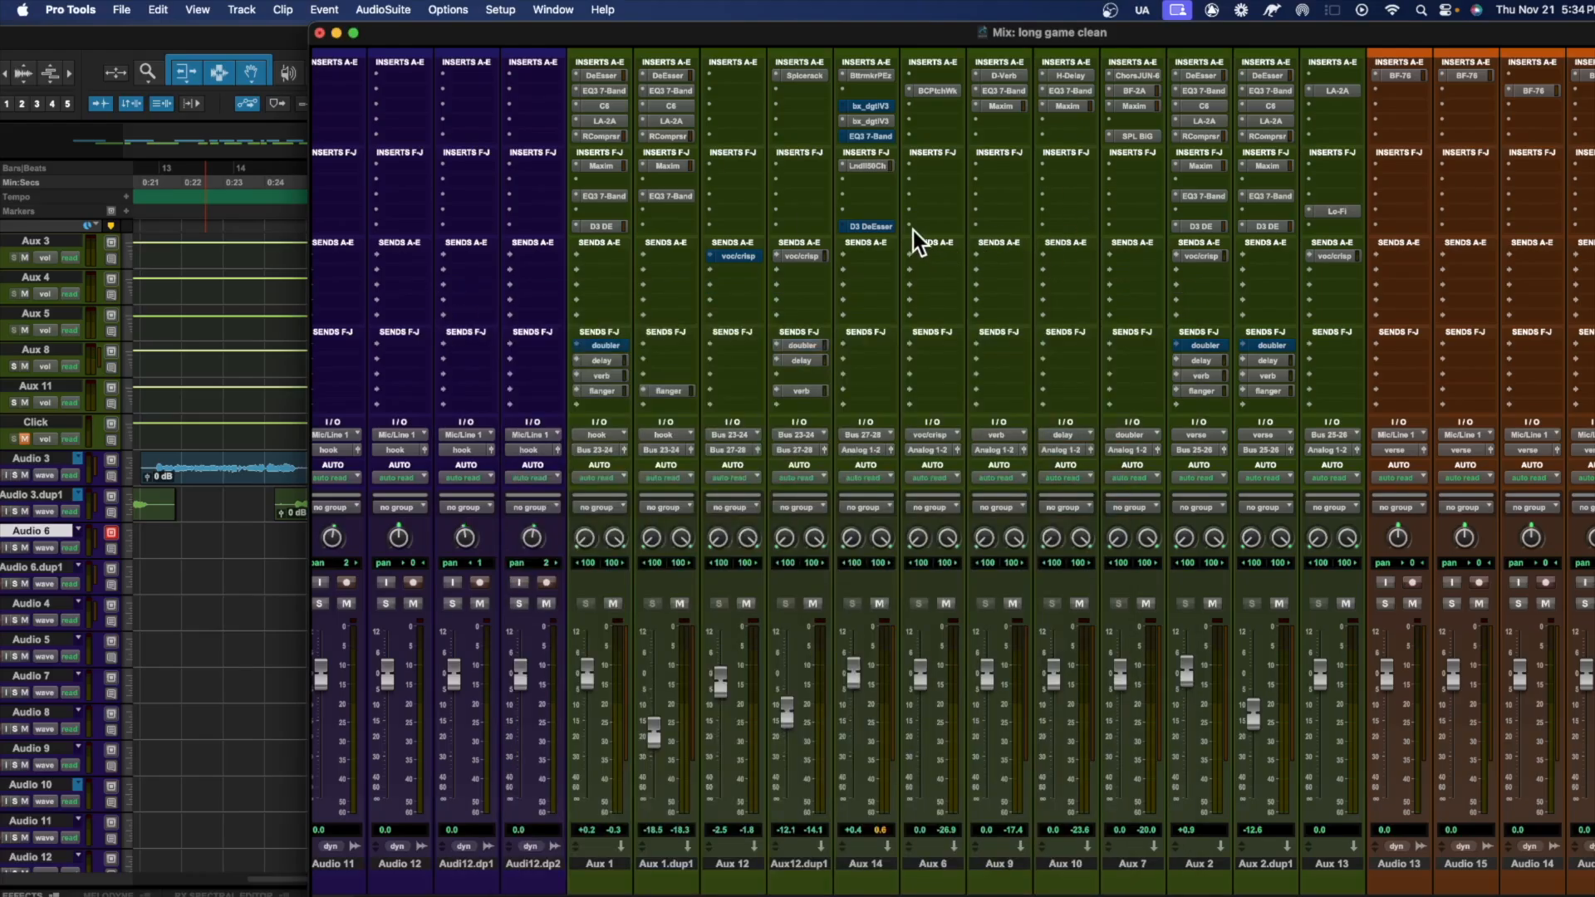
# Activate and open the Dyn3 De-Esser in insert J of Aux 14 and compare the vocals with and without it during playback
pyautogui.keyDown('super'); pyautogui.click(890, 224); pyautogui.keyUp('super')
pyautogui.click(885, 231)
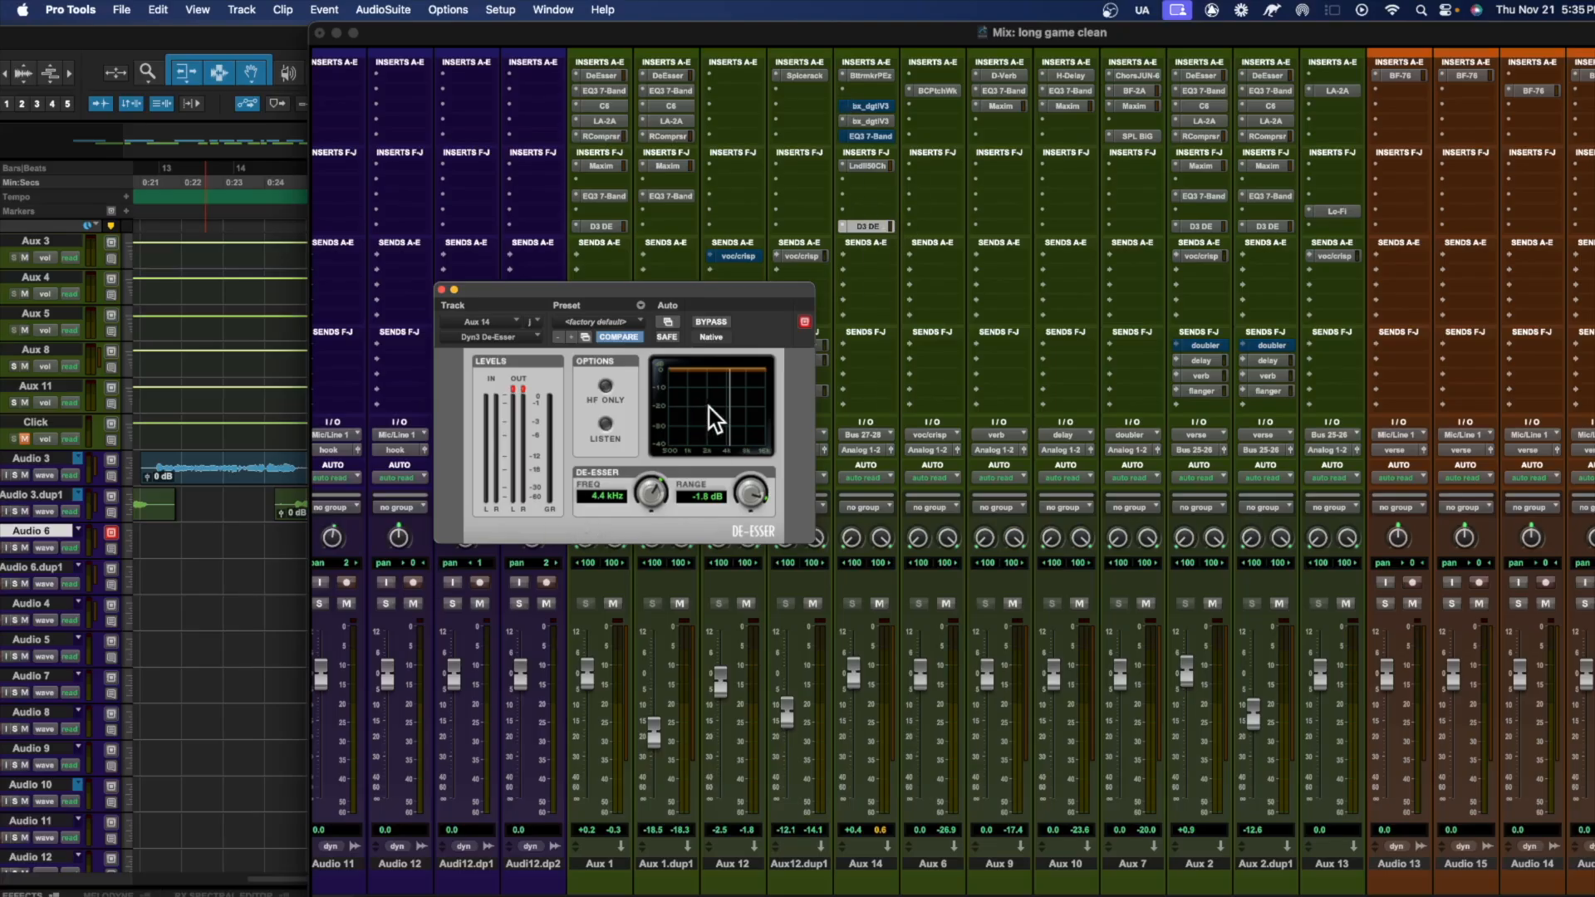
pyautogui.press('space')
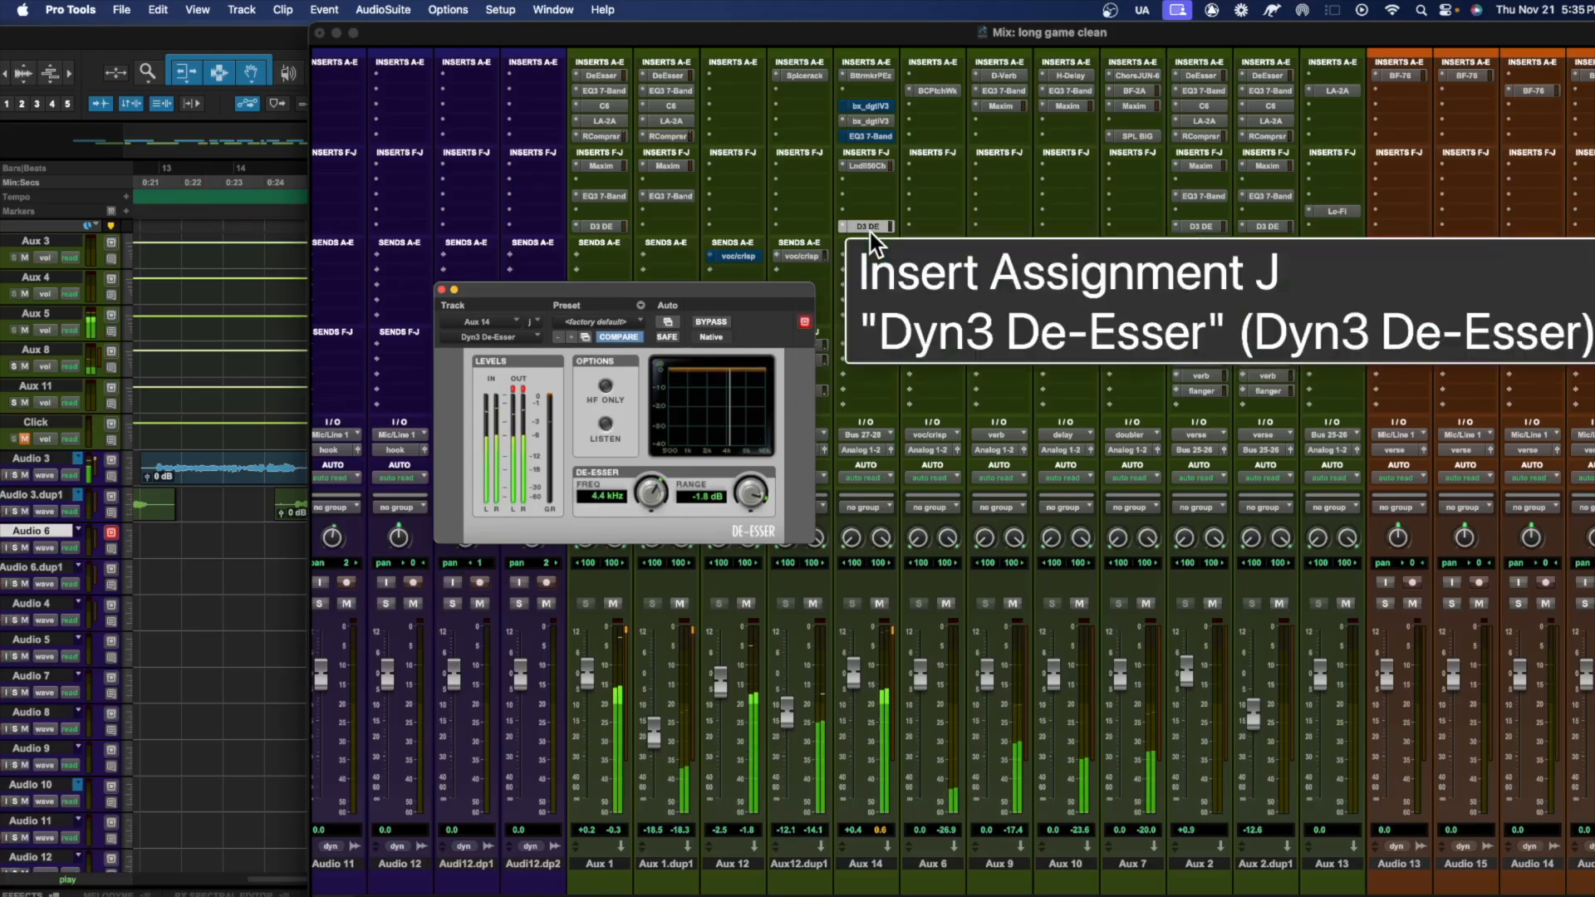
pyautogui.keyDown('super'); pyautogui.click(874, 232); pyautogui.keyUp('super')
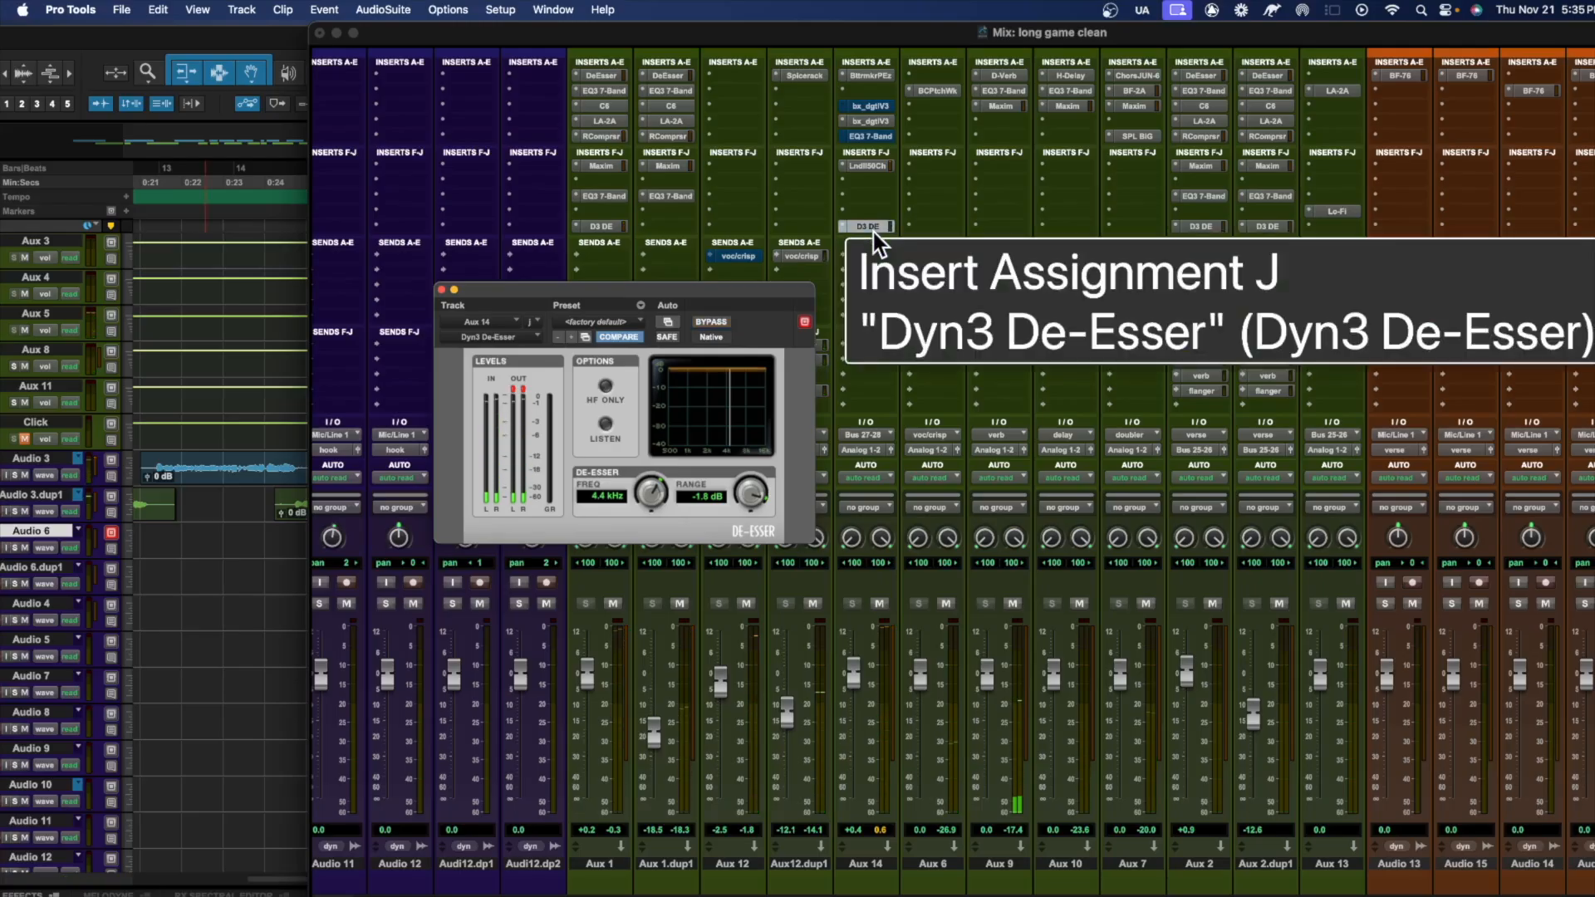
pyautogui.keyDown('super'); pyautogui.click(874, 233); pyautogui.keyUp('super')
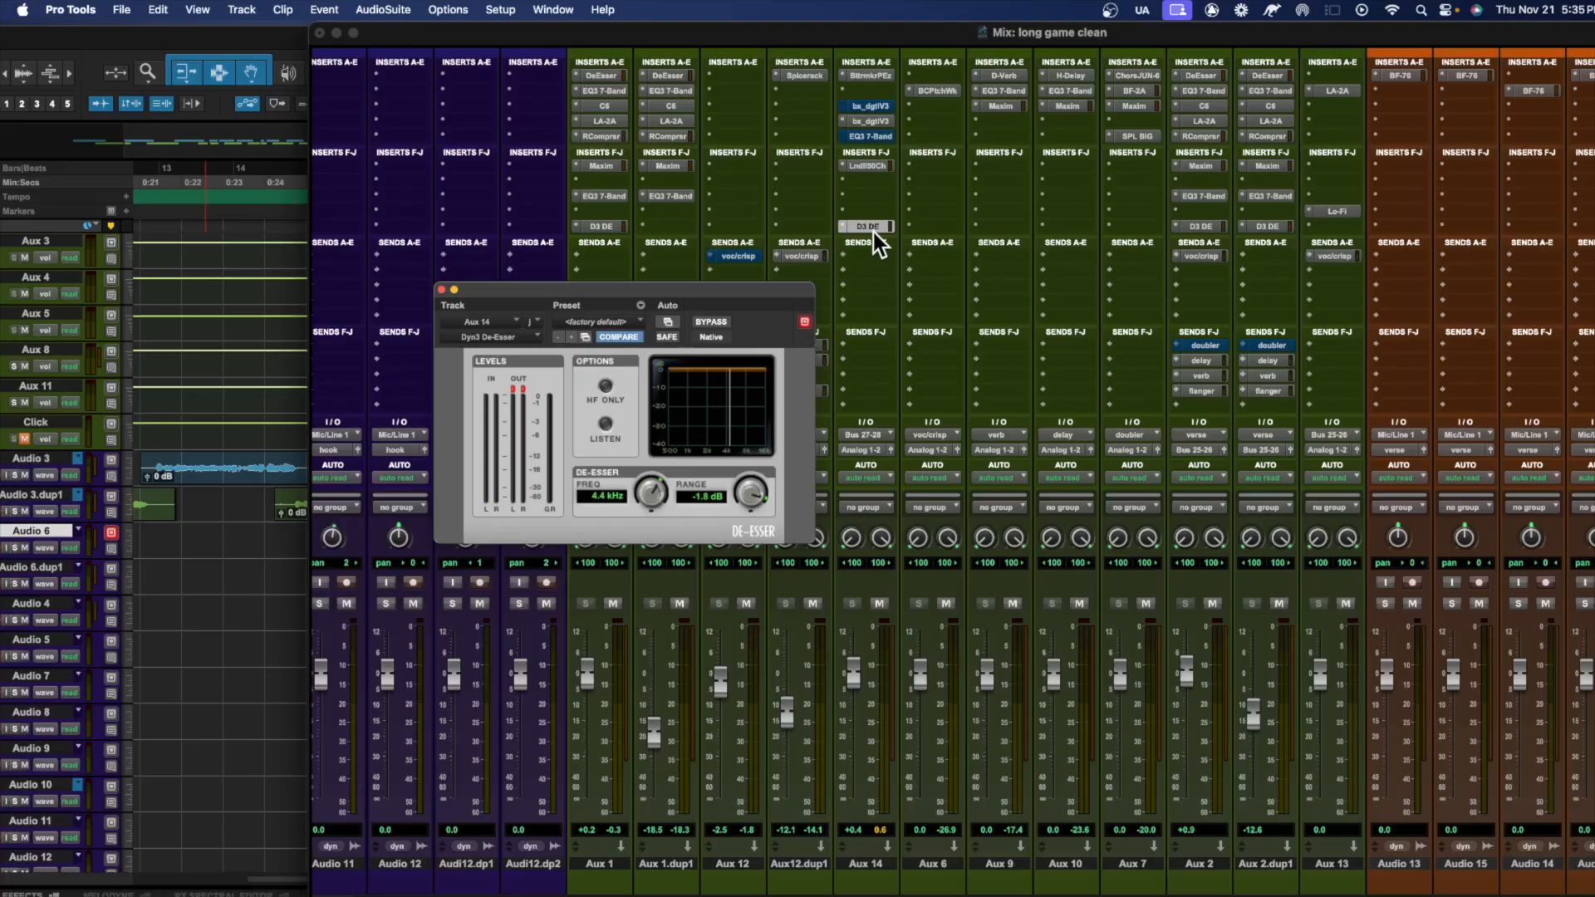
pyautogui.keyDown('super'); pyautogui.click(874, 233); pyautogui.keyUp('super')
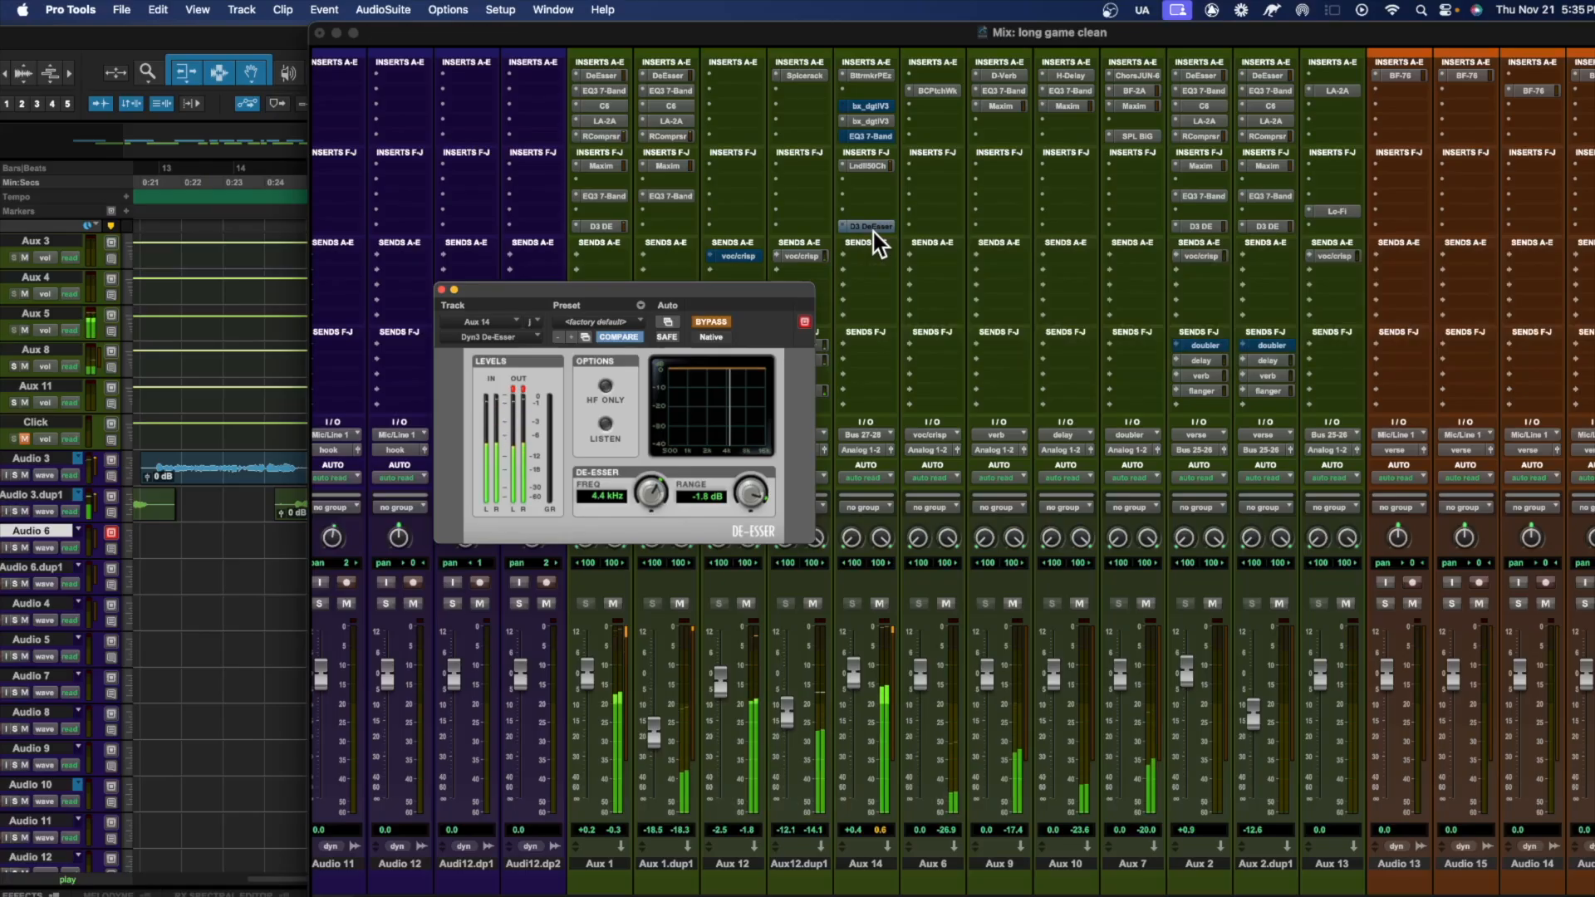
pyautogui.keyDown('super'); pyautogui.click(874, 231); pyautogui.keyUp('super')
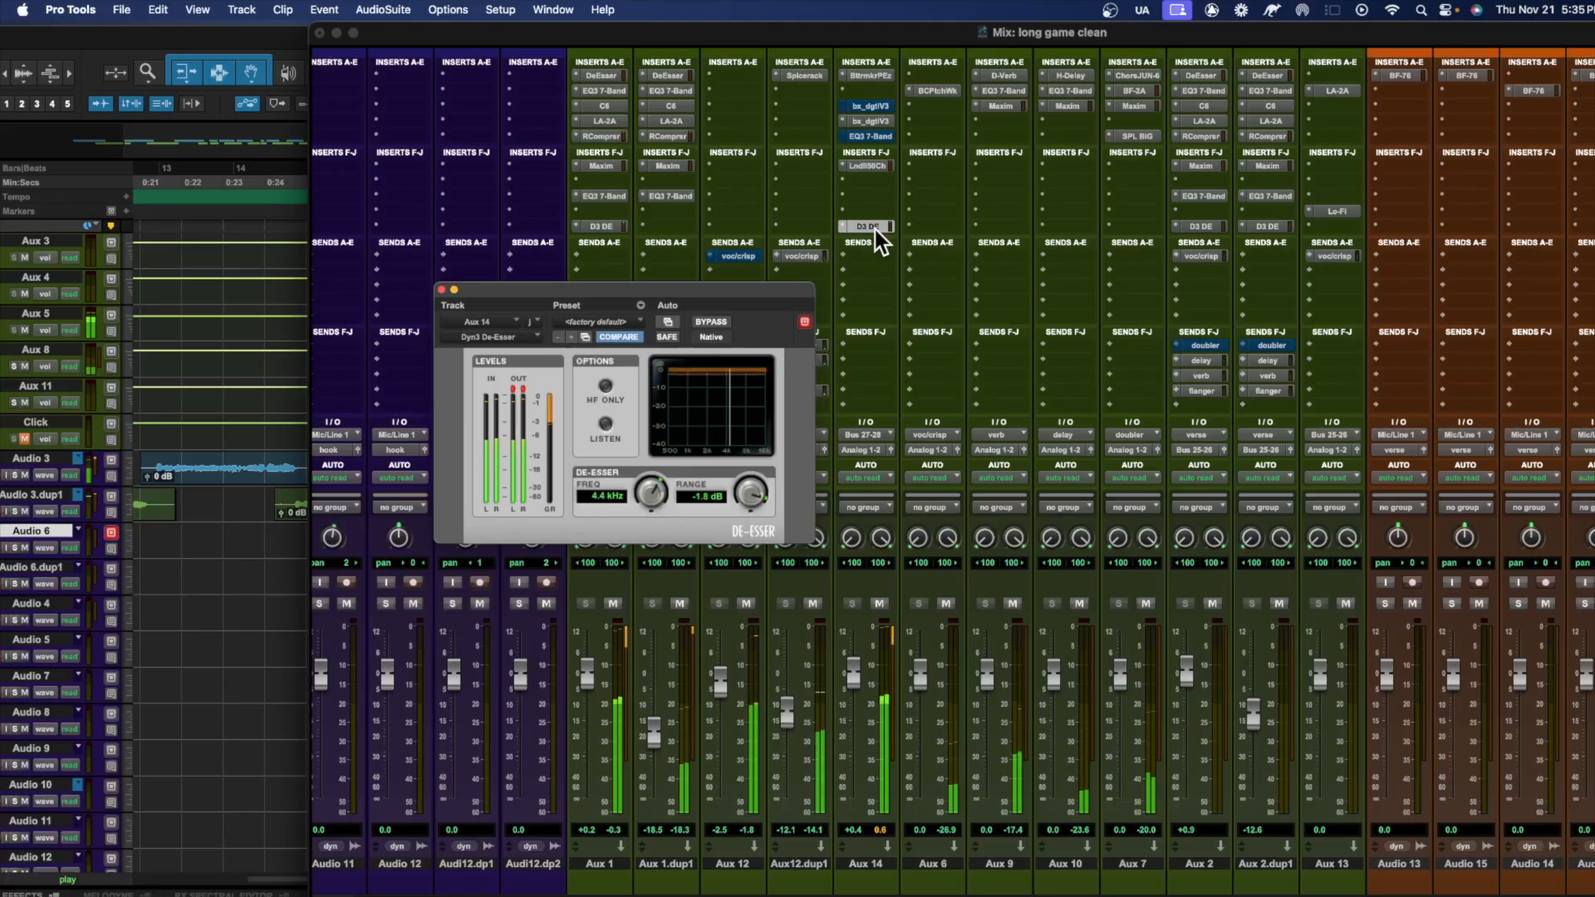
pyautogui.keyDown('super'); pyautogui.click(874, 231); pyautogui.keyUp('super')
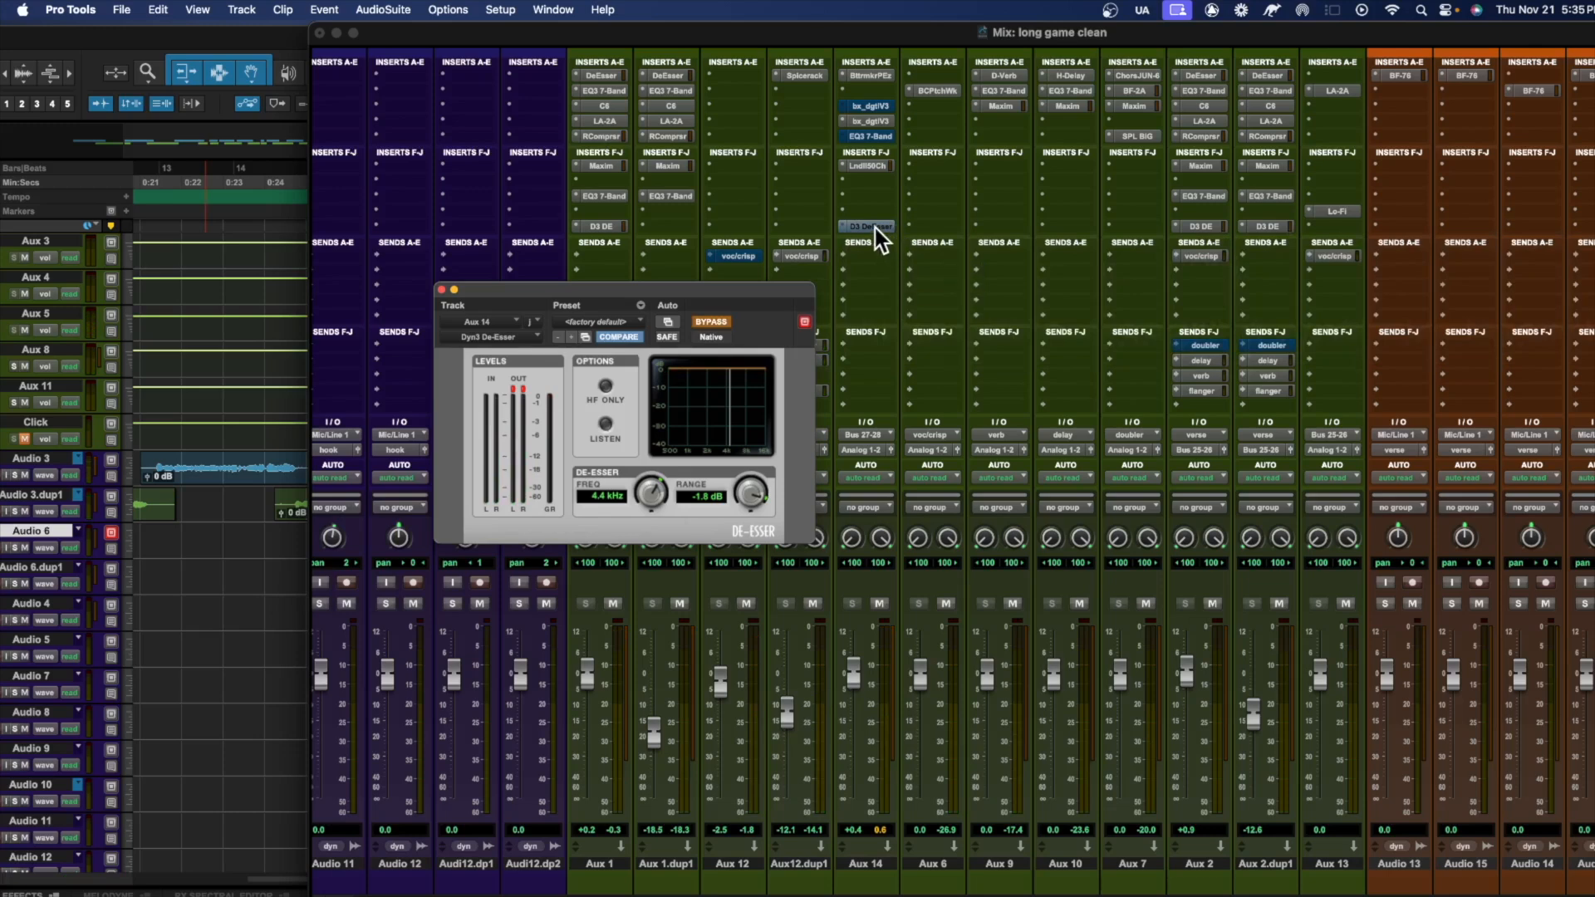
# Replay the vocals while toggling the Dyn3 De-Esser, leave it bypassed and close its window
pyautogui.press('space')
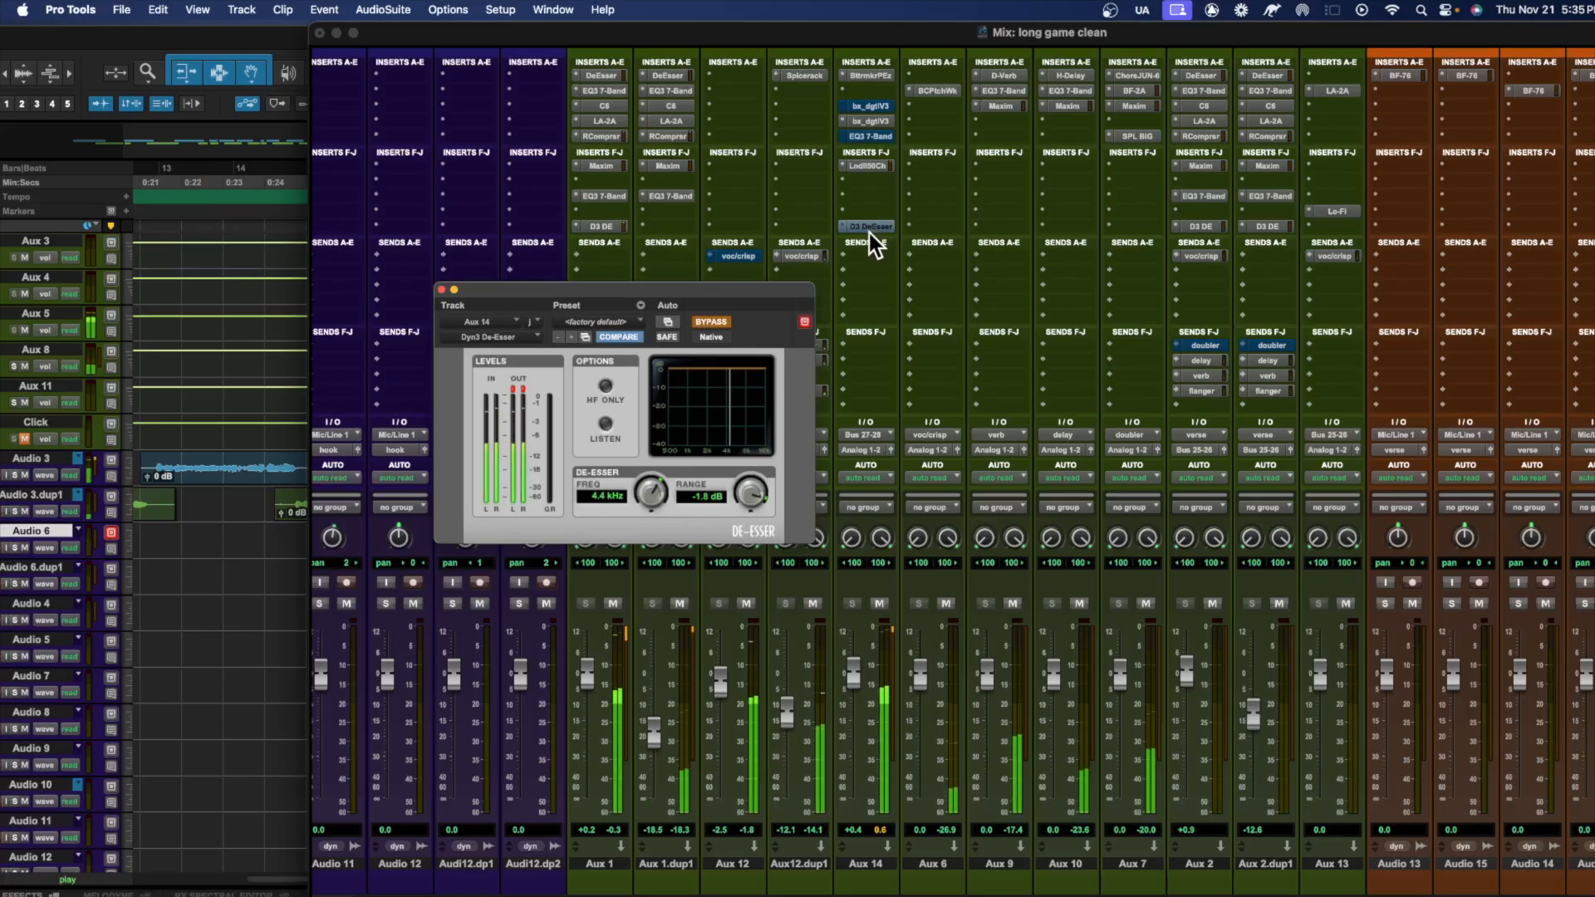
pyautogui.keyDown('super'); pyautogui.click(869, 233); pyautogui.keyUp('super')
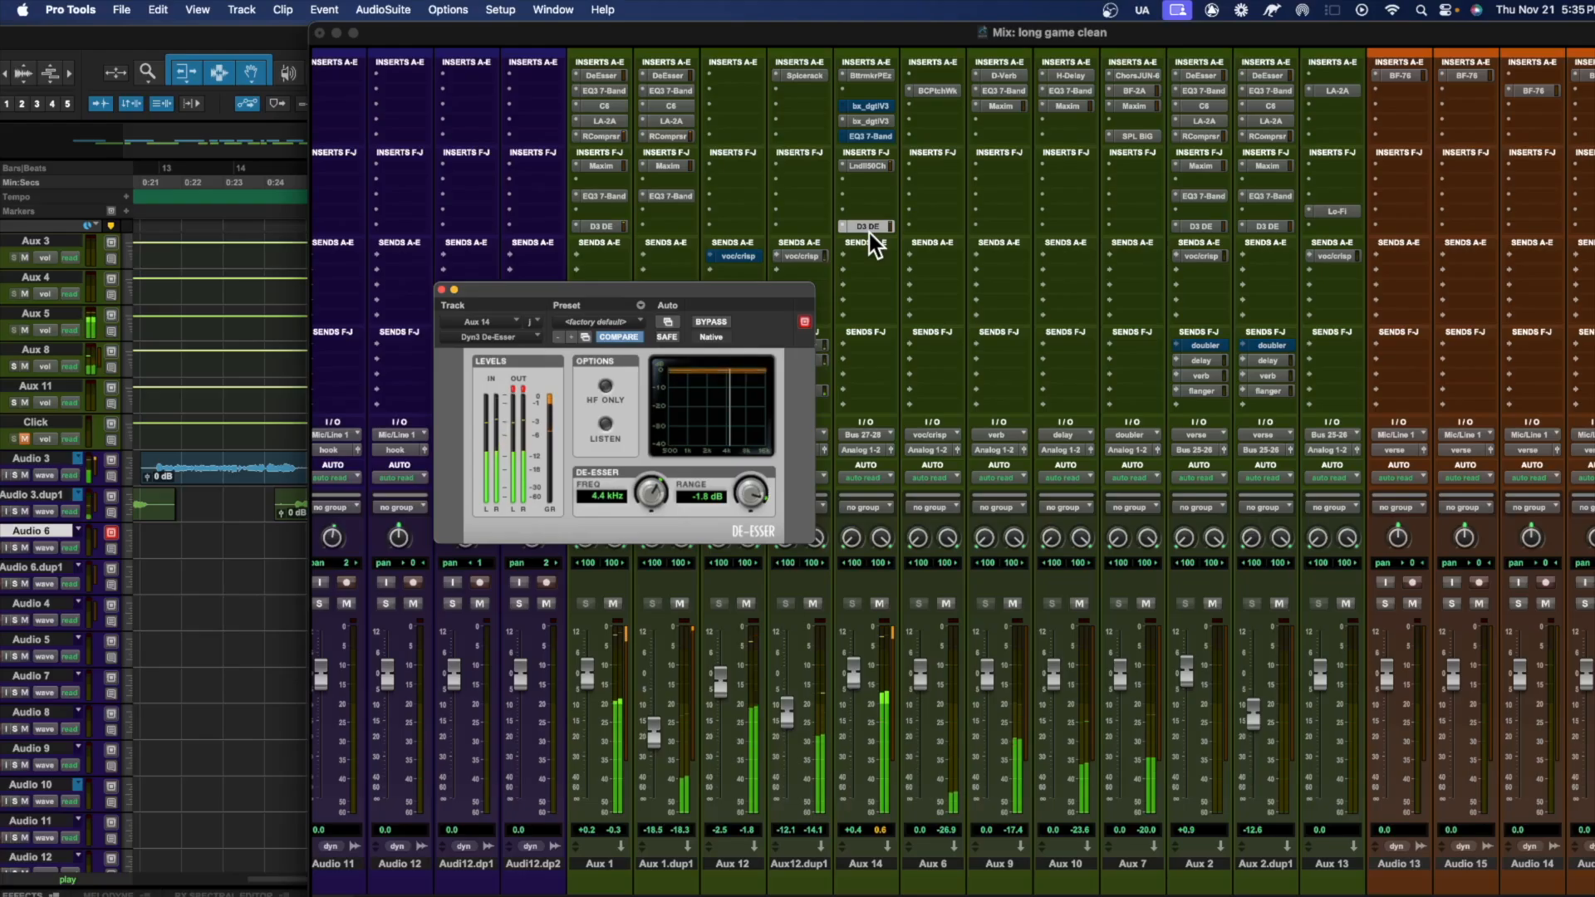
pyautogui.keyDown('super'); pyautogui.click(869, 232); pyautogui.keyUp('super')
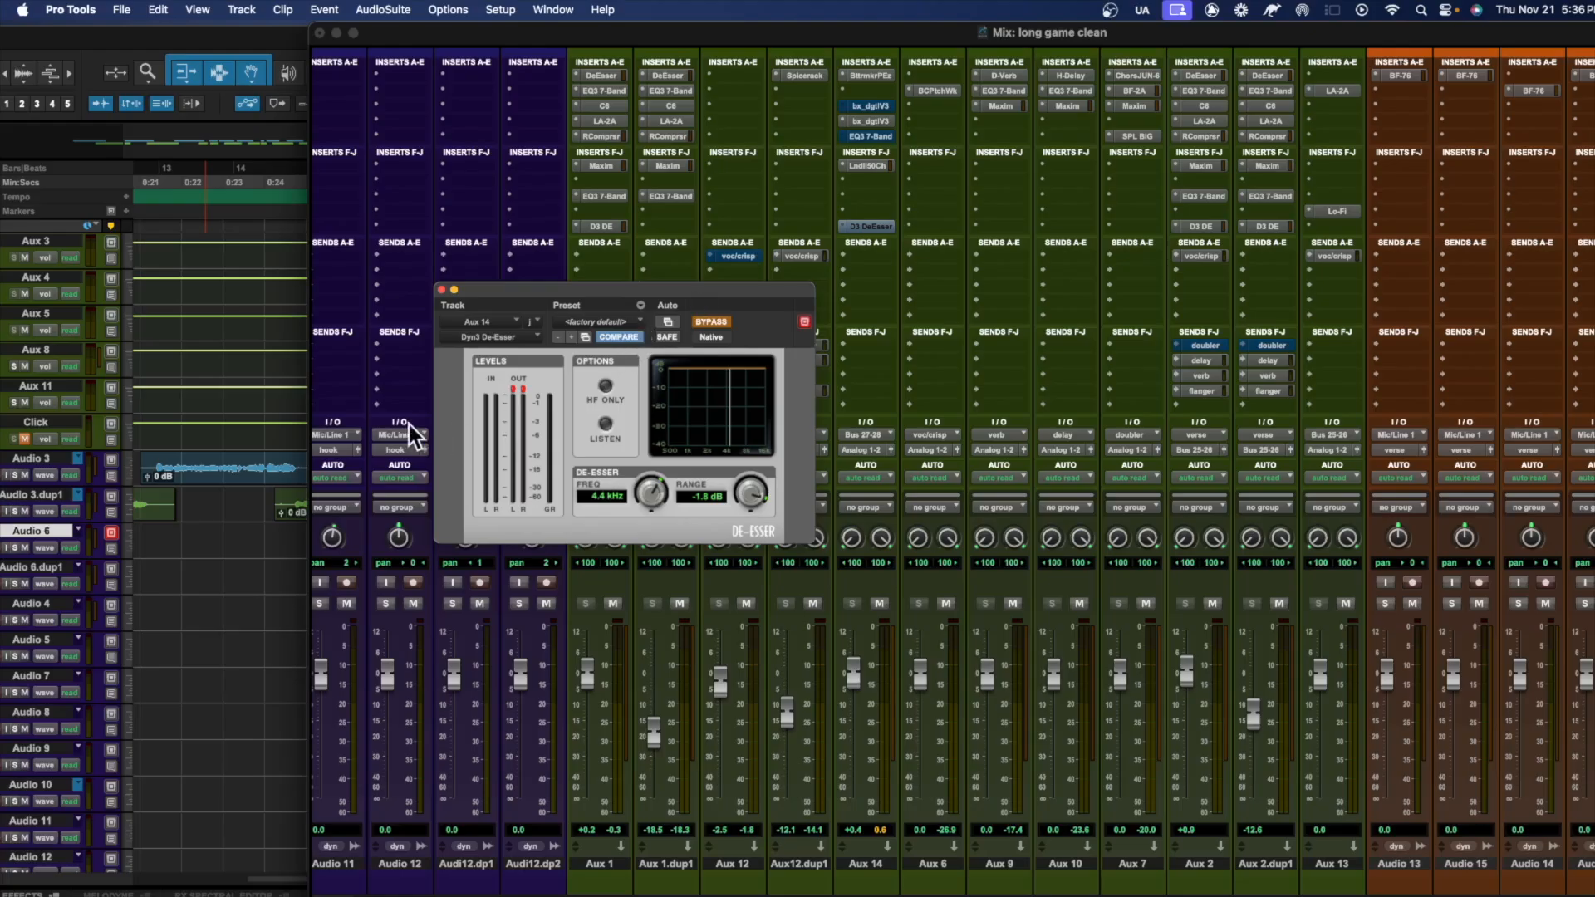
pyautogui.click(441, 290)
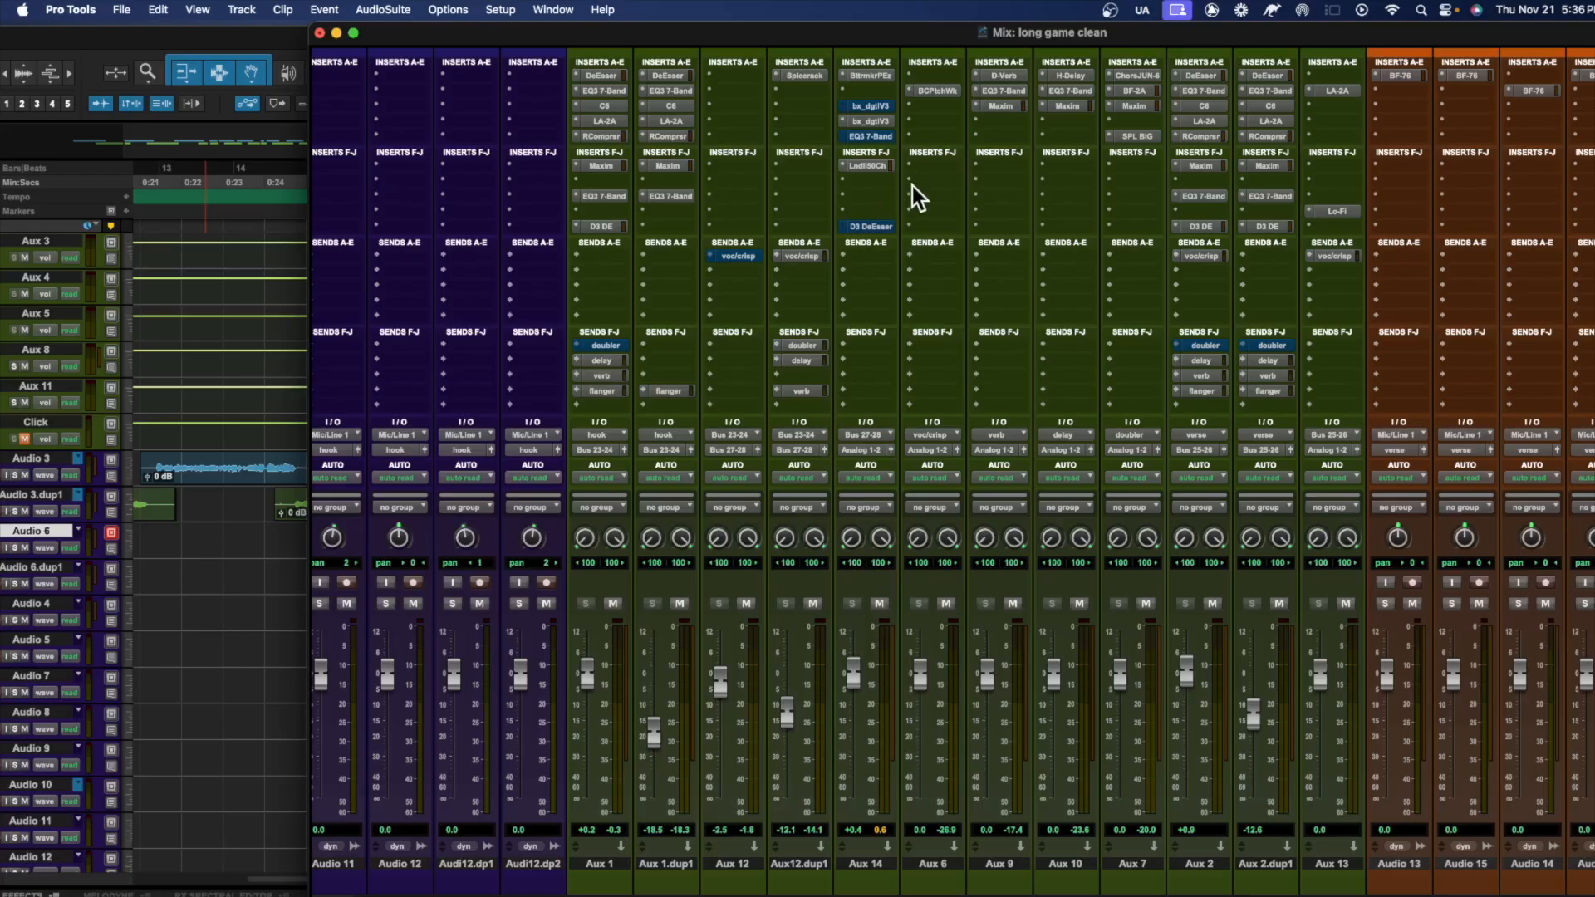
# Audition the vocals with the whole Aux 14 chain bypassed, and reactivate the Lindell 50 Channel, Bettermaker, insert D bx_digital V3 and De-Esser during playback
pyautogui.press('space')
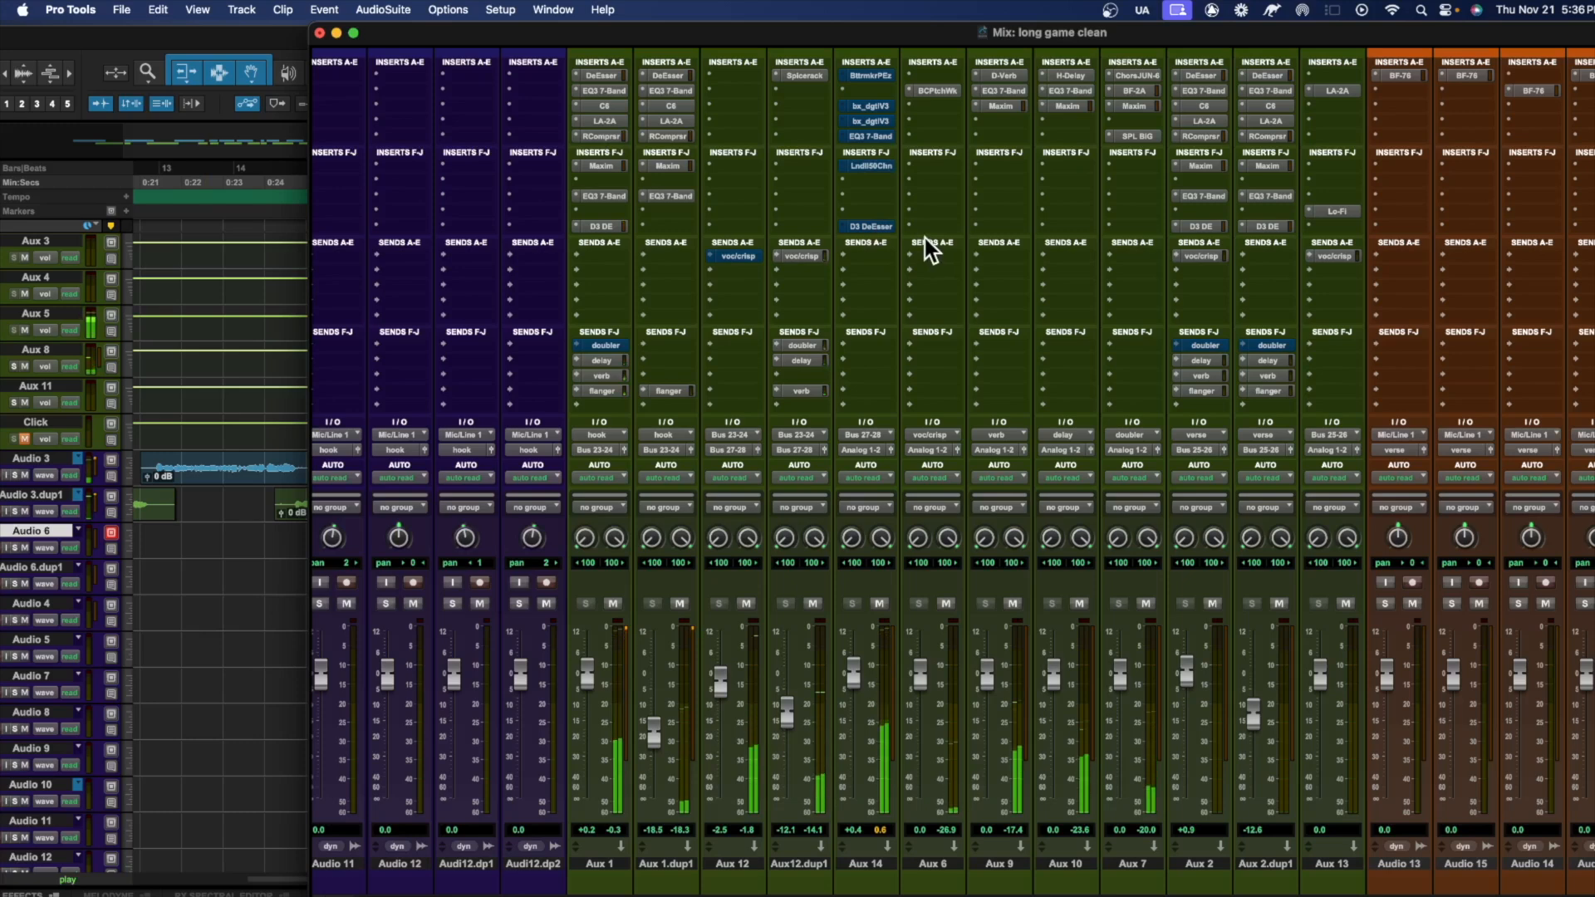
pyautogui.keyDown('super'); pyautogui.click(859, 168); pyautogui.keyUp('super')
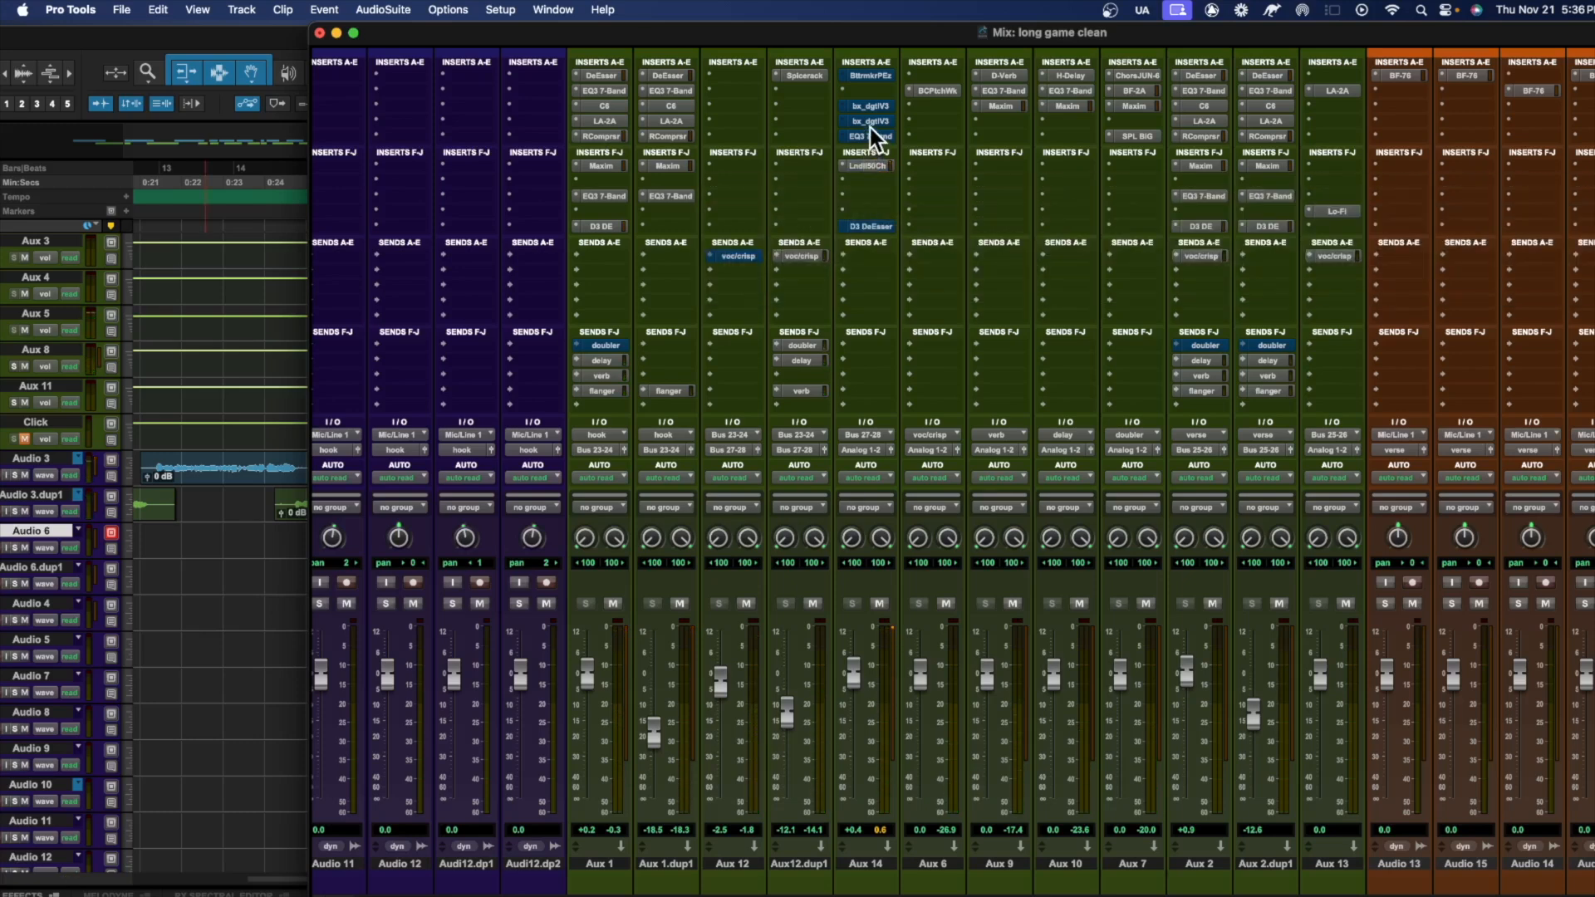
pyautogui.press('space')
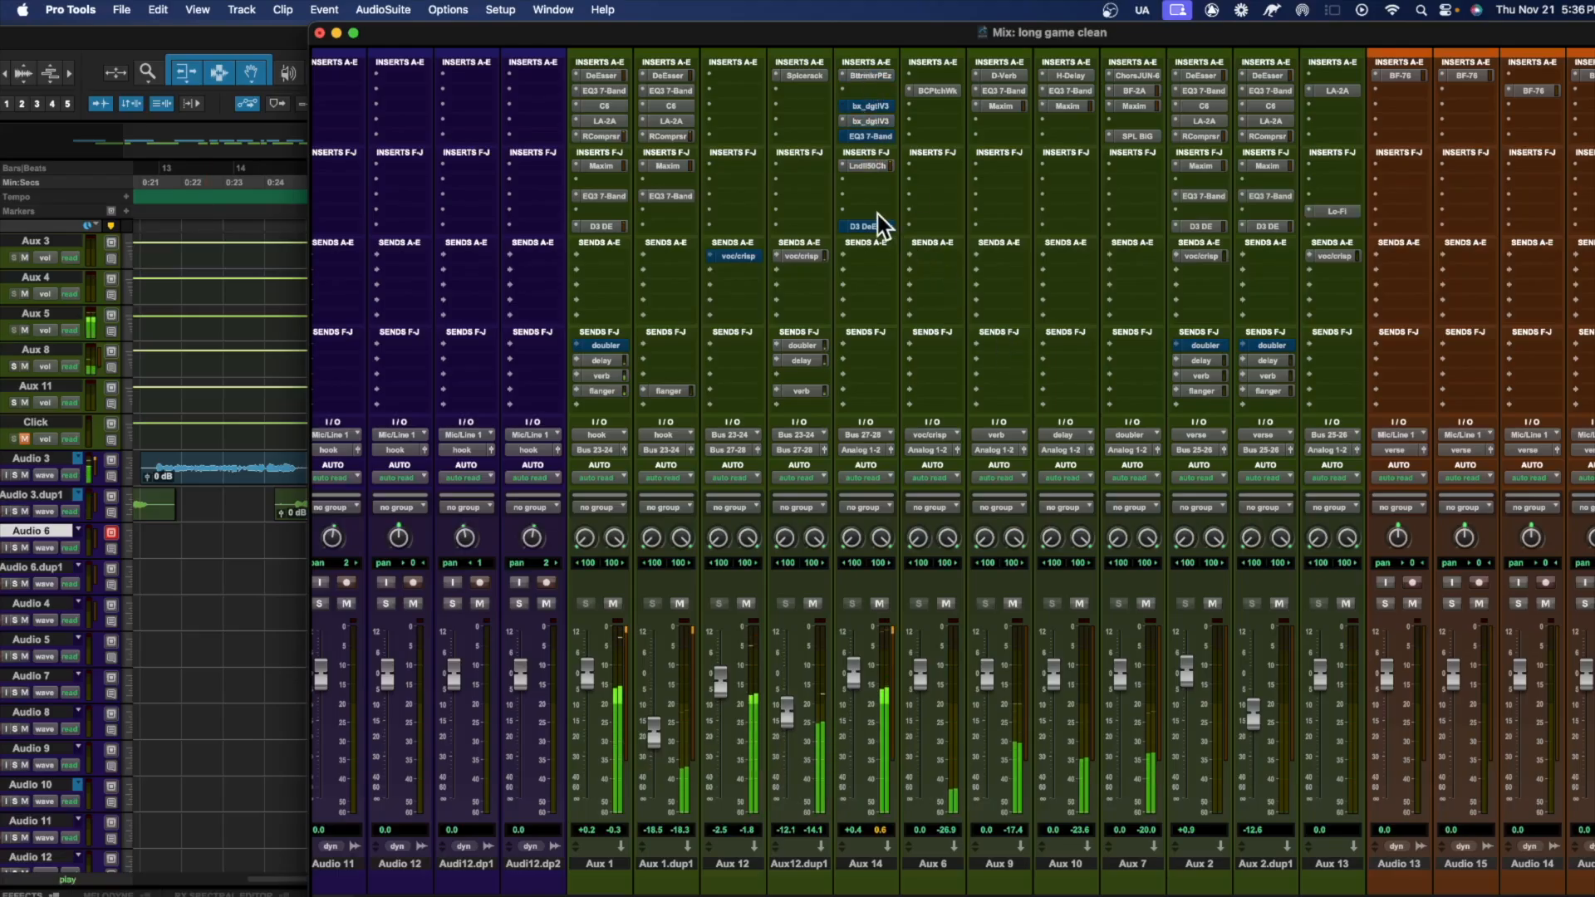
pyautogui.click(874, 217)
pyautogui.click(829, 241)
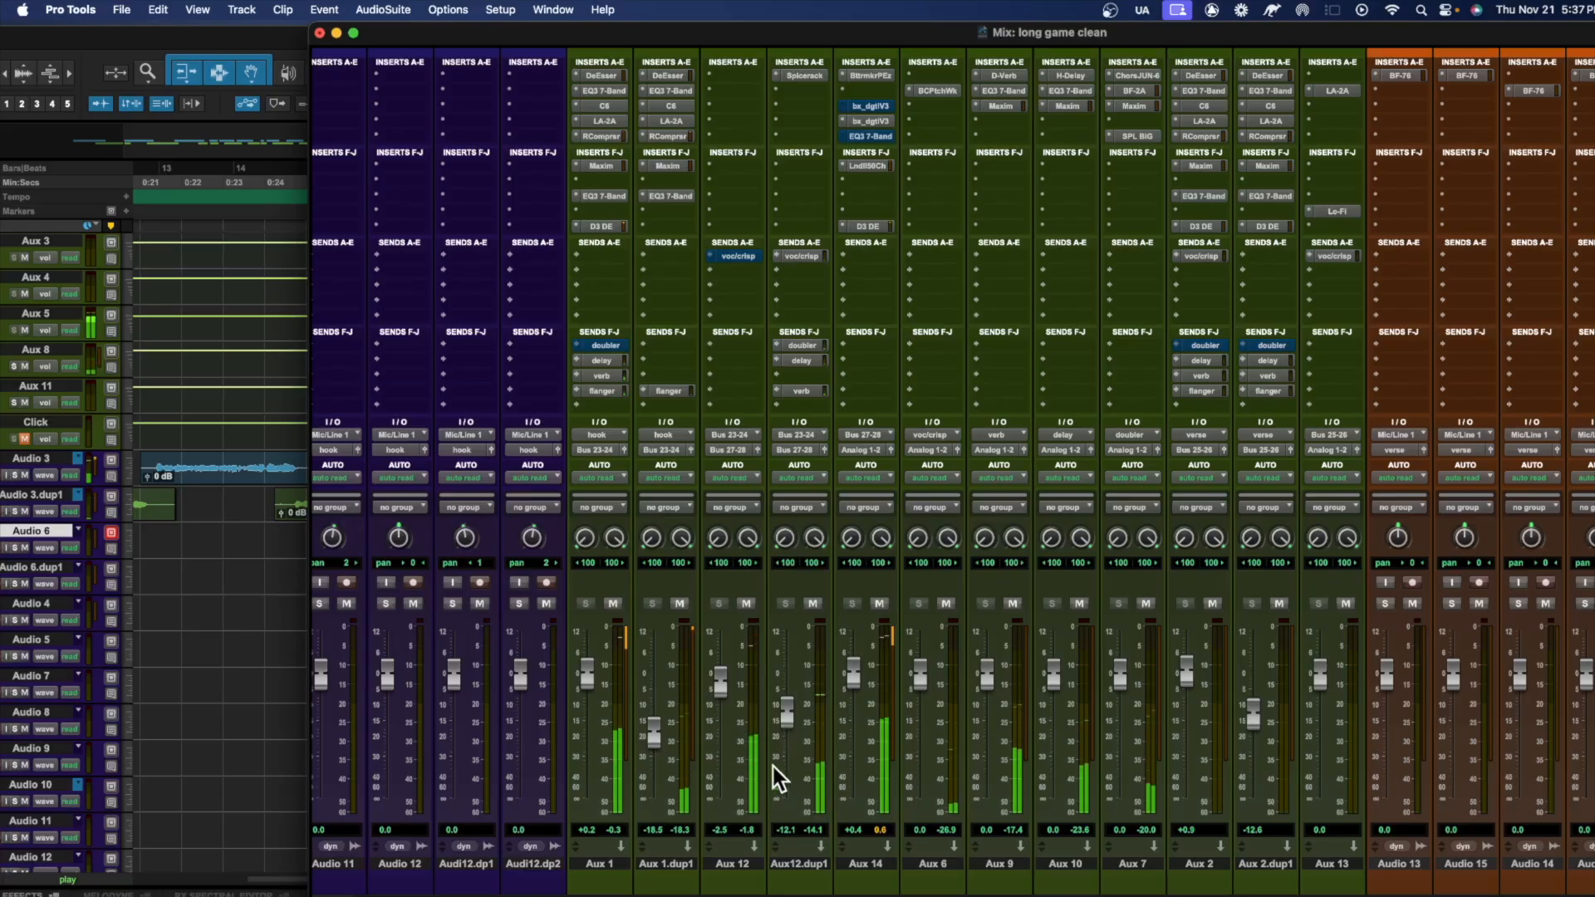
pyautogui.press('space')
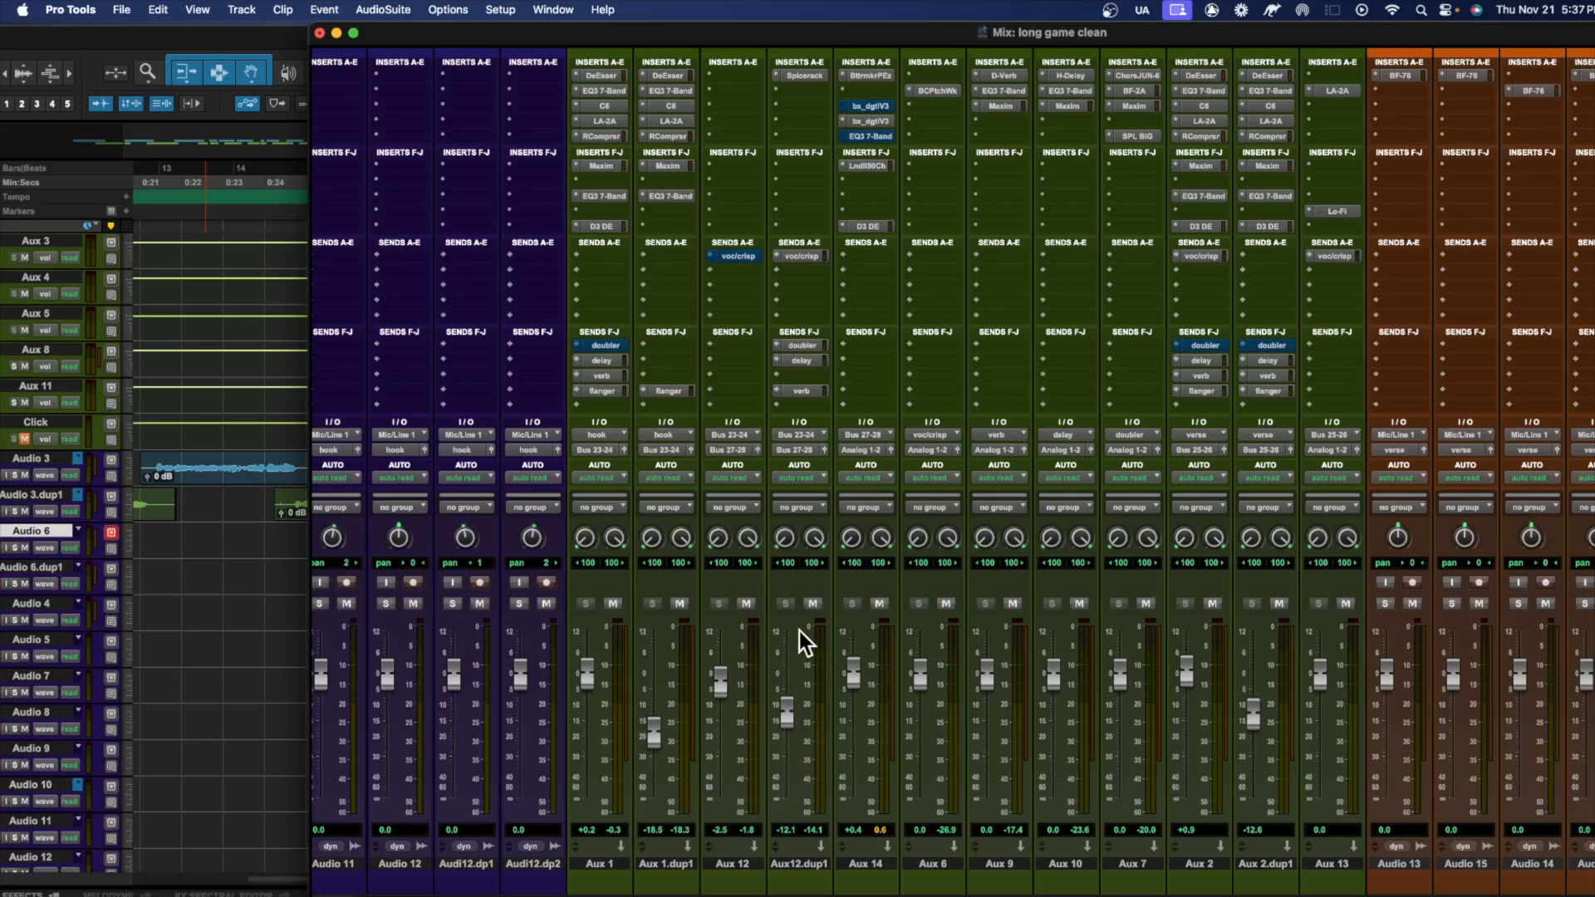
pyautogui.press('space')
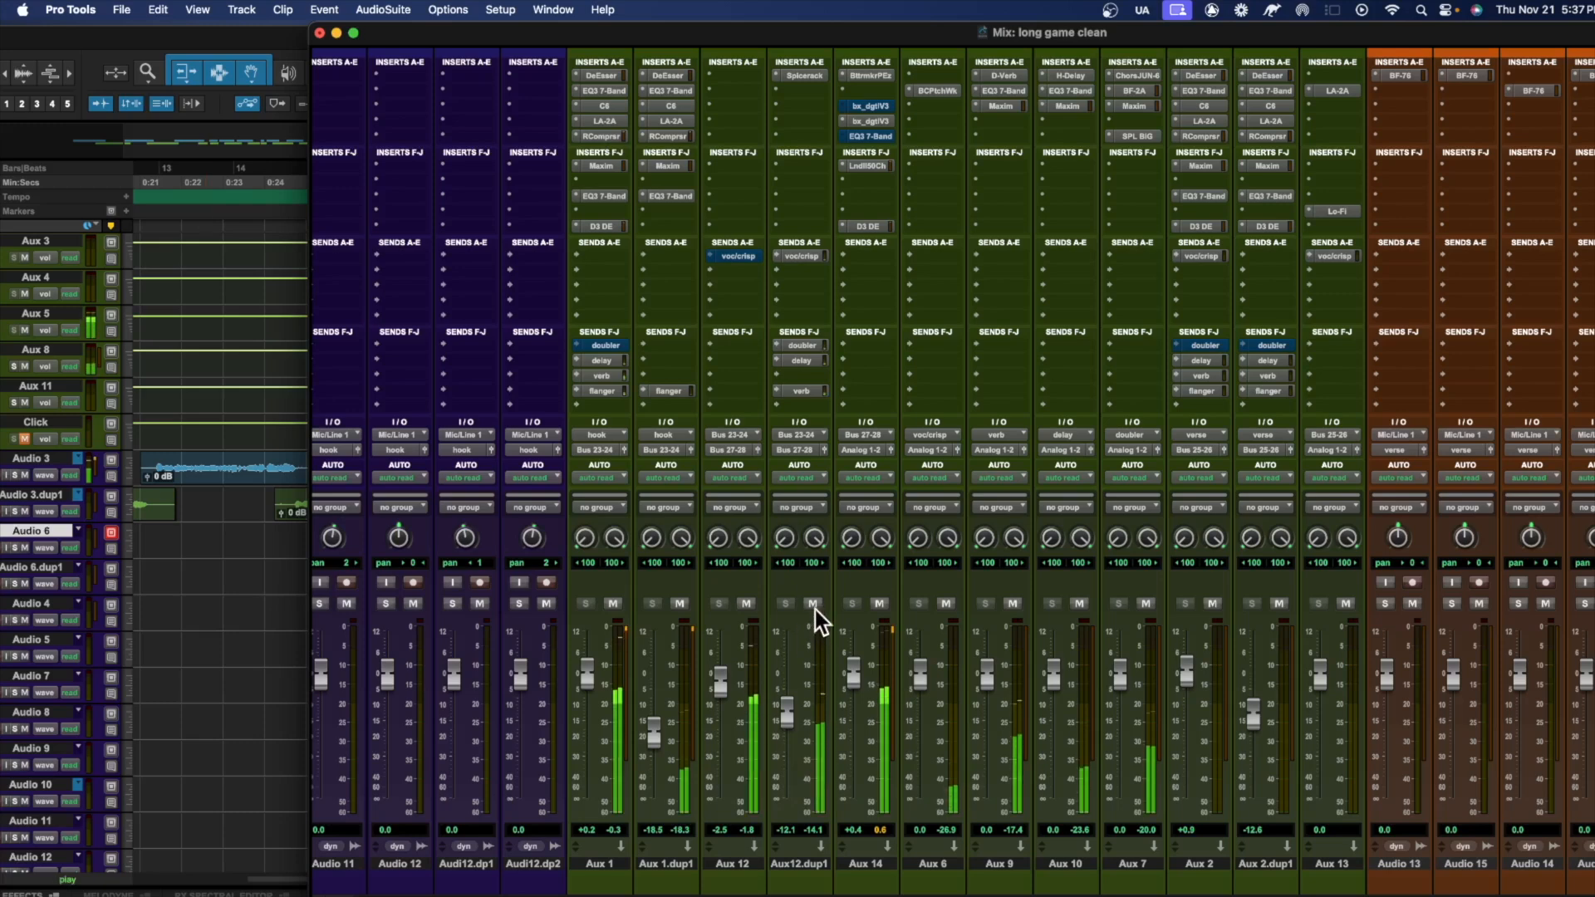
# Compare the vocals with the Aux12.dup1 track muted and unmuted over several playback passes
pyautogui.click(815, 607)
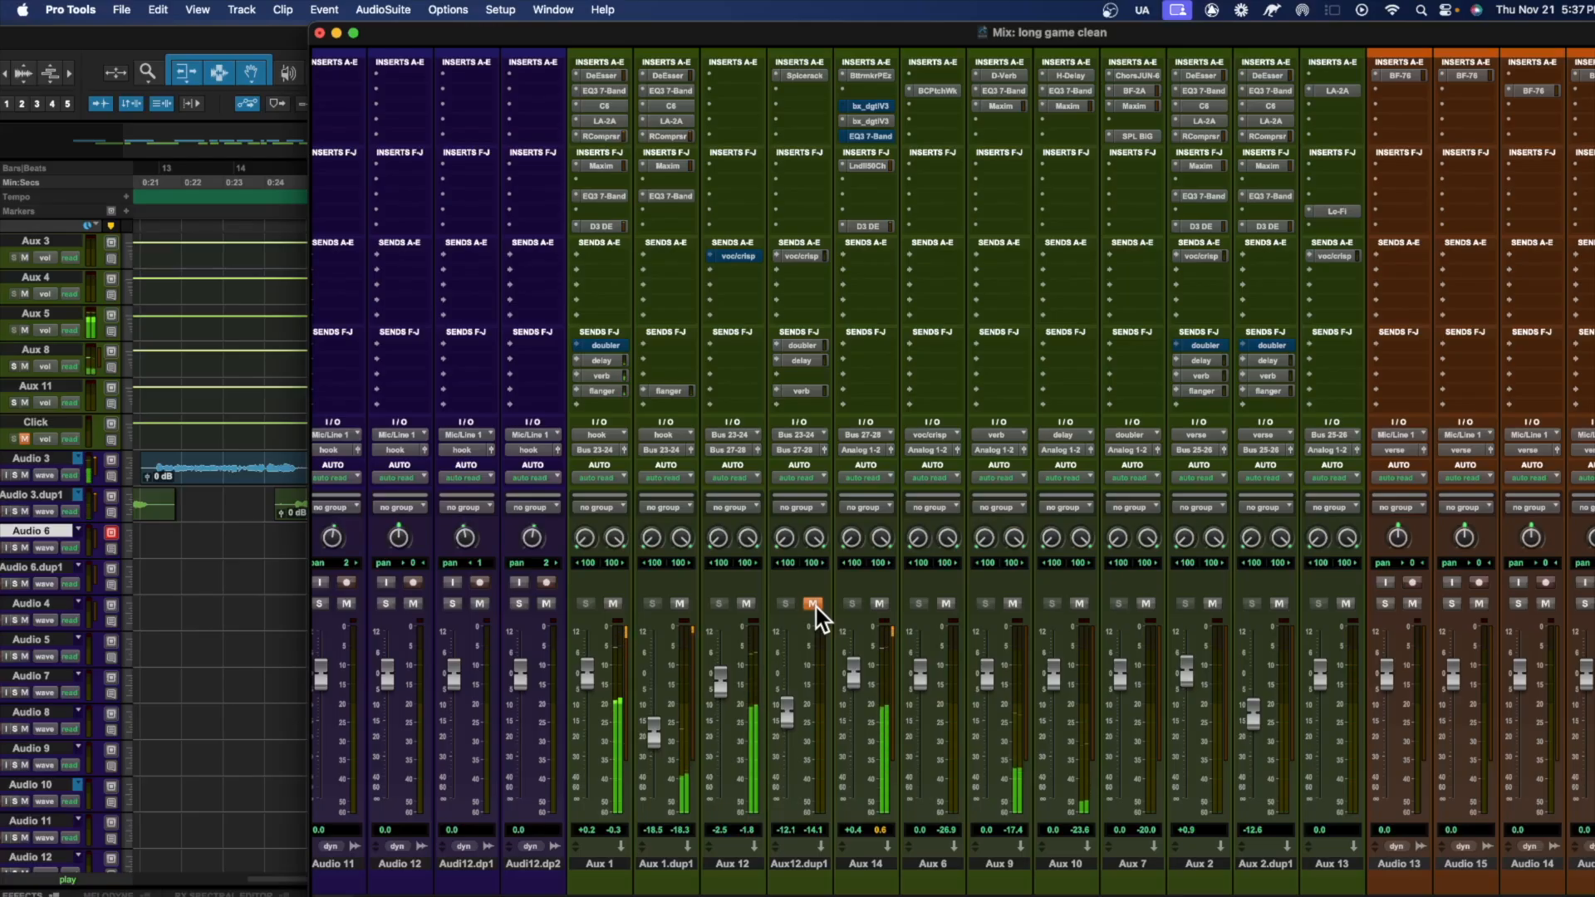
pyautogui.click(813, 604)
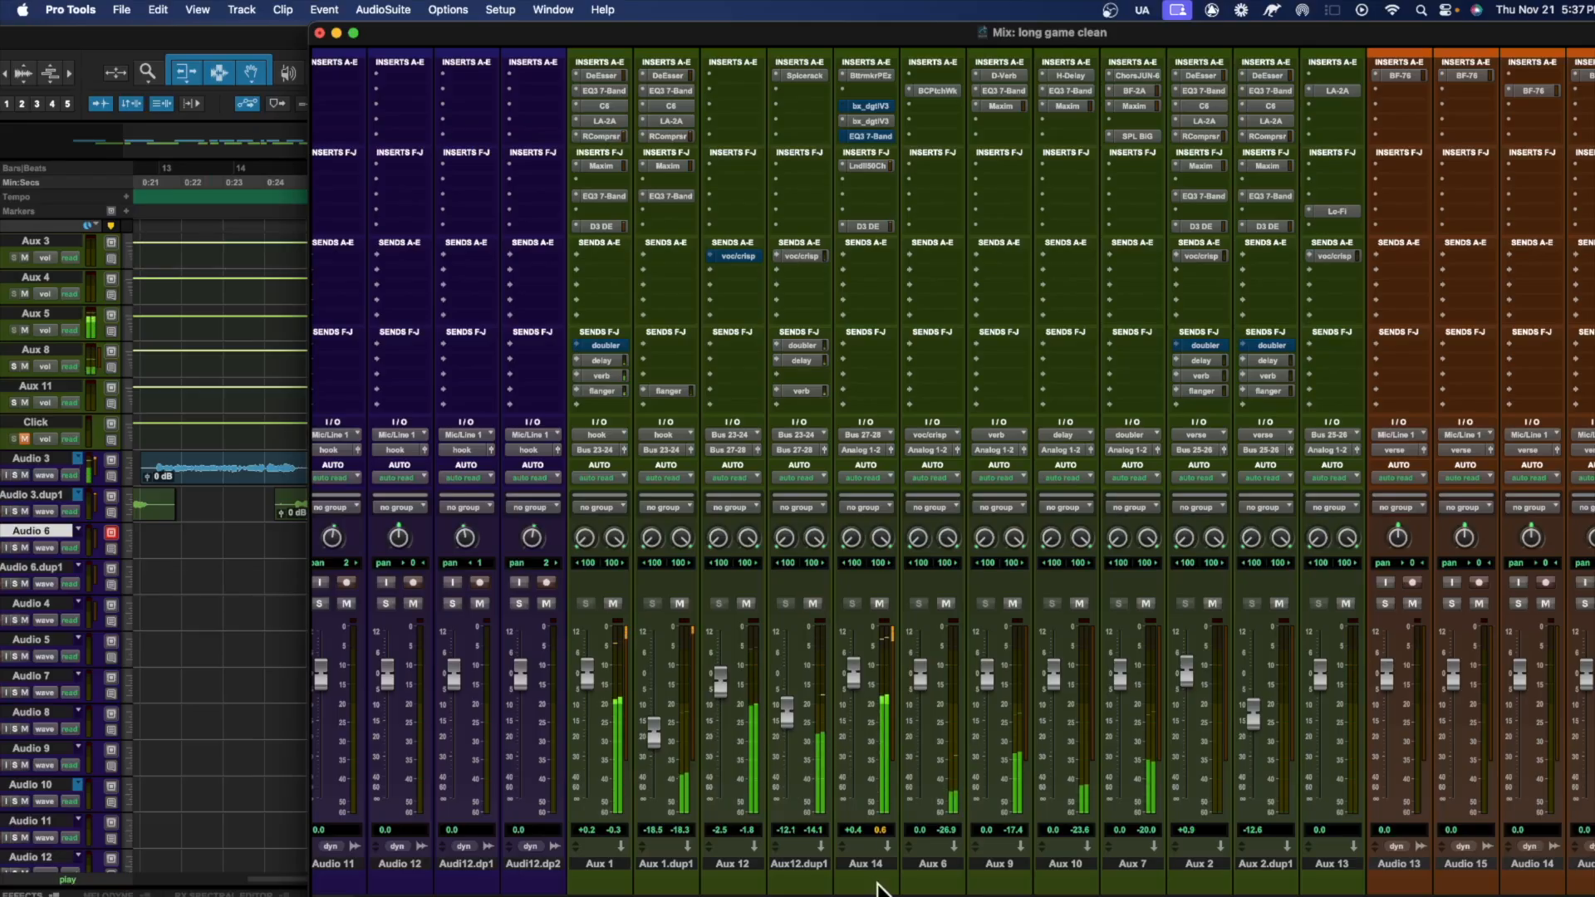
pyautogui.press('space')
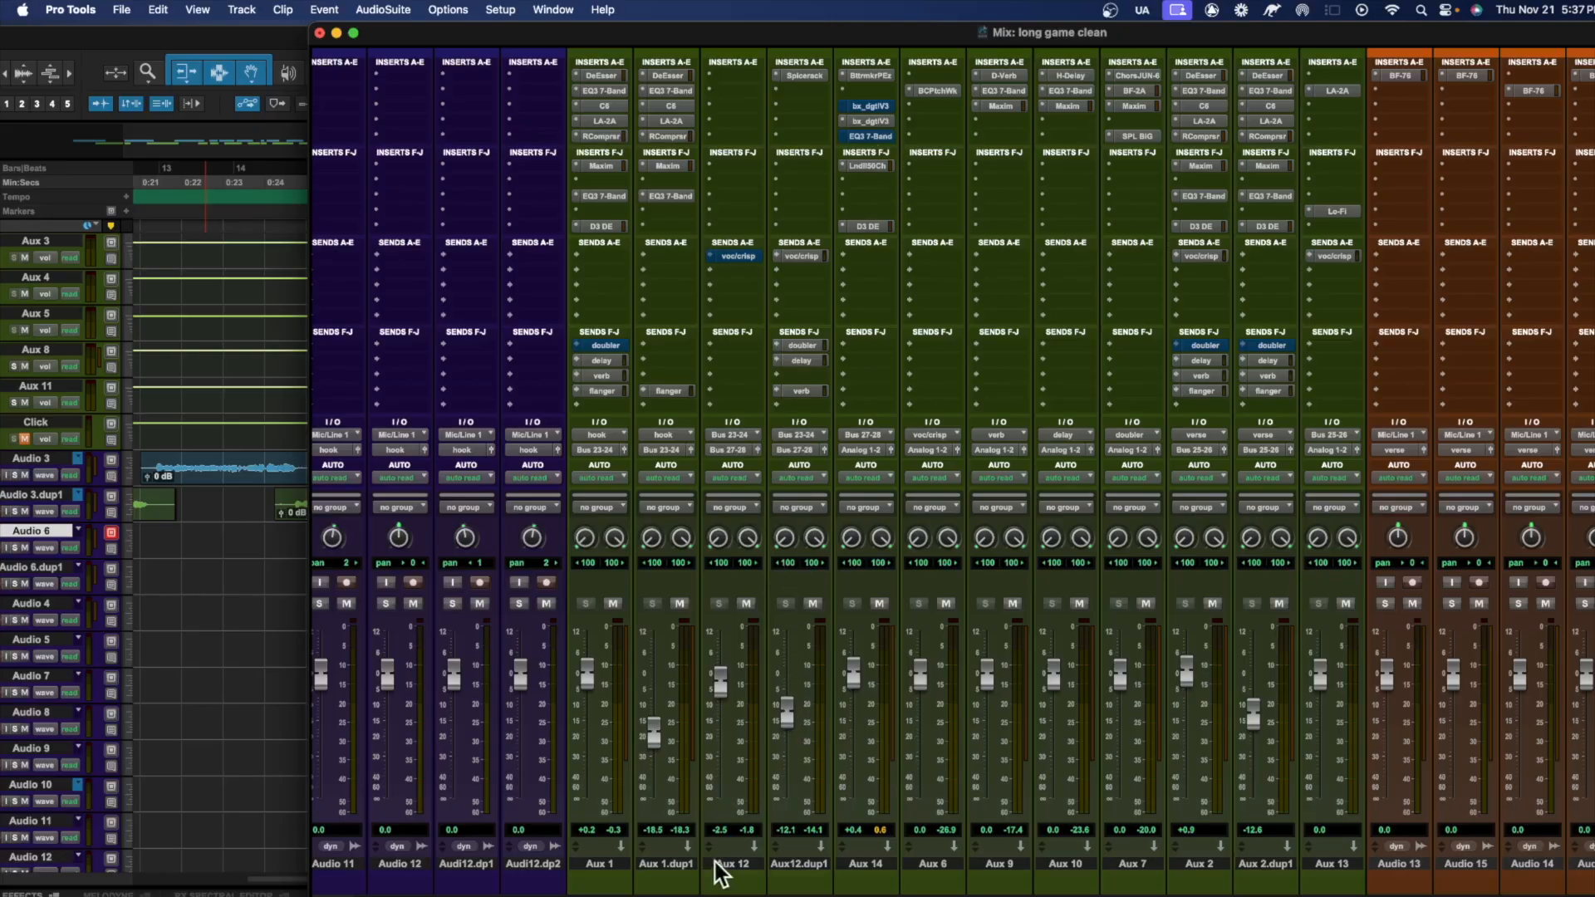
pyautogui.press('space')
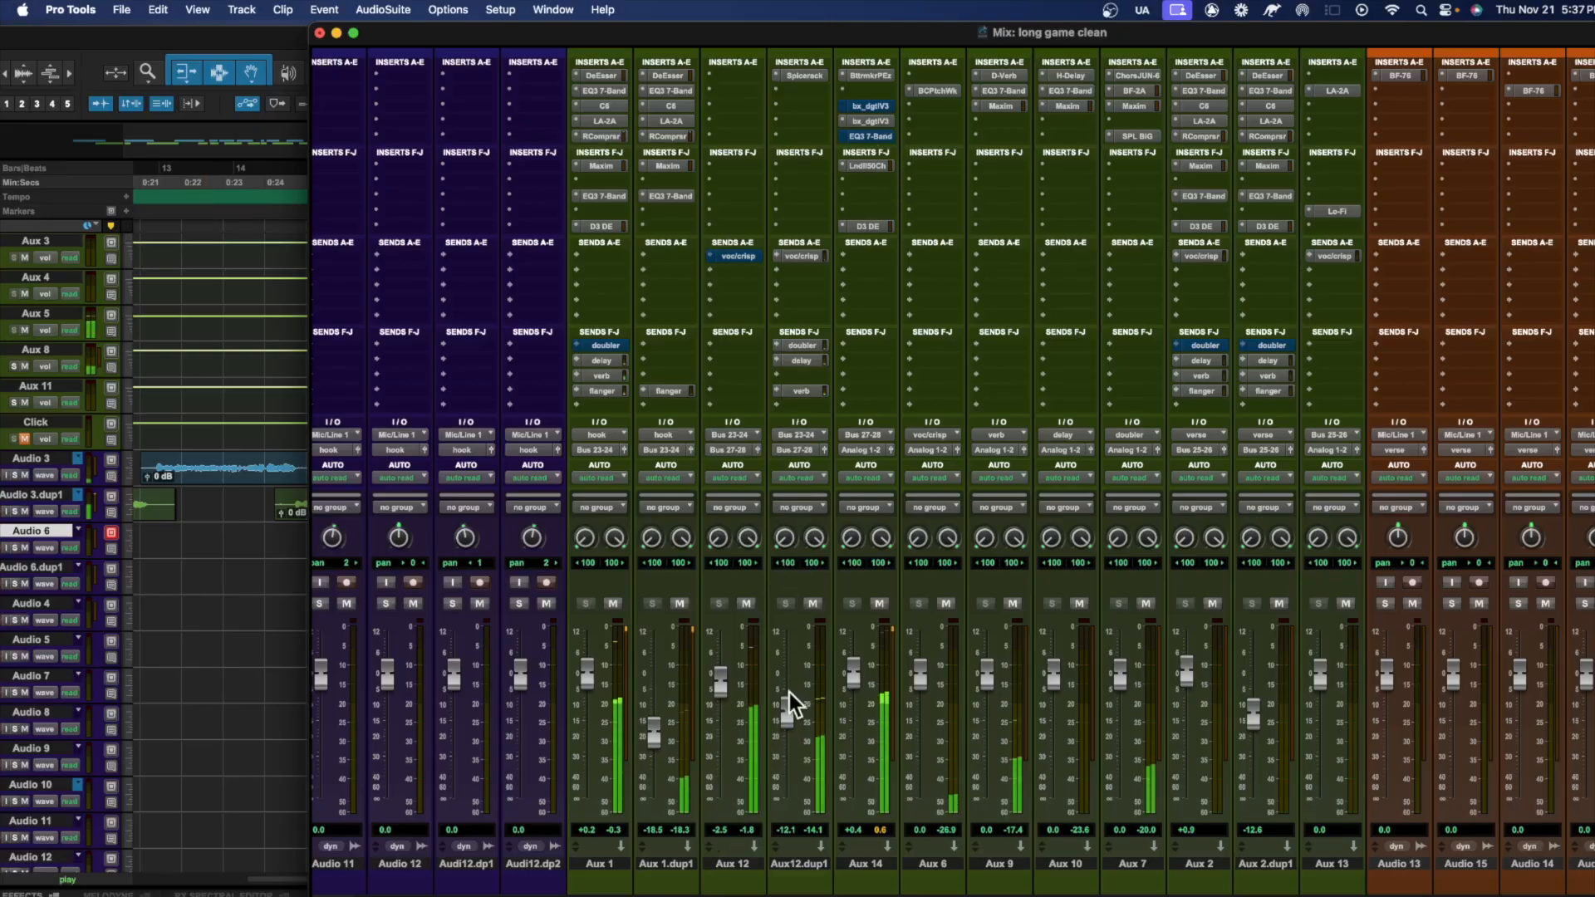
pyautogui.click(810, 601)
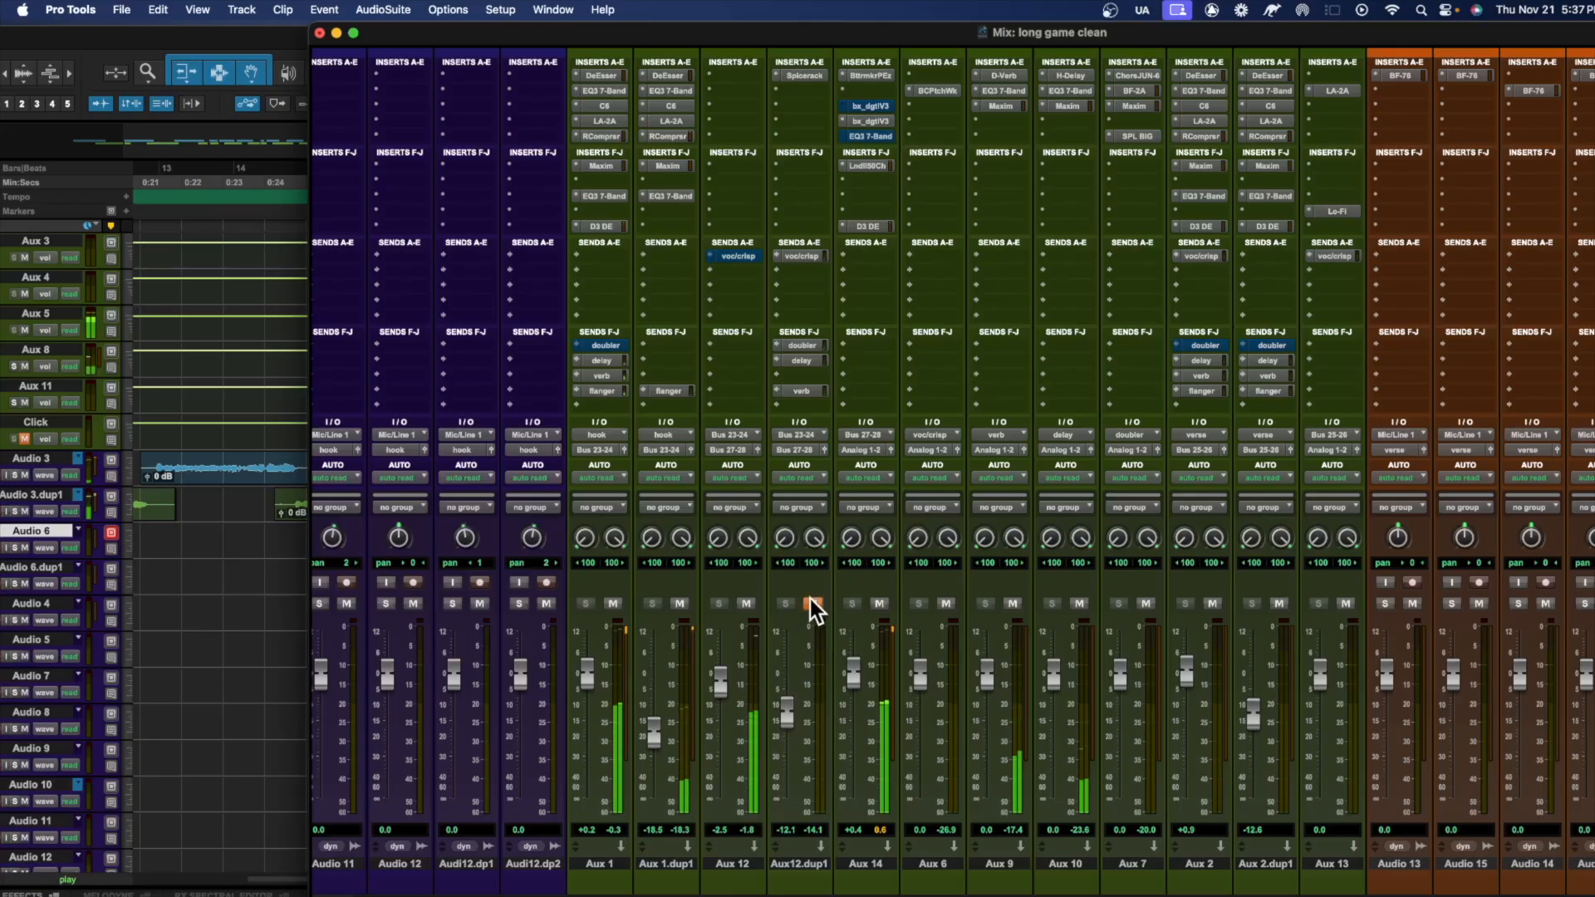
pyautogui.click(811, 602)
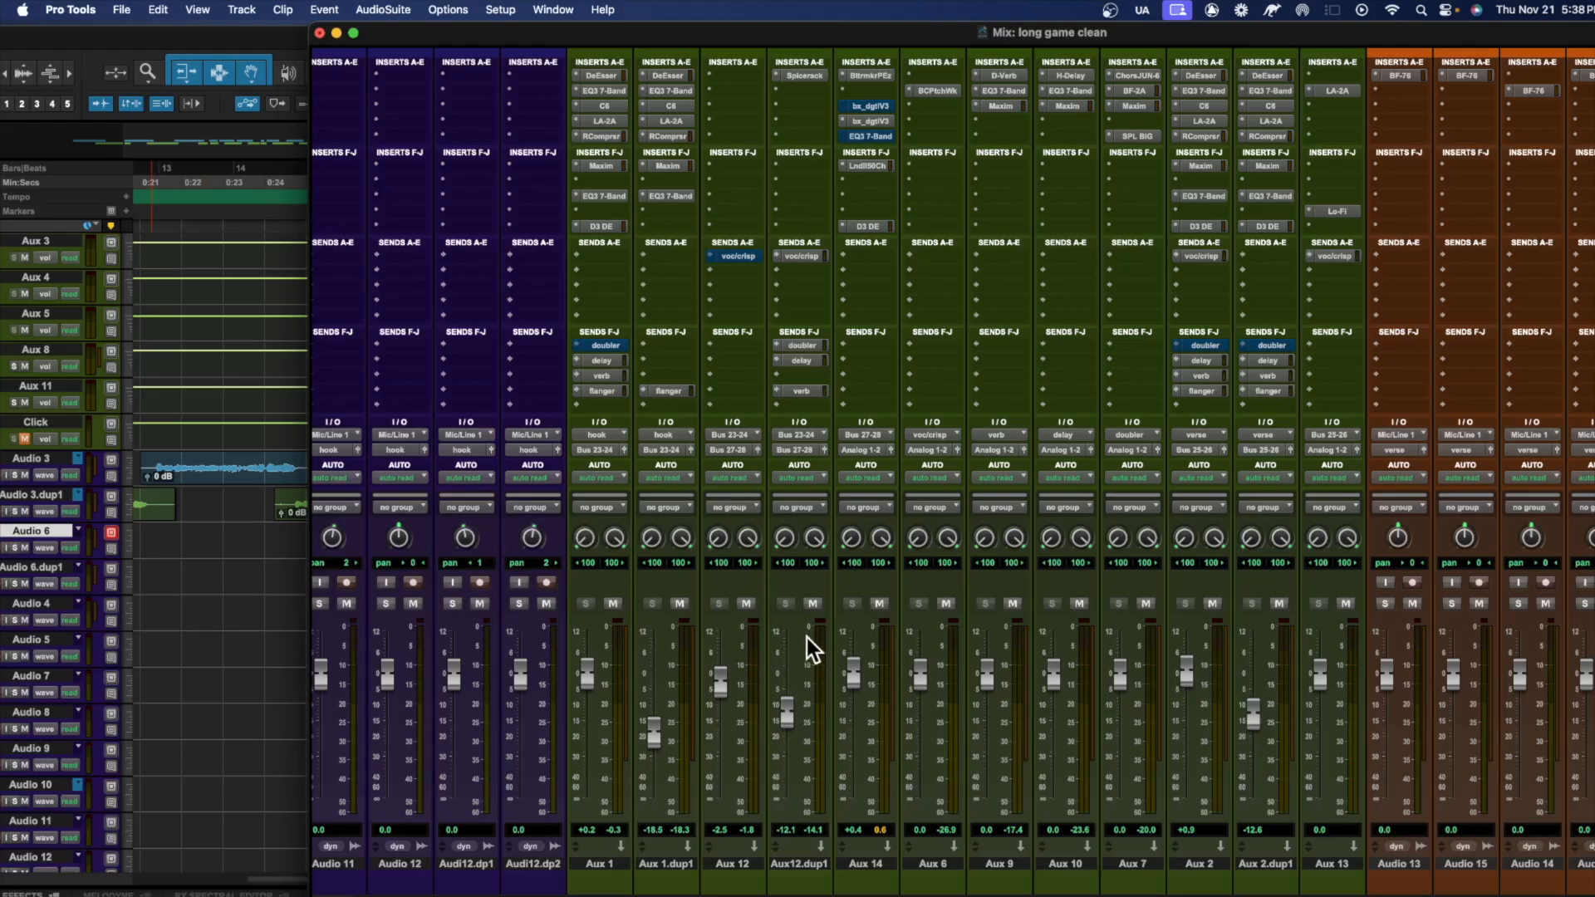
pyautogui.press('space')
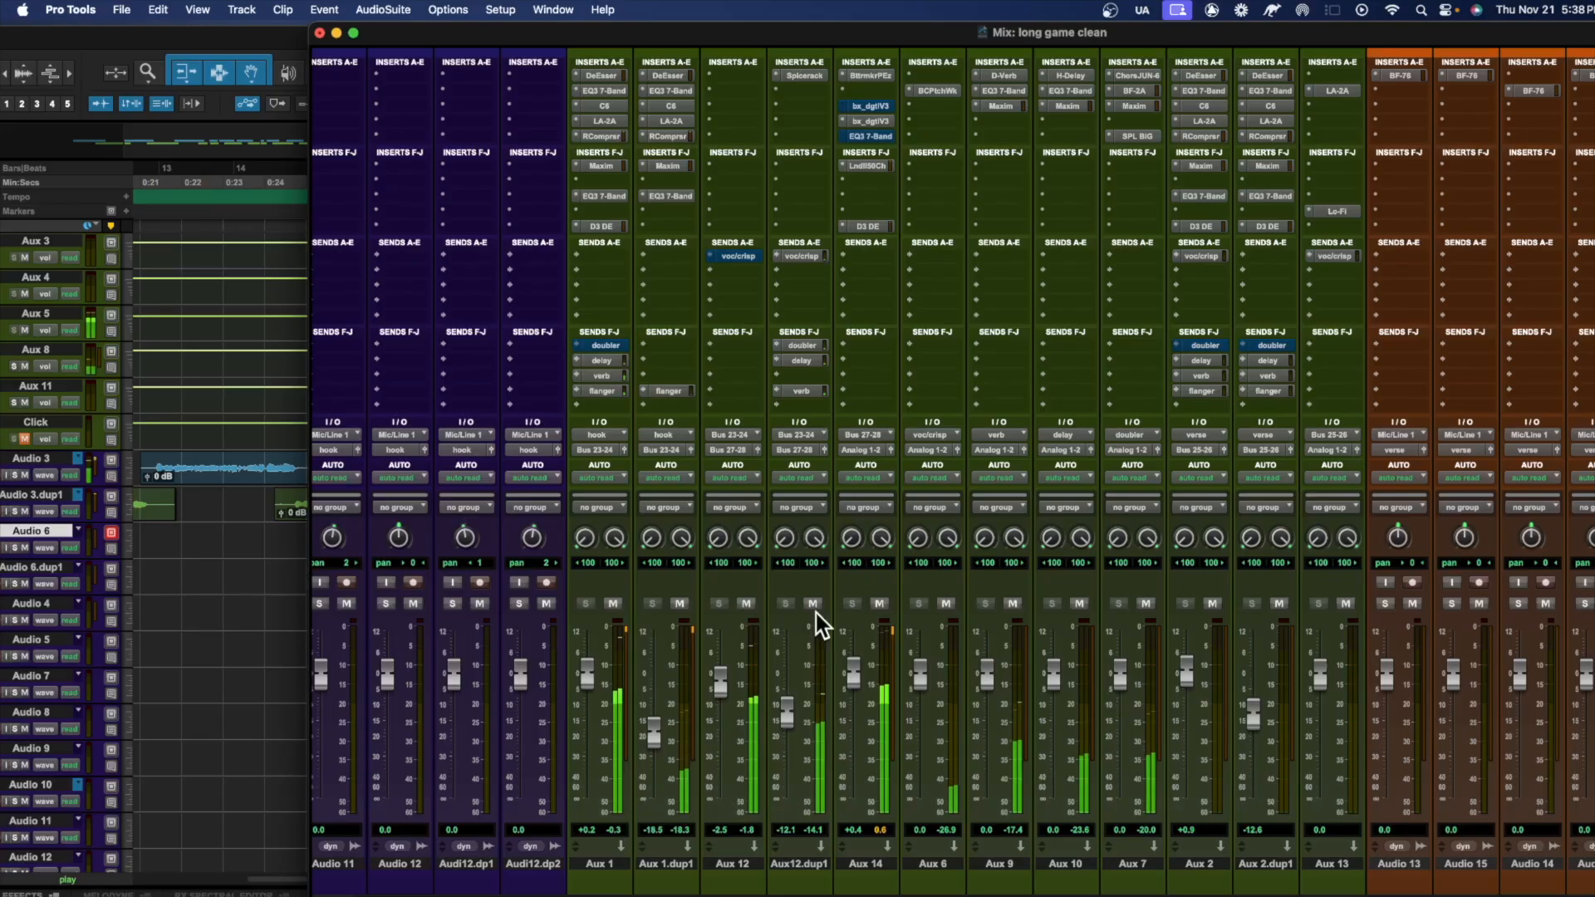
pyautogui.click(814, 609)
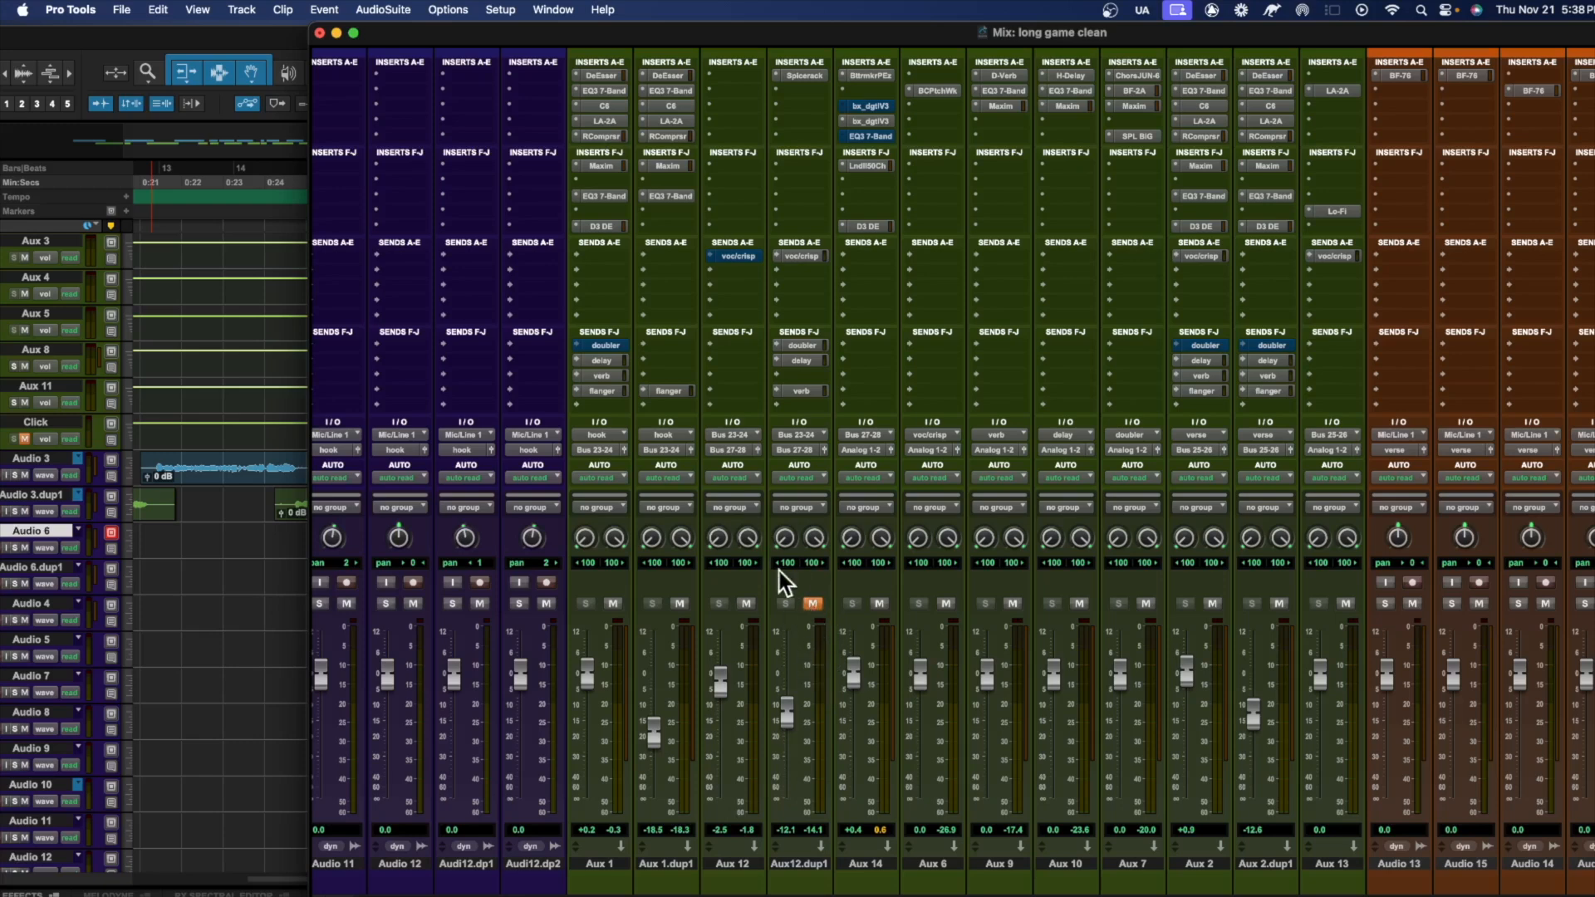
pyautogui.press('space')
pyautogui.click(812, 604)
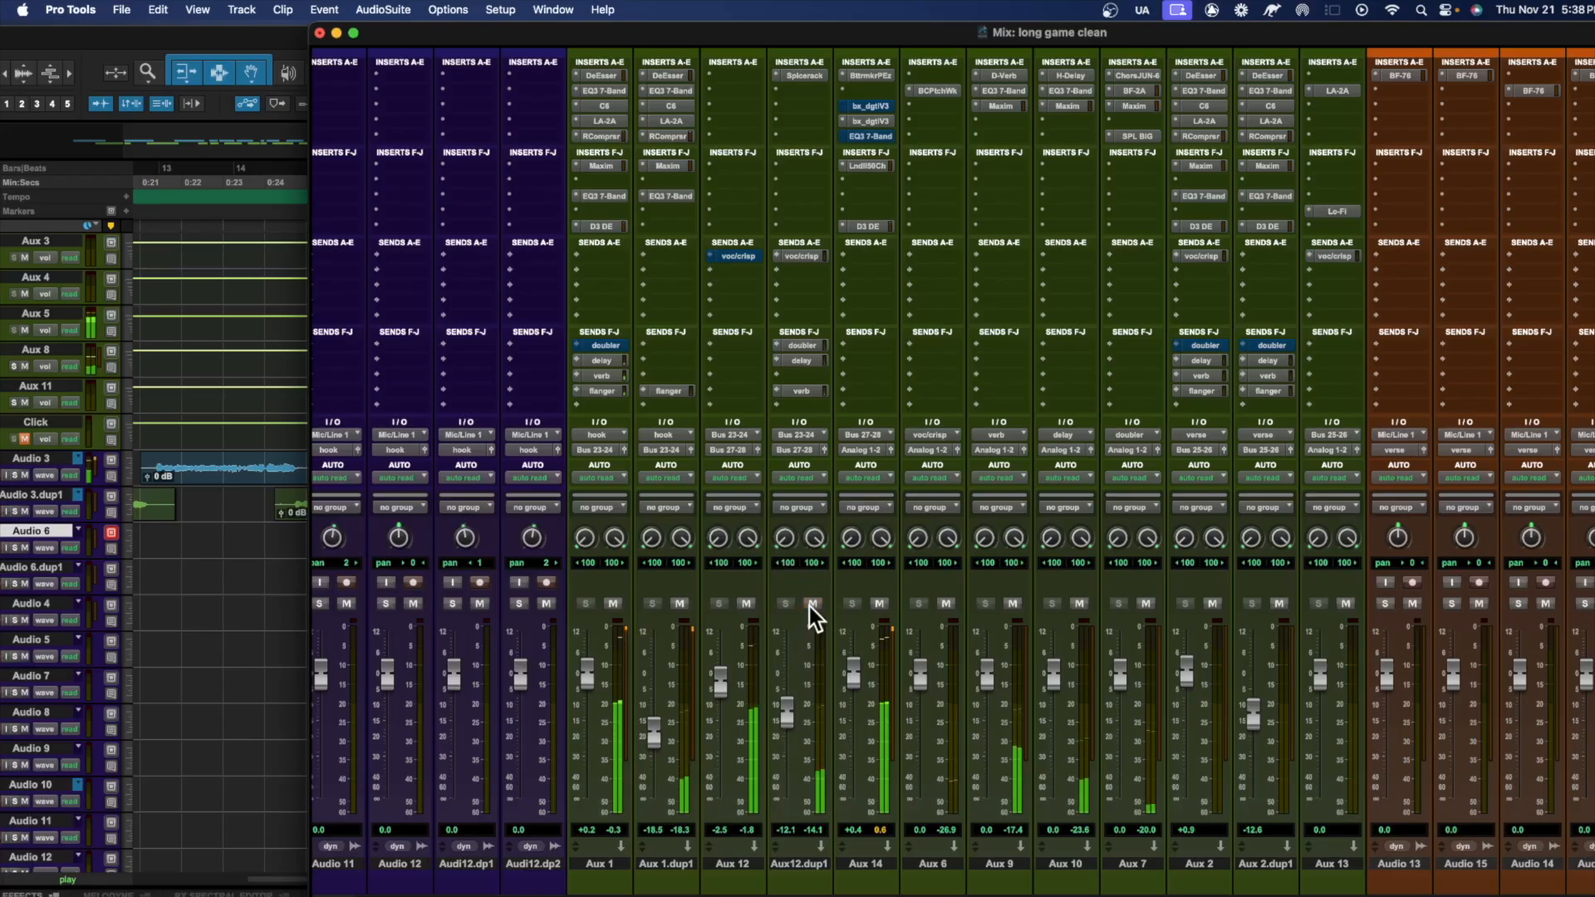
# Lower the Aux12.dup1 volume fader to -19.3 dB during playback and check the new level against the muted track
pyautogui.moveTo(793, 731)
pyautogui.mouseDown()
pyautogui.moveTo(800, 806)
pyautogui.moveTo(787, 737)
pyautogui.mouseUp()
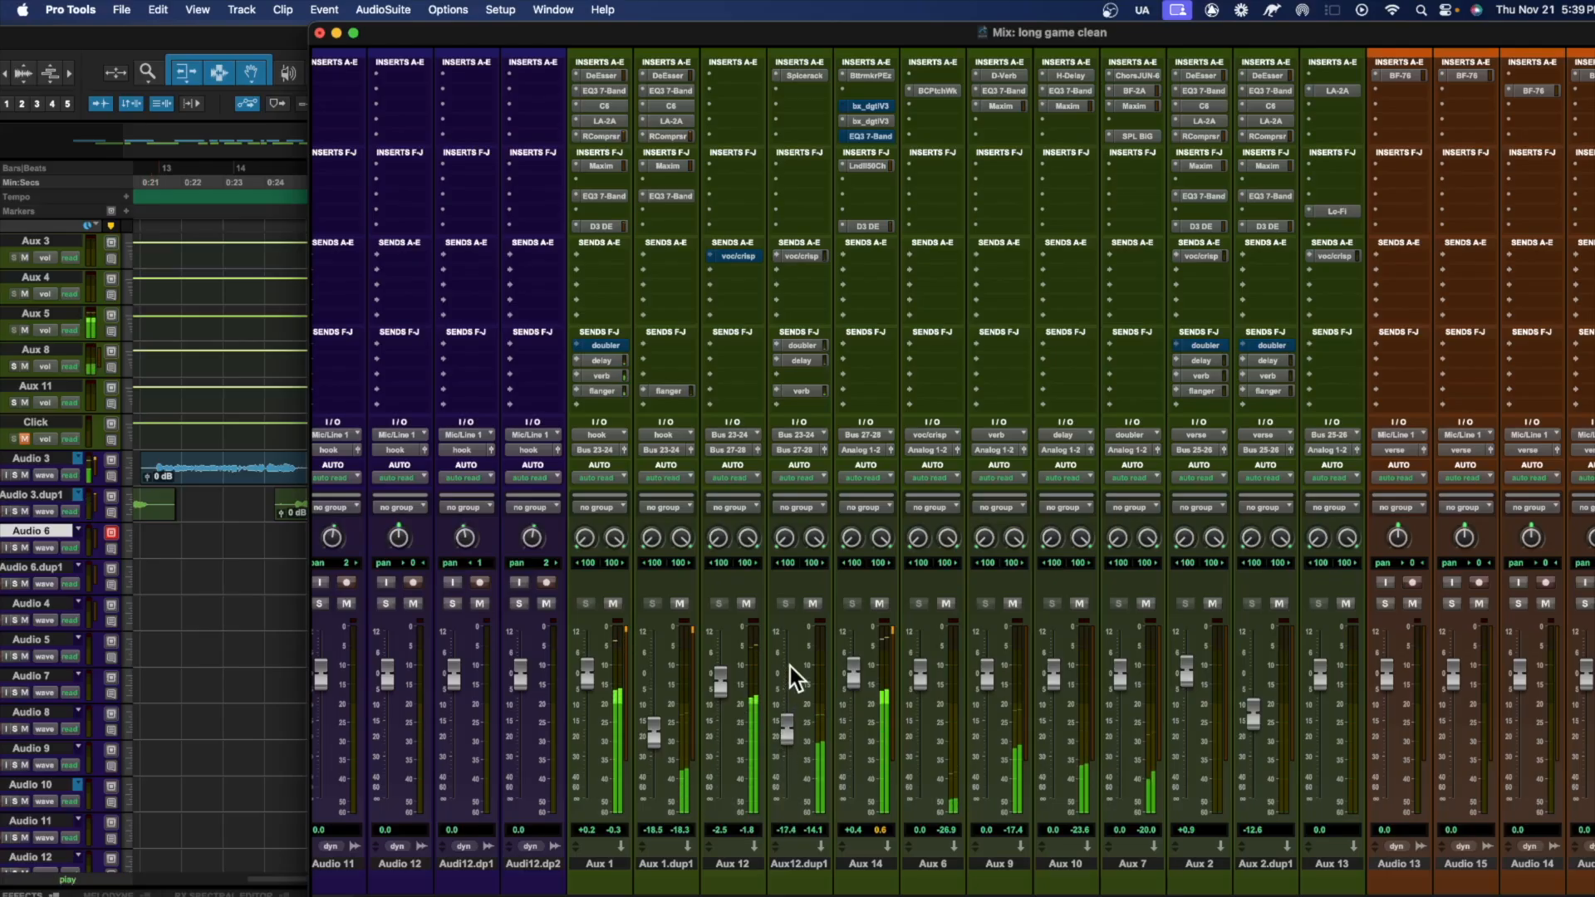
pyautogui.moveTo(795, 731)
pyautogui.mouseDown()
pyautogui.moveTo(799, 785)
pyautogui.moveTo(790, 739)
pyautogui.mouseUp()
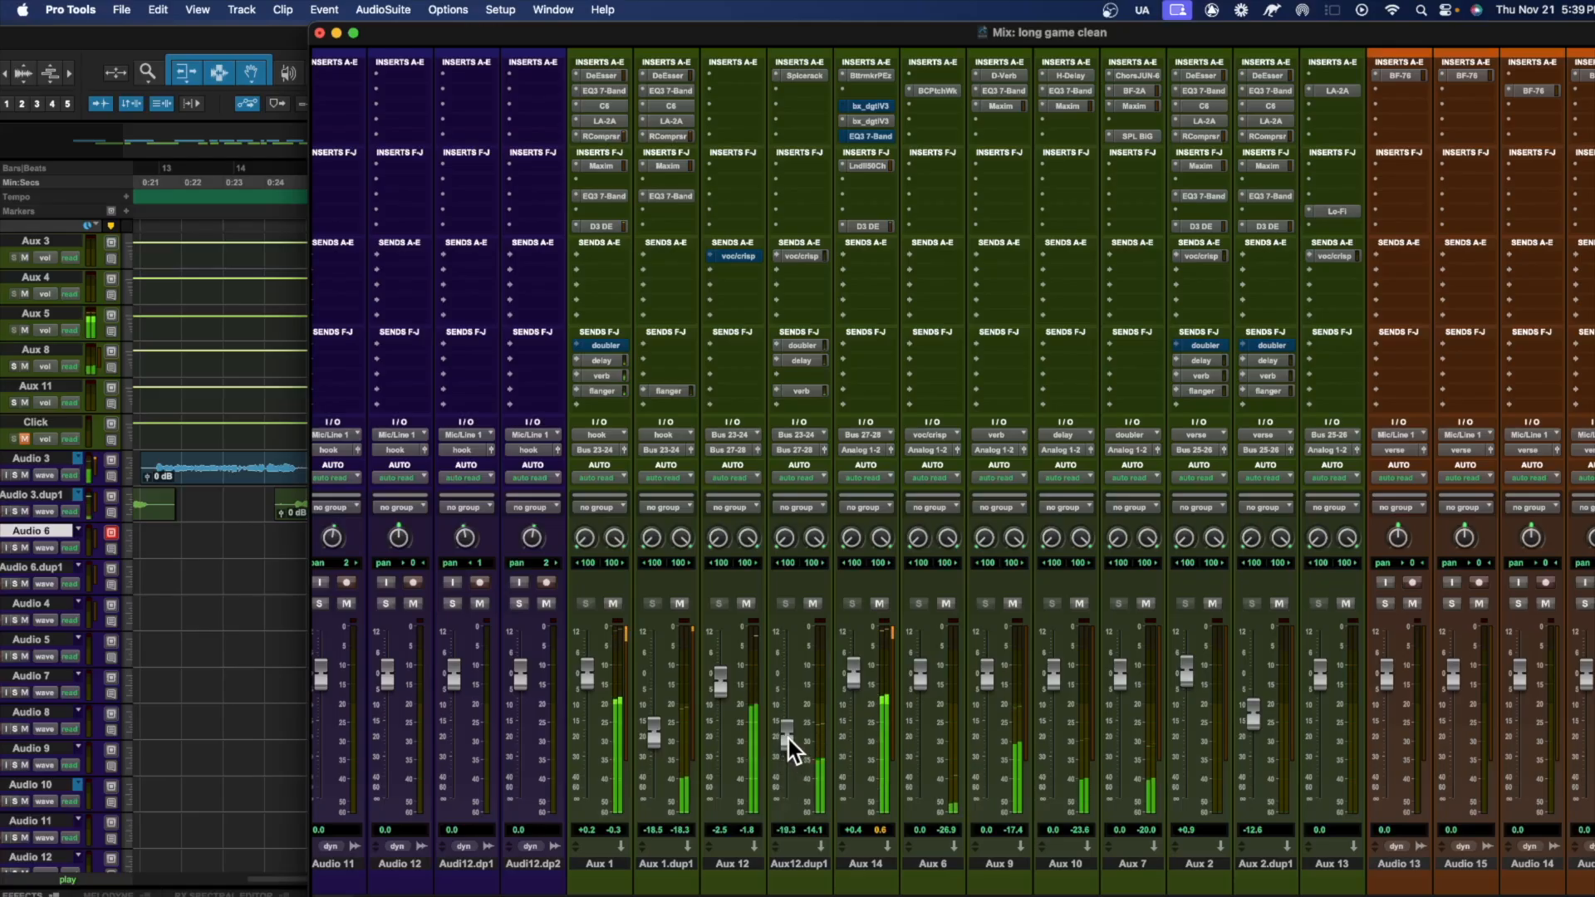
pyautogui.click(816, 605)
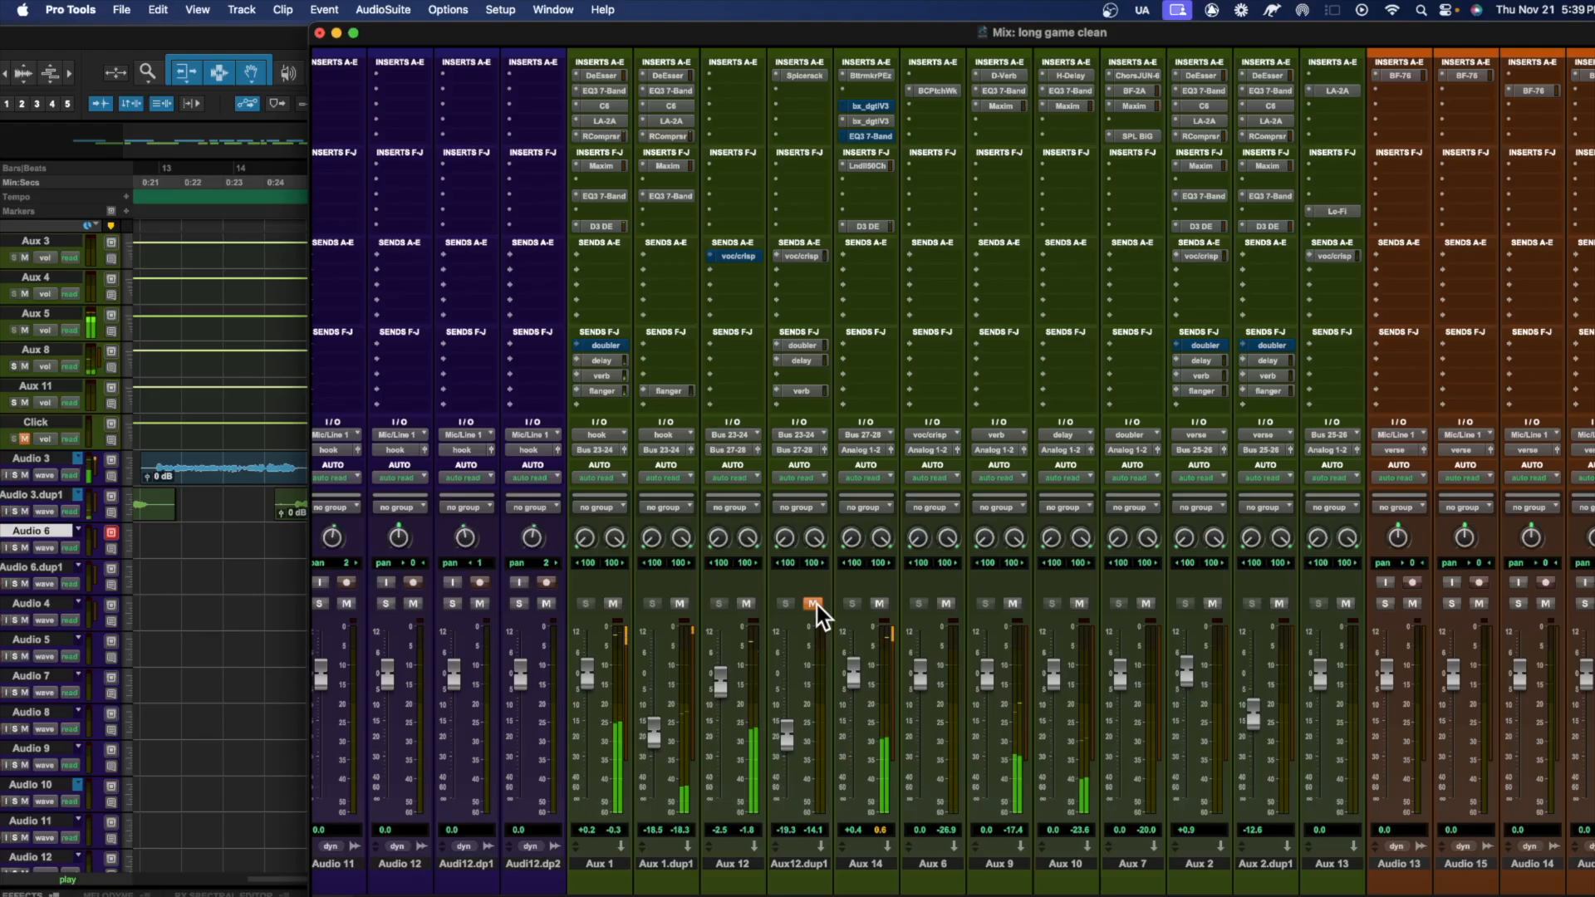
pyautogui.click(816, 605)
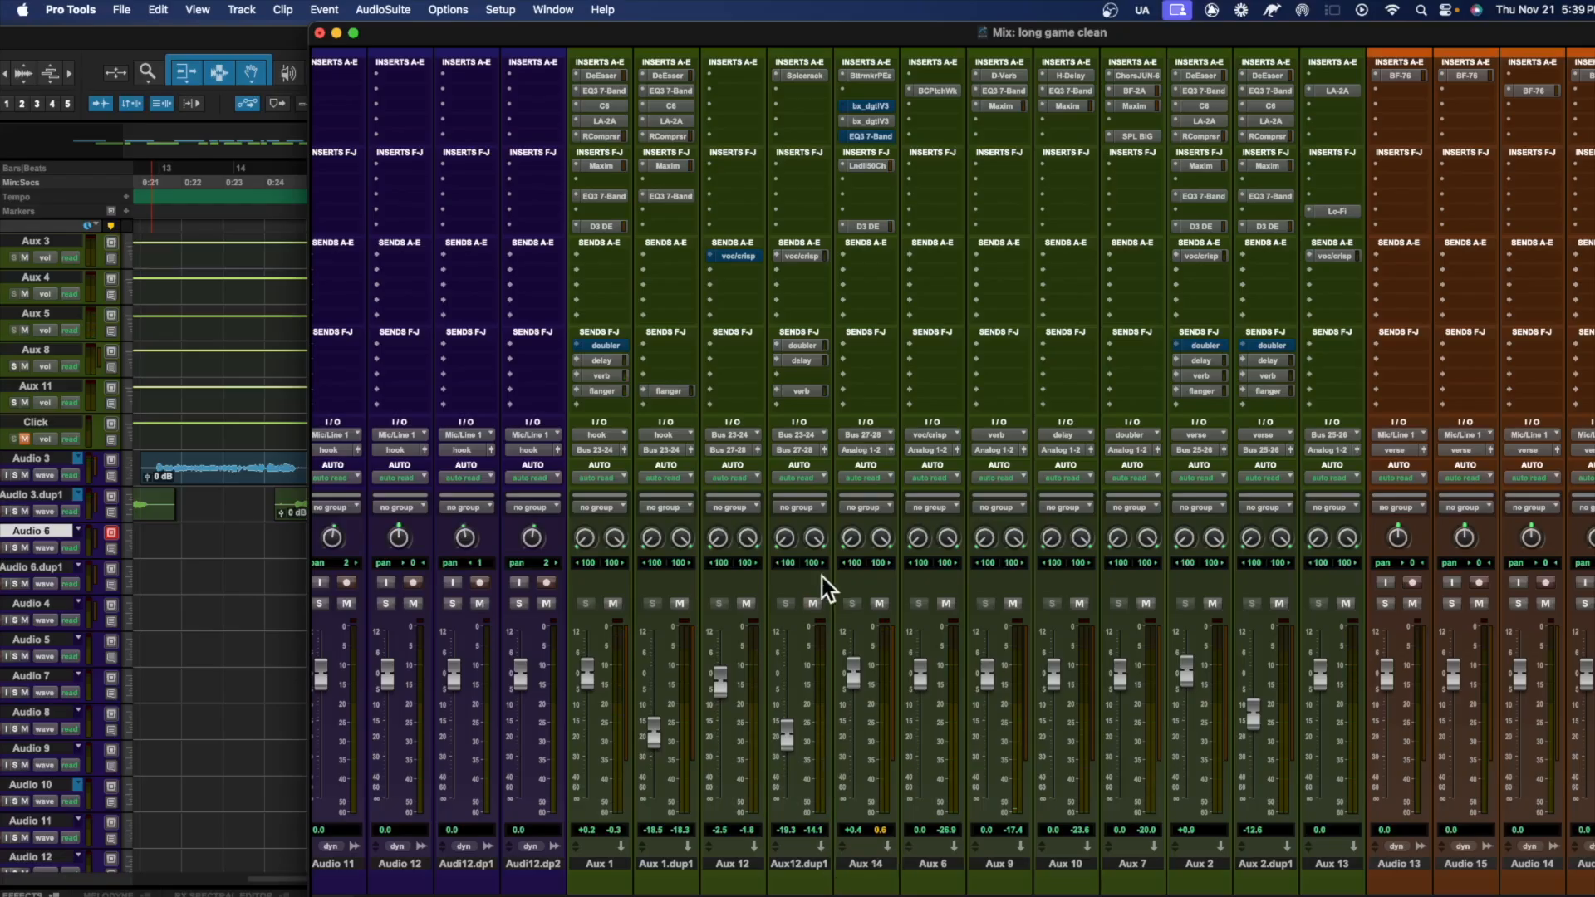
# Replay the vocals twice, muting and unmuting Aux12.dup1 to judge its contribution at the lowered level
pyautogui.press('space')
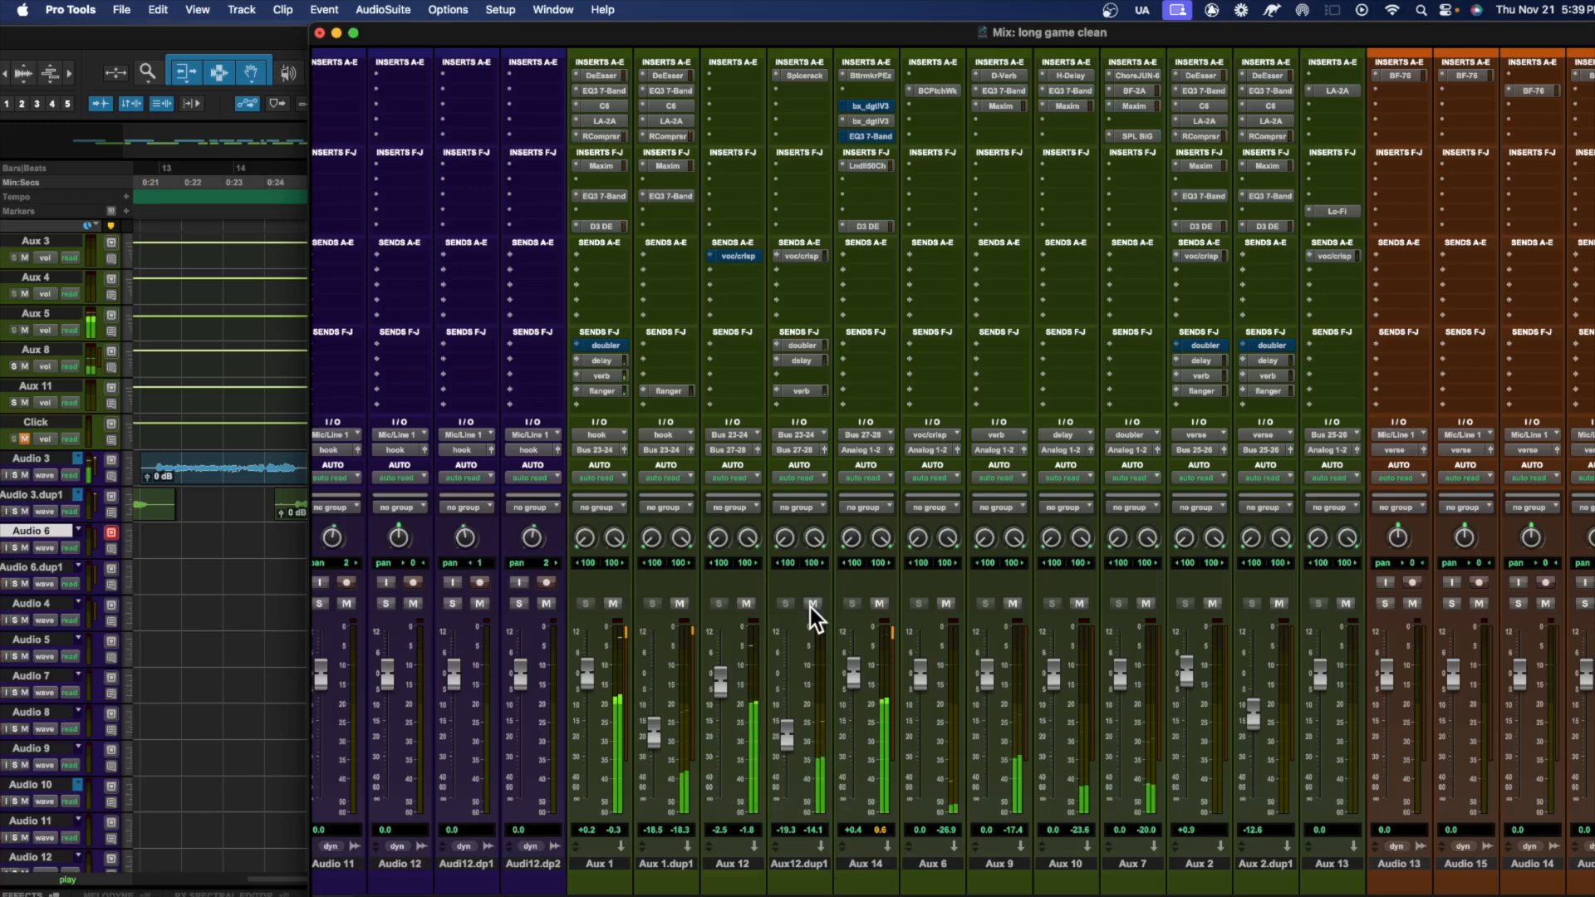
pyautogui.click(812, 604)
pyautogui.click(812, 604)
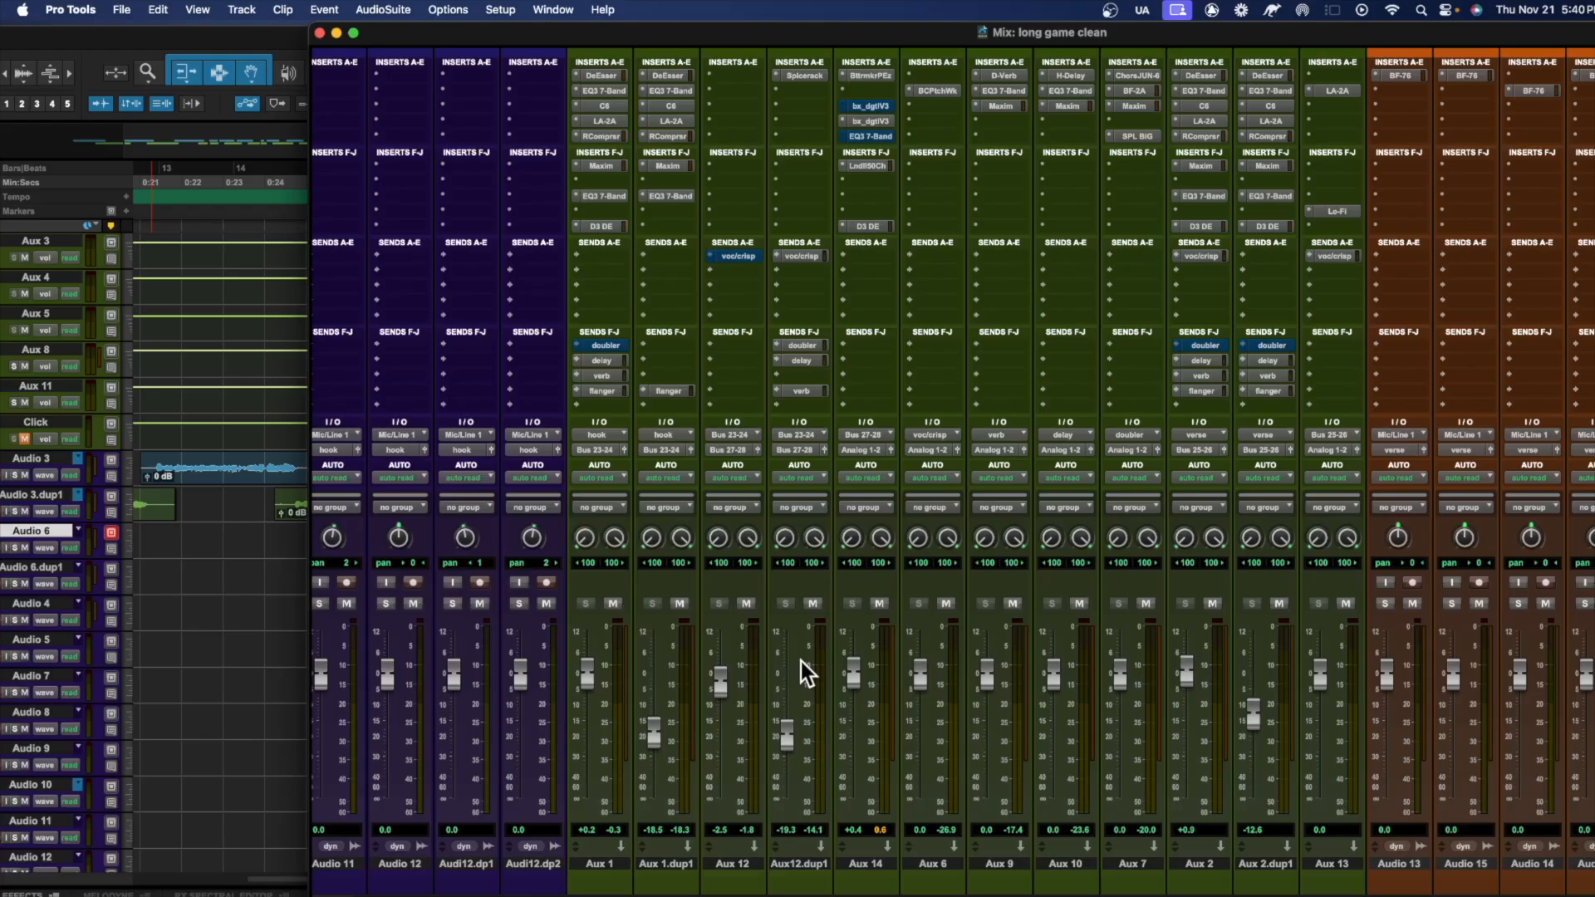
pyautogui.press('space')
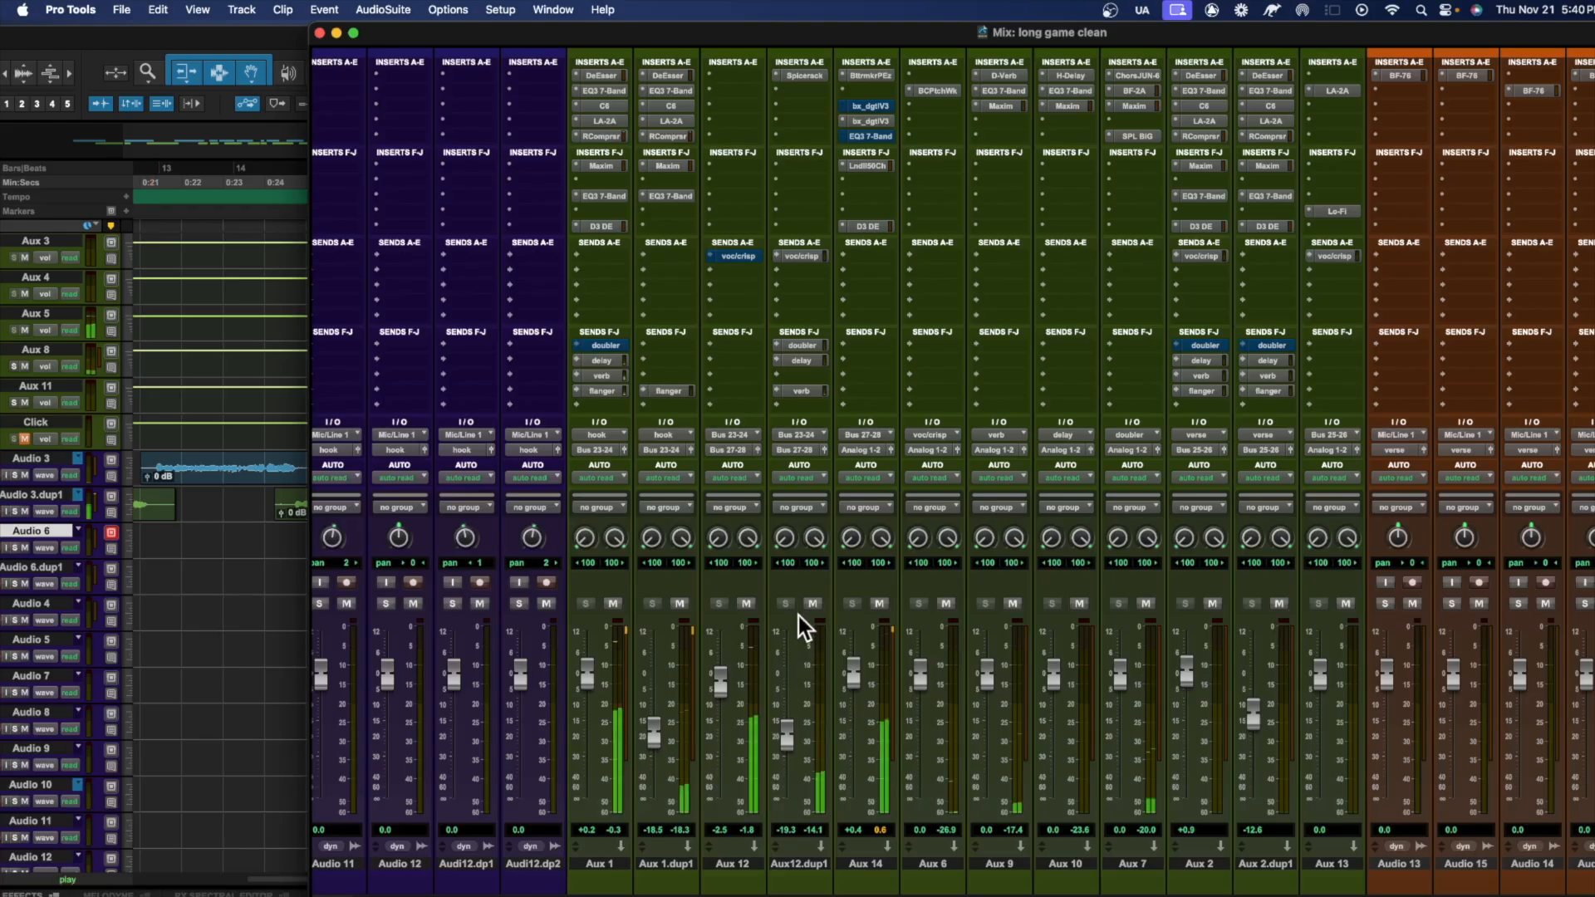
pyautogui.click(814, 609)
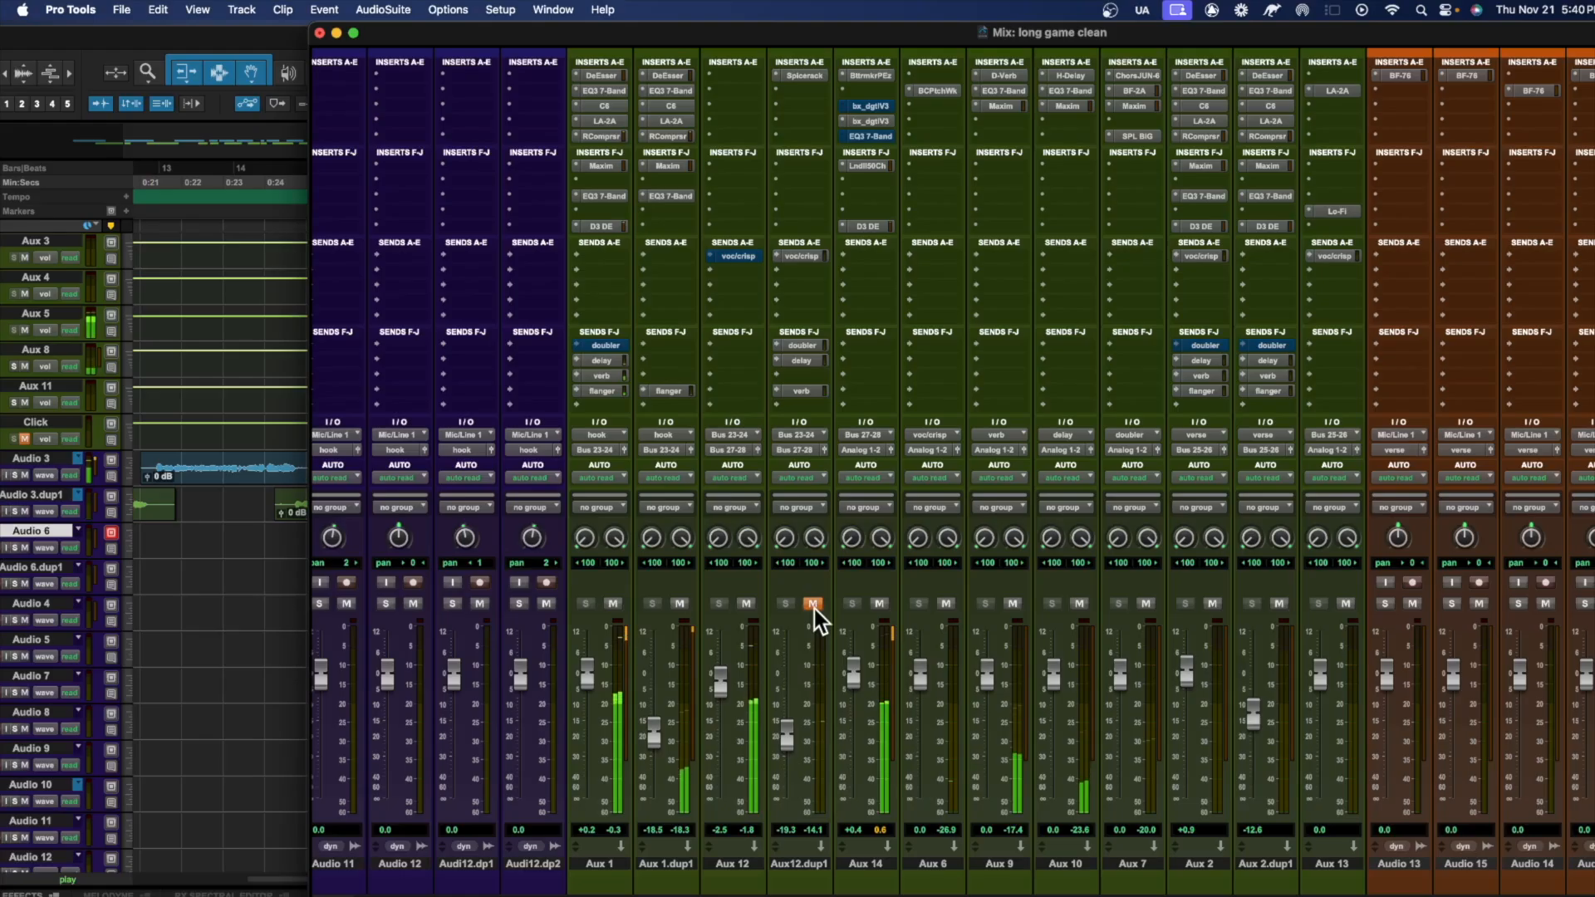
pyautogui.click(814, 610)
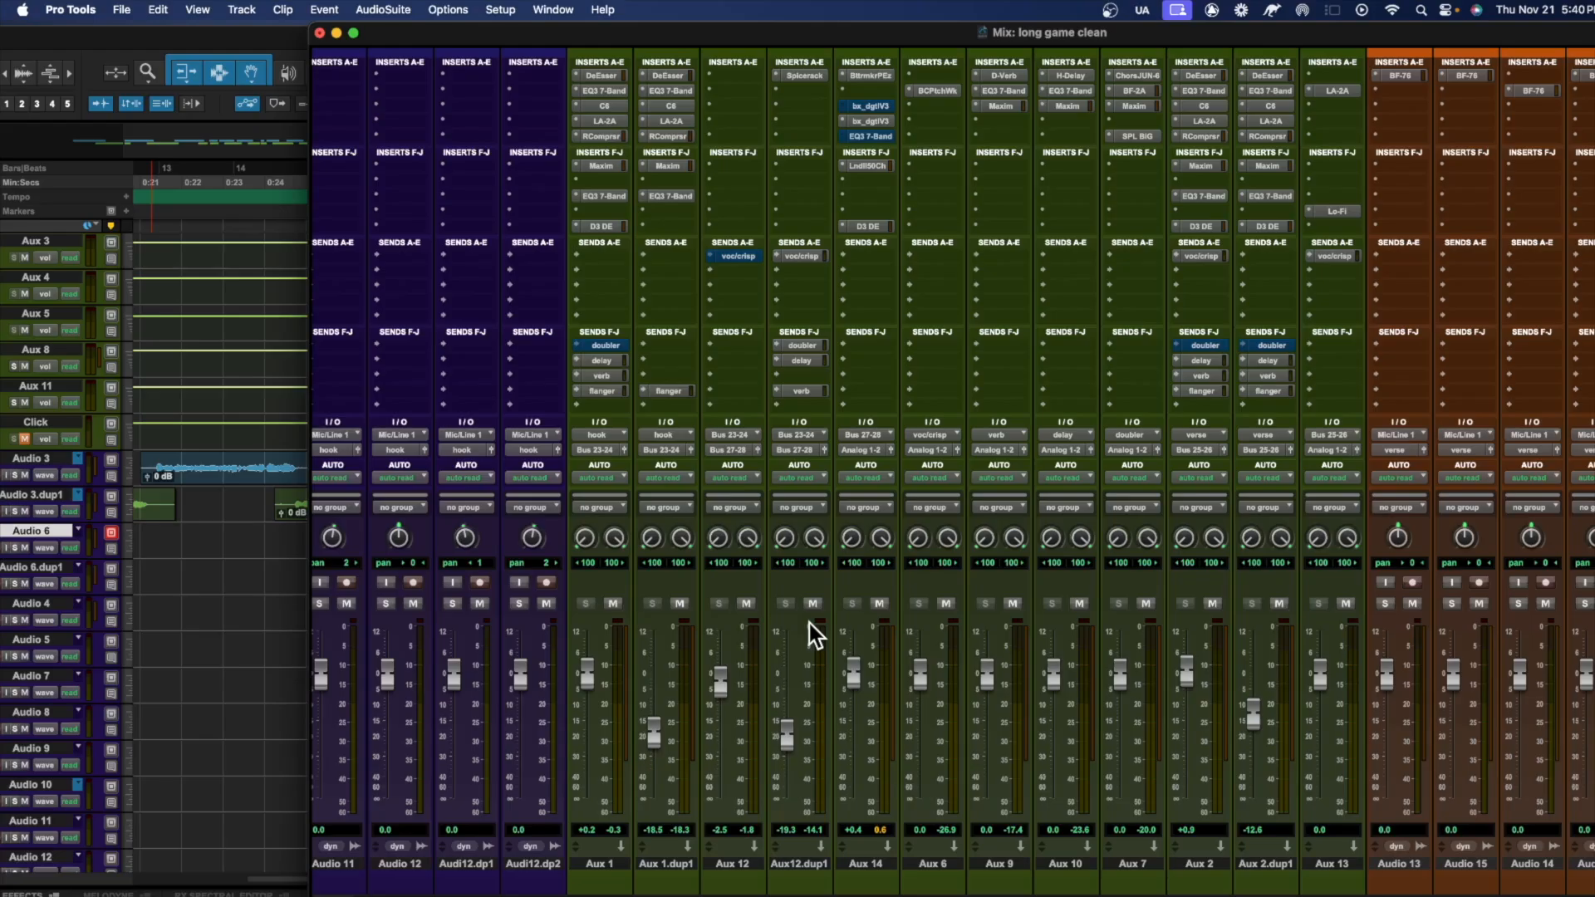
# Repeat the mute comparison of Aux12.dup1 over further playback passes, leave the track unmuted and stop playback
pyautogui.press('space')
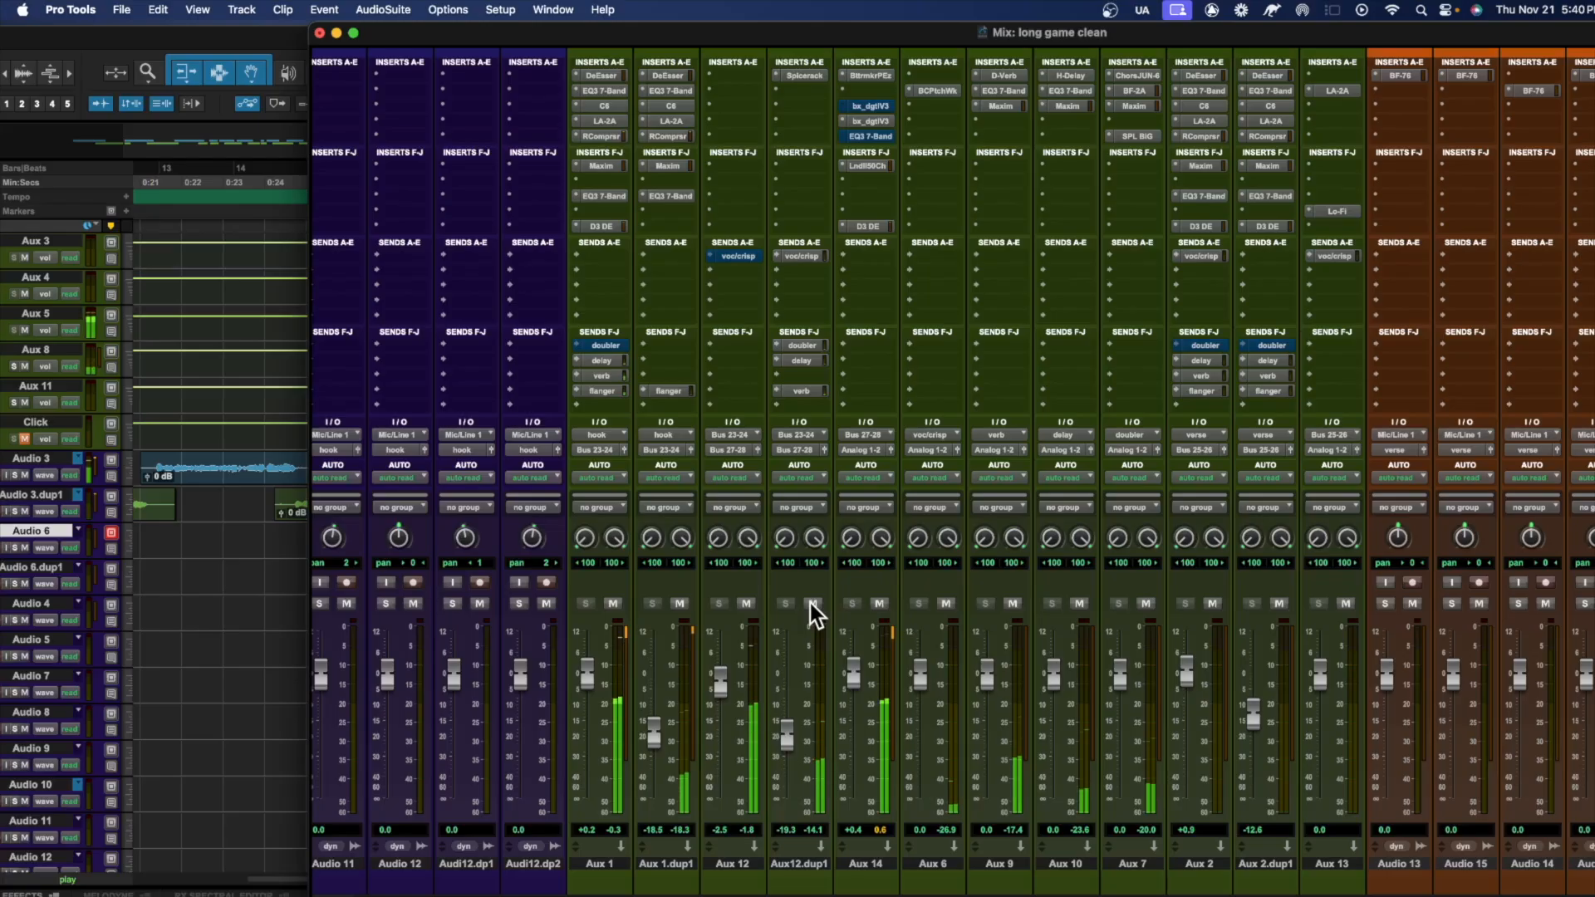
pyautogui.click(811, 603)
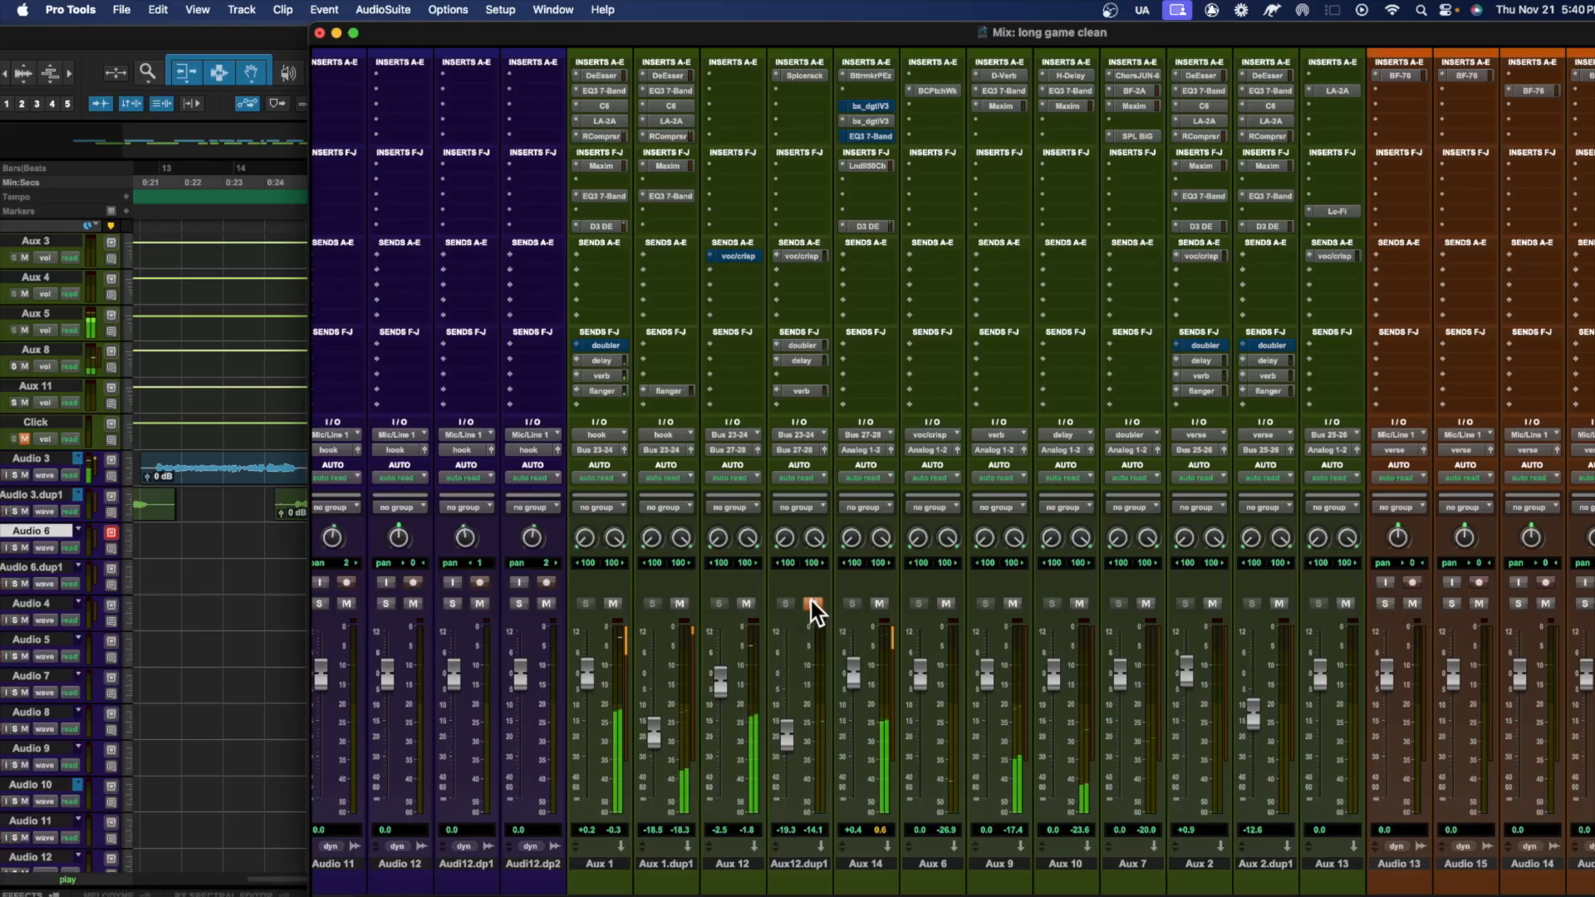
pyautogui.click(811, 603)
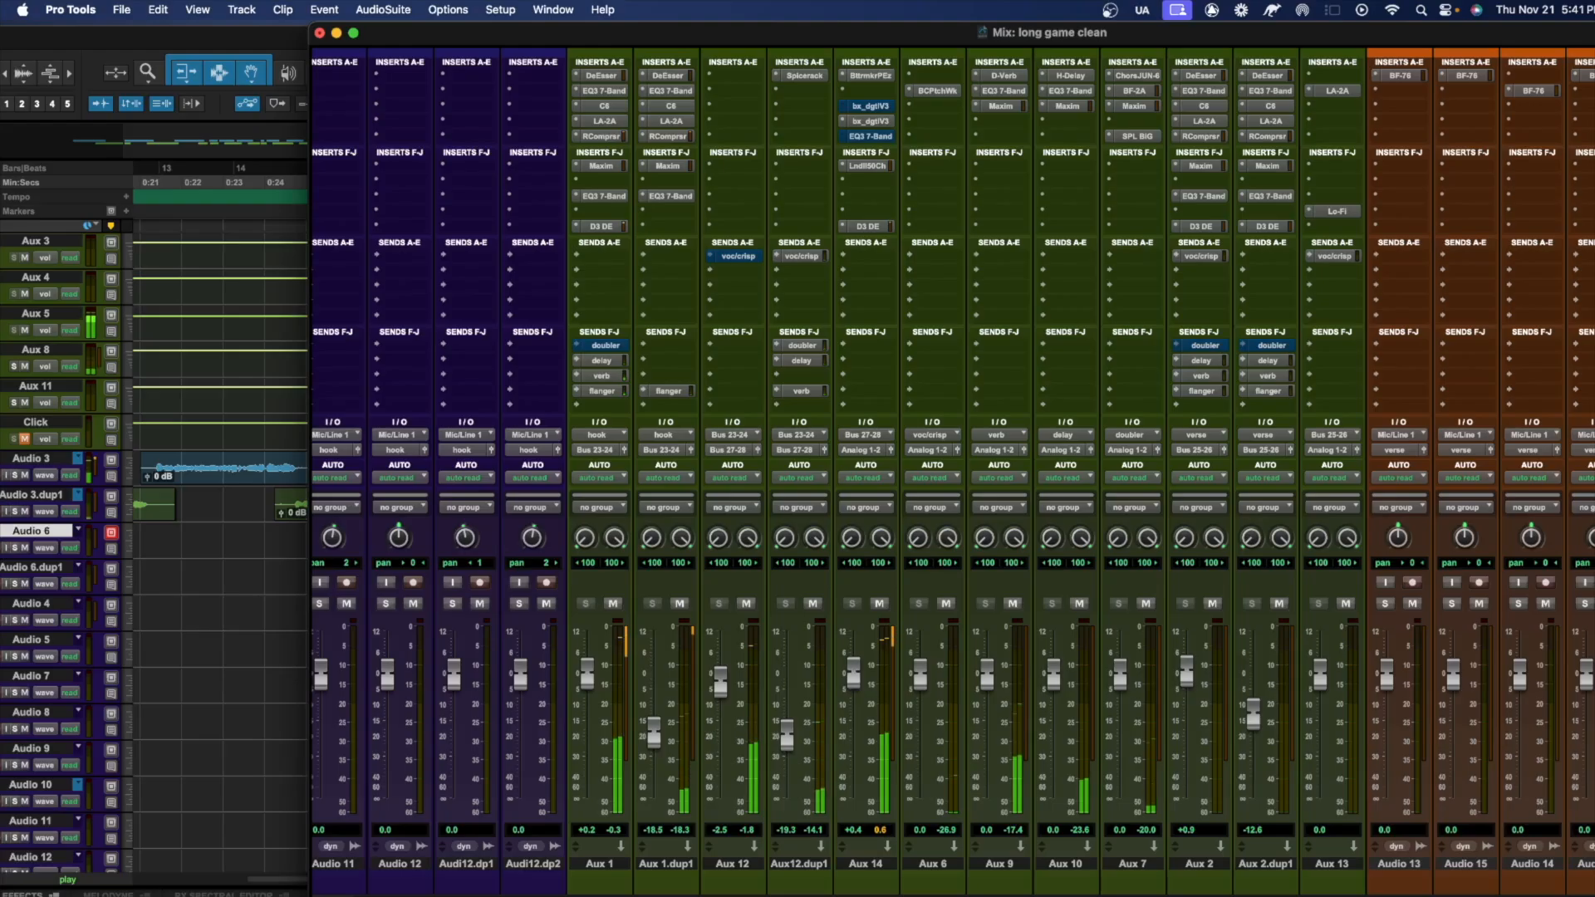
pyautogui.click(814, 605)
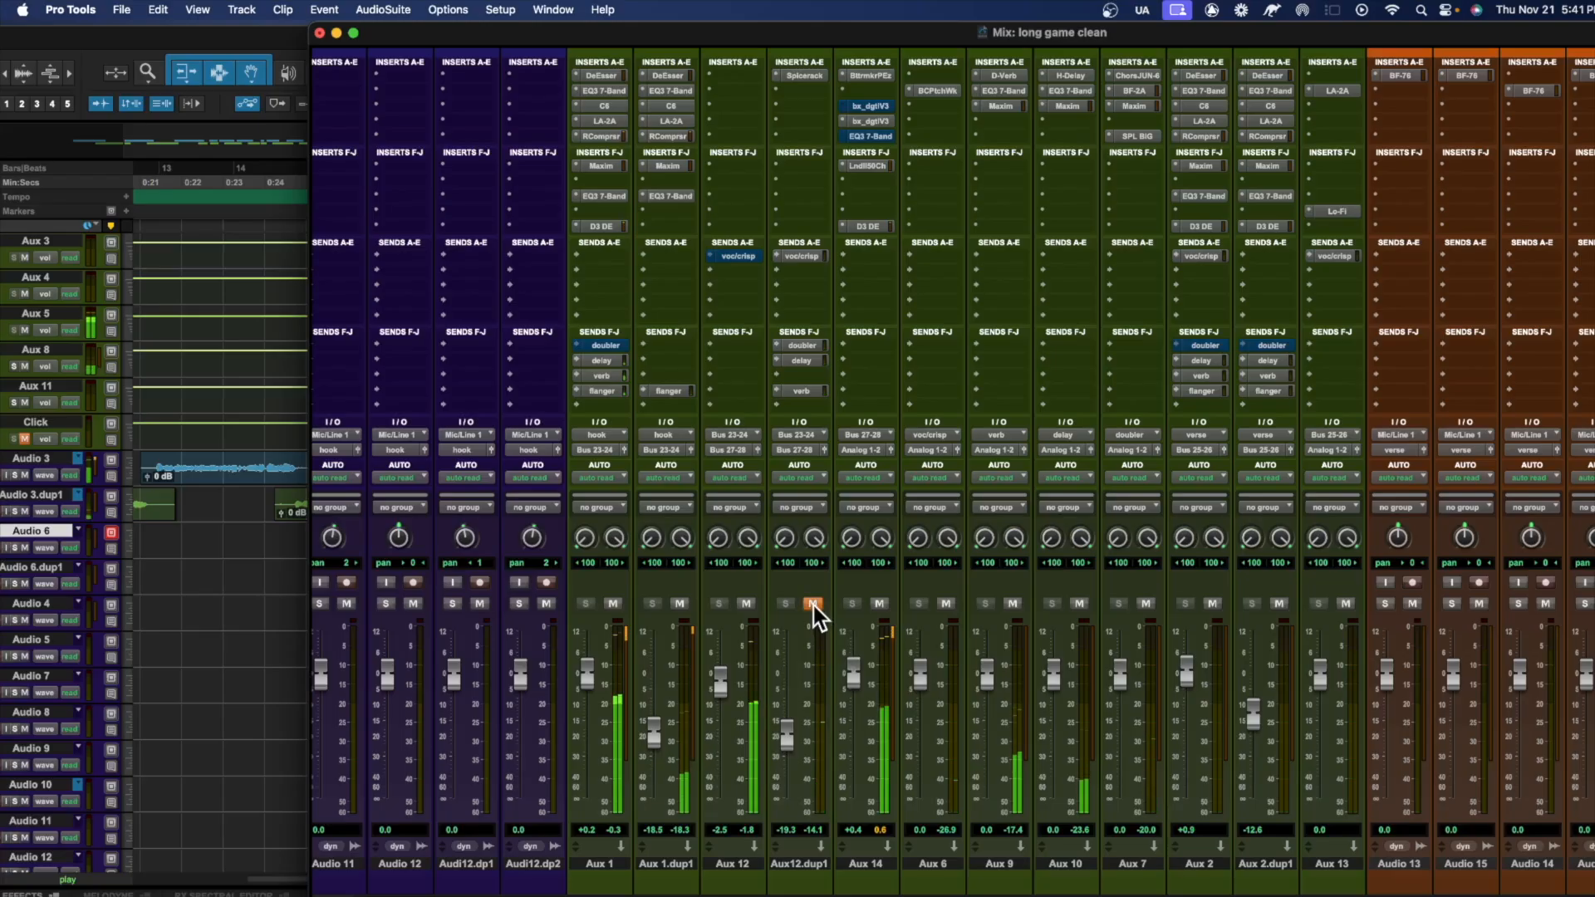
pyautogui.click(815, 606)
pyautogui.press('space')
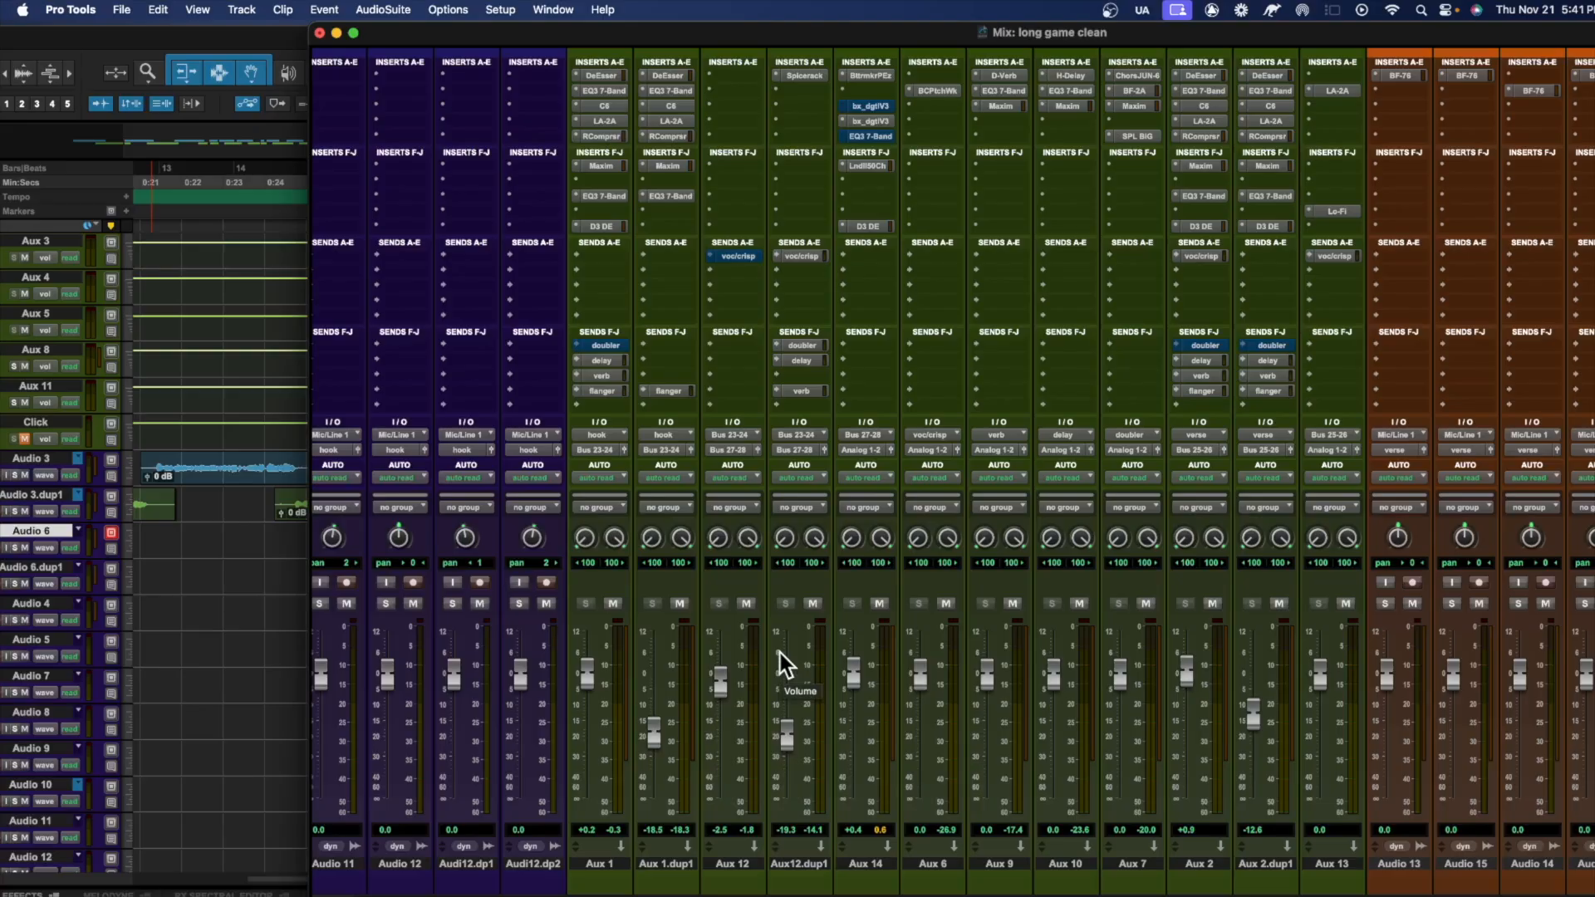
pyautogui.press('space')
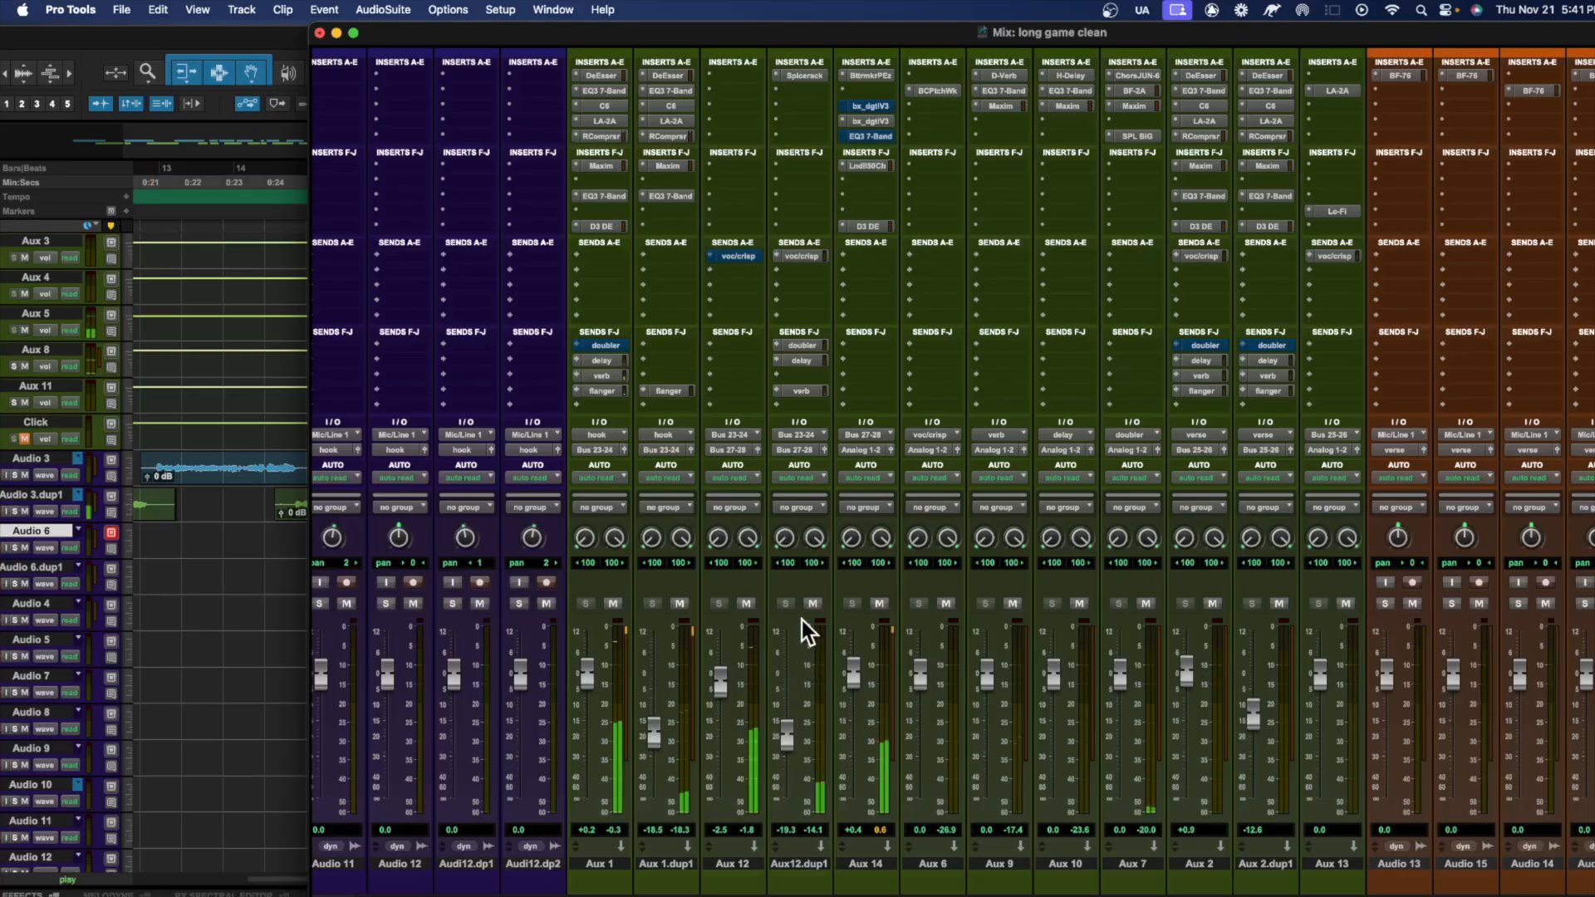
pyautogui.click(811, 604)
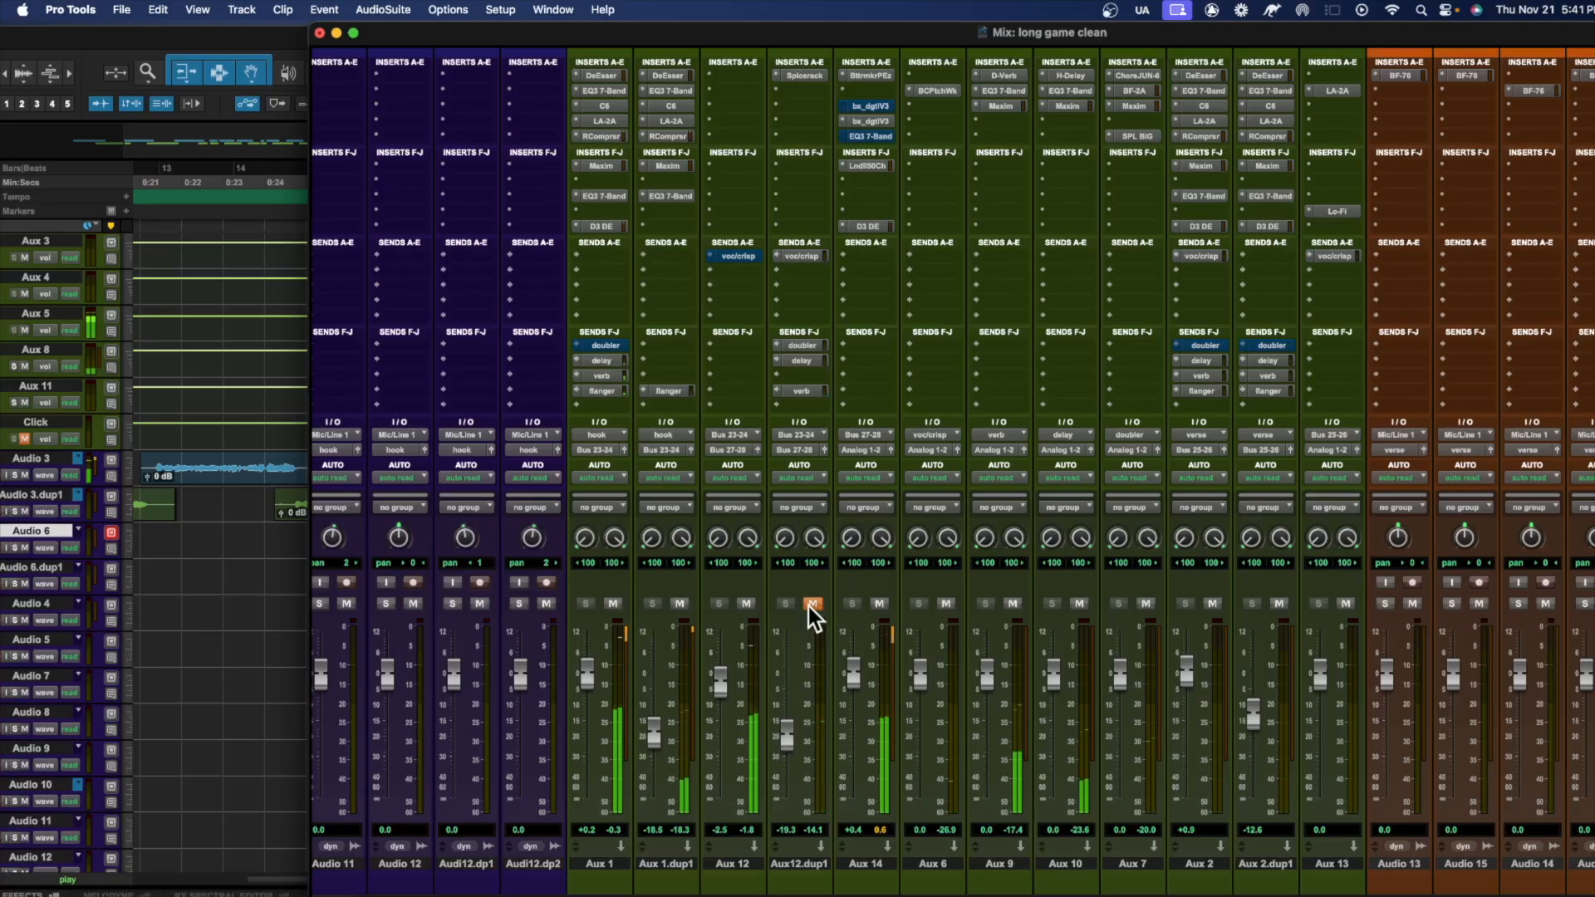
pyautogui.click(811, 604)
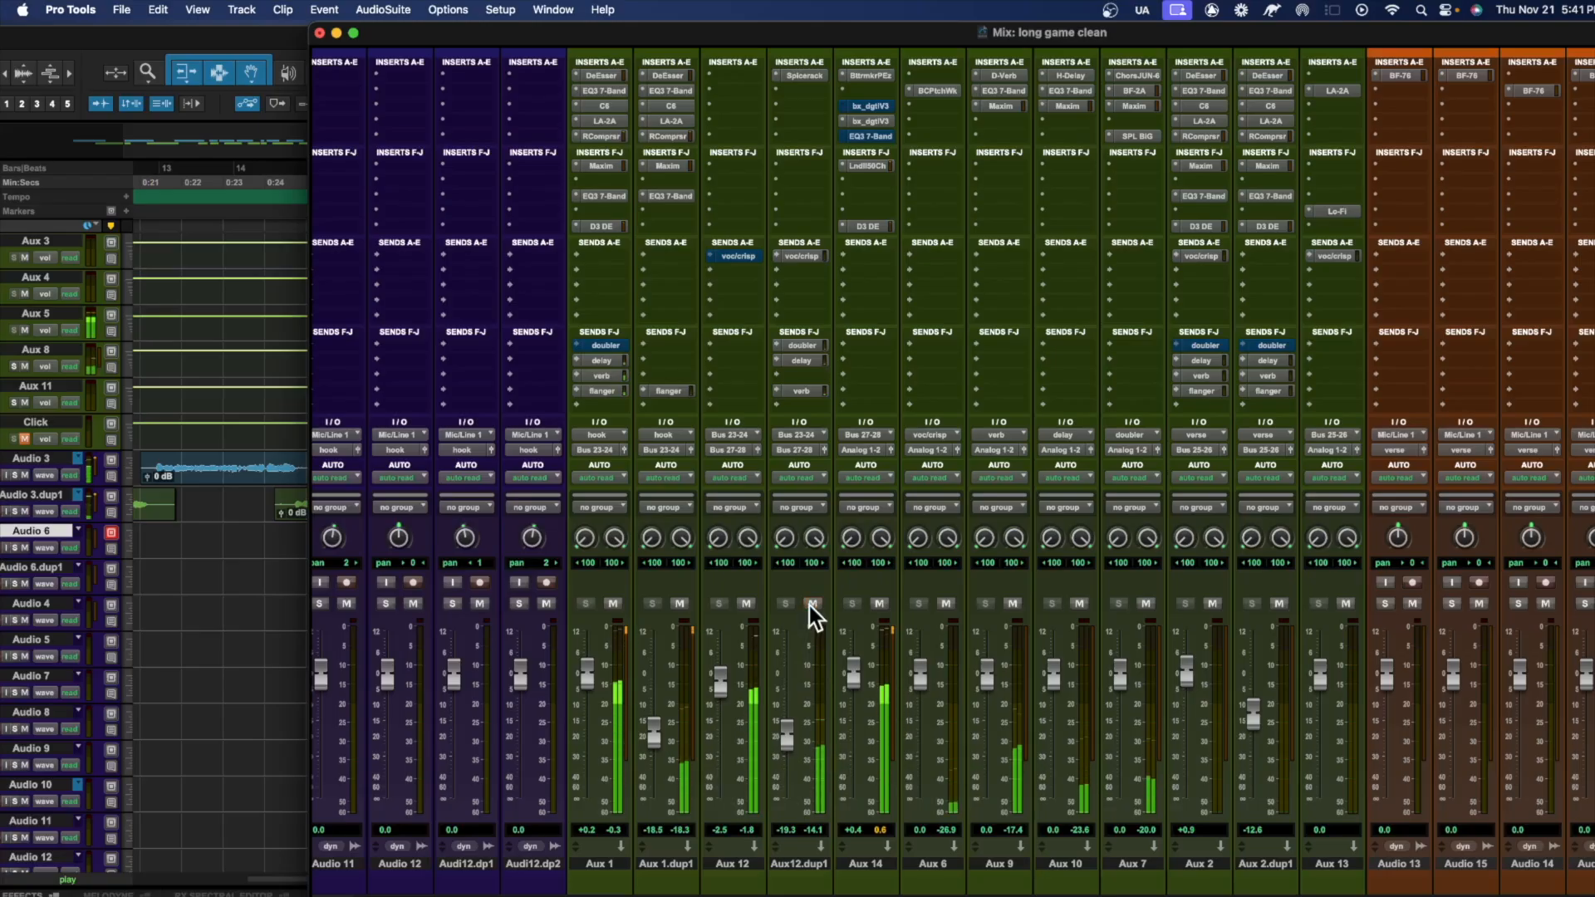
pyautogui.press('space')
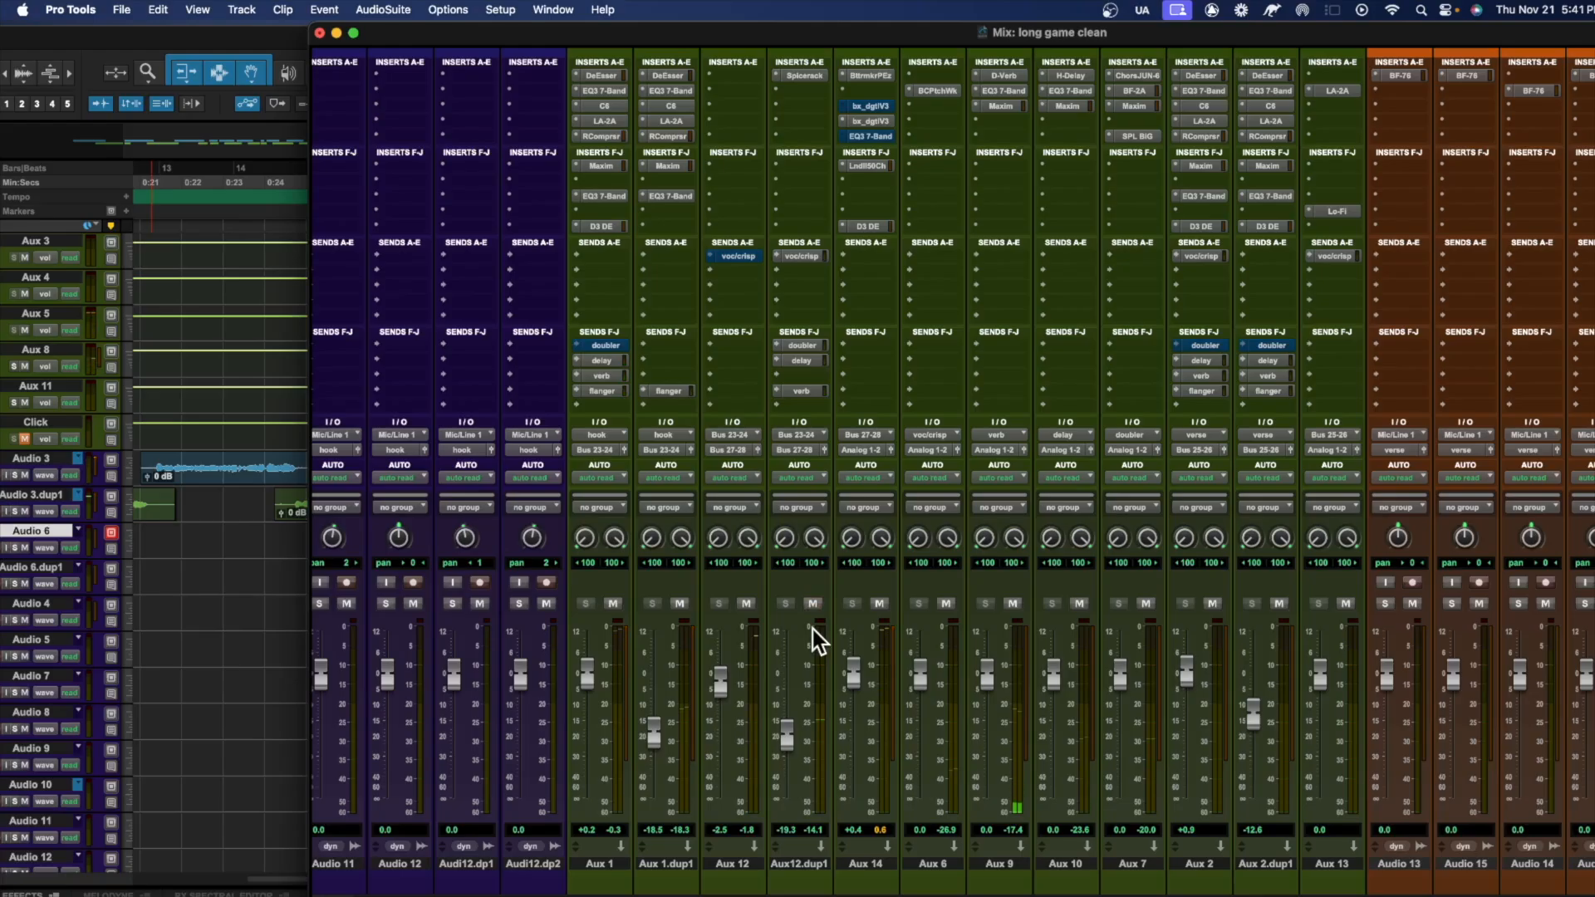
# Play the vocals with the Aux 1.dup1 track muted and unmuted to hear its effect, and leave it unmuted
pyautogui.press('space')
pyautogui.click(679, 604)
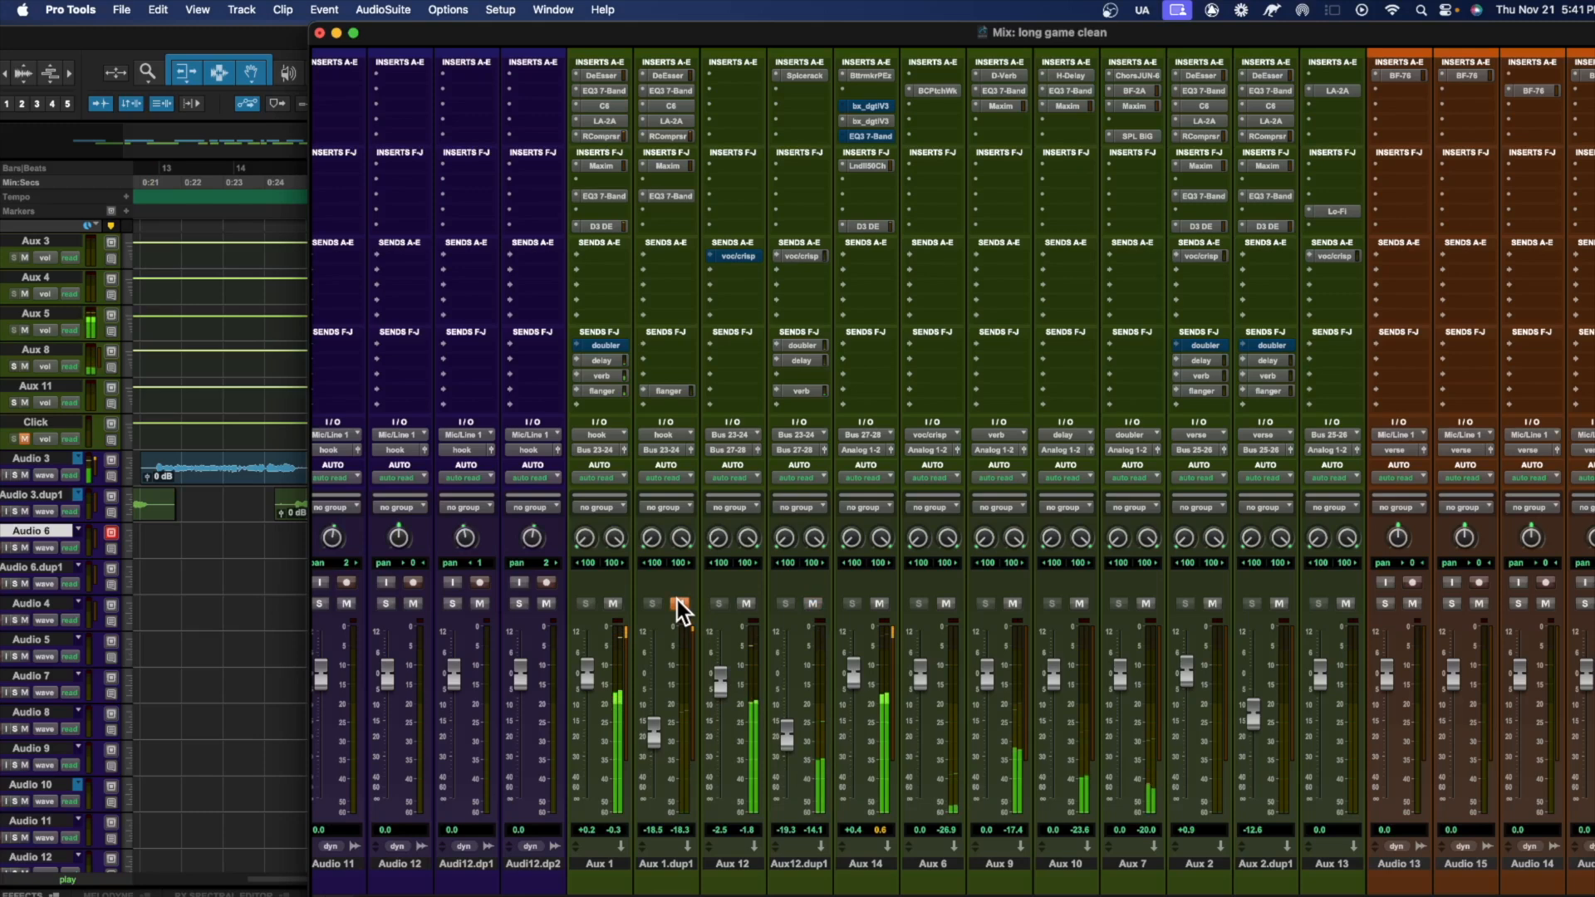
pyautogui.click(678, 604)
pyautogui.press('space')
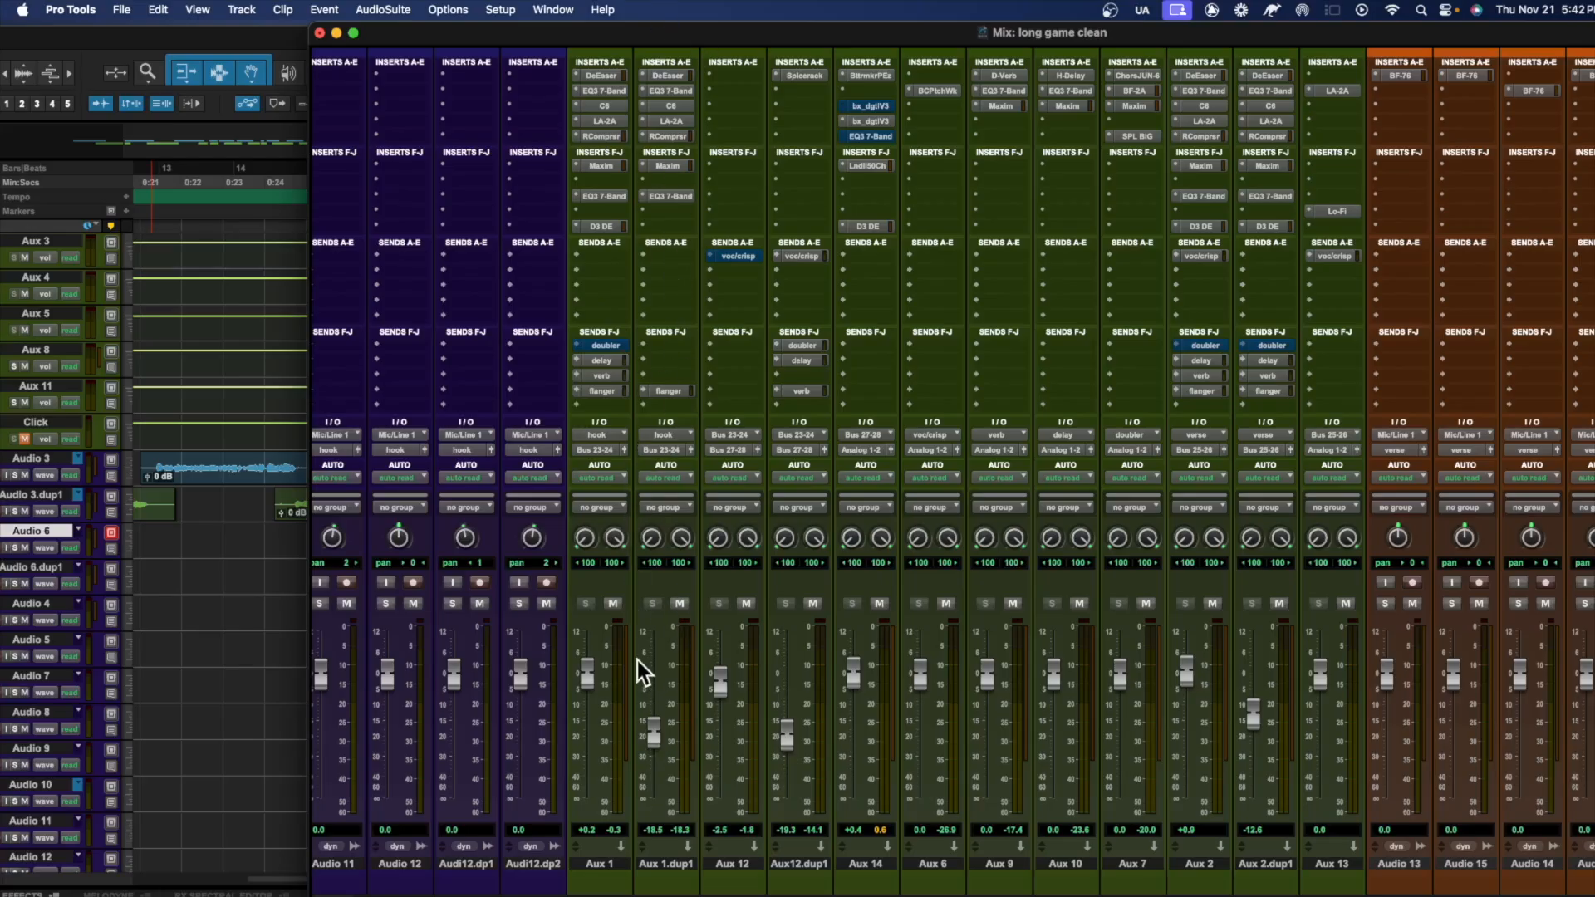
pyautogui.press('space')
pyautogui.click(679, 603)
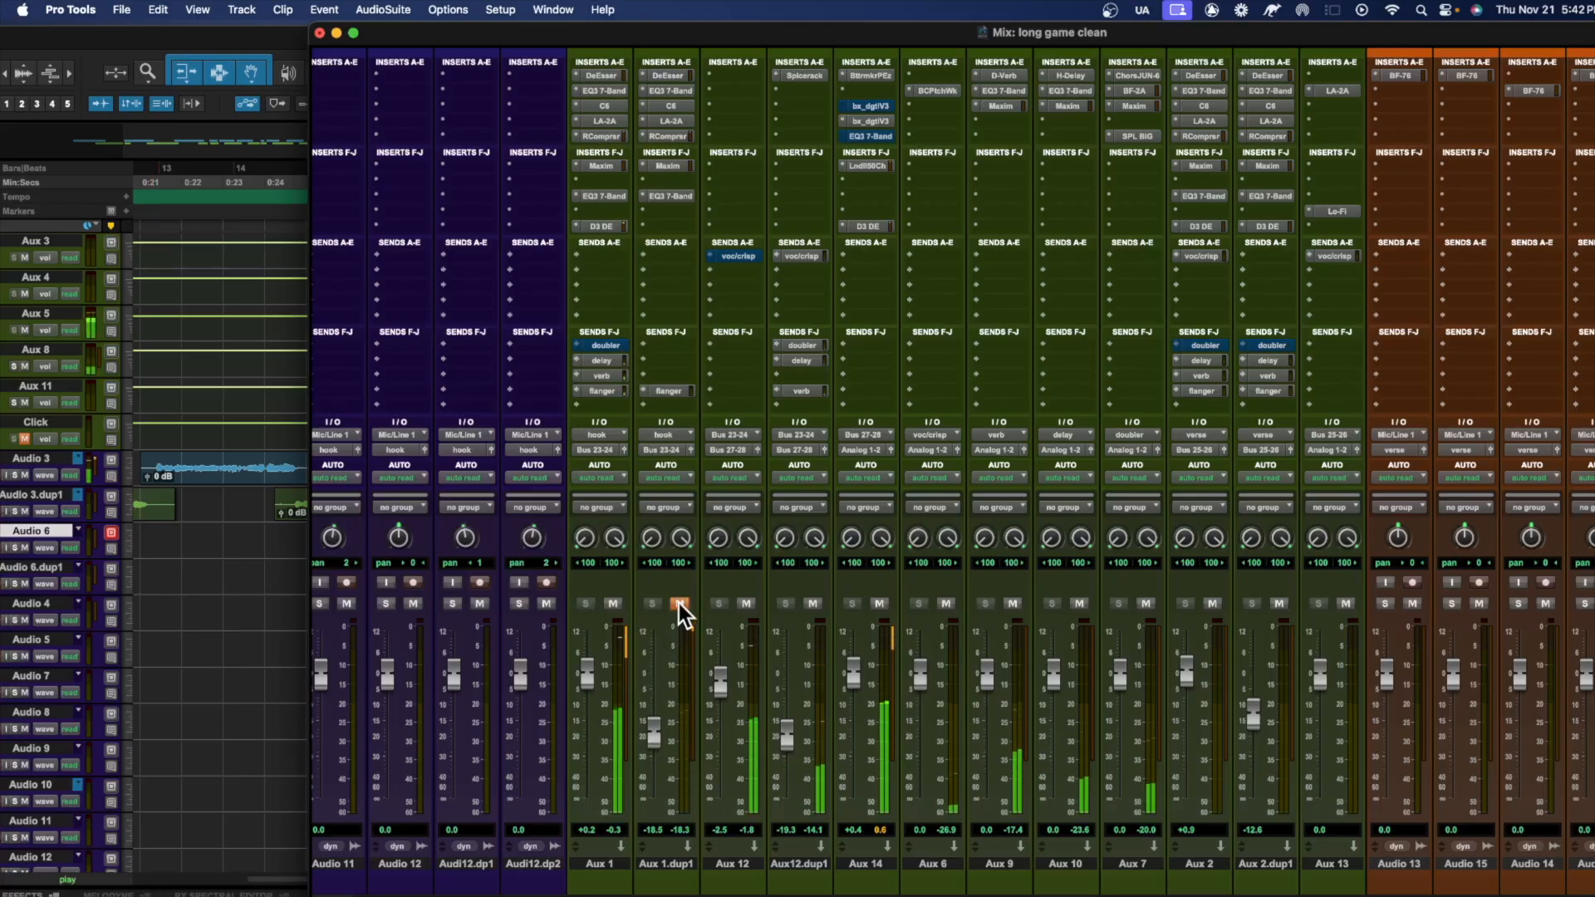
pyautogui.click(680, 603)
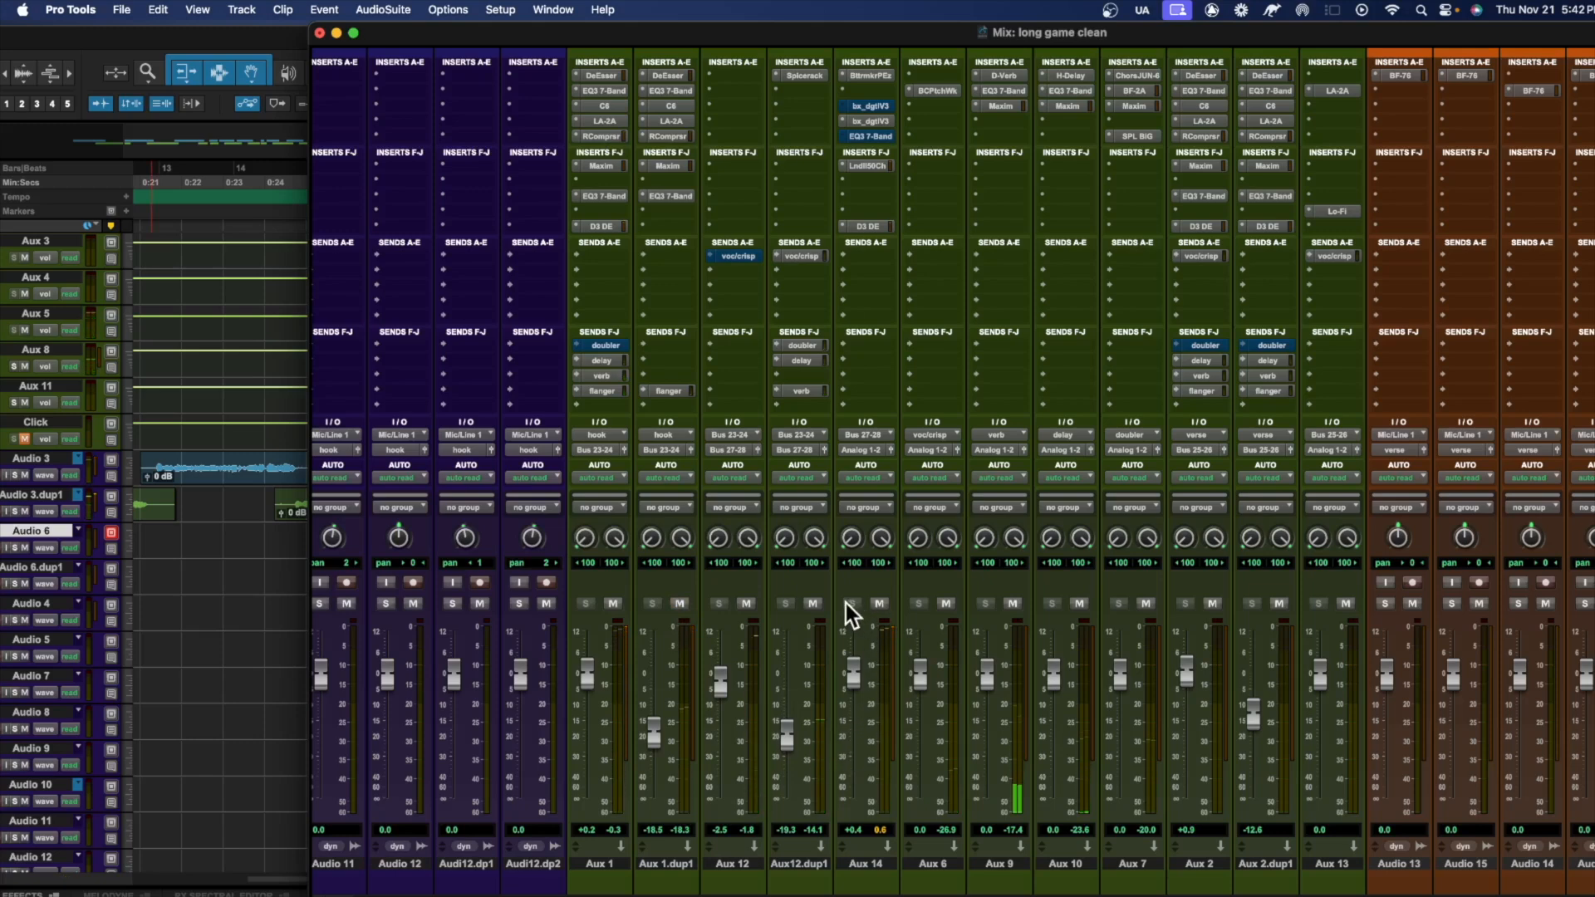
# Play the vocals with Aux12.dup1 and Aux 1.dup1 both muted, and bring both parallel tracks back in to compare
pyautogui.click(819, 605)
pyautogui.click(676, 605)
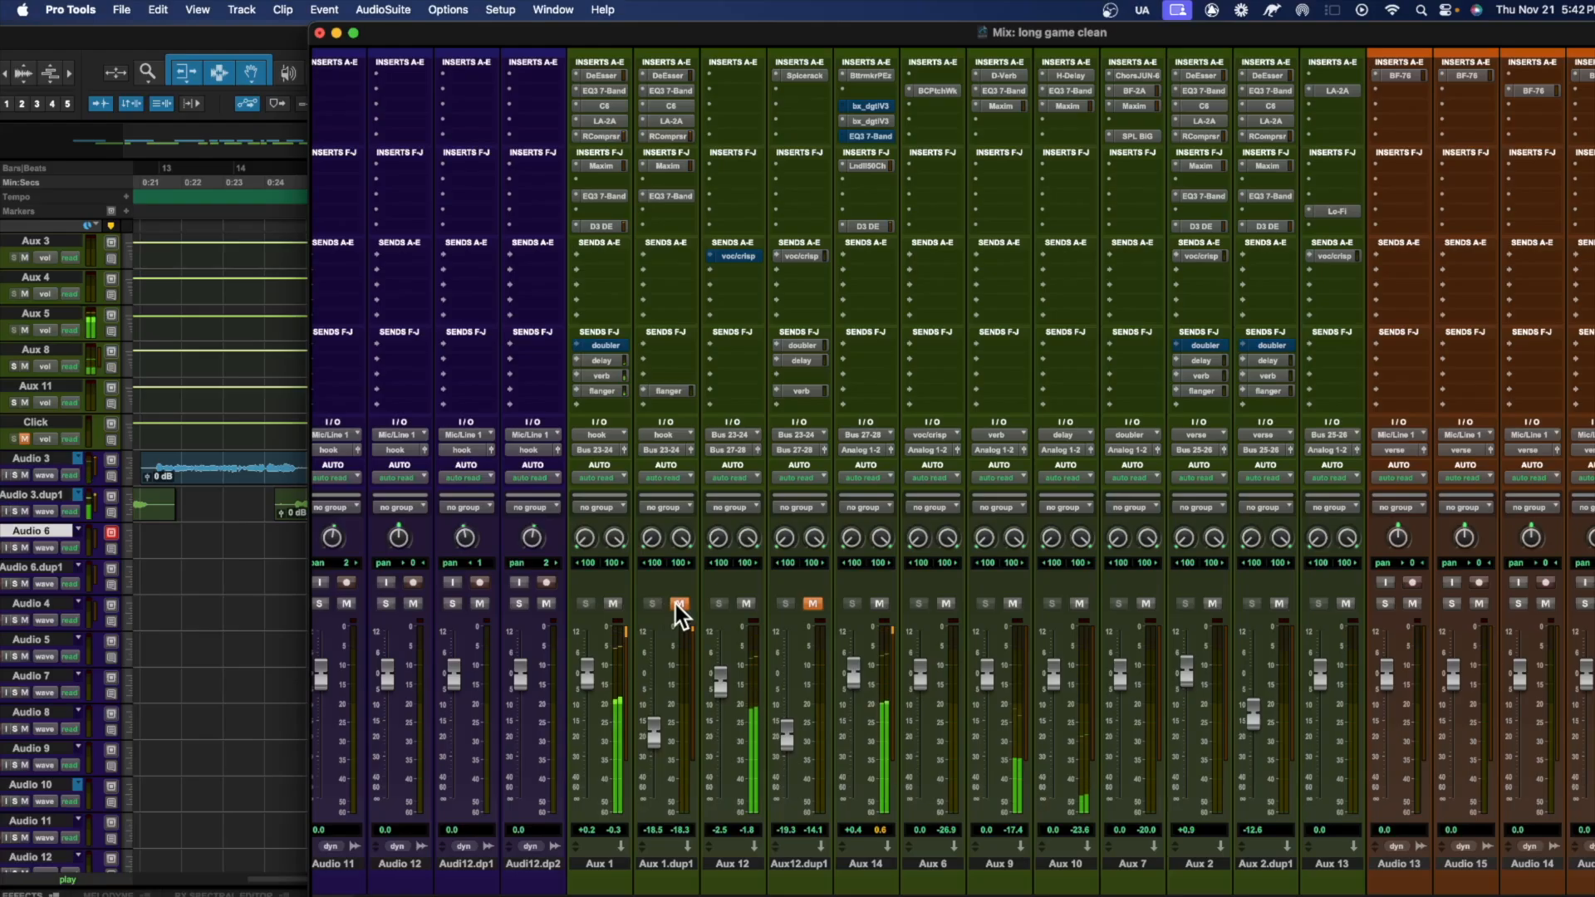
pyautogui.click(677, 605)
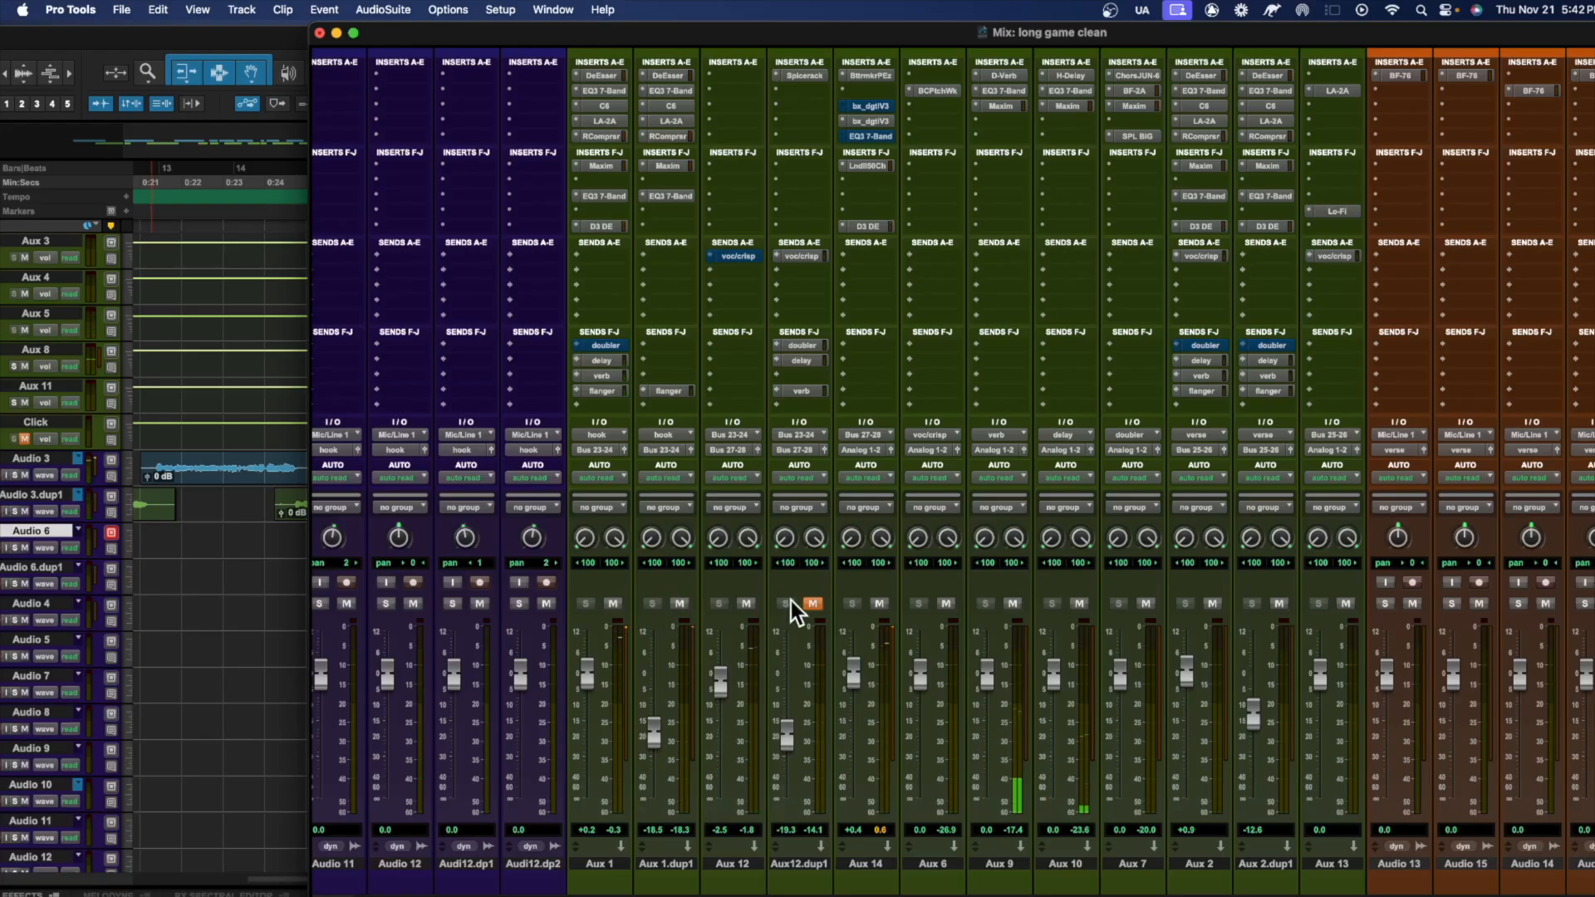
pyautogui.click(817, 605)
pyautogui.press('space')
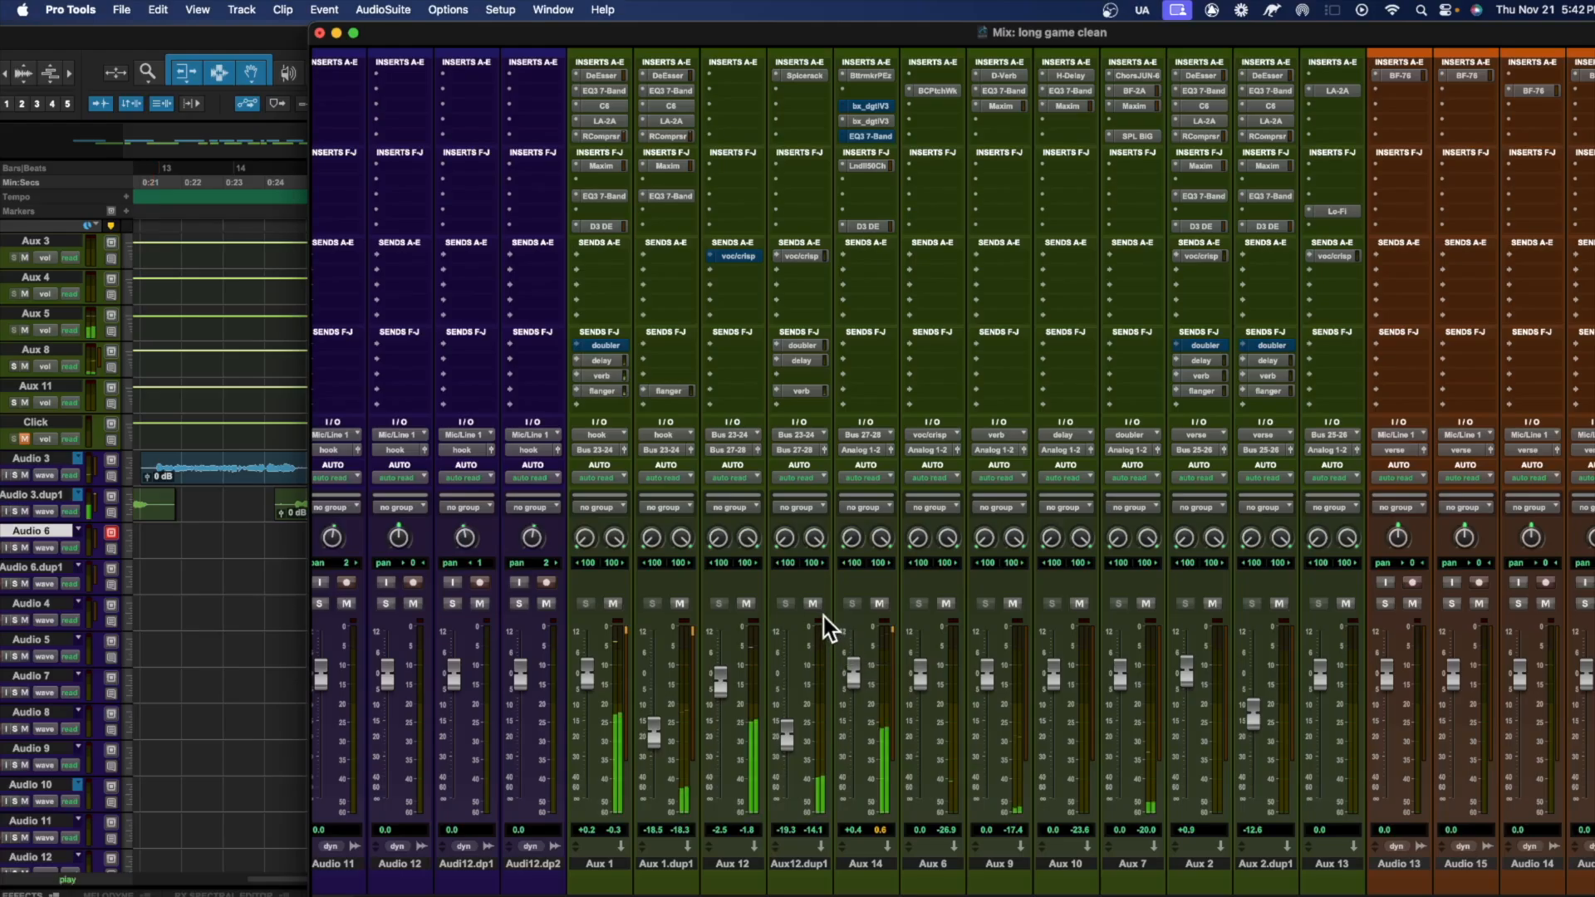
# Repeat the mute comparison of Aux12.dup1 and Aux 1.dup1 over two more playback passes, leaving both tracks unmuted
pyautogui.click(814, 605)
pyautogui.click(677, 605)
pyautogui.click(680, 605)
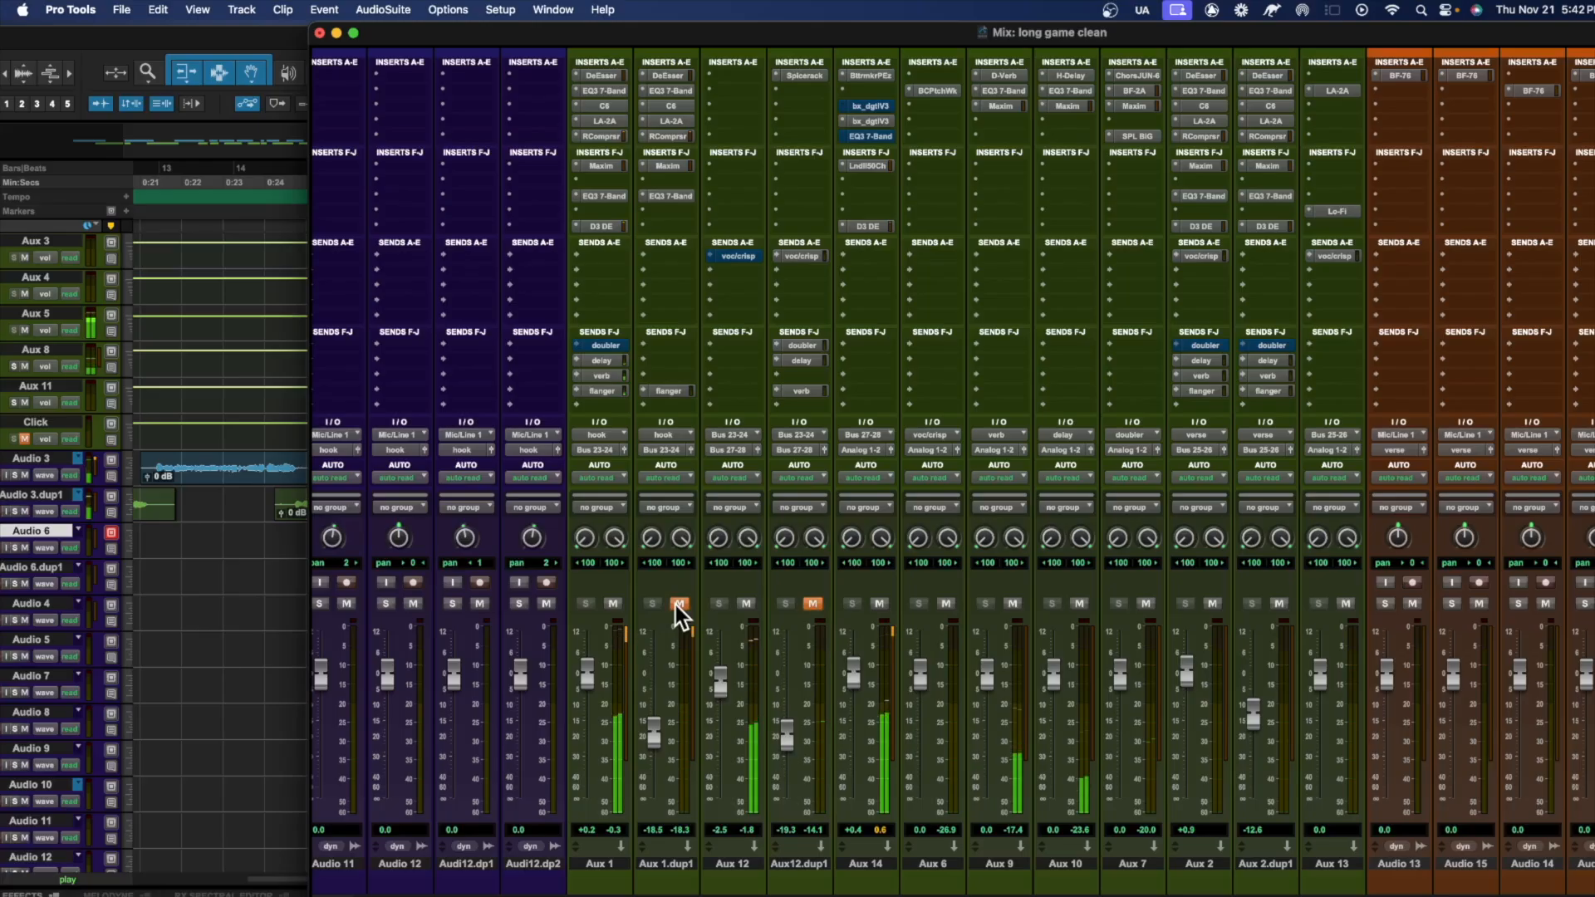
pyautogui.click(814, 604)
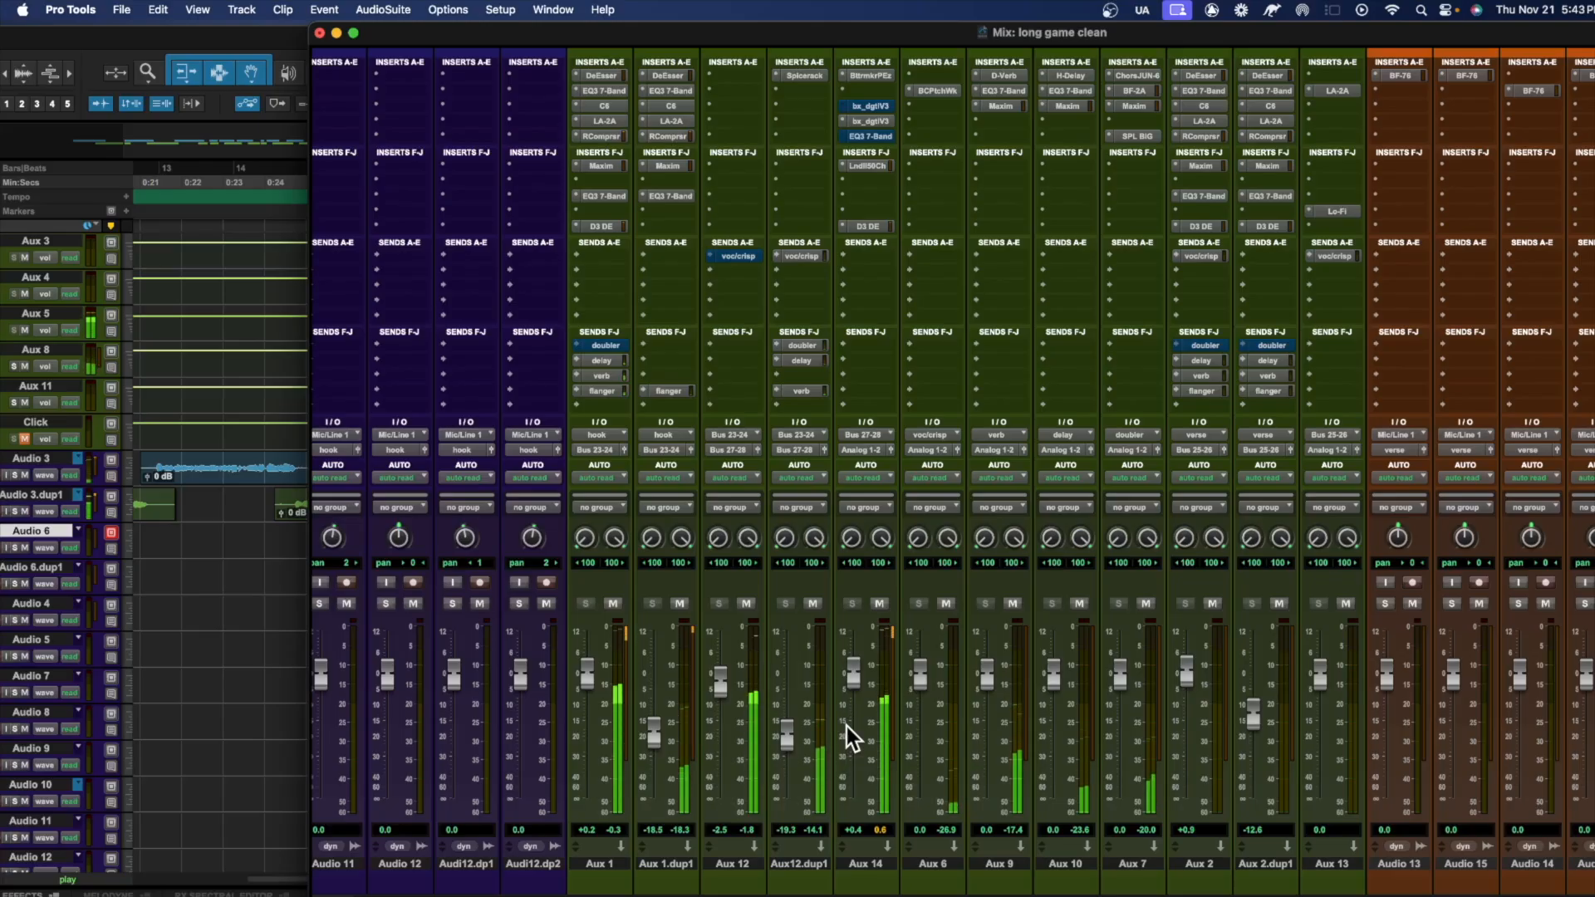
pyautogui.click(812, 602)
pyautogui.click(681, 604)
pyautogui.click(682, 603)
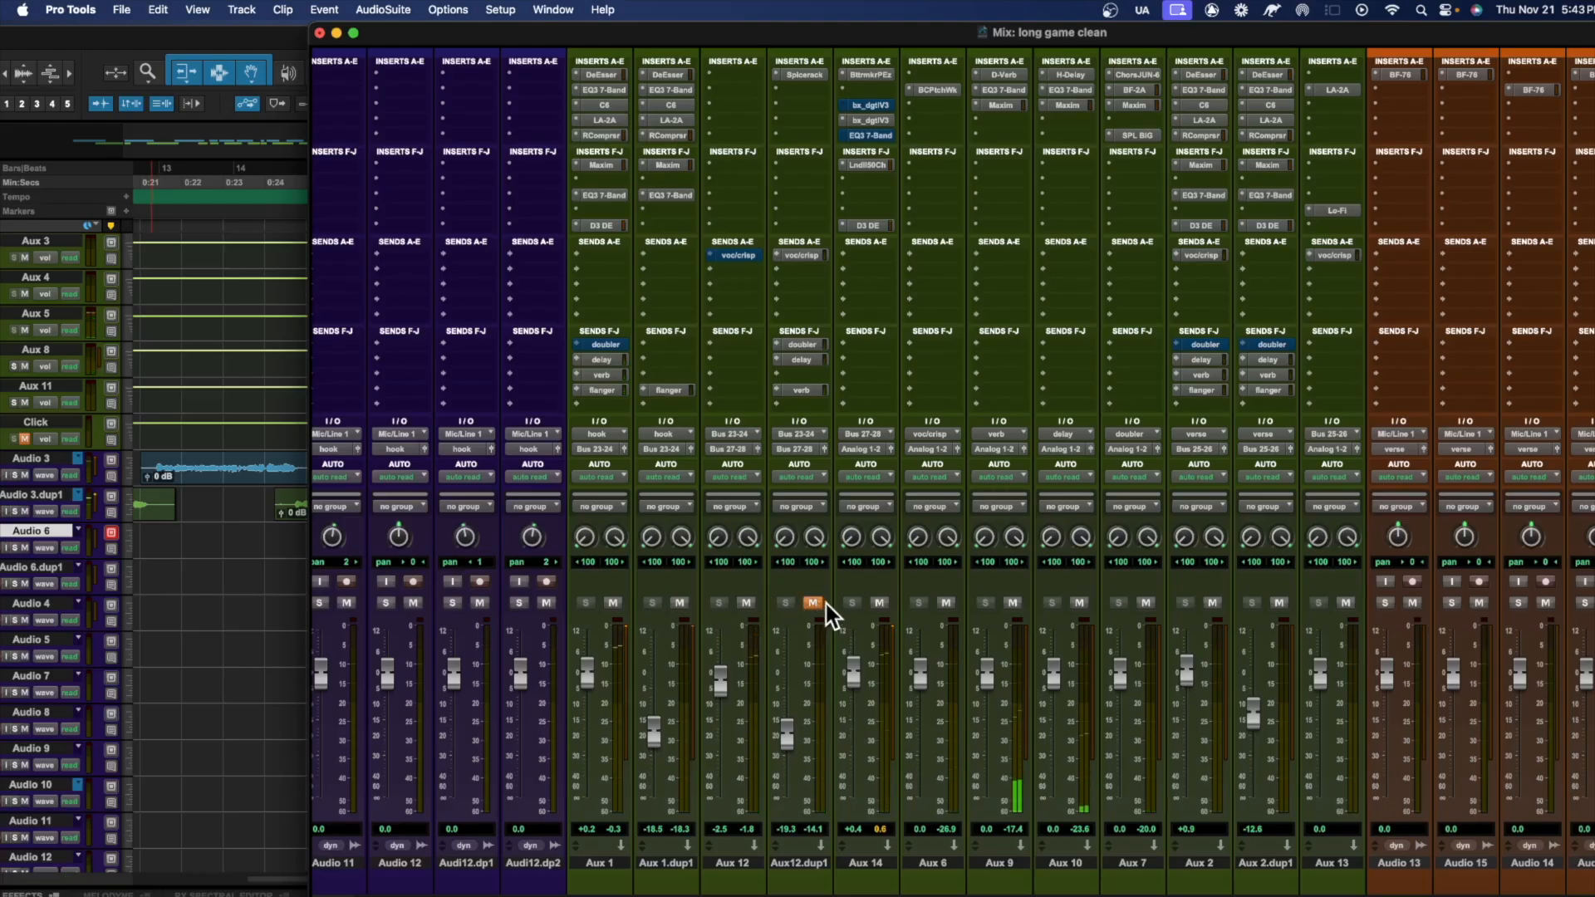
pyautogui.click(813, 603)
# Open the Spicerack plug-in on Aux12.dup1 and play the vocals to examine its drive and equalizer response
pyautogui.hscroll(3, 1045, 881)
pyautogui.hscroll(1, 1046, 894)
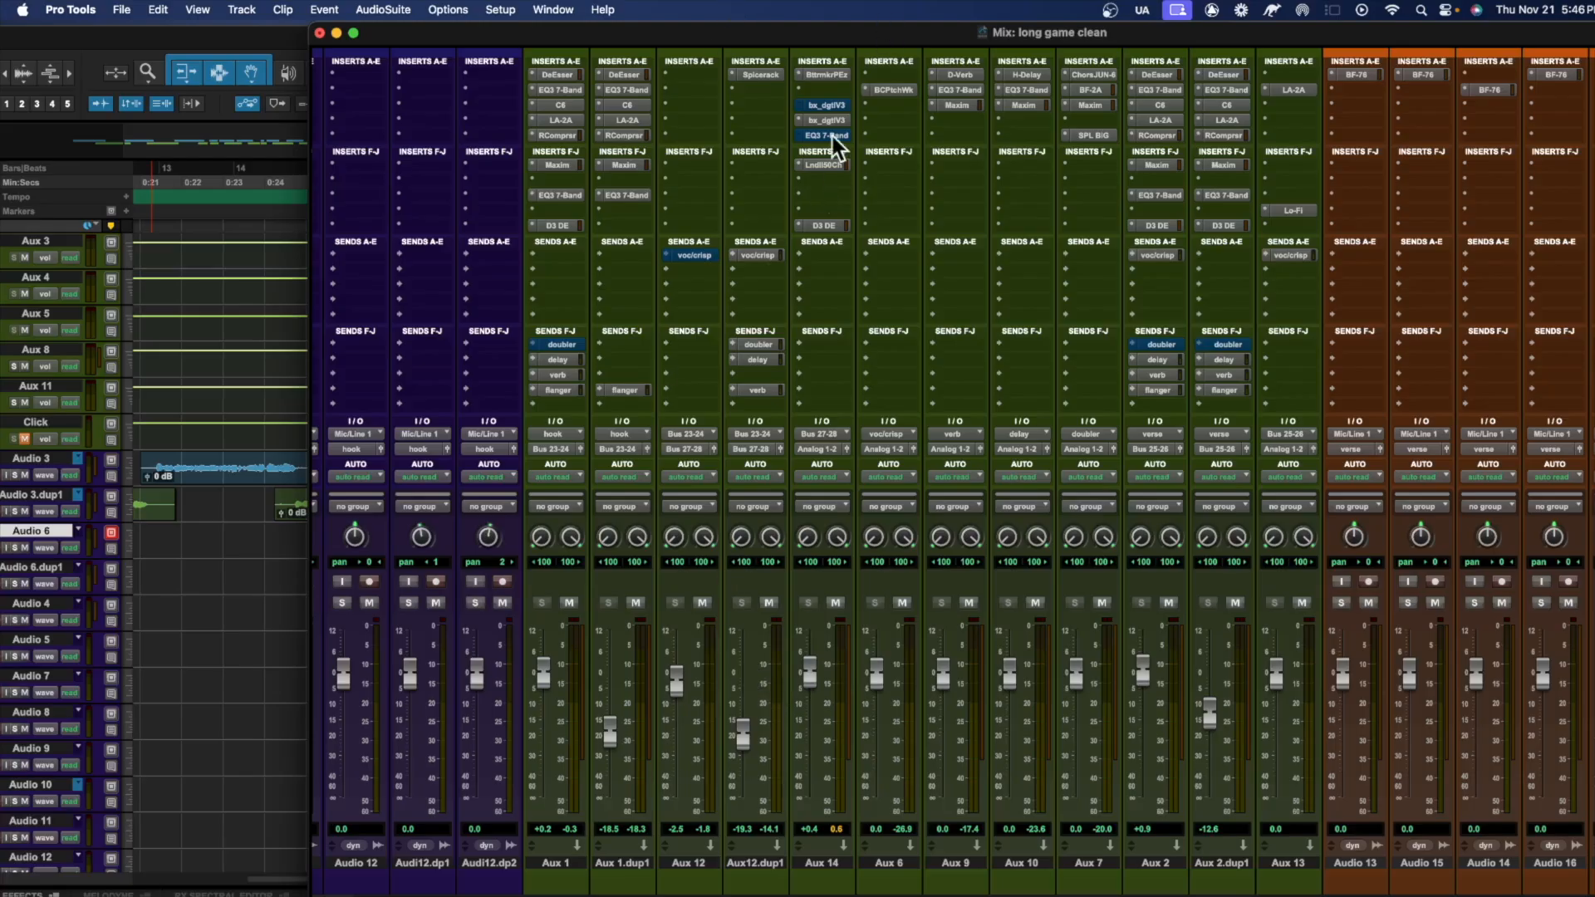
pyautogui.click(759, 74)
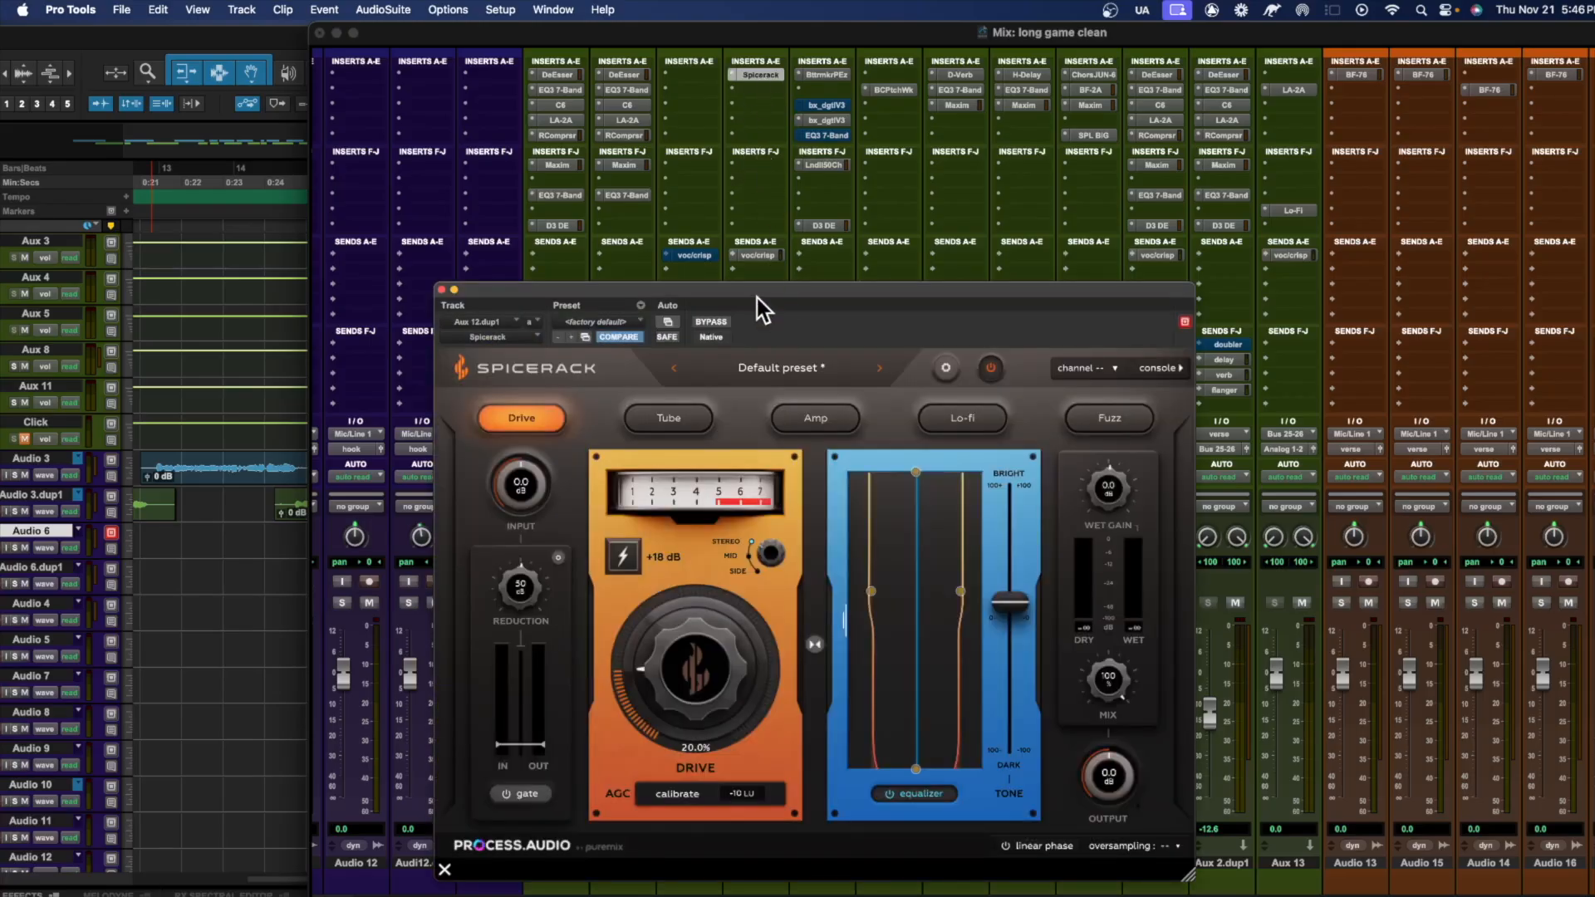
pyautogui.moveTo(750, 296); pyautogui.dragTo(945, 331)
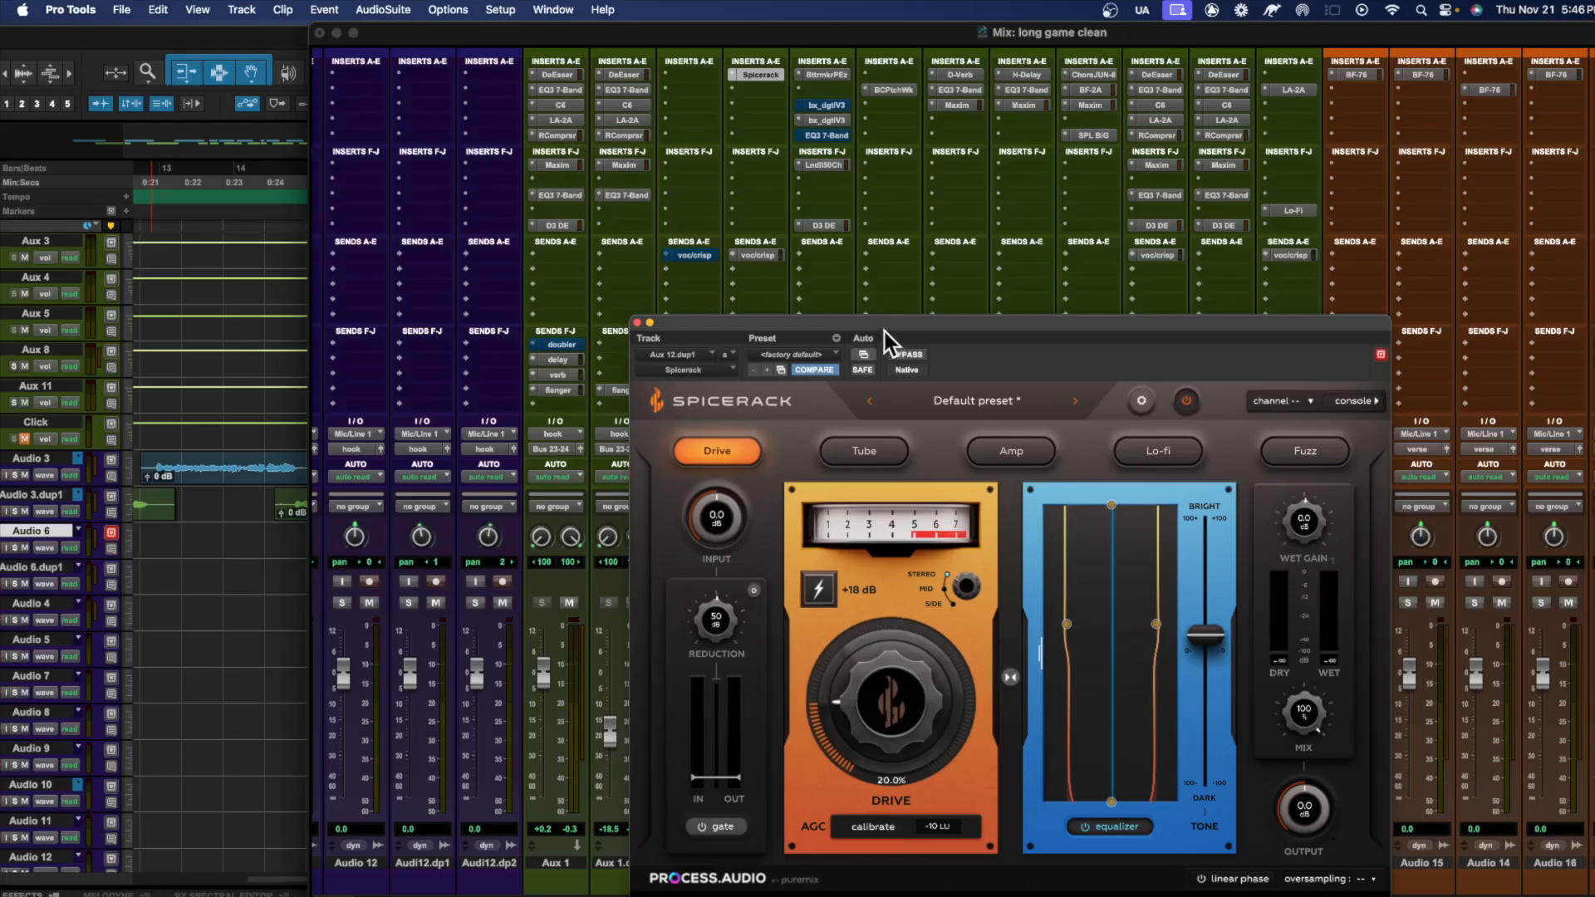
pyautogui.moveTo(744, 318); pyautogui.dragTo(556, 268)
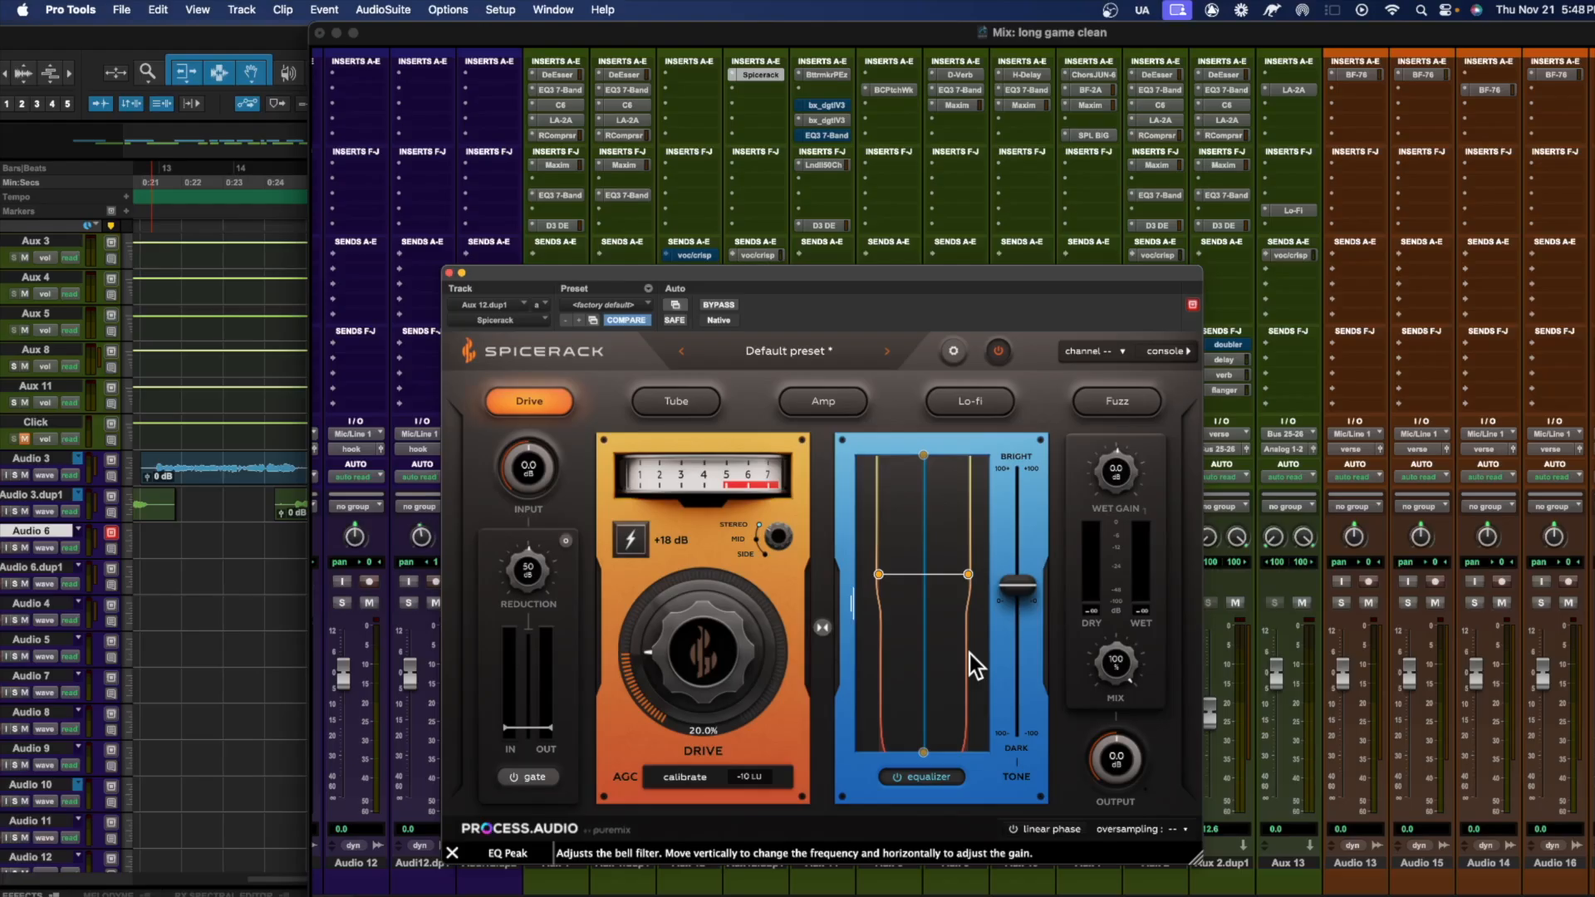
pyautogui.press('space')
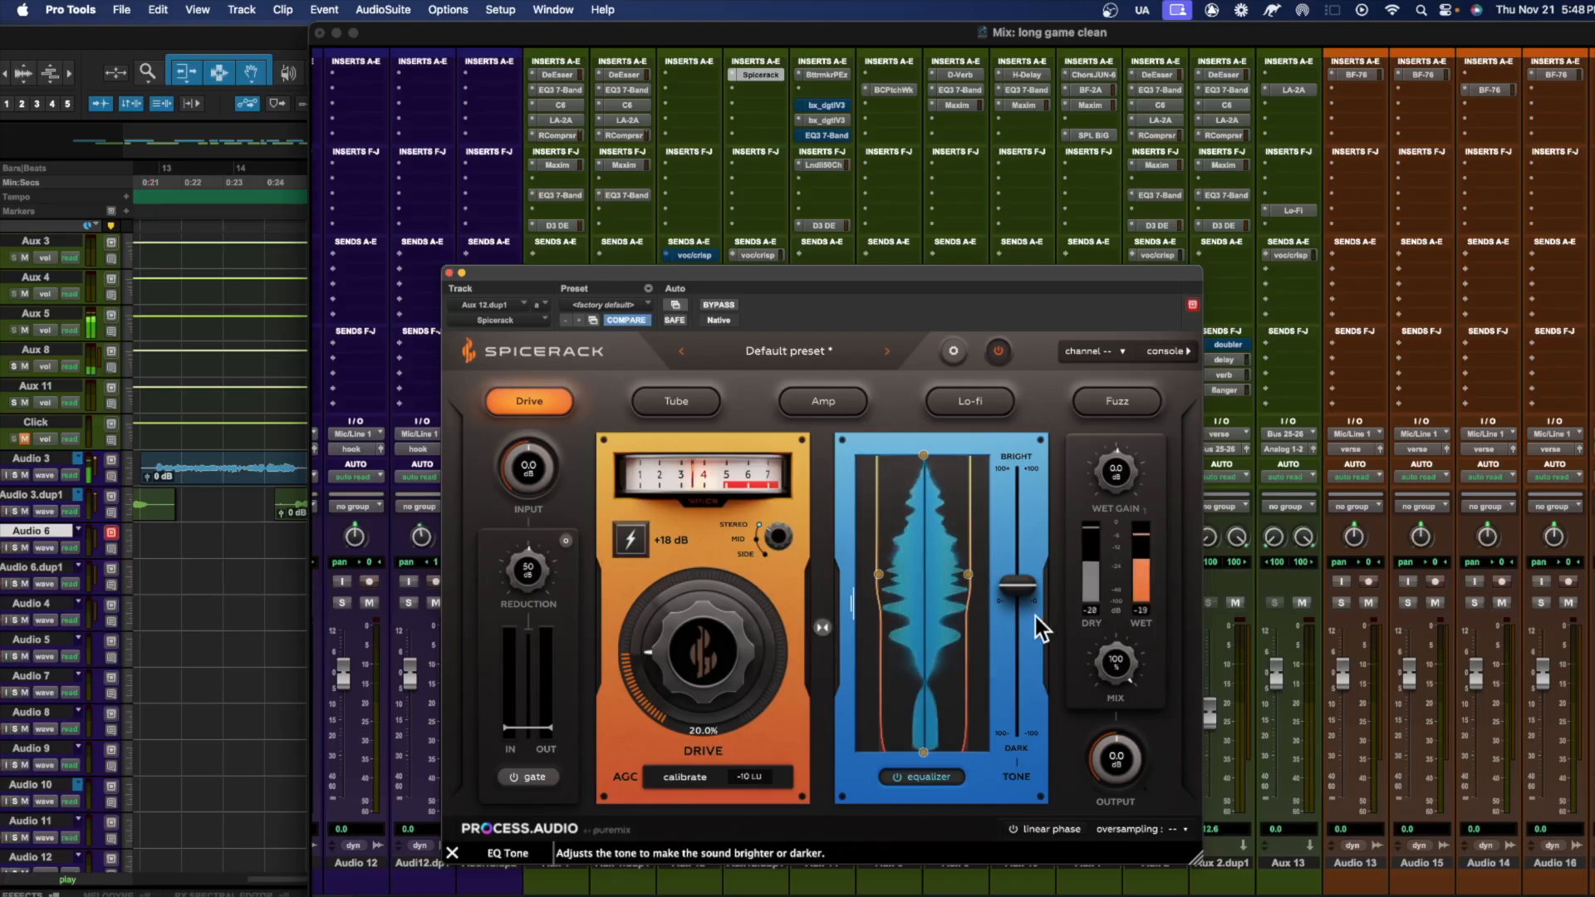
pyautogui.press('space')
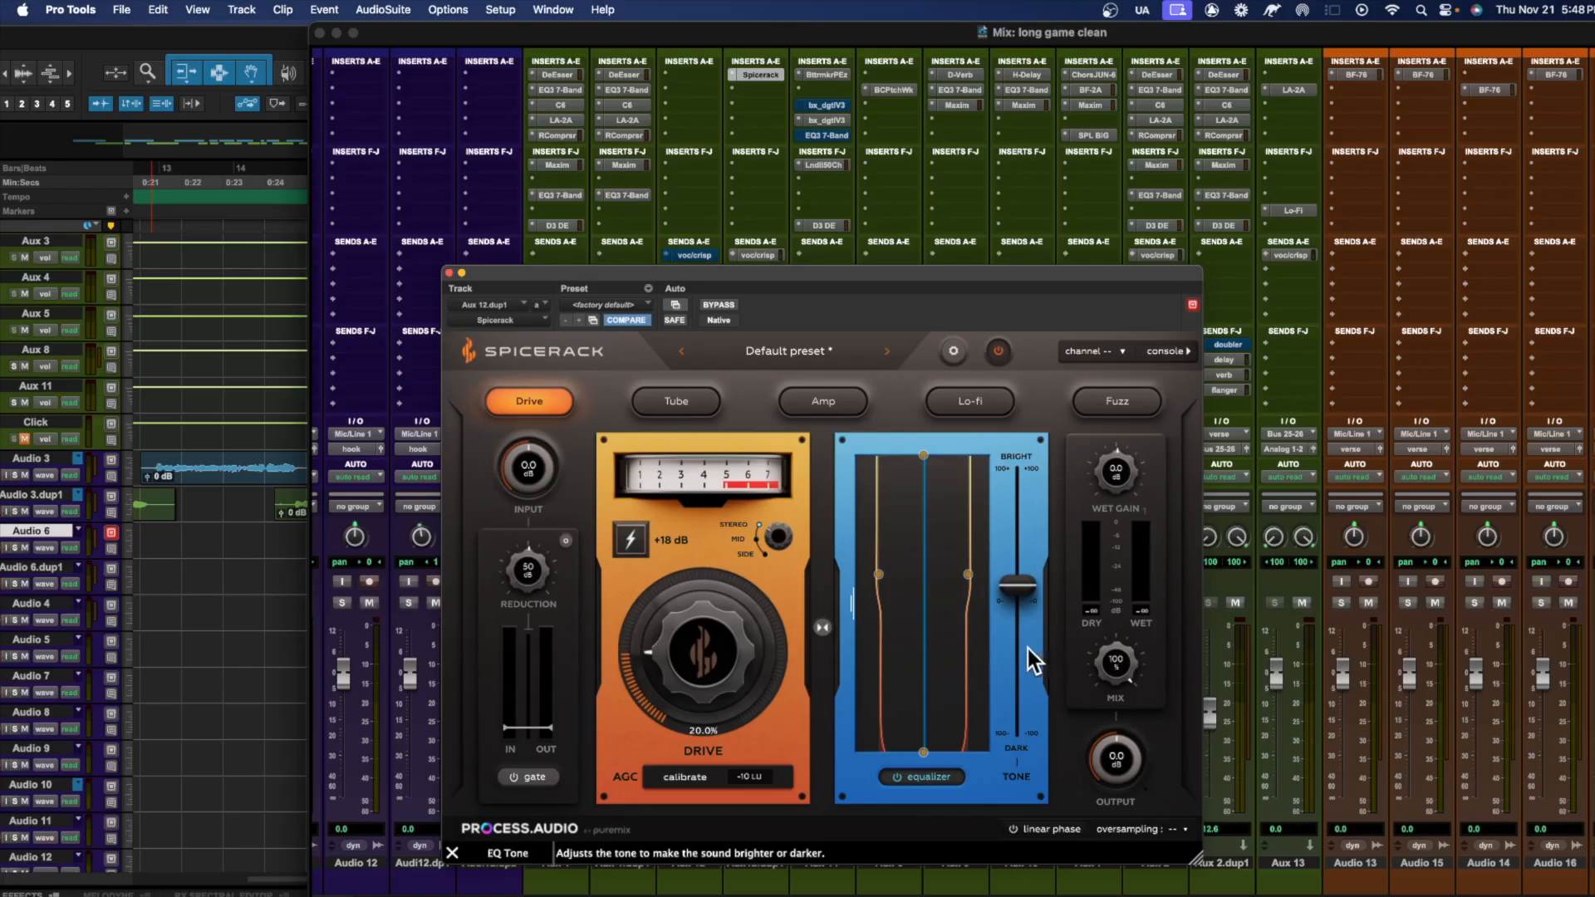
pyautogui.press('space')
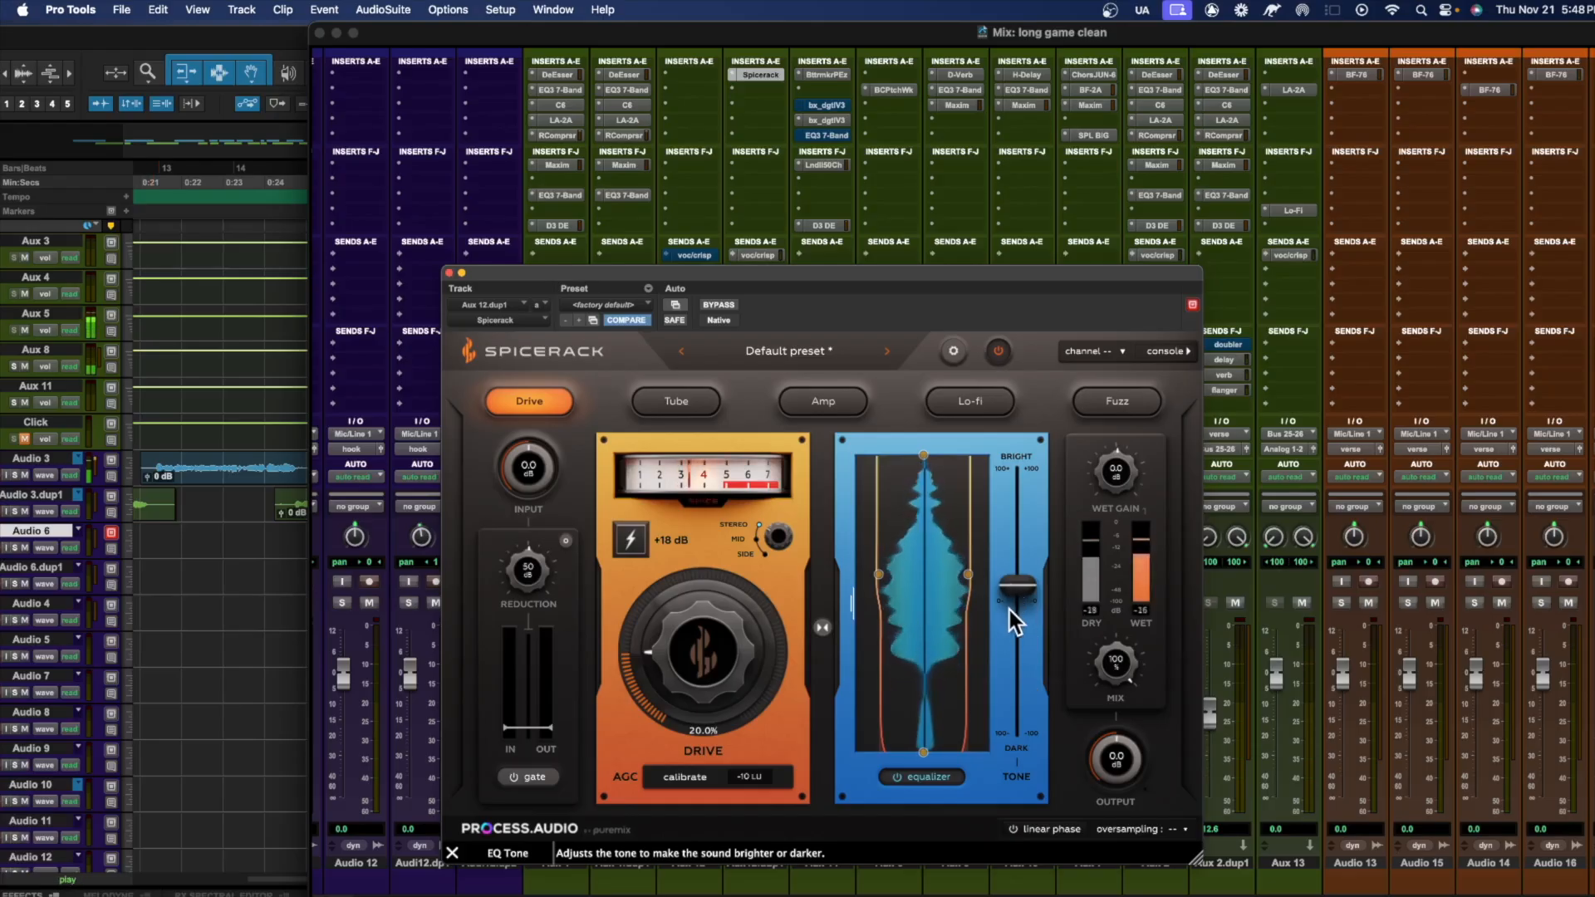
# Sweep the Spicerack tone towards dark and up to bright during playback, and settle it at 10.1%
pyautogui.moveTo(1018, 594); pyautogui.dragTo(1016, 643)
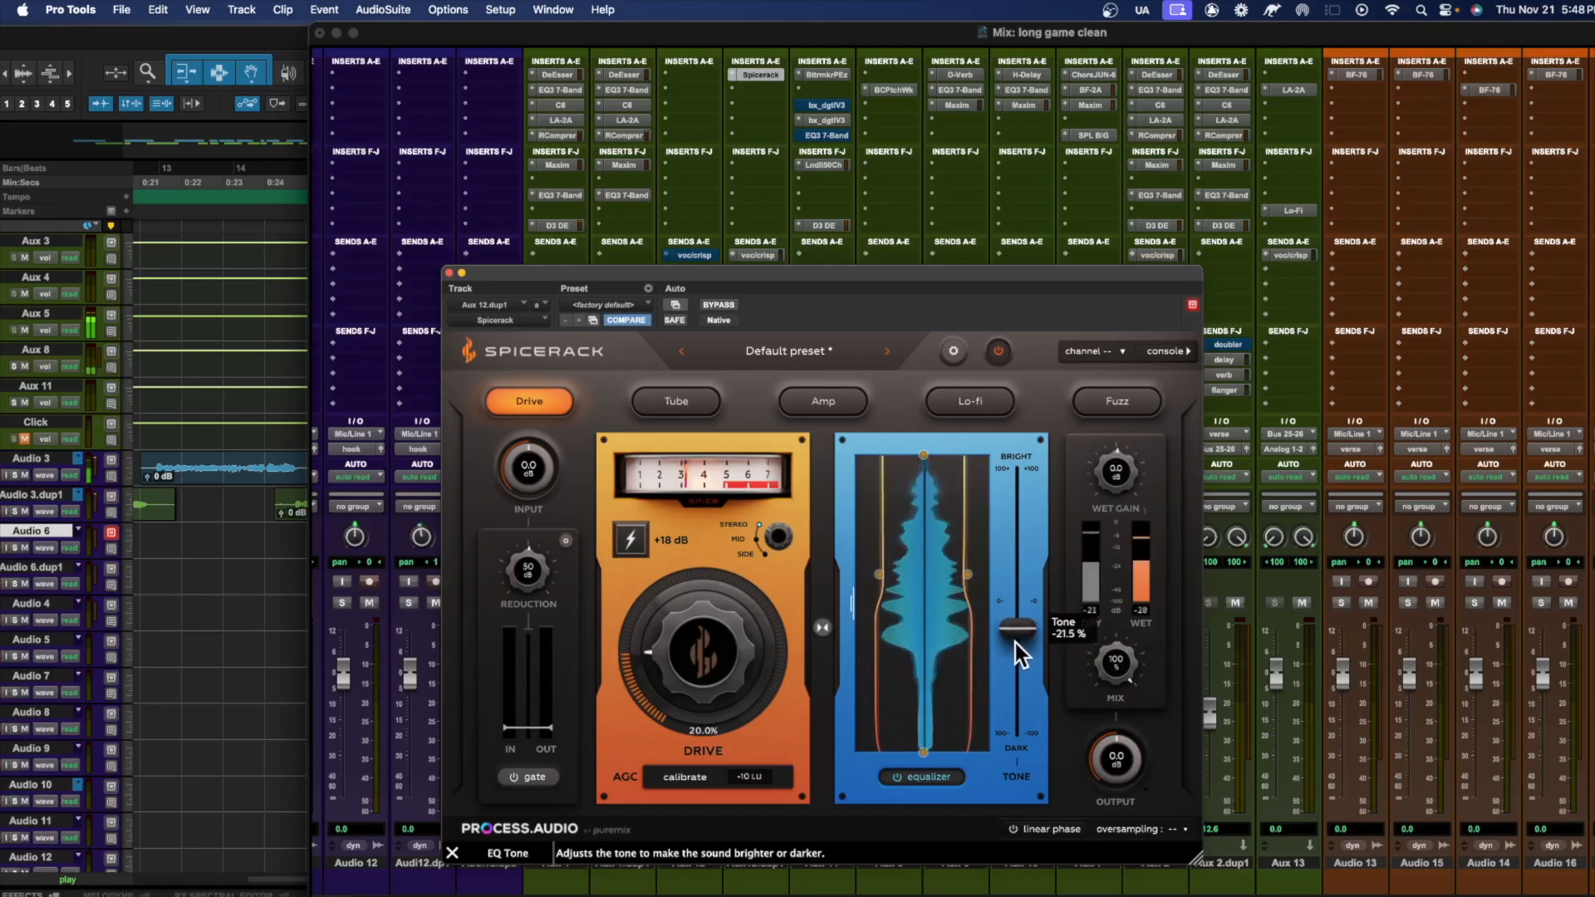
pyautogui.moveTo(1015, 643); pyautogui.dragTo(1015, 686)
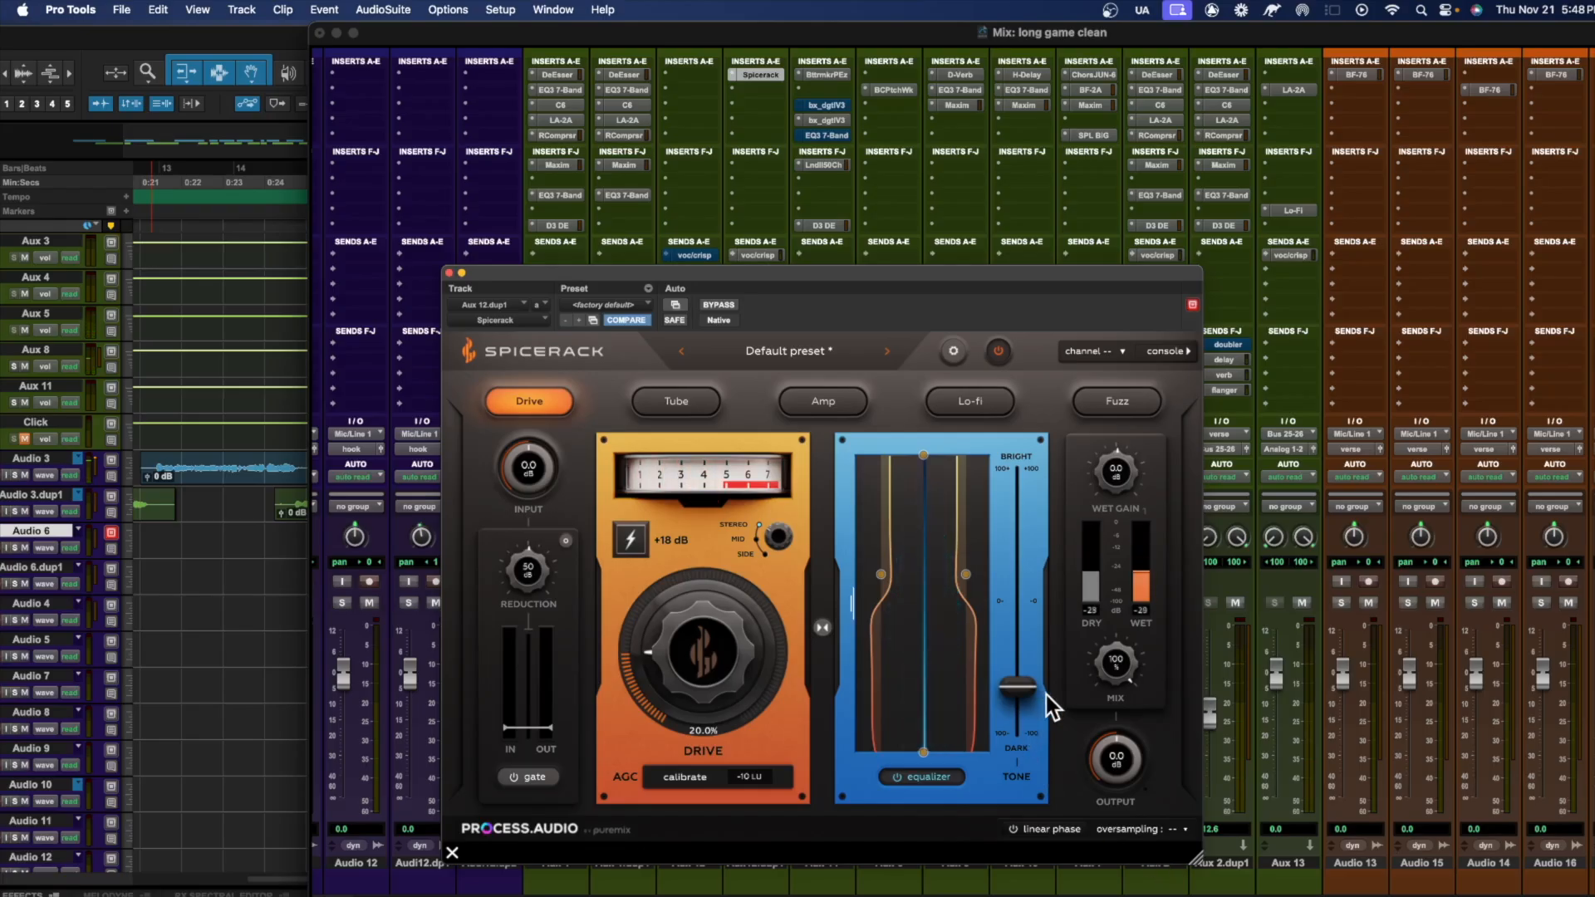
pyautogui.press('space')
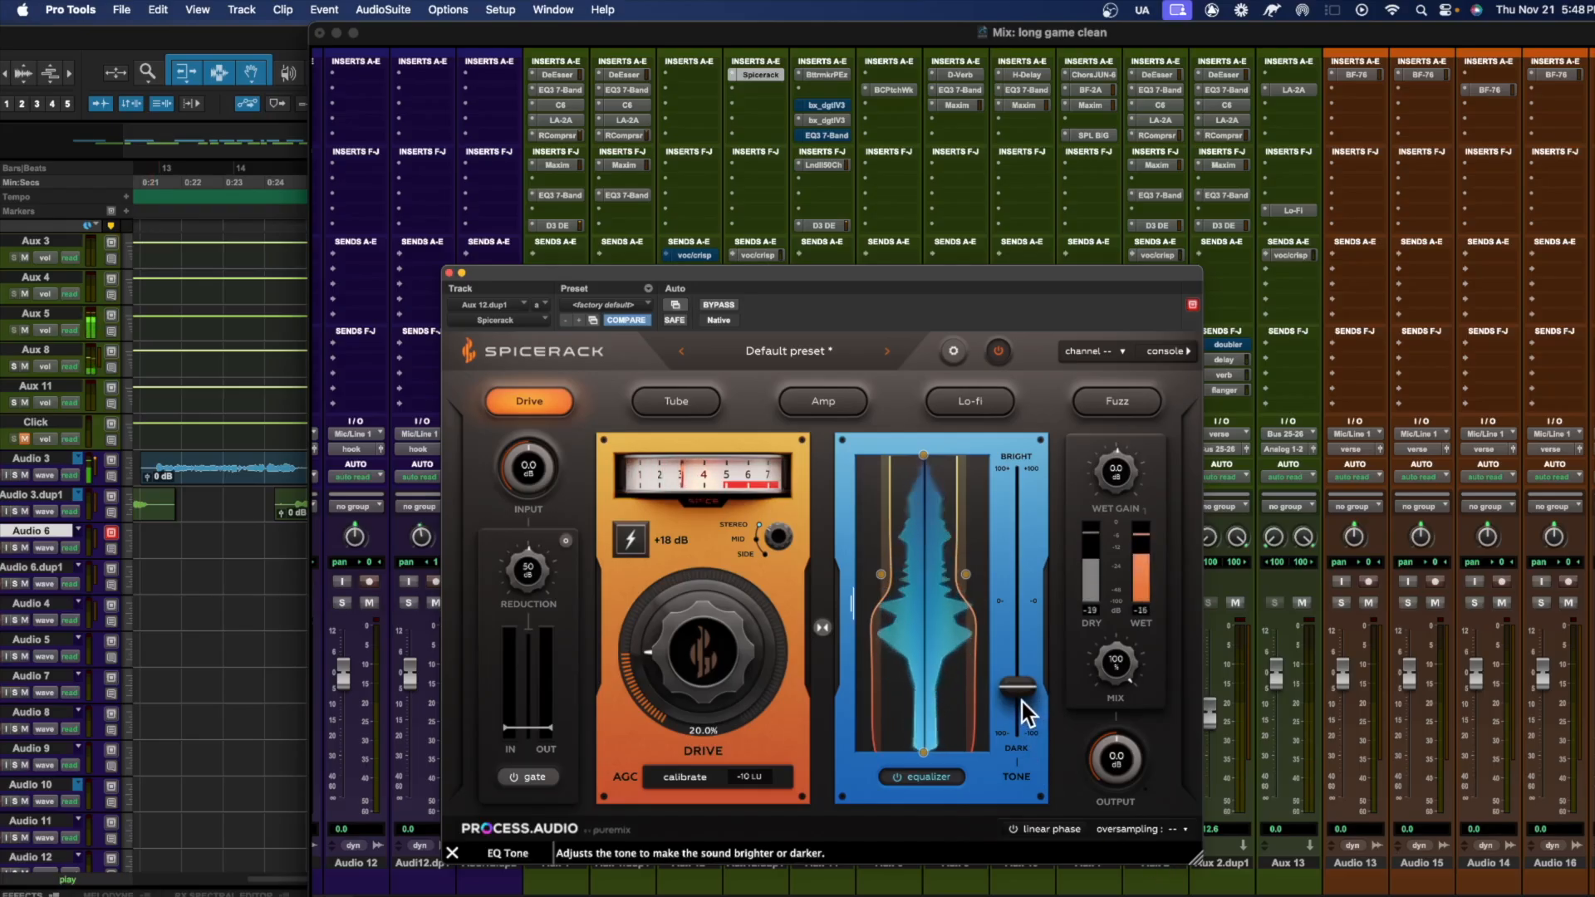
pyautogui.moveTo(1022, 702); pyautogui.dragTo(1019, 521)
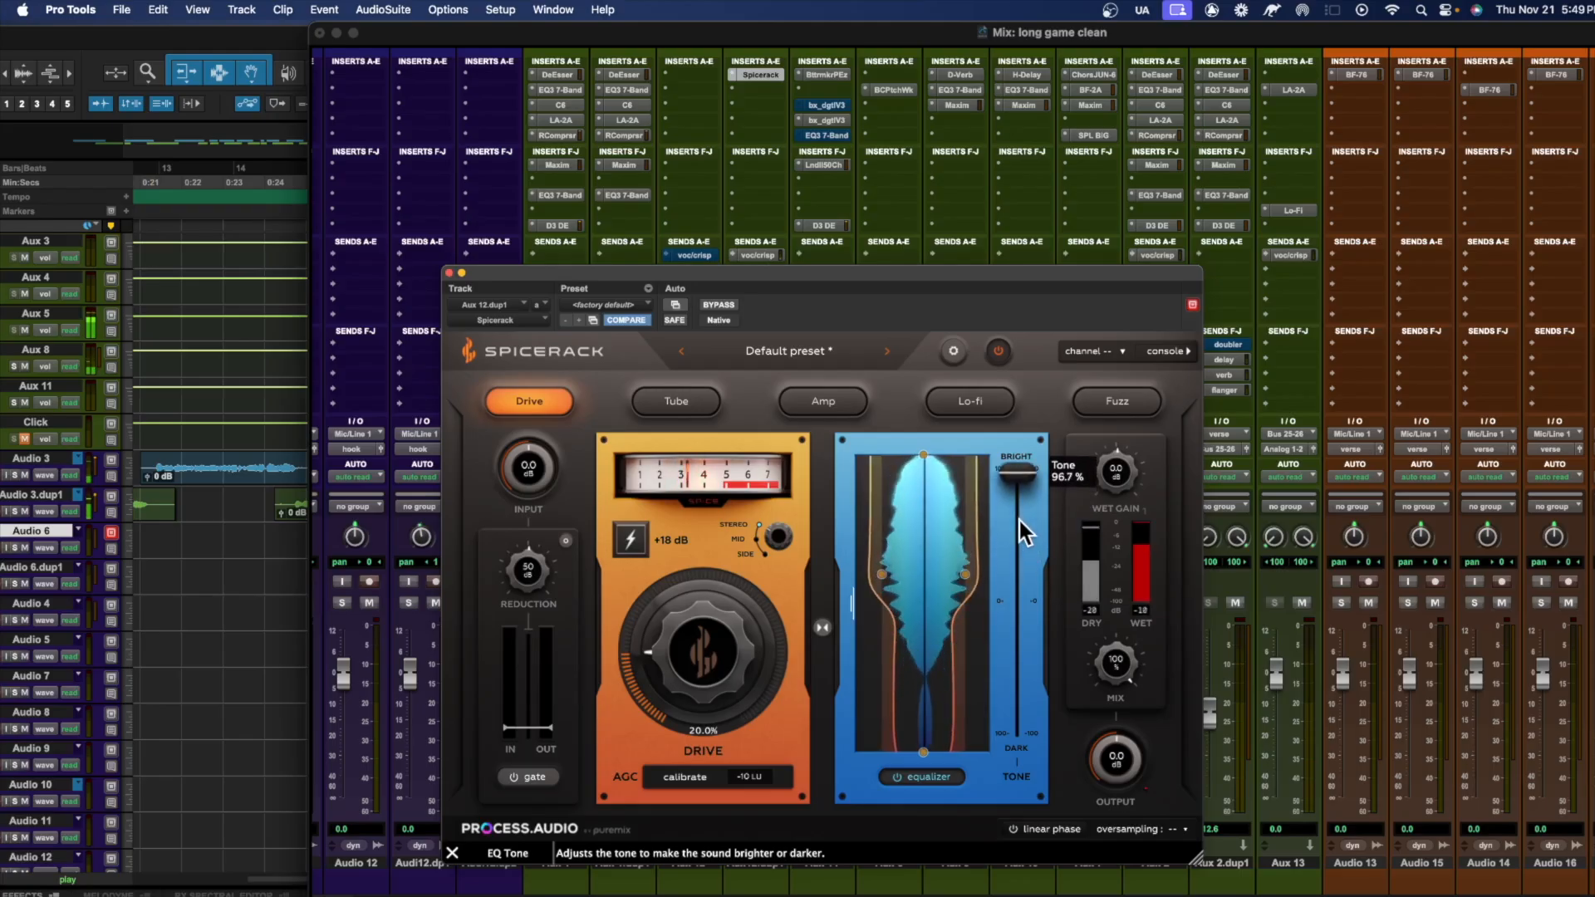
pyautogui.moveTo(1019, 521); pyautogui.dragTo(1018, 592)
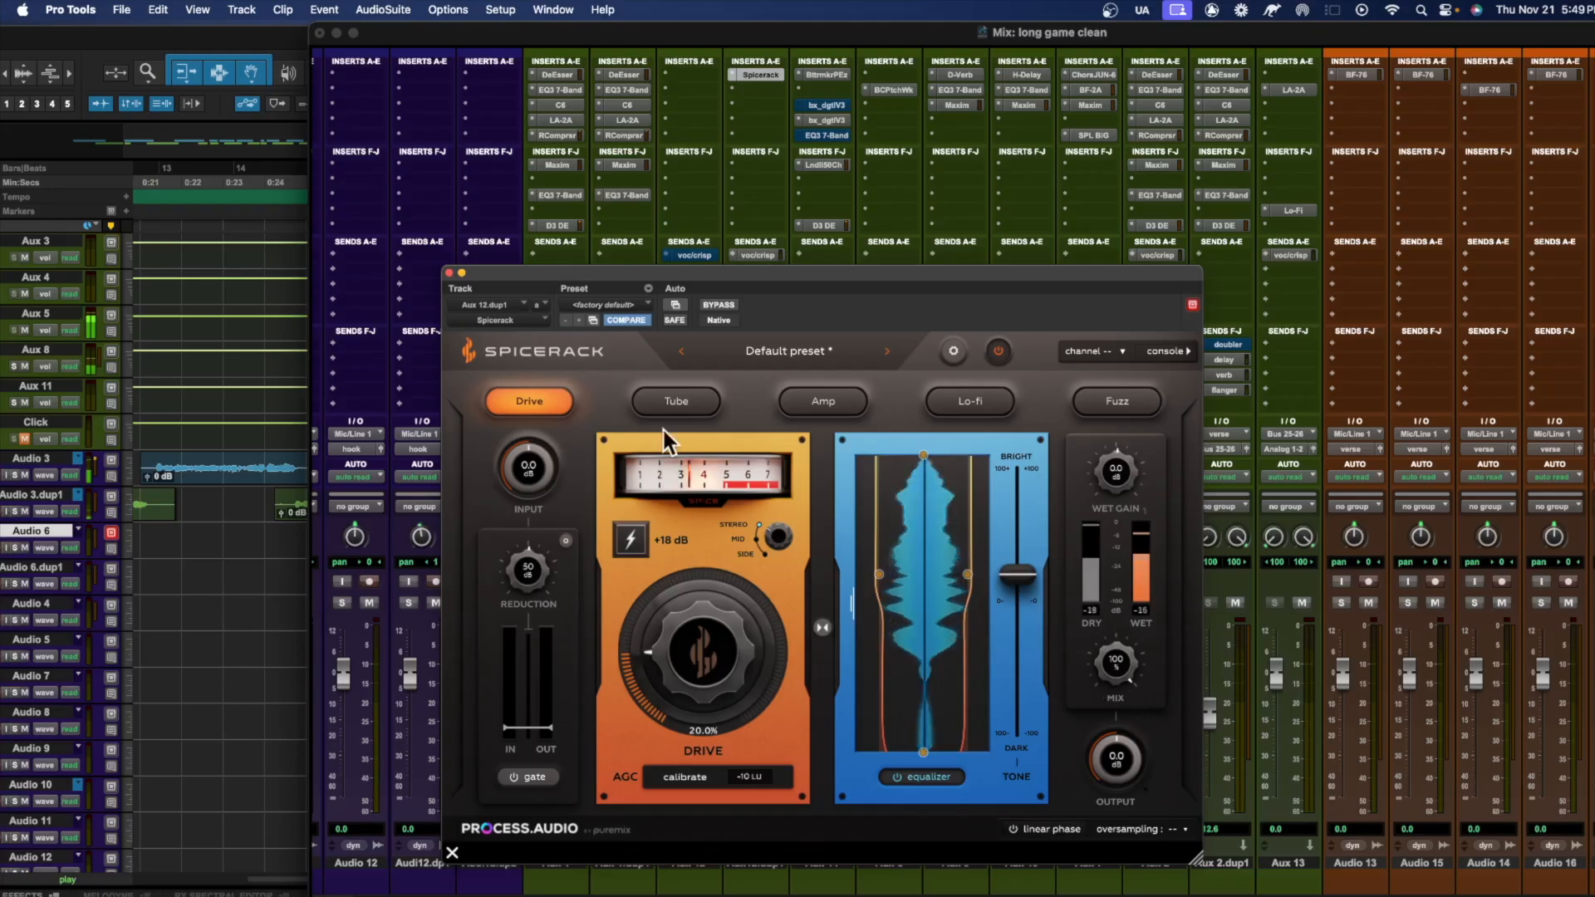
pyautogui.moveTo(1017, 581); pyautogui.dragTo(1013, 590)
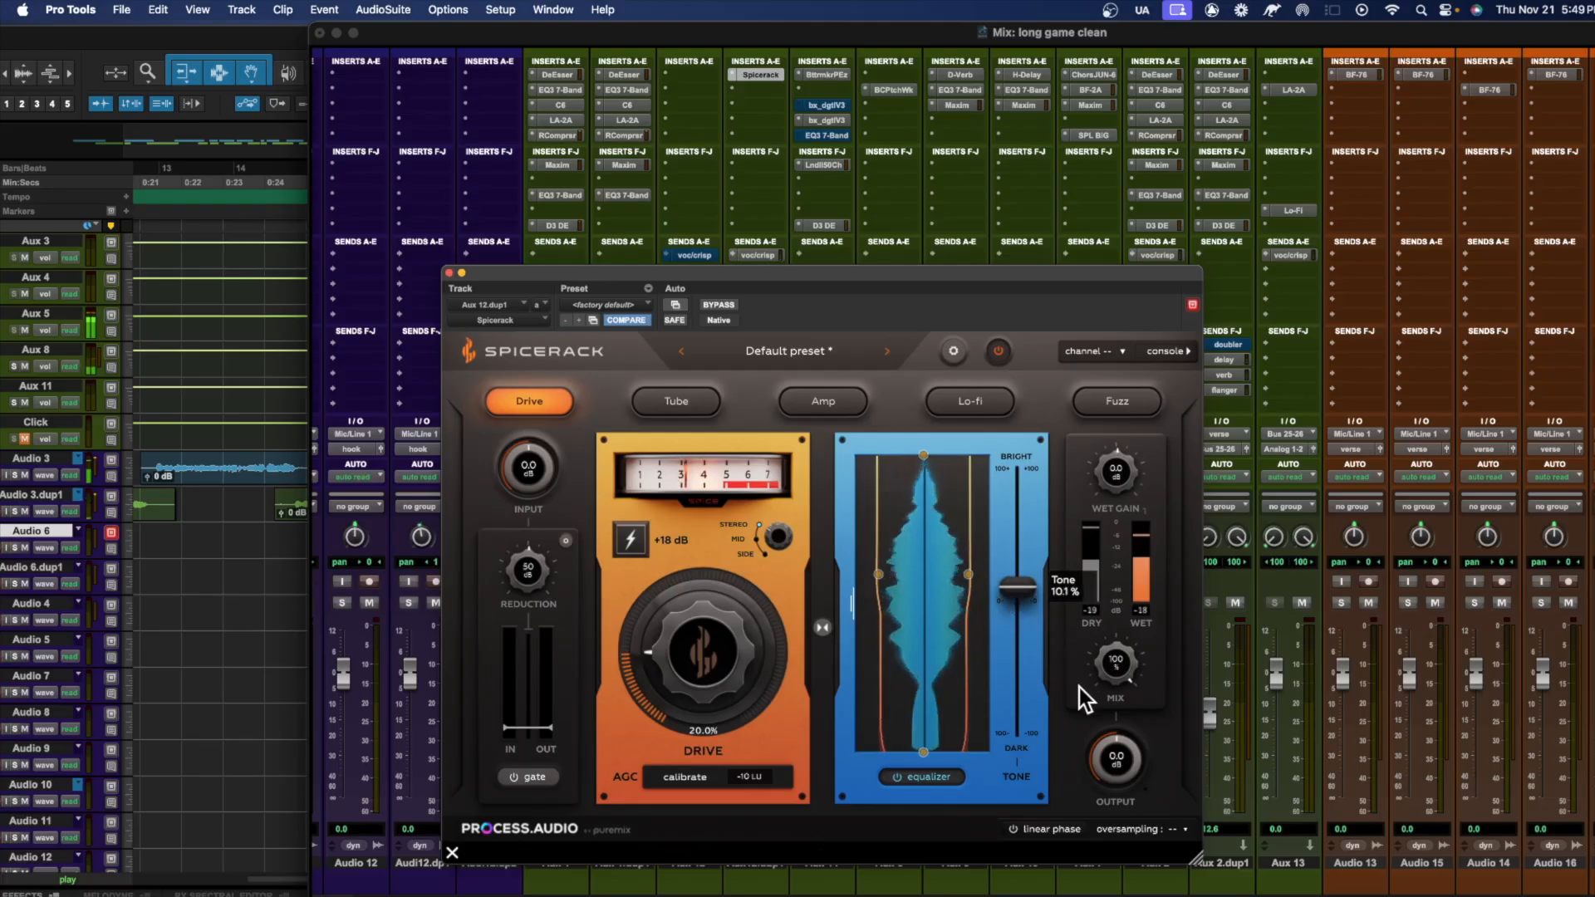
# Audition the Spicerack mix at 40% and restore 100%, set the drive to 16.8% after a trial at 97.9%, and close the plug-in
pyautogui.moveTo(1117, 678); pyautogui.dragTo(1103, 765)
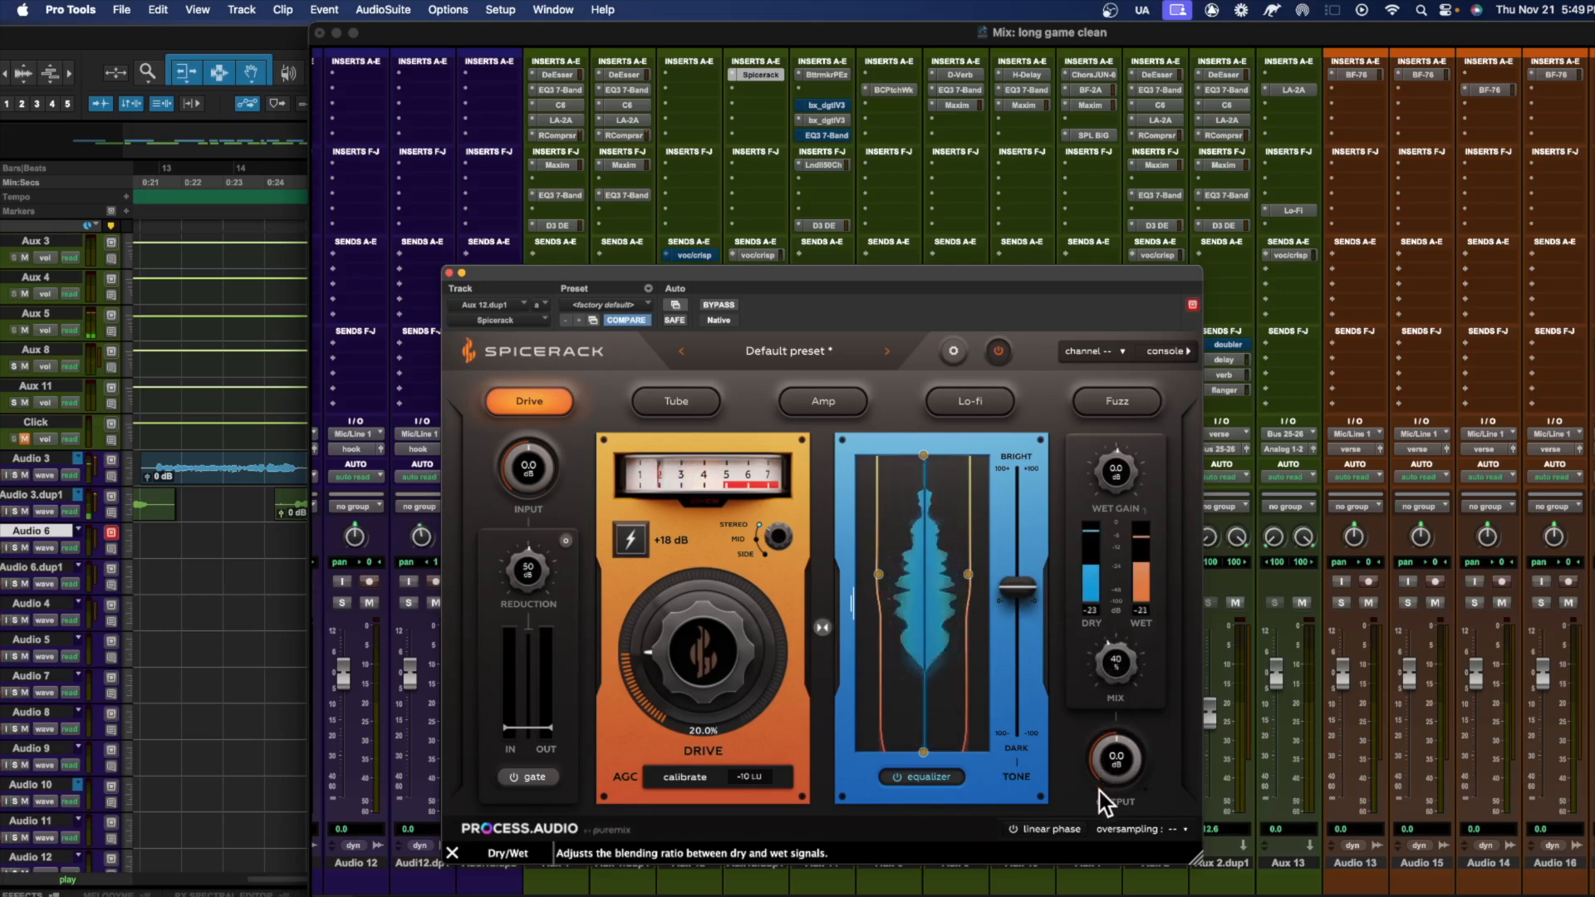
pyautogui.moveTo(1099, 791); pyautogui.dragTo(1124, 625)
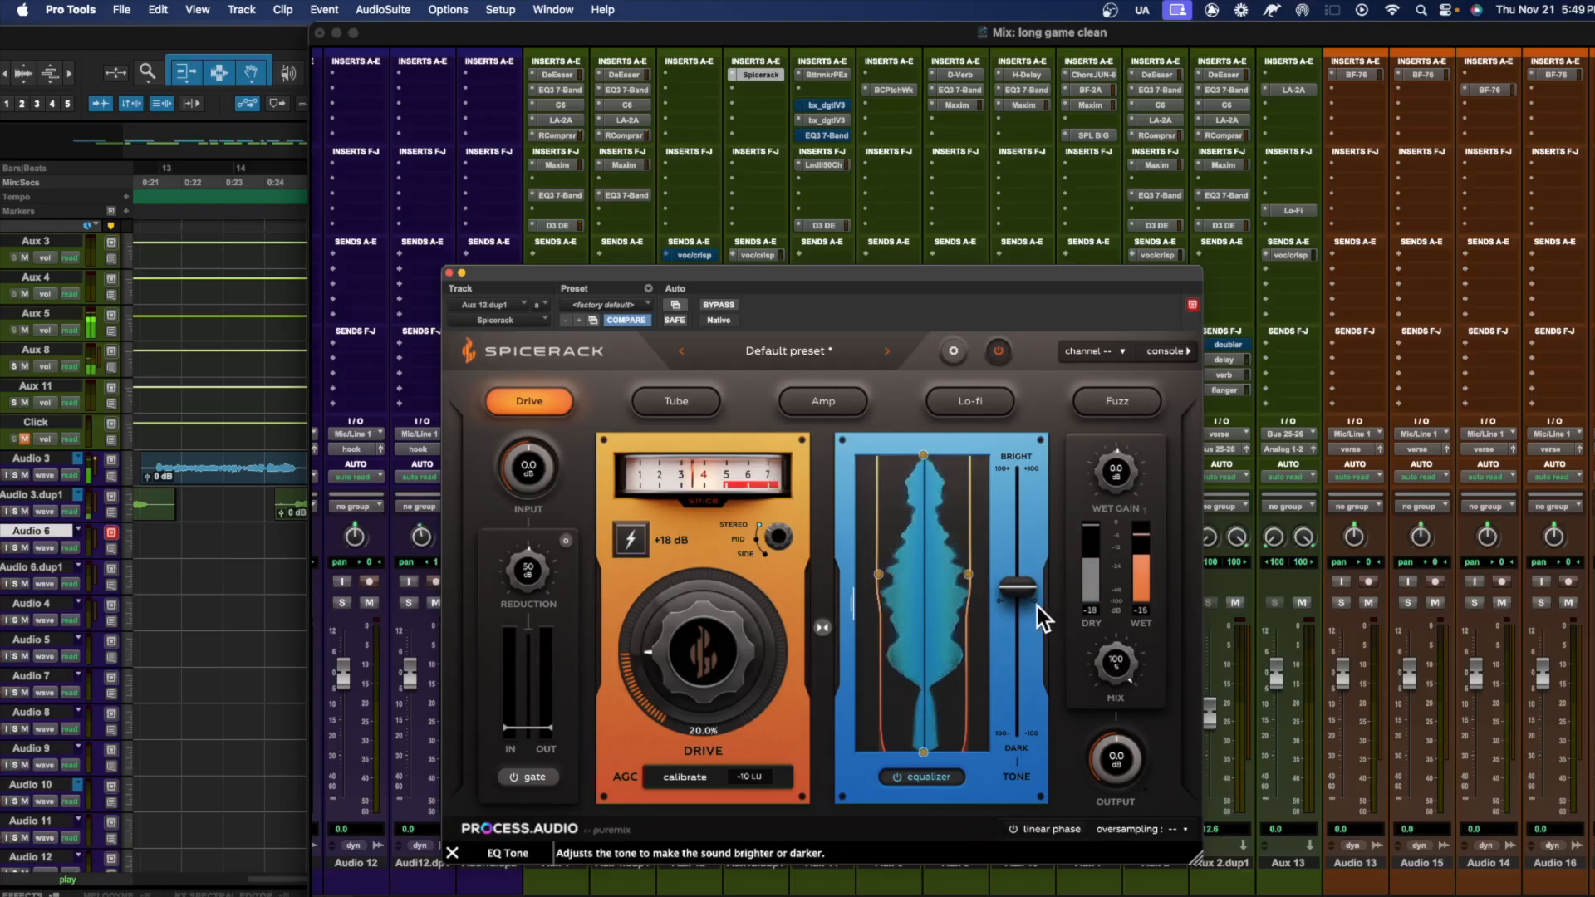
pyautogui.moveTo(740, 662); pyautogui.dragTo(729, 414)
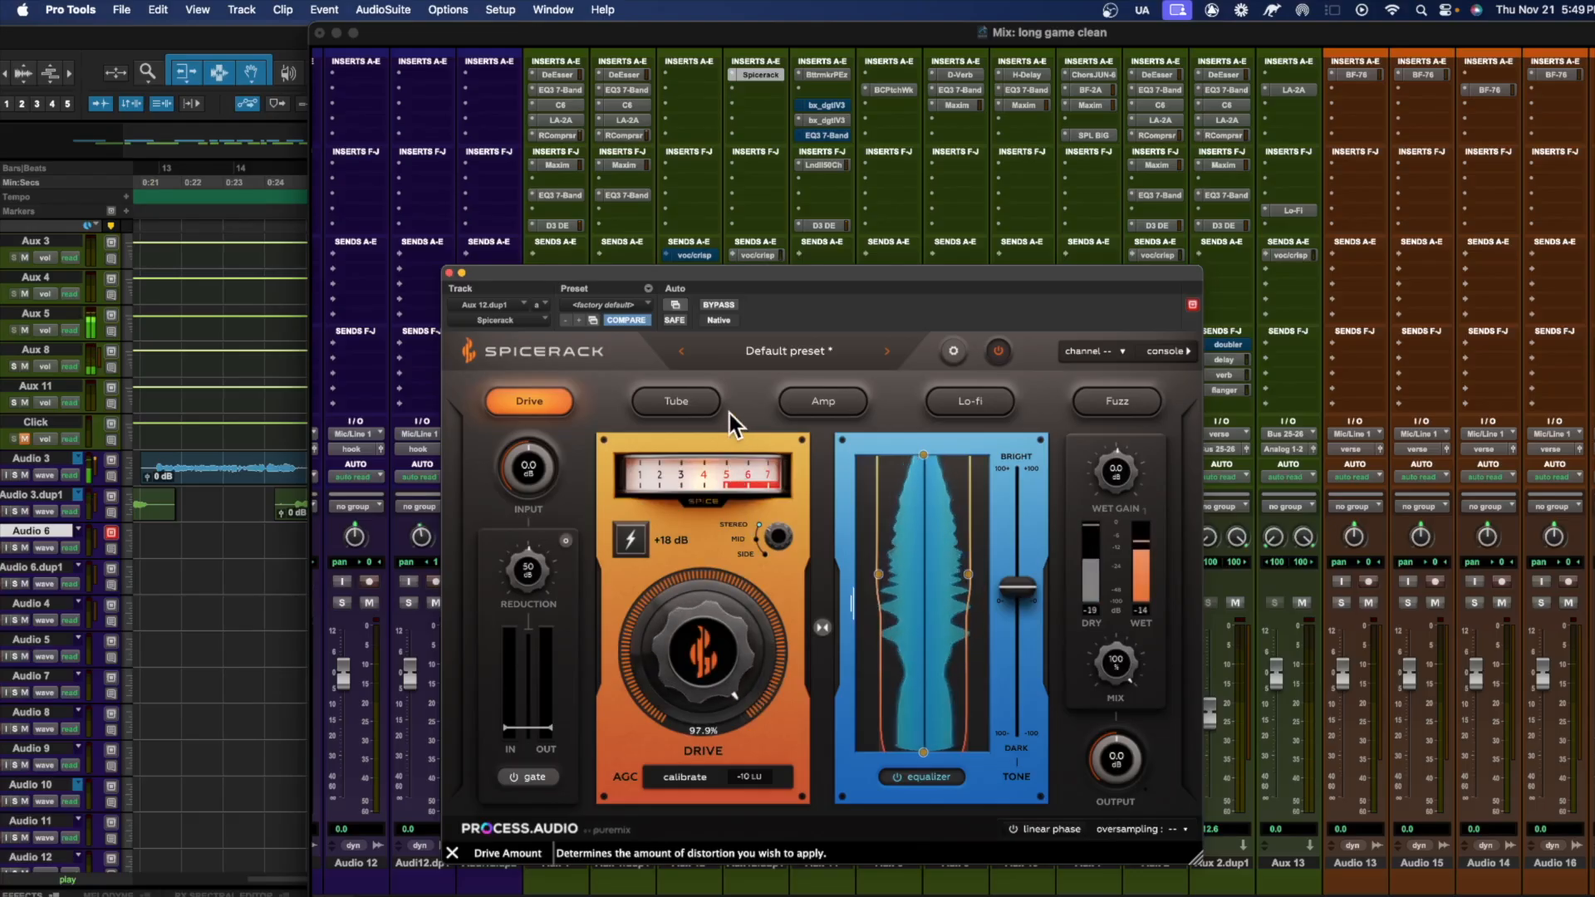
pyautogui.moveTo(729, 414); pyautogui.dragTo(714, 666)
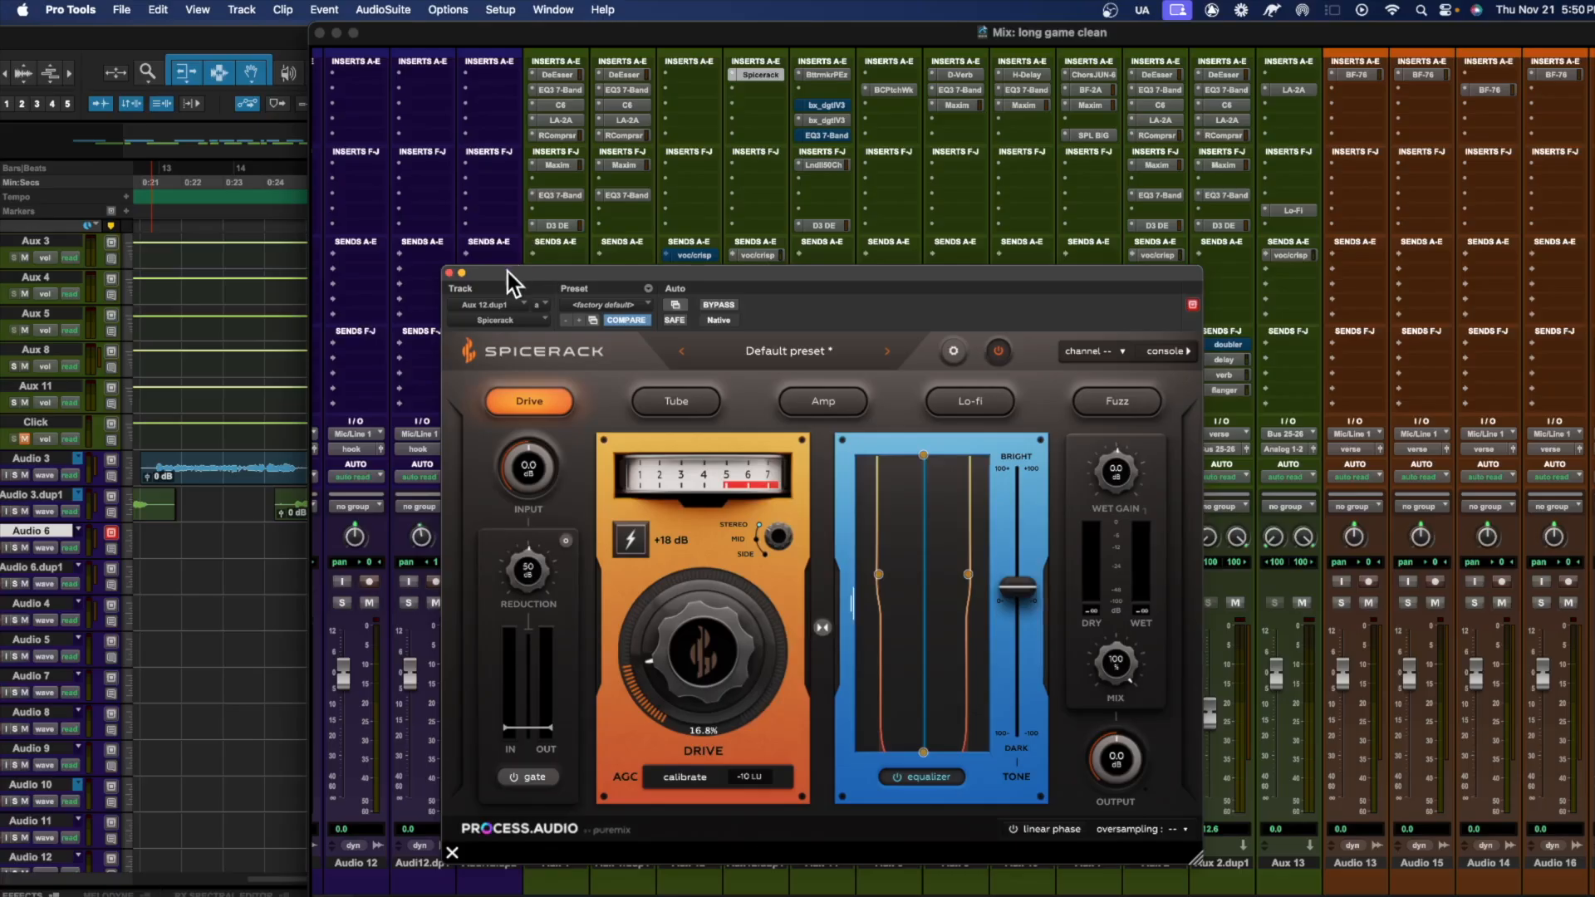
pyautogui.moveTo(507, 271); pyautogui.dragTo(575, 506)
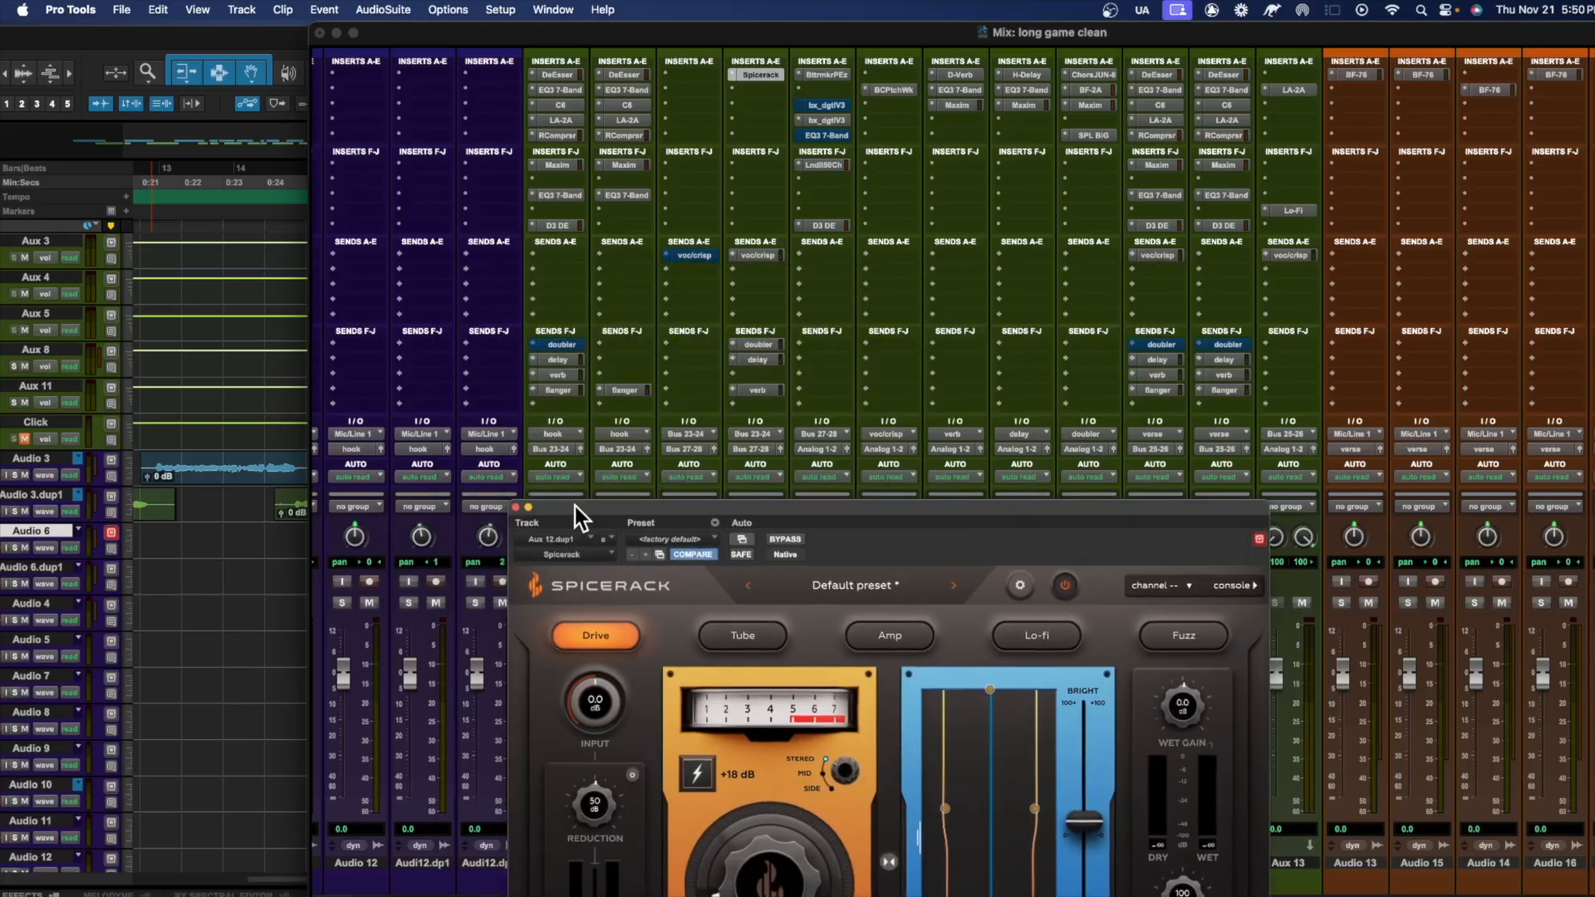
pyautogui.click(517, 507)
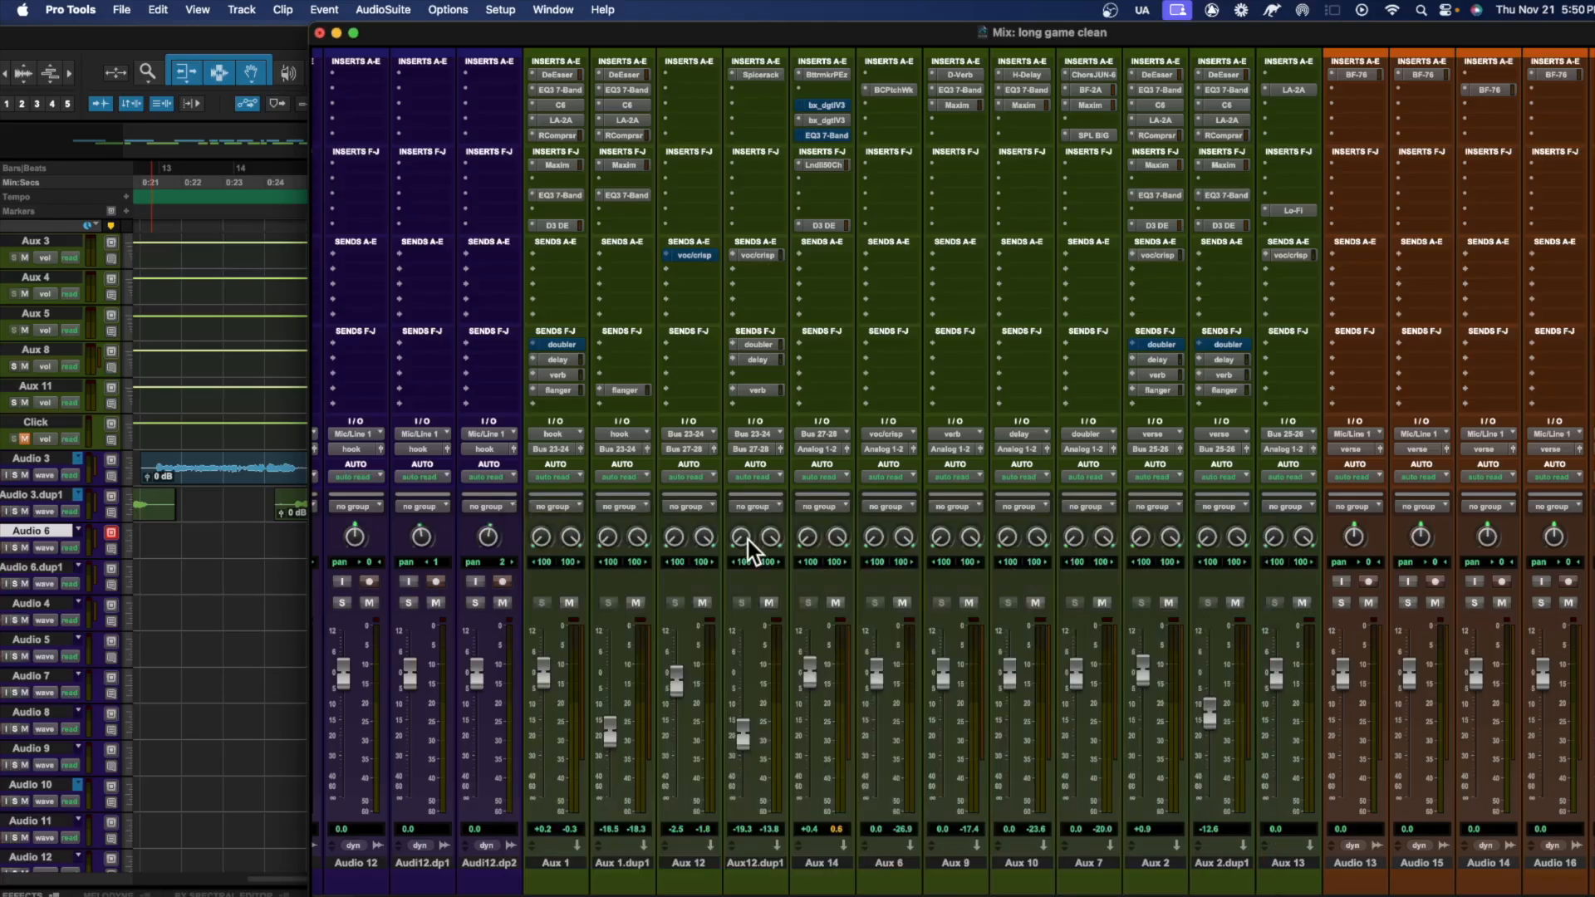
# Compare Aux12.dup1 against mute during playback and, after trying lower levels, set its volume fader to -17.9 dB
pyautogui.press('space')
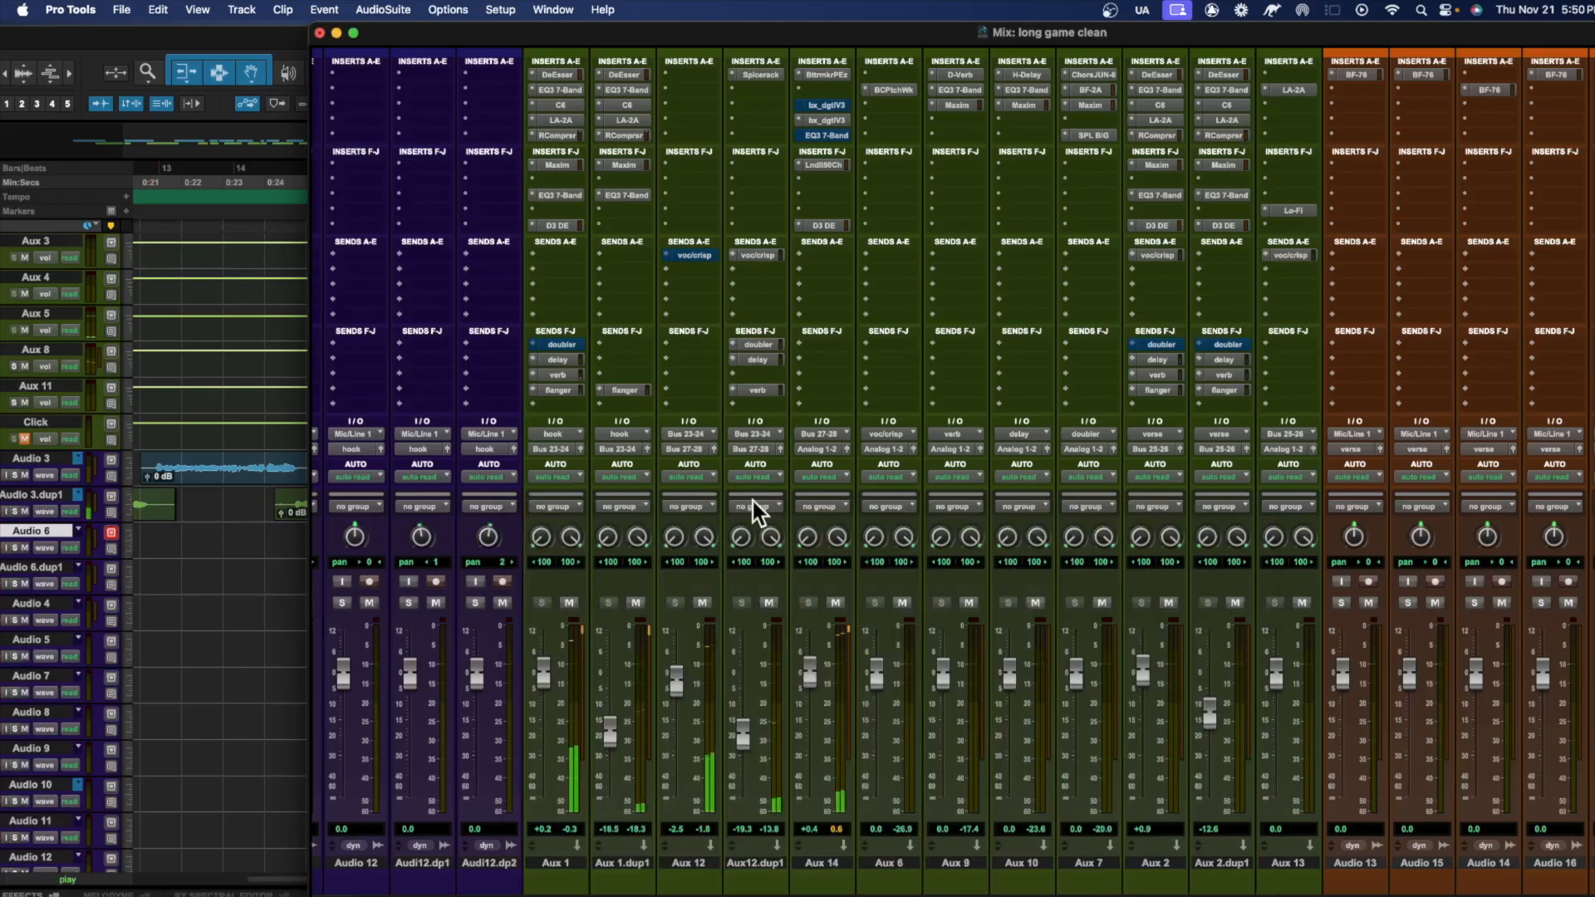
pyautogui.click(770, 604)
pyautogui.click(770, 604)
pyautogui.moveTo(741, 726); pyautogui.dragTo(745, 750)
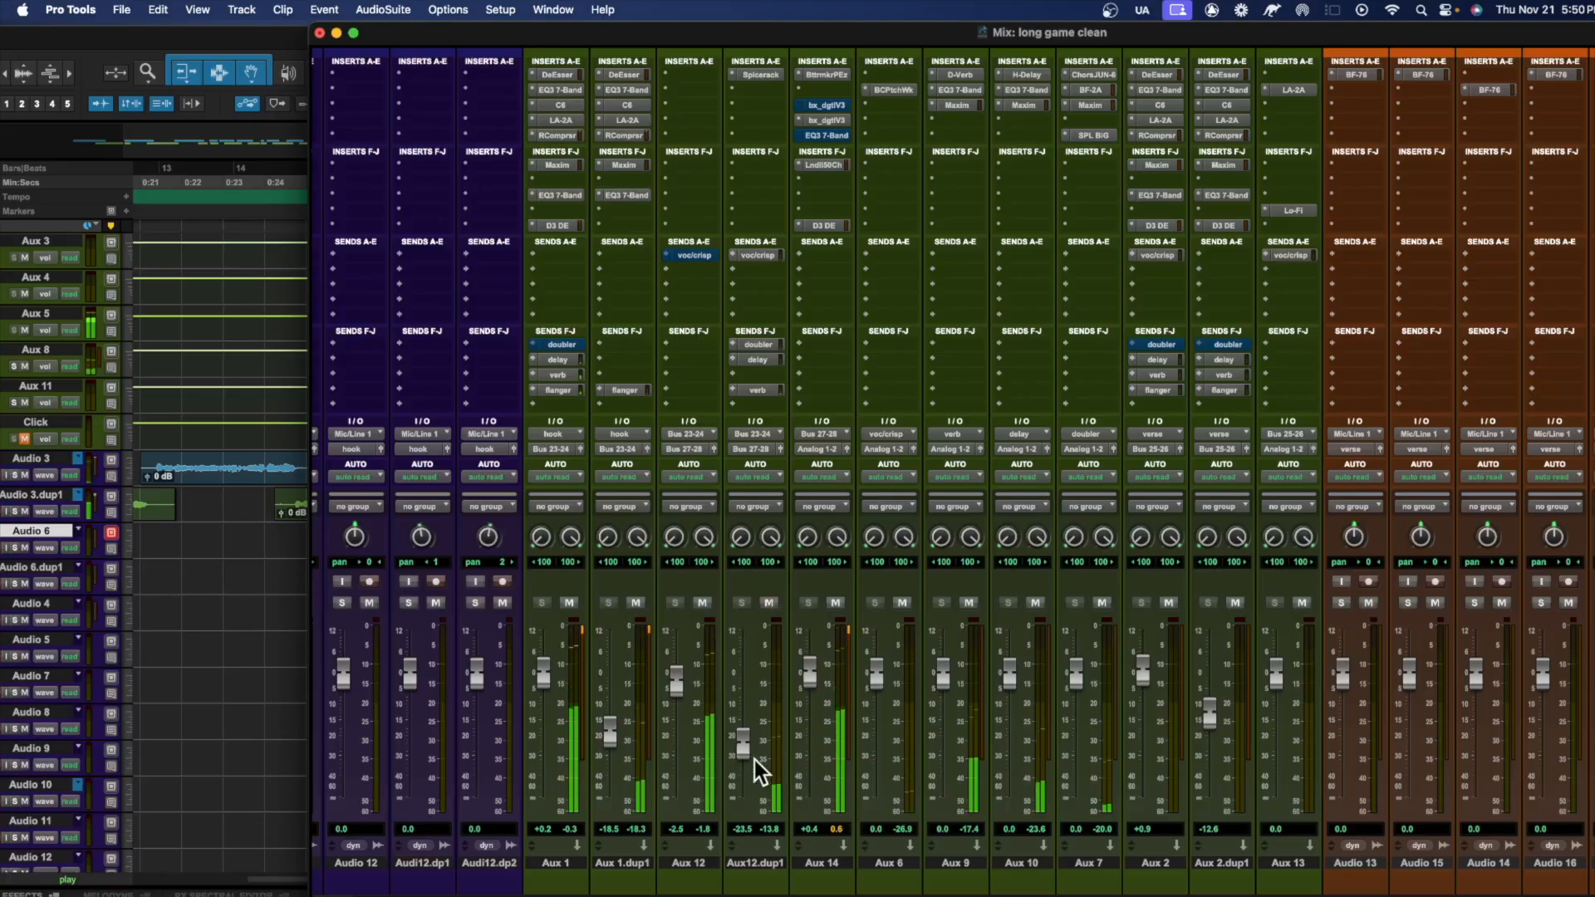
pyautogui.moveTo(746, 755)
pyautogui.mouseDown()
pyautogui.moveTo(747, 781)
pyautogui.moveTo(742, 747)
pyautogui.mouseUp()
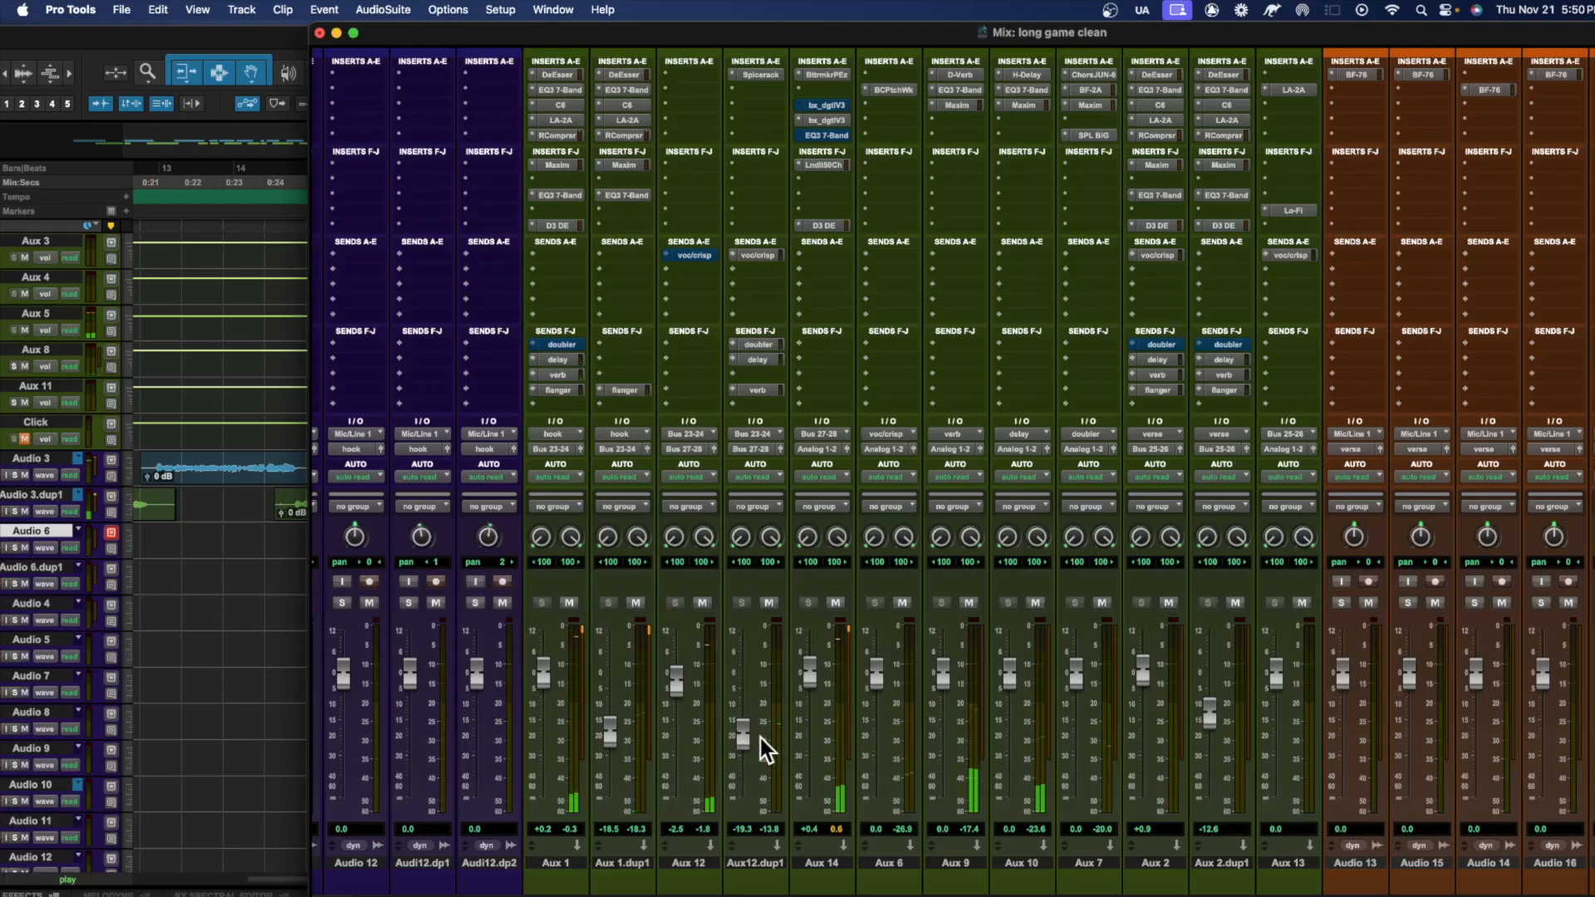
pyautogui.moveTo(750, 736); pyautogui.dragTo(745, 738)
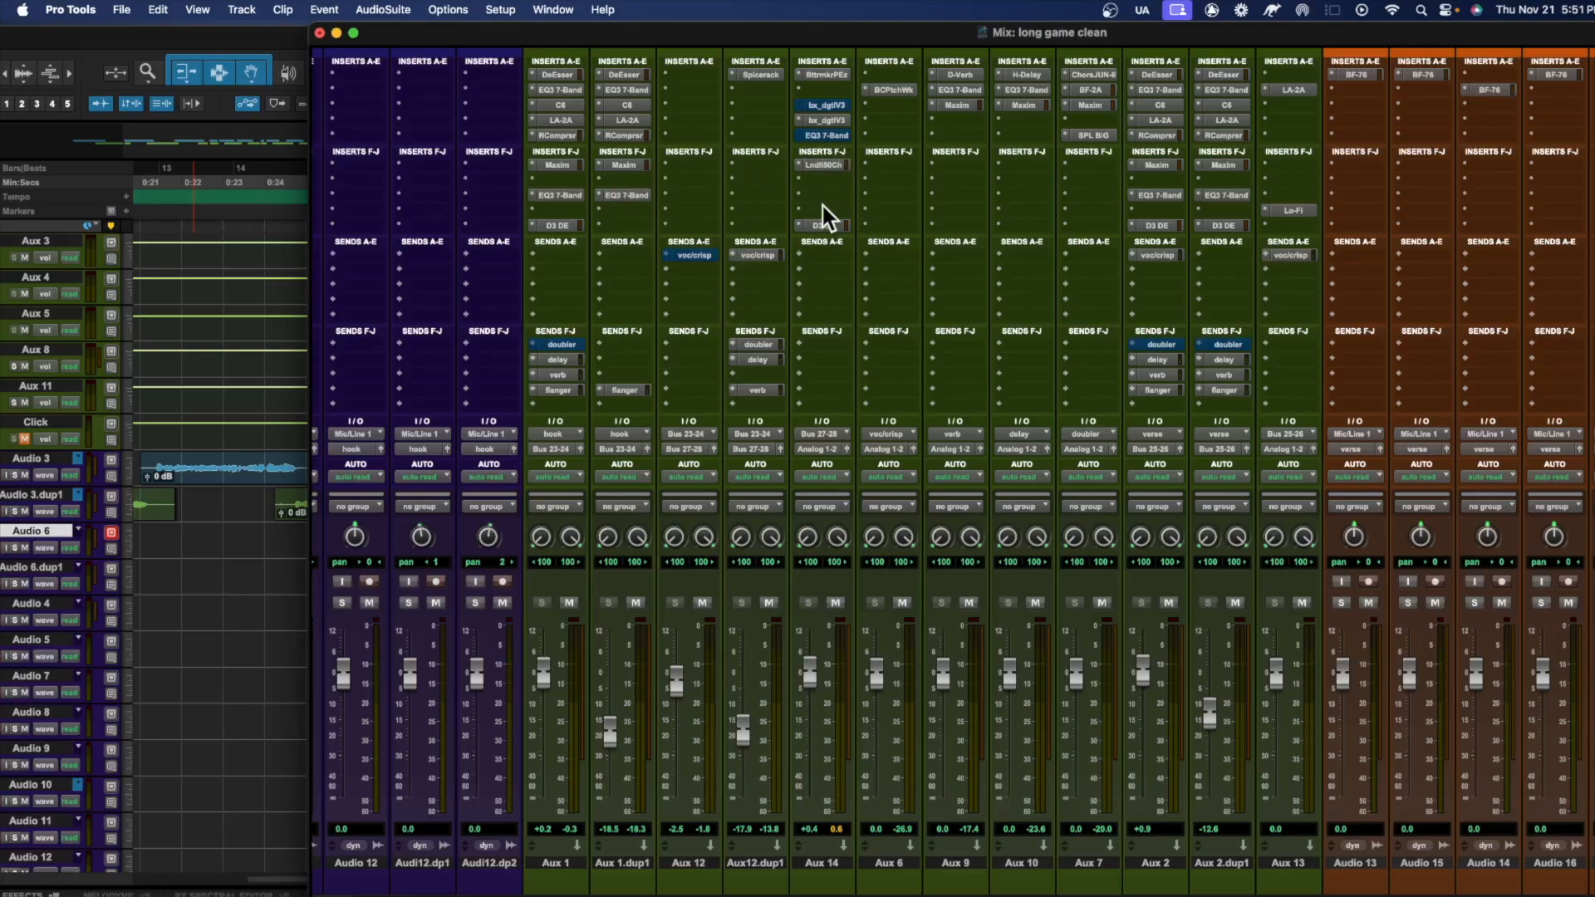
# Inspect the Lindell 50 Channel and Dyn3 De-Esser settings on Aux 14, and close the plug-in window
pyautogui.click(825, 165)
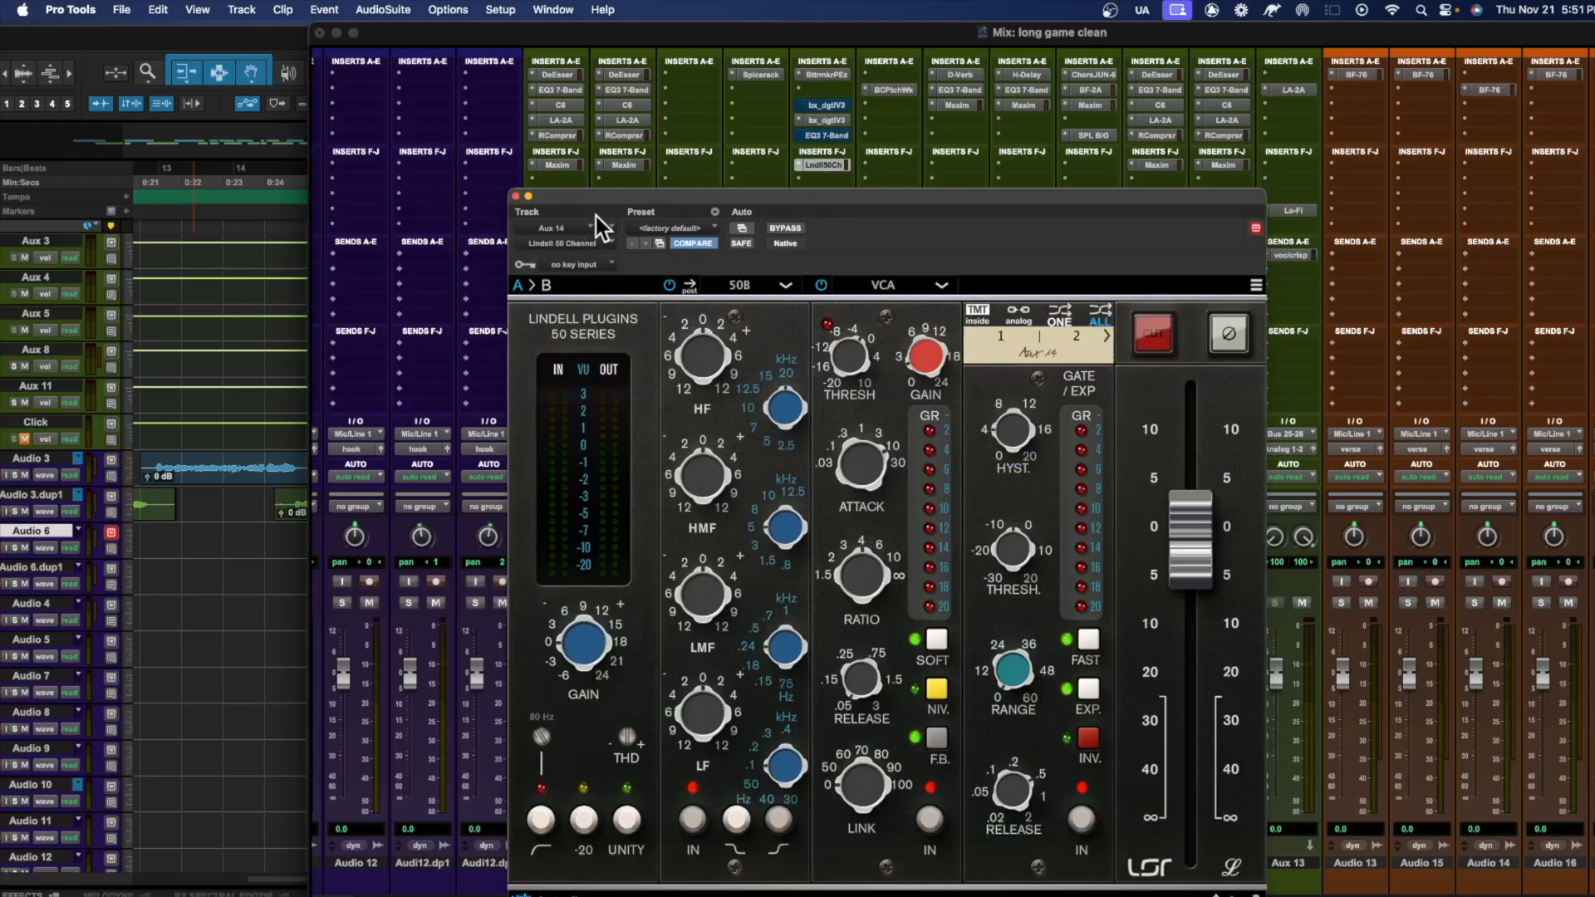
pyautogui.moveTo(610, 208); pyautogui.dragTo(1044, 162)
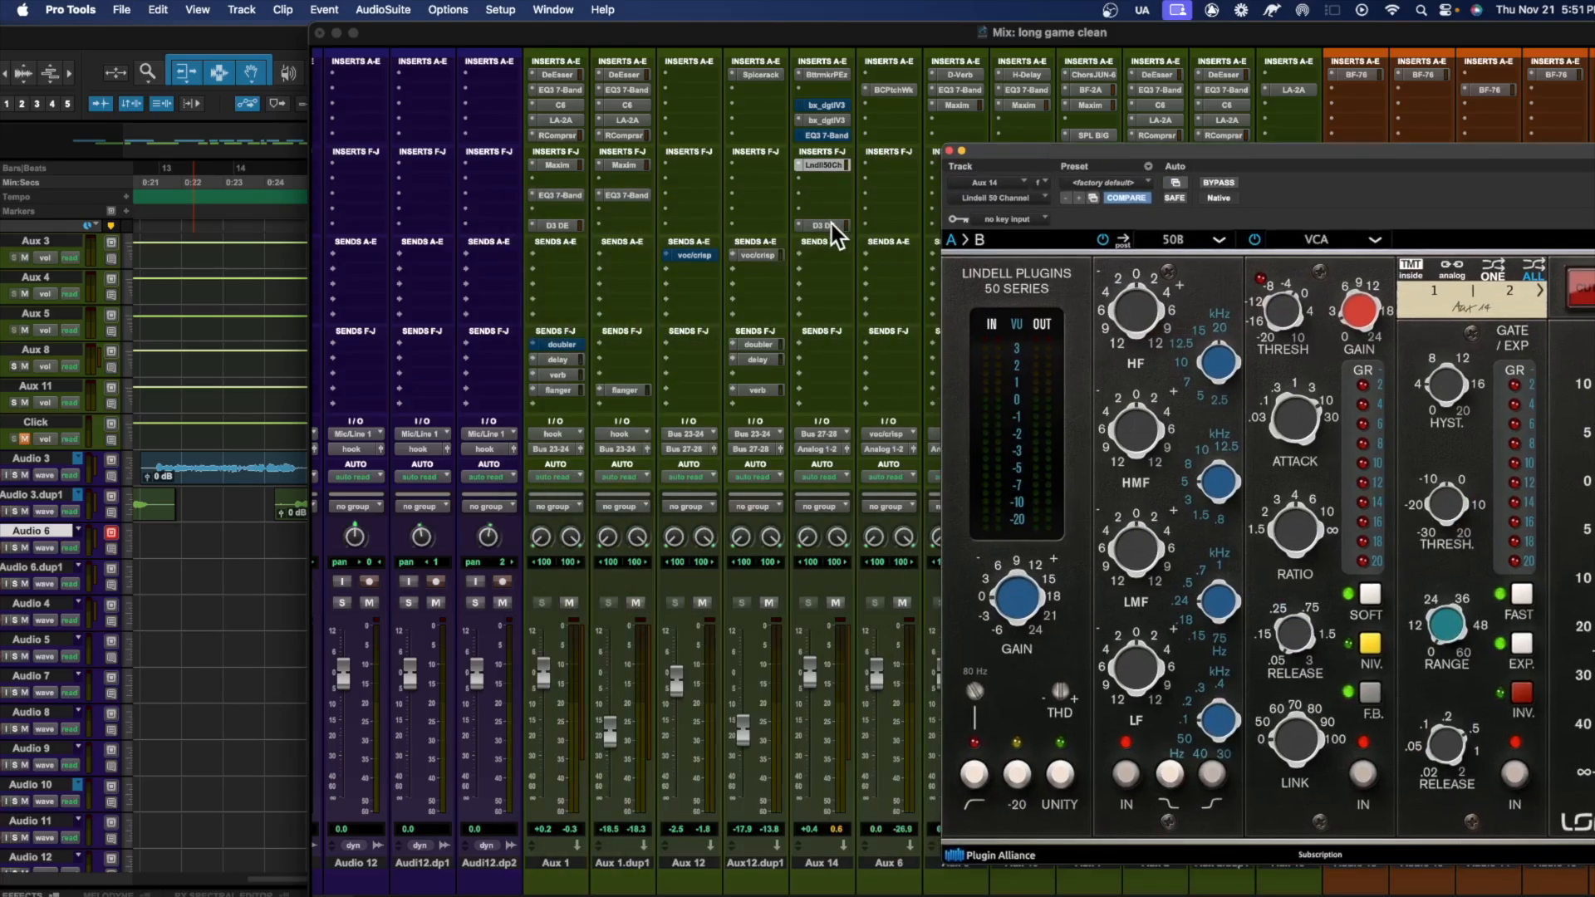
pyautogui.click(832, 225)
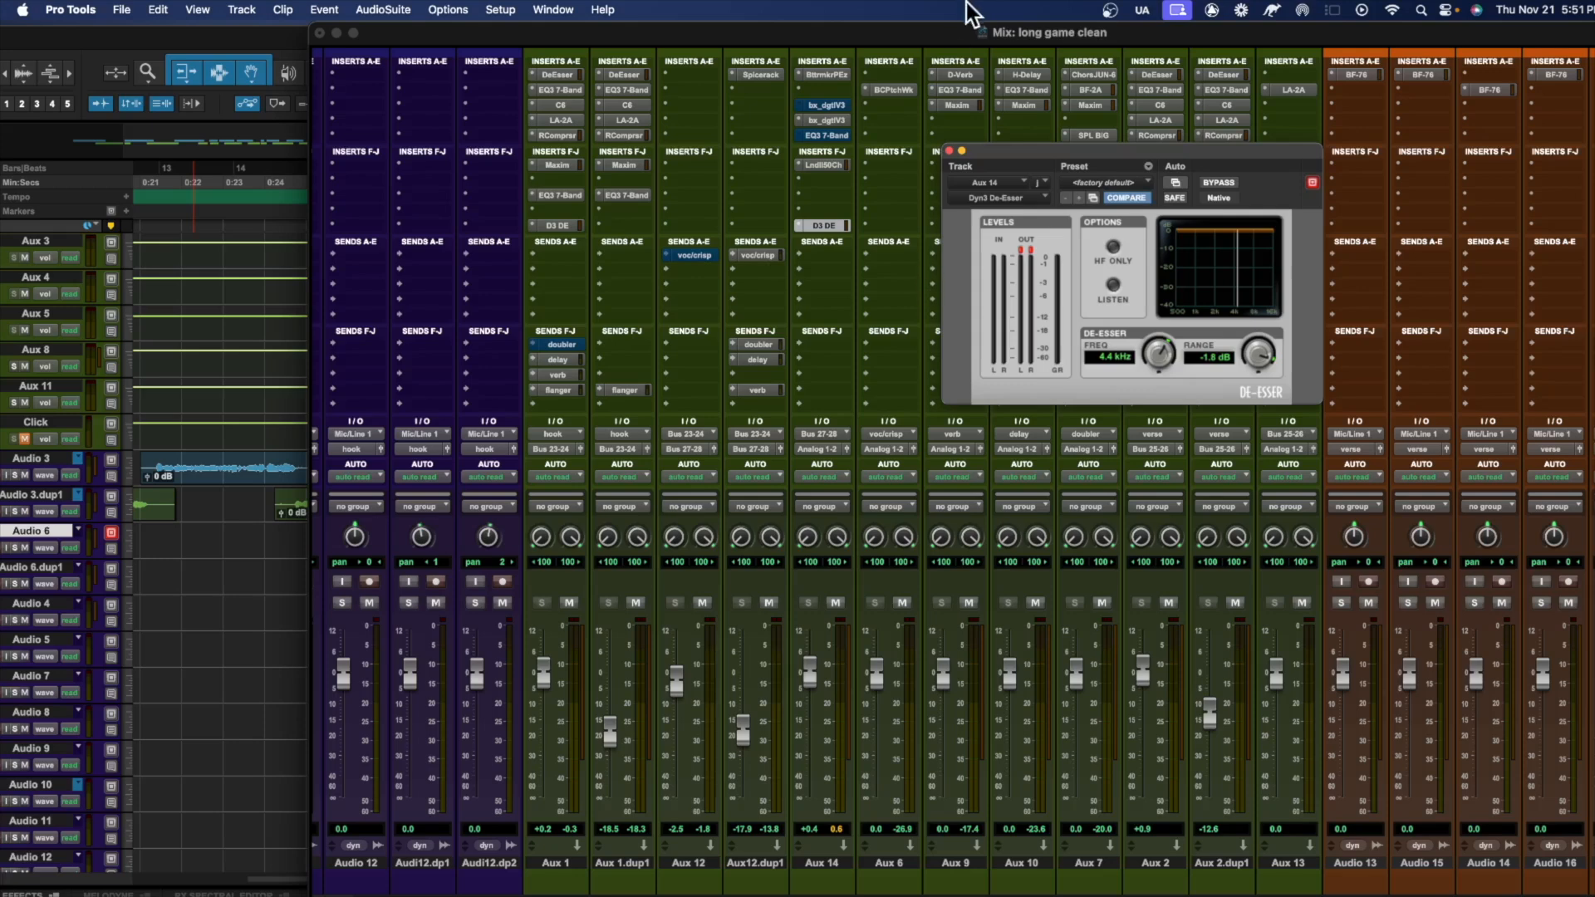
pyautogui.moveTo(989, 148); pyautogui.dragTo(746, 248)
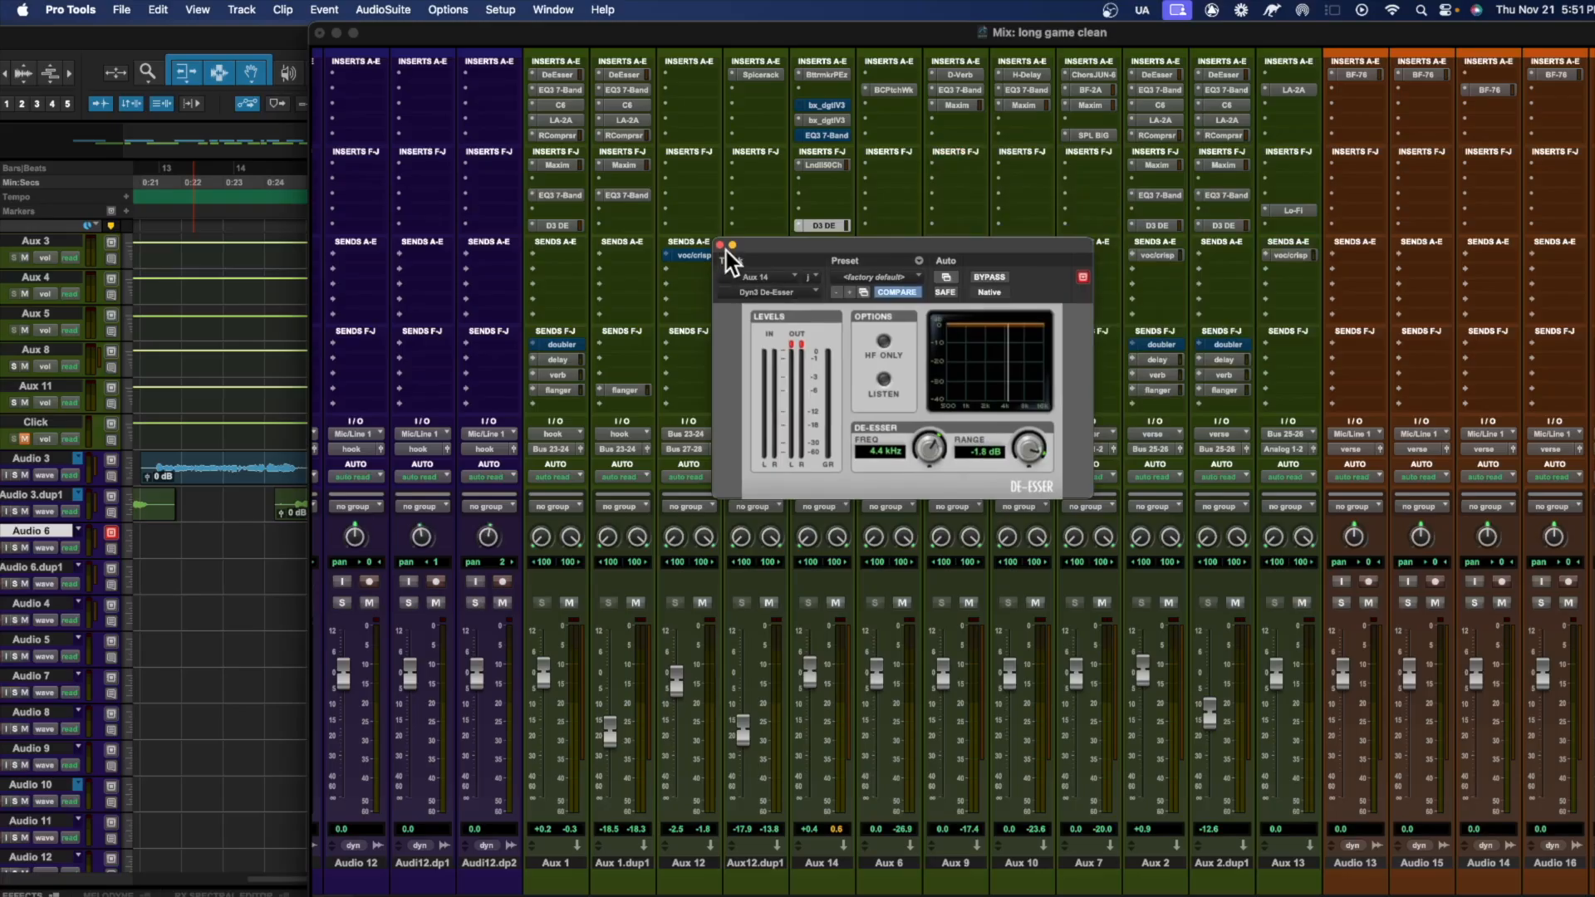
pyautogui.click(721, 246)
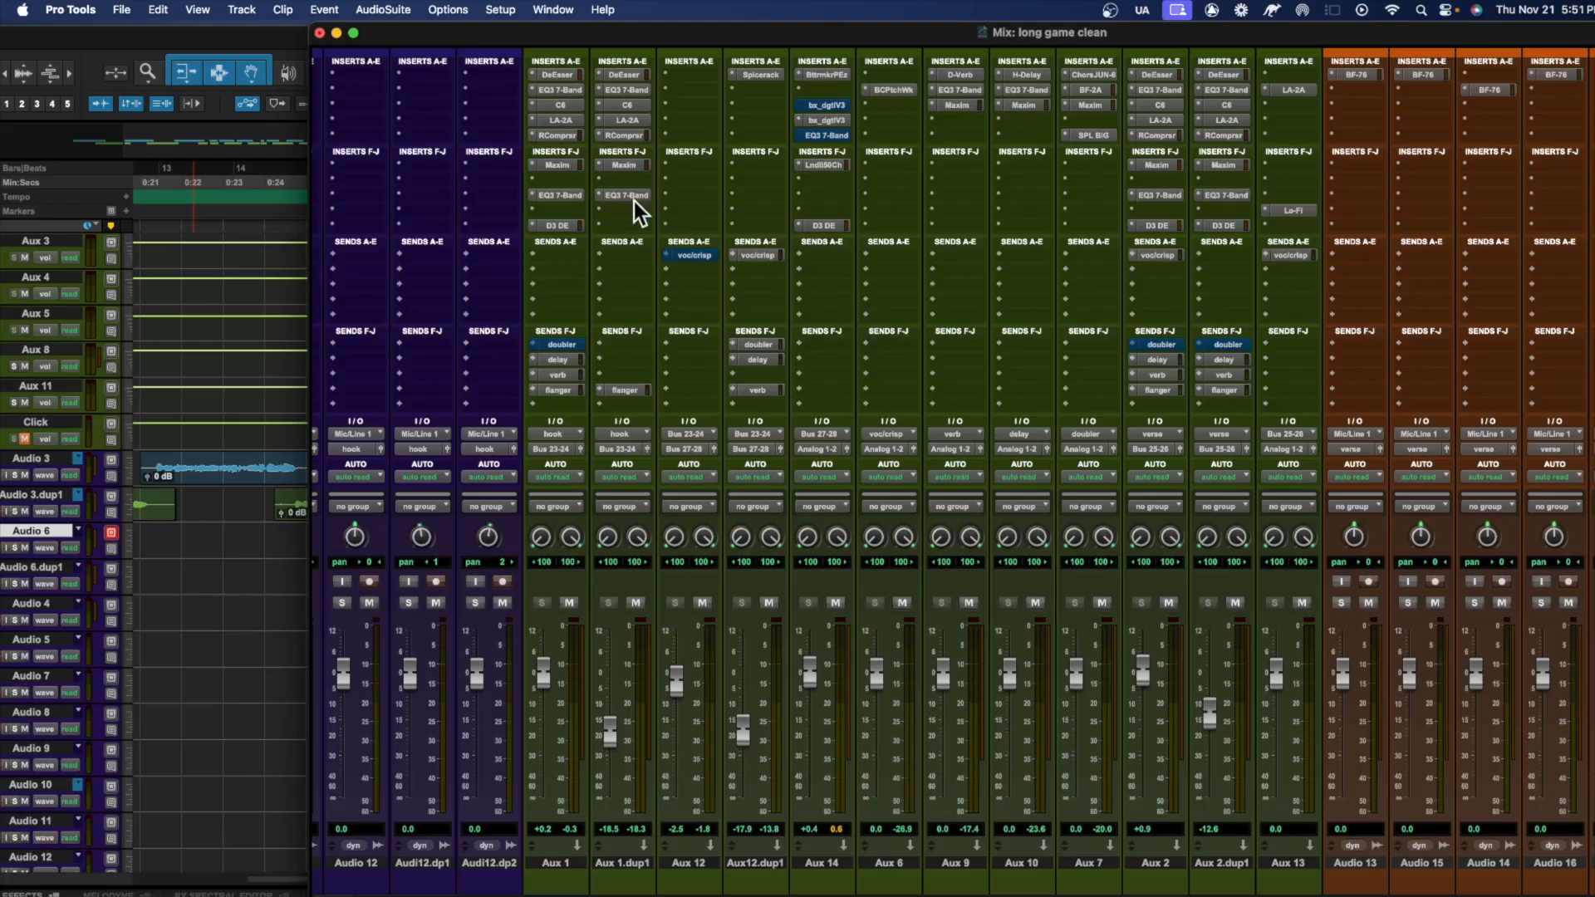
# Inspect the EQ3 7-Band, C6, LA-2A, RCompressor and Maxim settings on Aux 1, and close the plug-in window
pyautogui.click(561, 108)
pyautogui.click(562, 120)
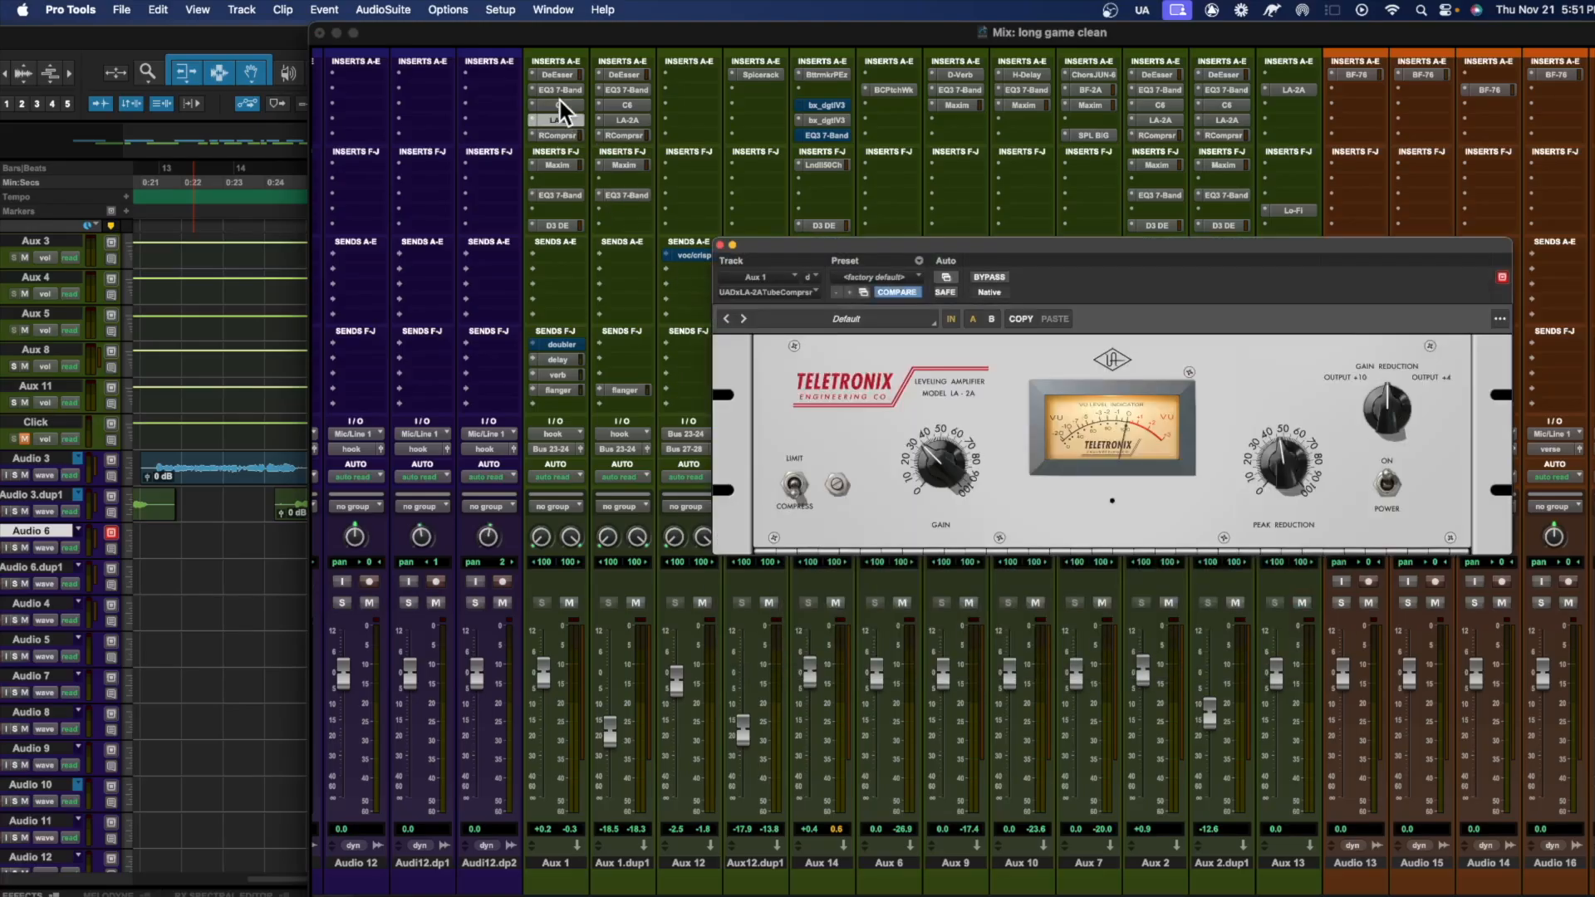
pyautogui.click(561, 89)
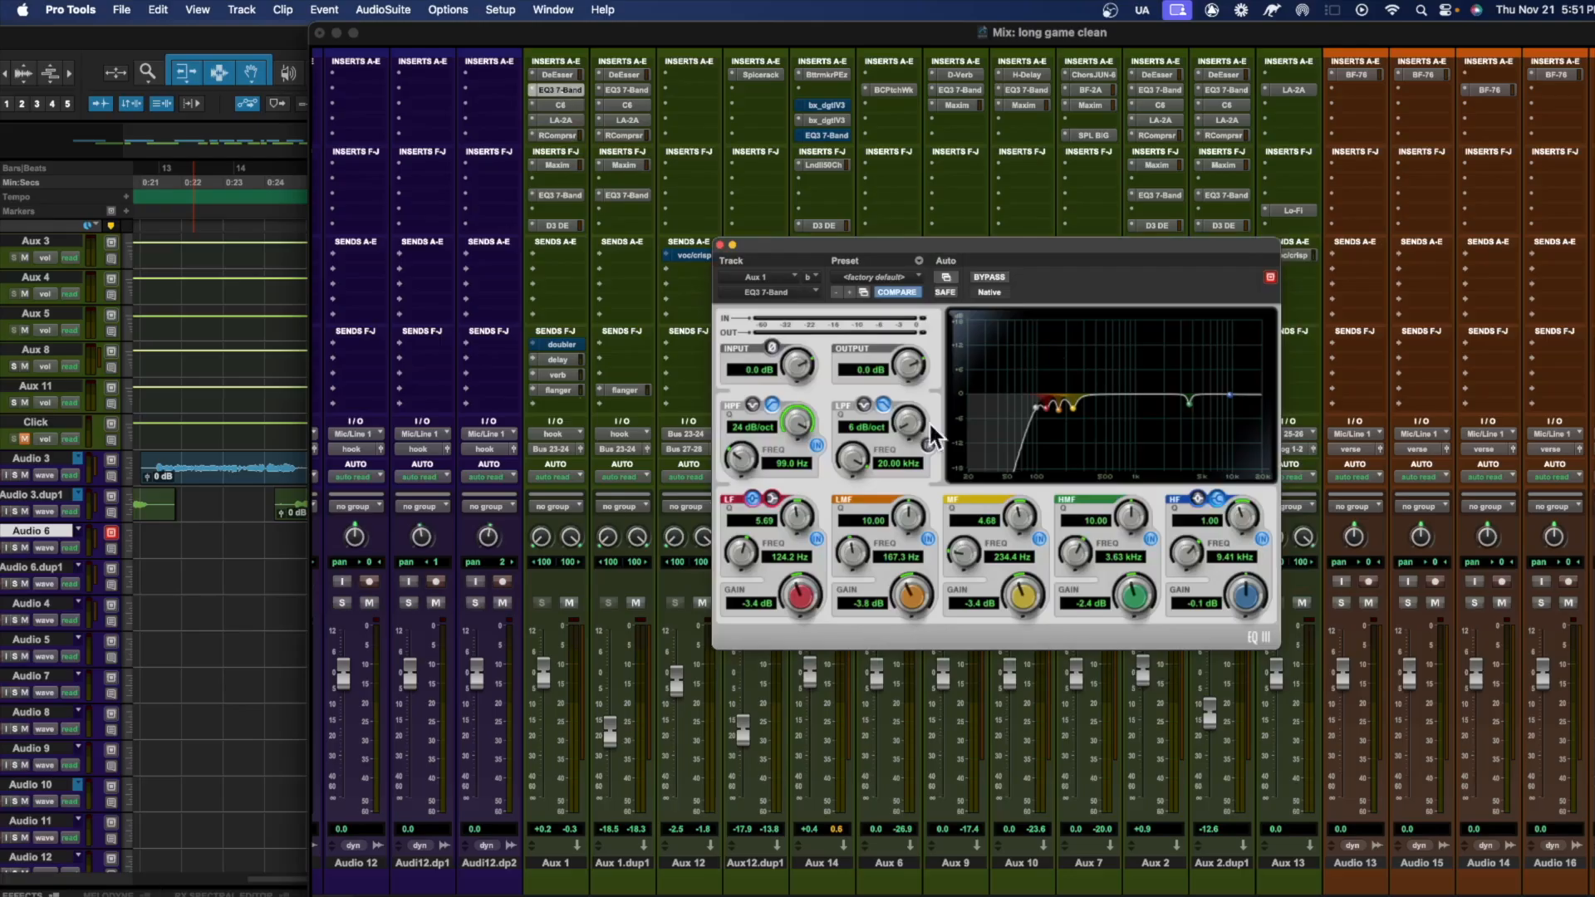
pyautogui.click(561, 106)
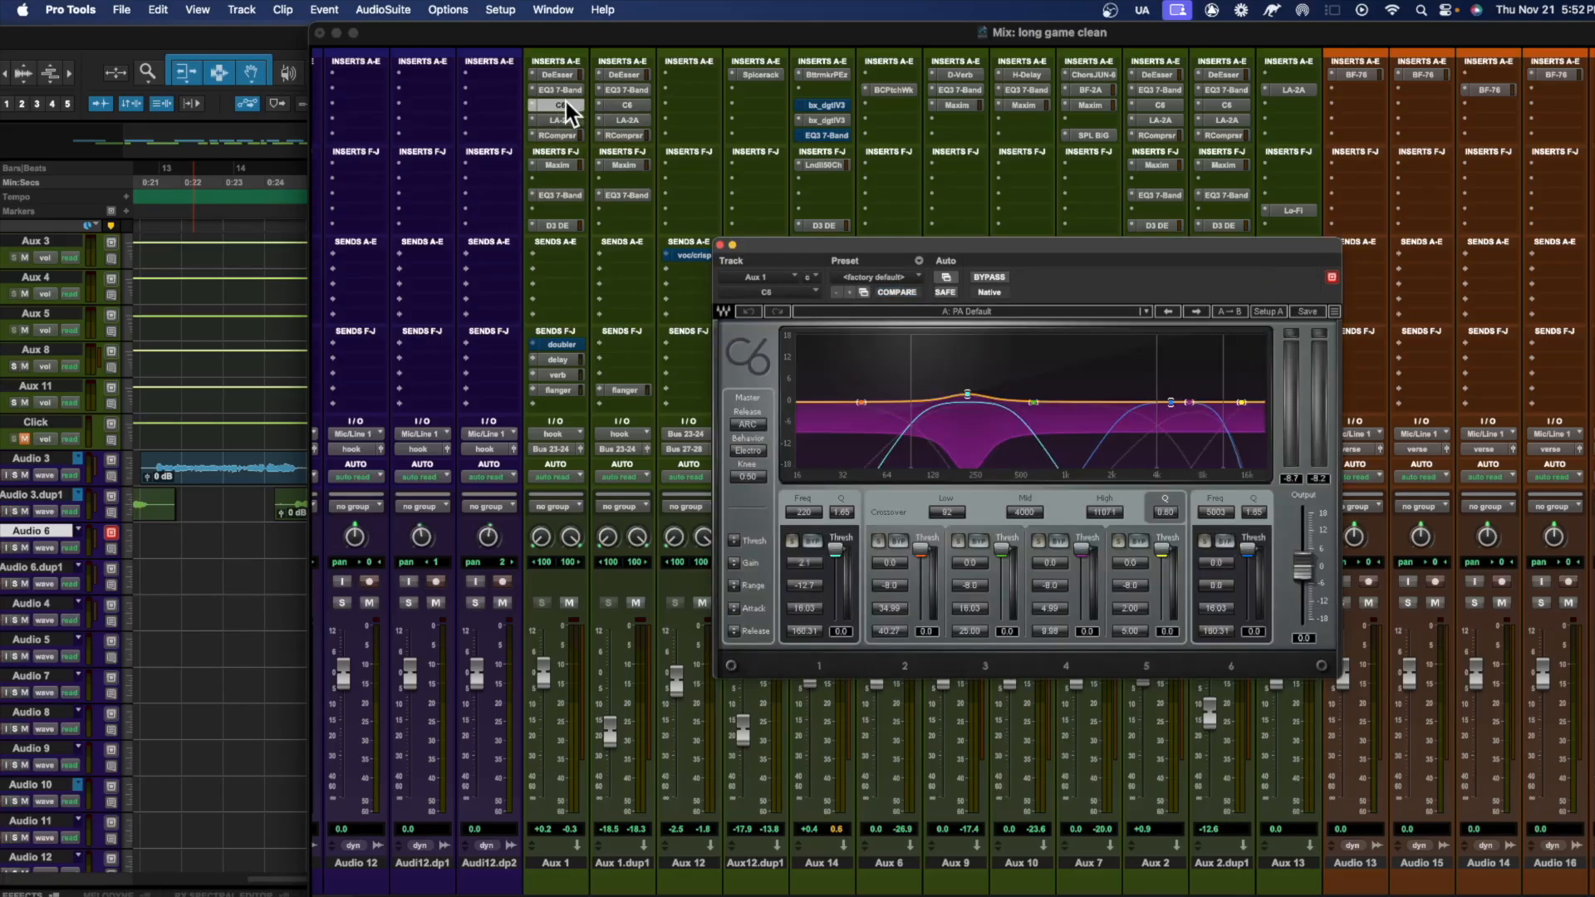
pyautogui.click(553, 121)
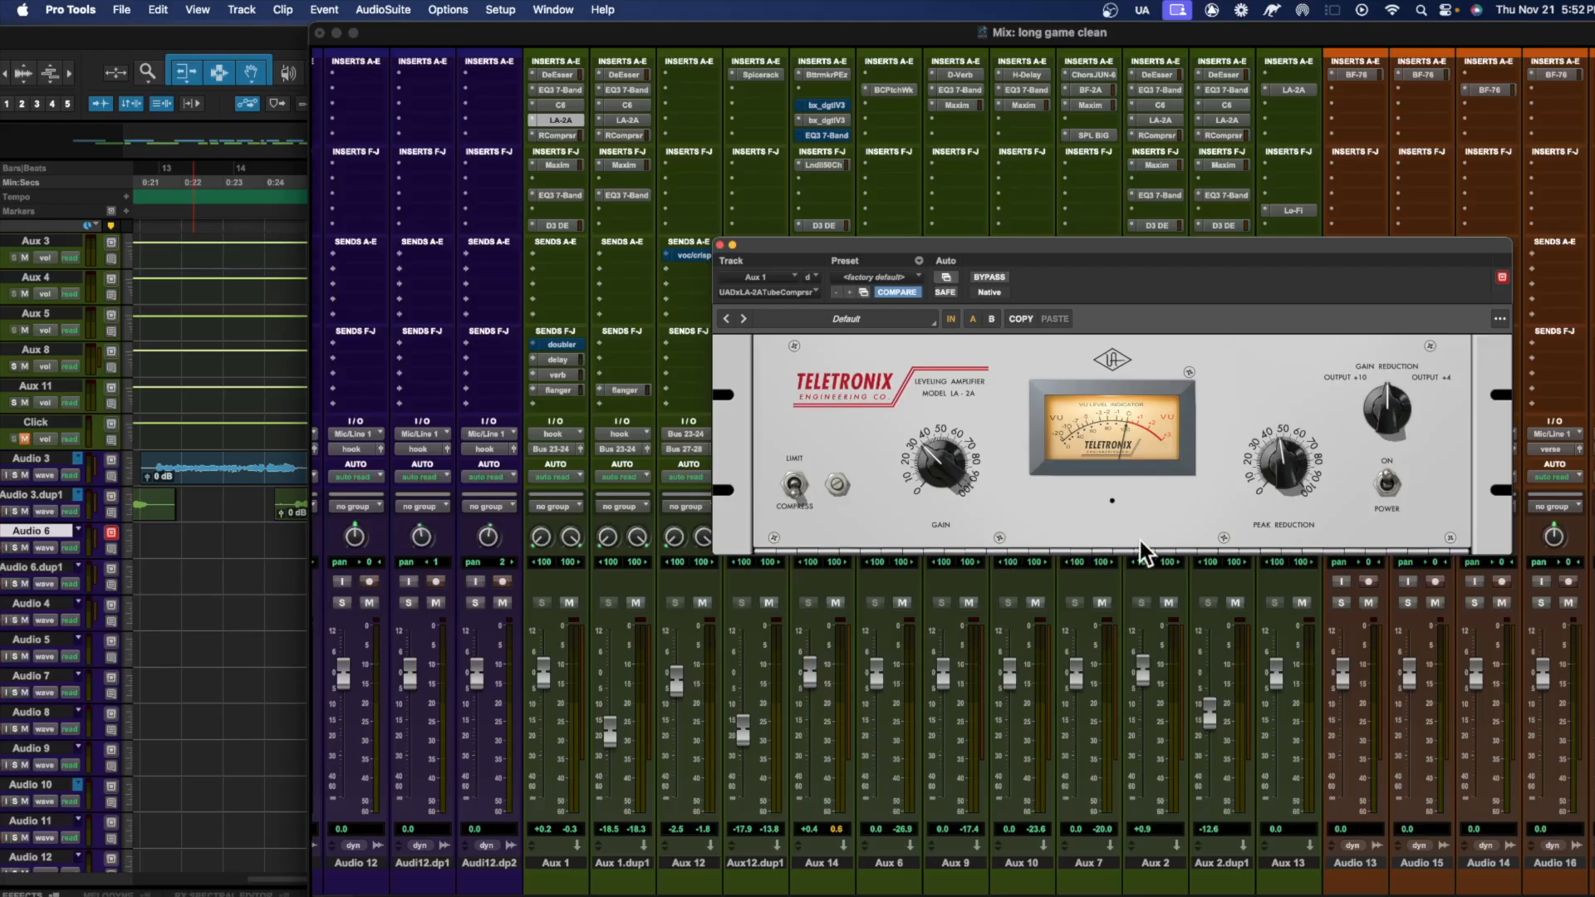
pyautogui.click(555, 135)
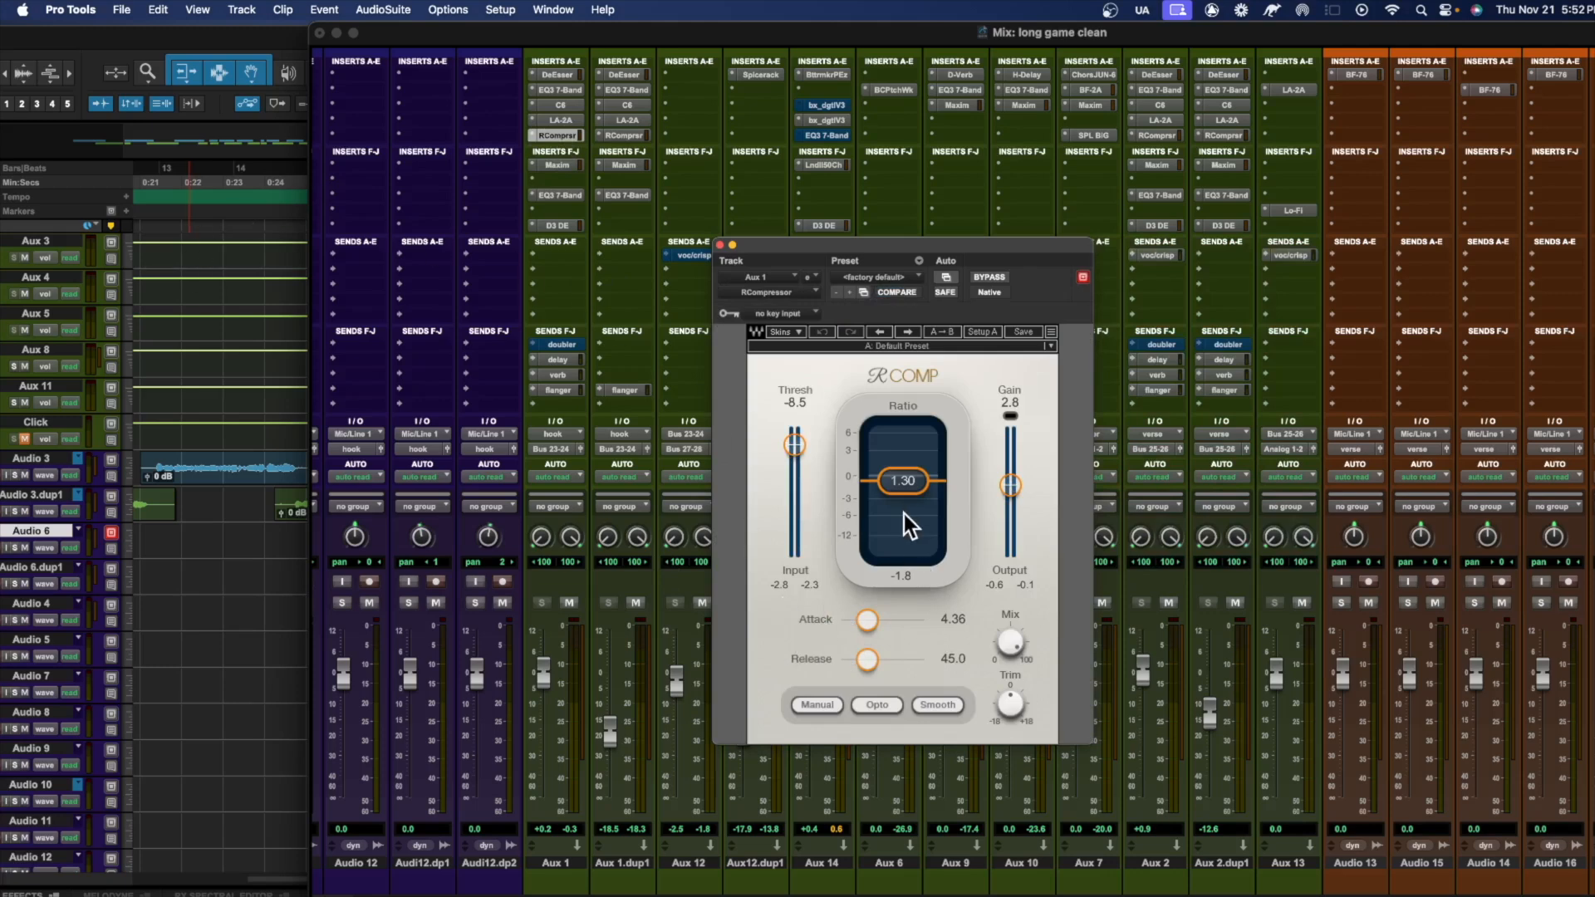
pyautogui.click(560, 154)
pyautogui.click(558, 157)
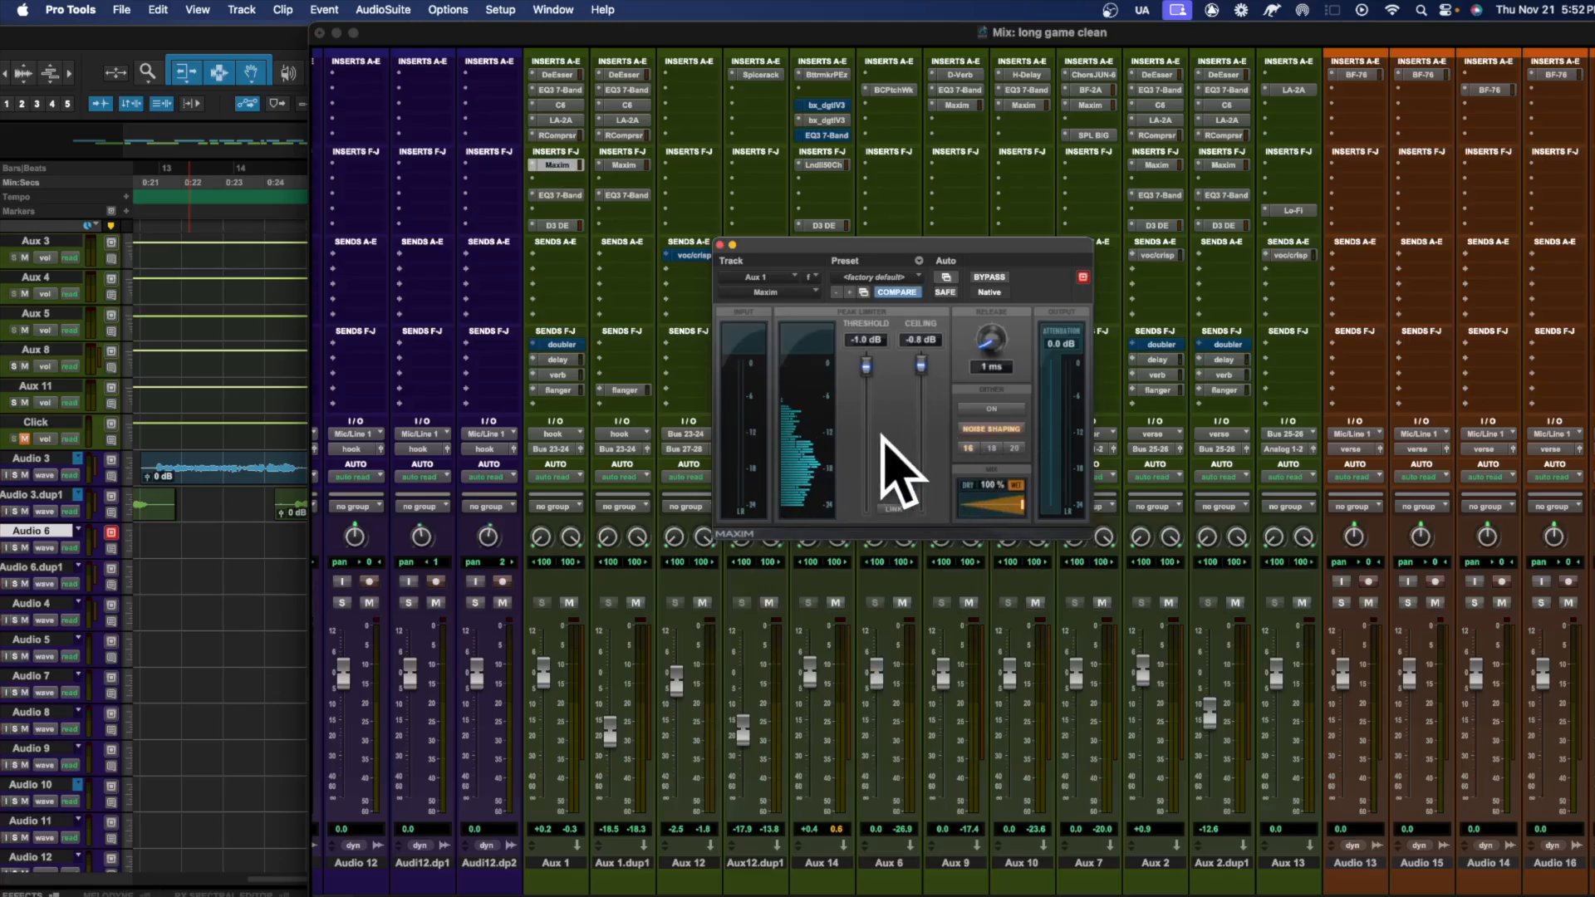
pyautogui.click(720, 244)
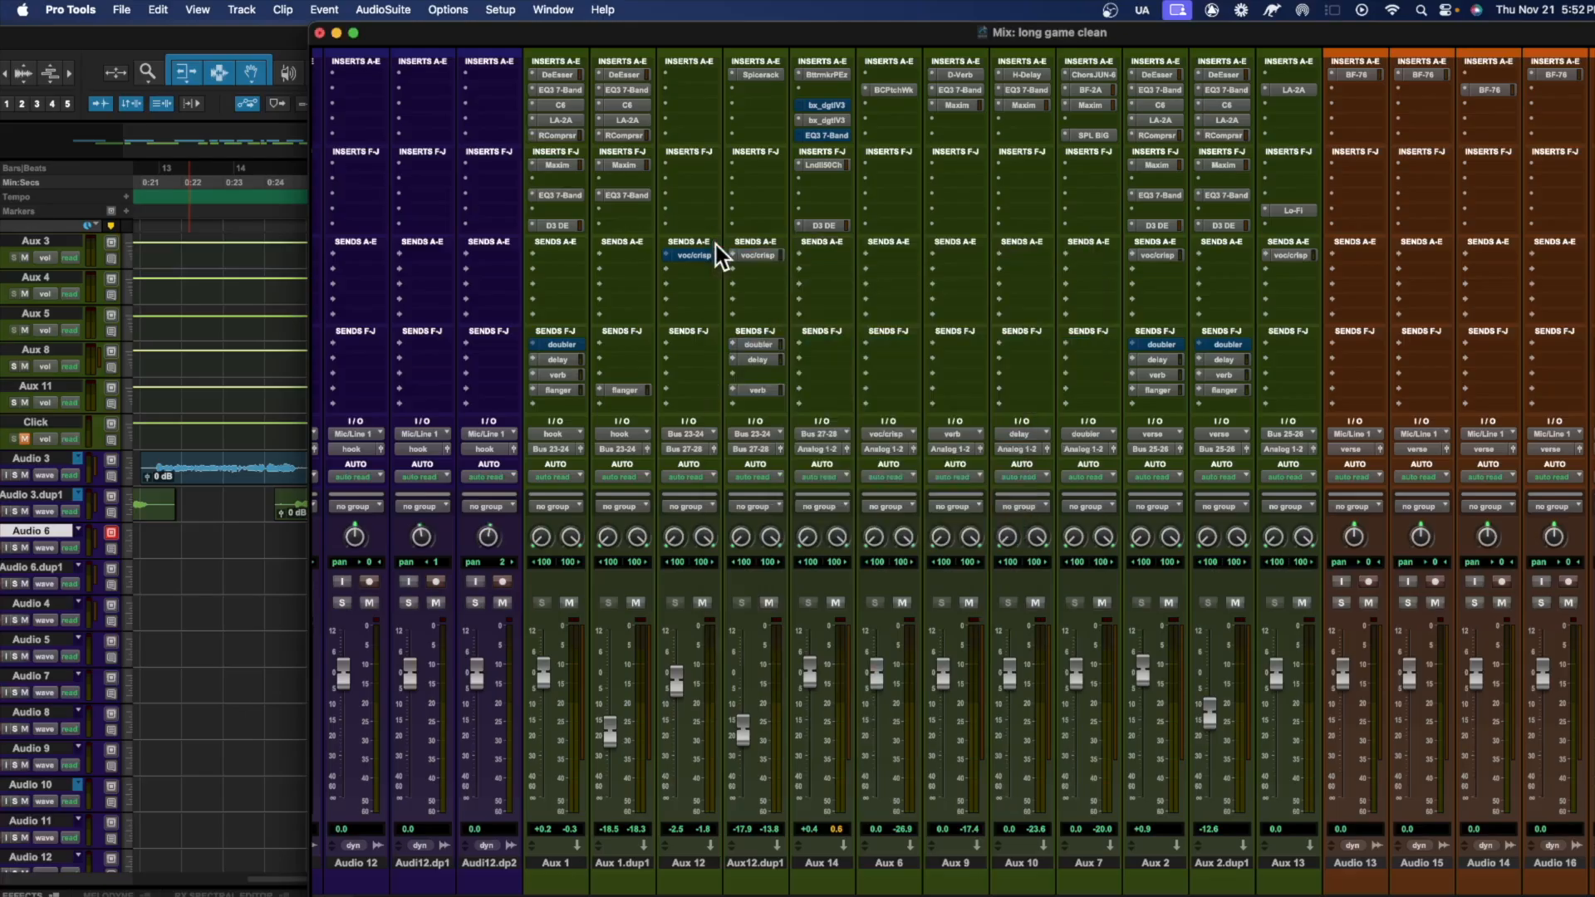
# Play back the mix and audition the Aux 14 volume fader around +0.4 dB
pyautogui.press('space')
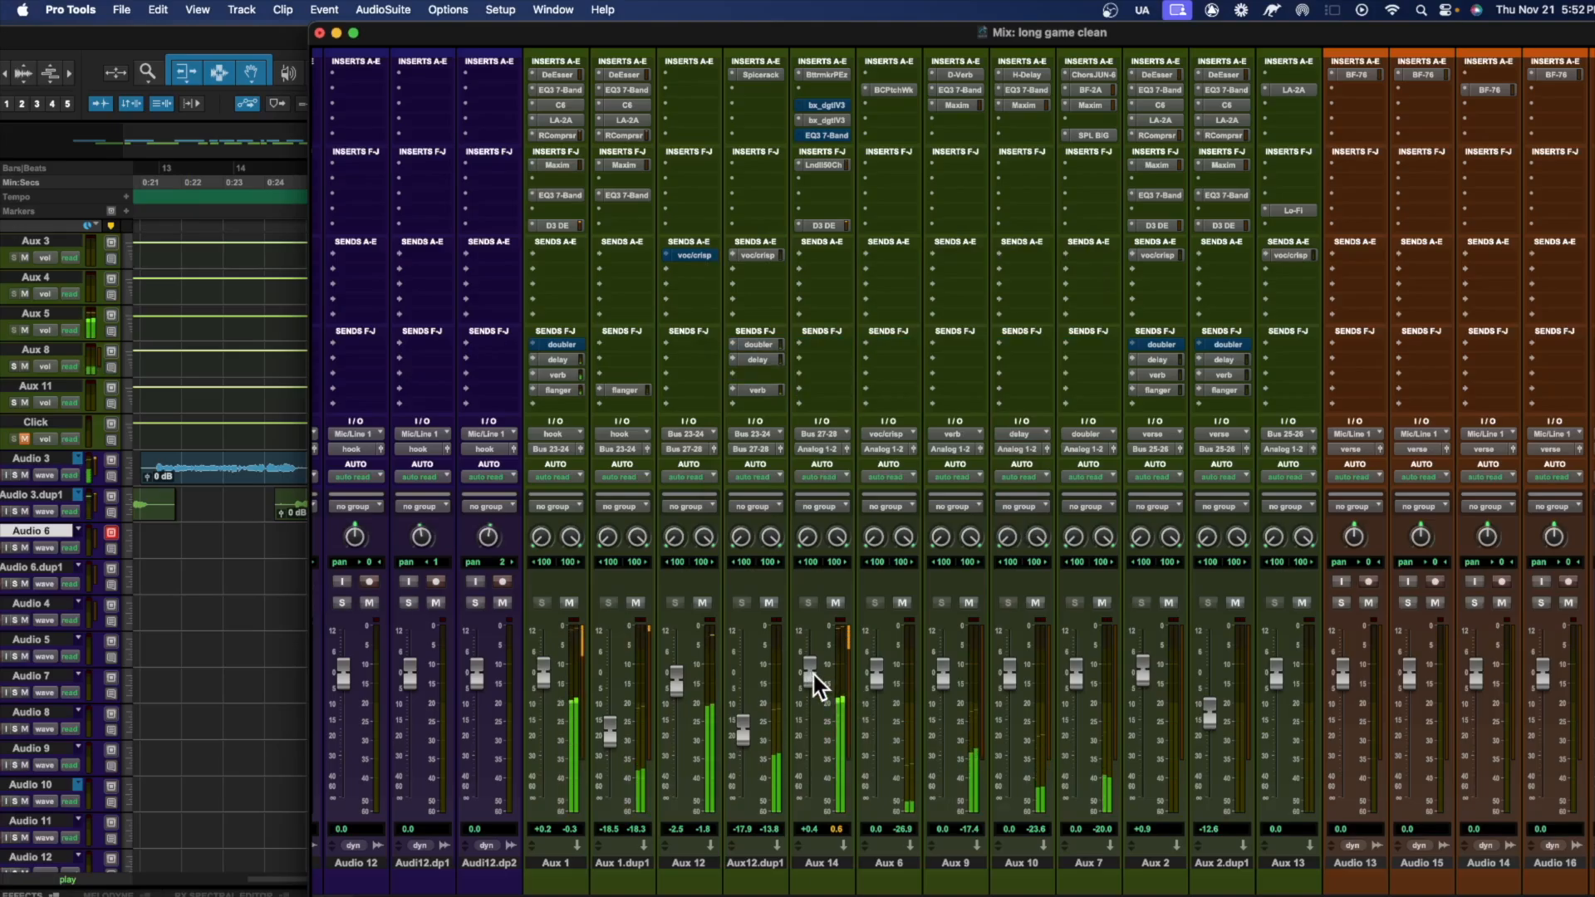
pyautogui.moveTo(811, 676); pyautogui.dragTo(812, 680)
pyautogui.moveTo(811, 681); pyautogui.dragTo(807, 675)
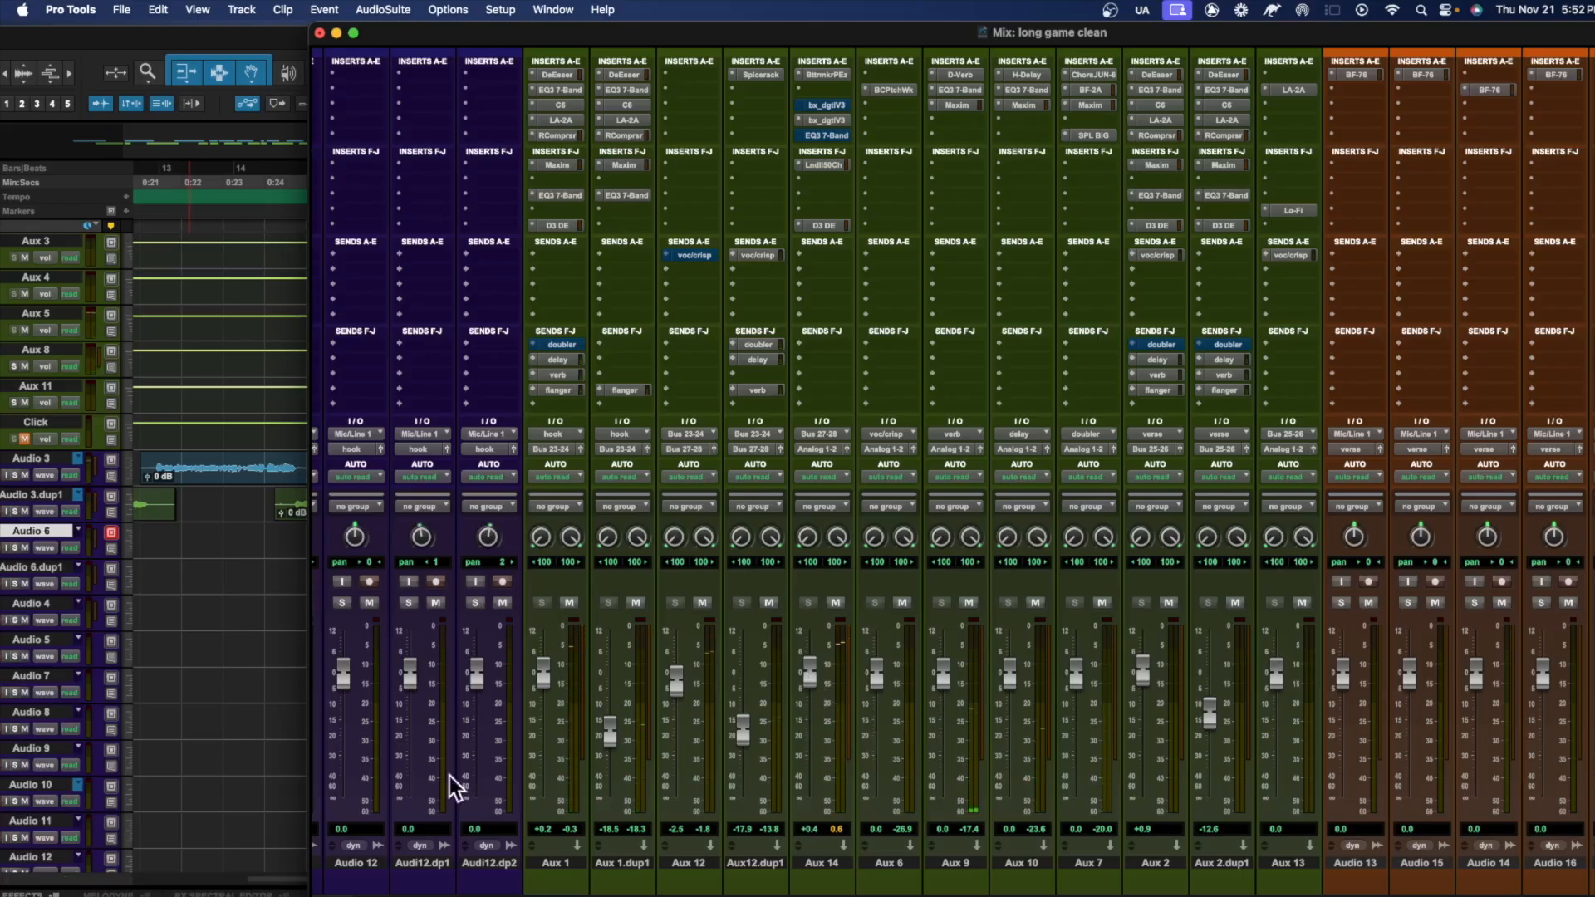
# Switch to the Edit window and place the edit cursor on the Audio 5 track at 0:31.918
pyautogui.press('super+equal')
pyautogui.click(592, 645)
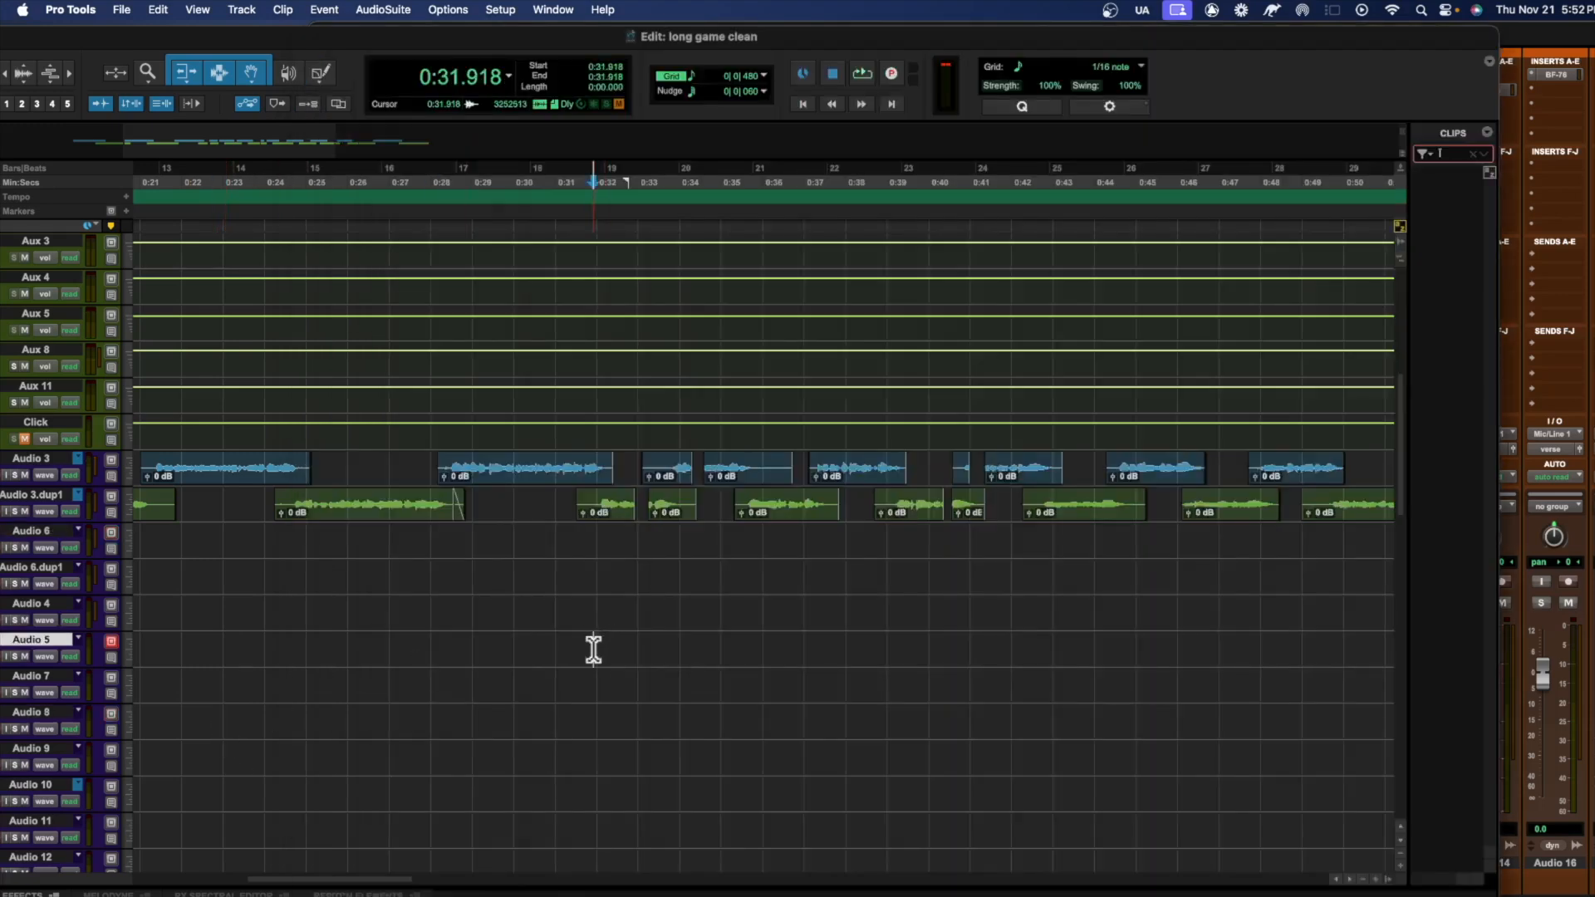